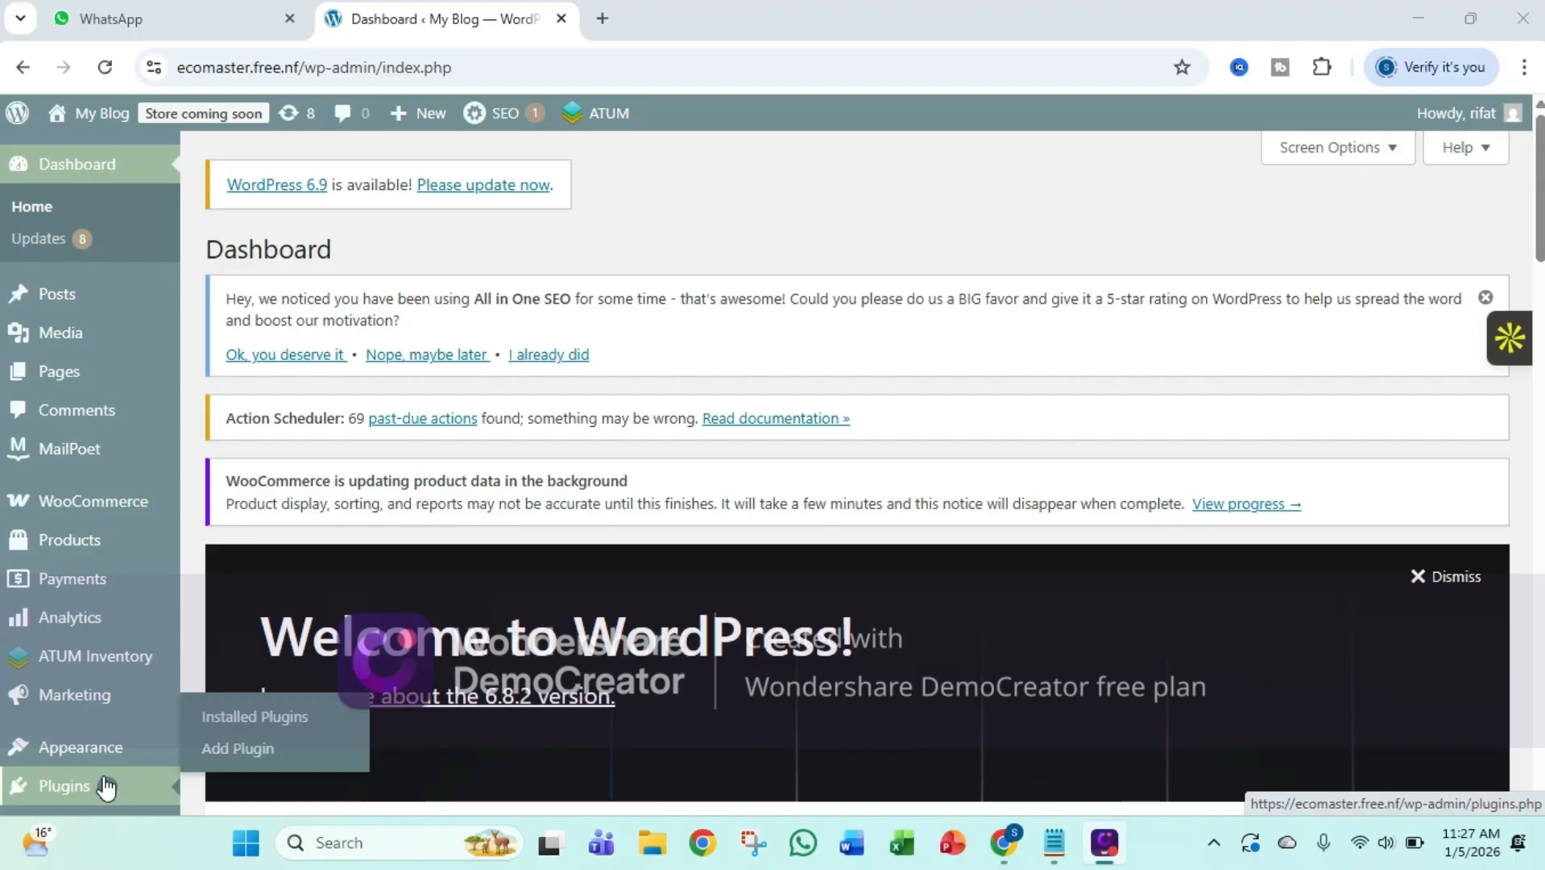
Search the installable WordPress plugins for "Woocommerce" and check the WooCommerce plugin's entry in the results
left_click(234, 758)
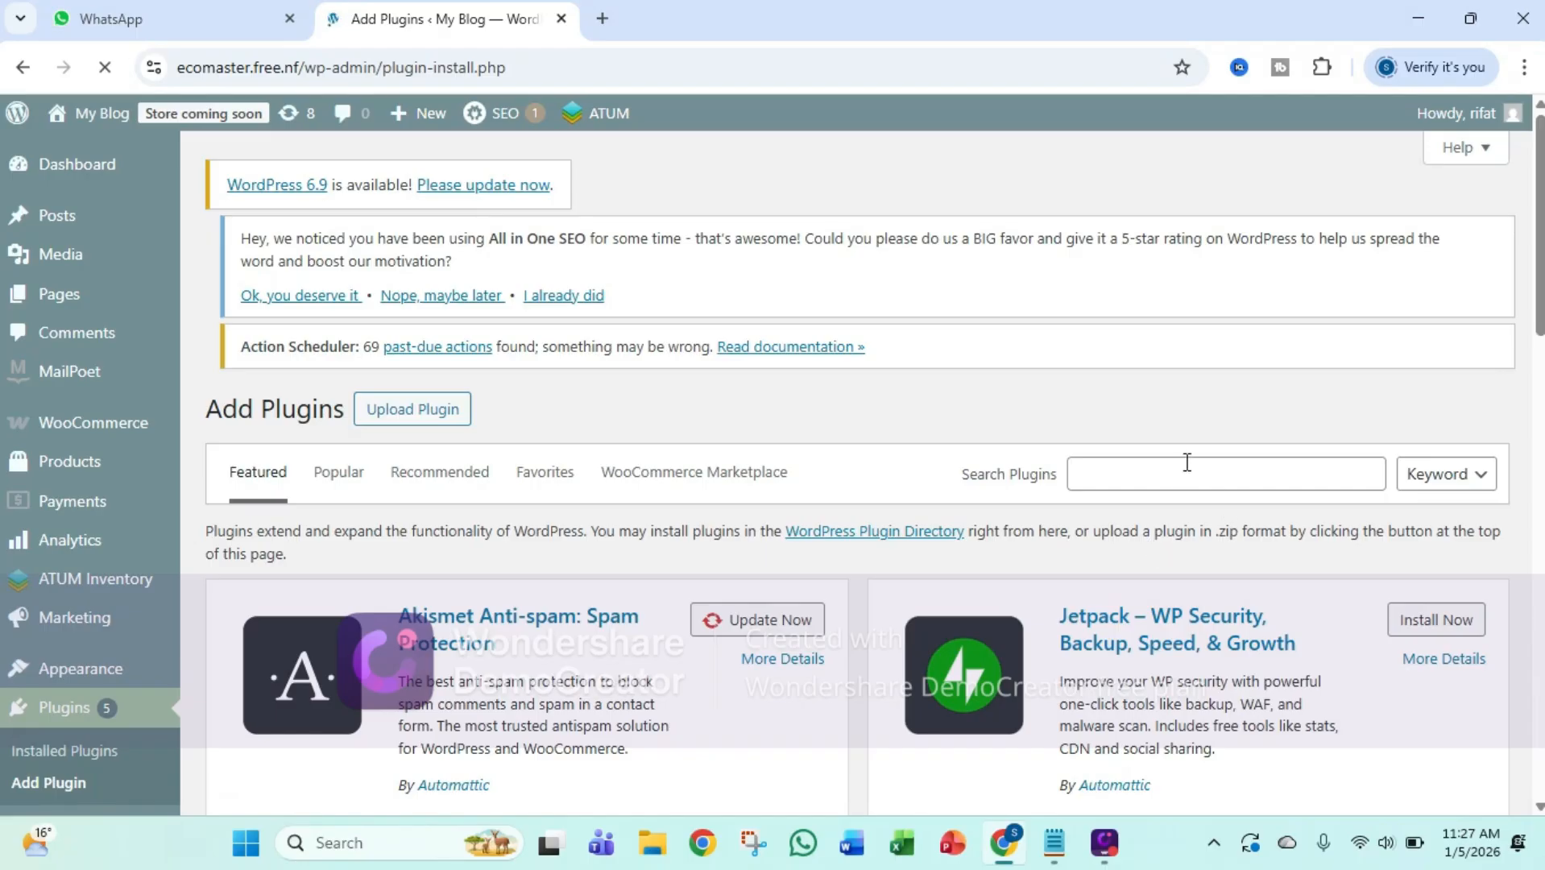
left_click(1187, 462)
type("W")
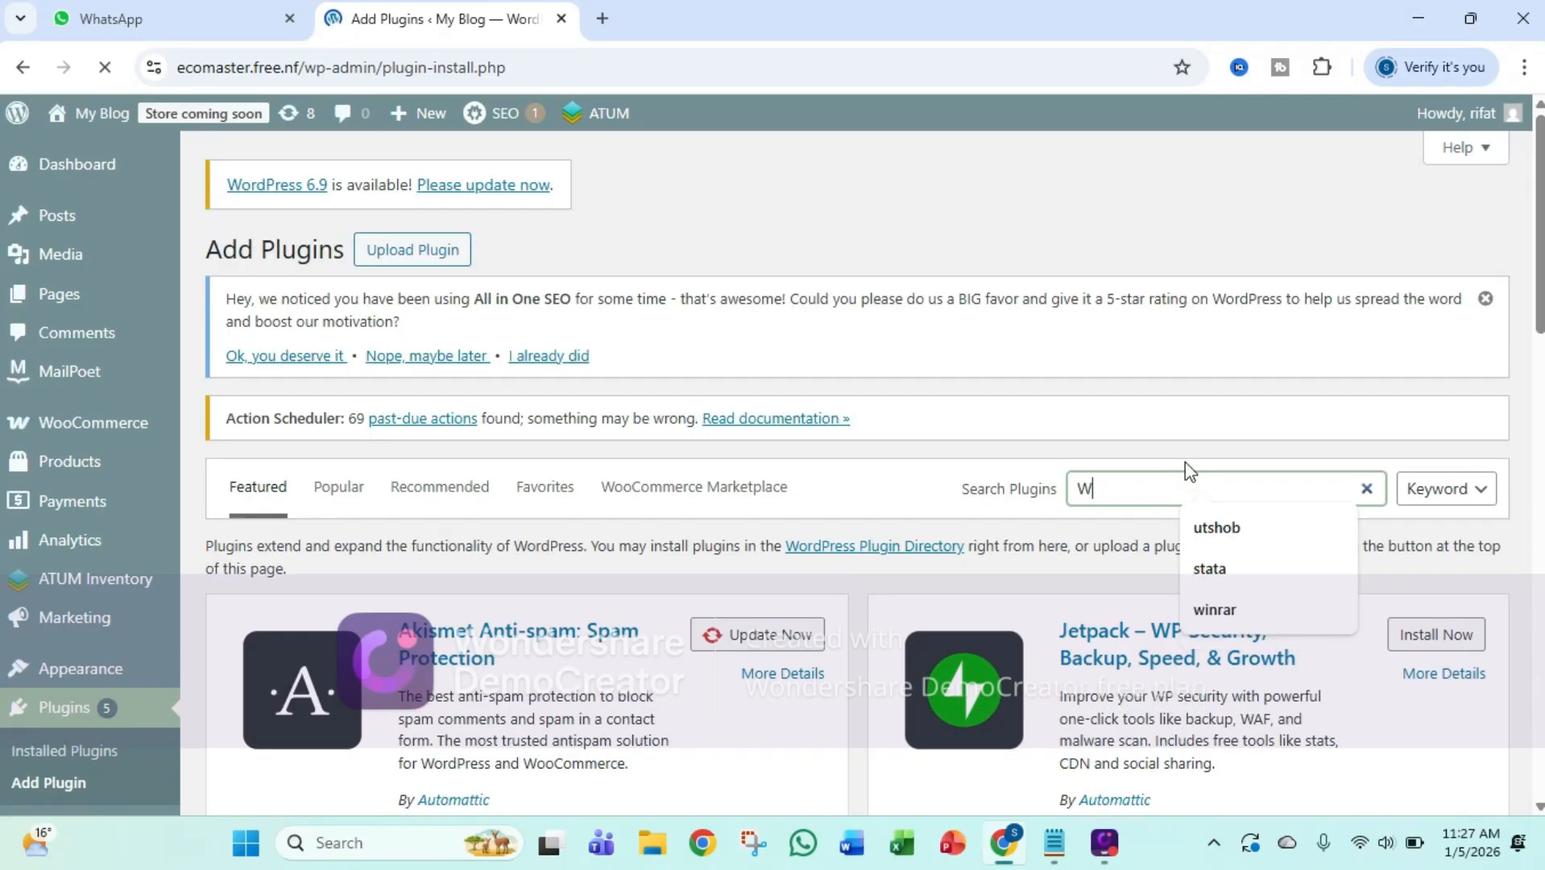
type("ooc")
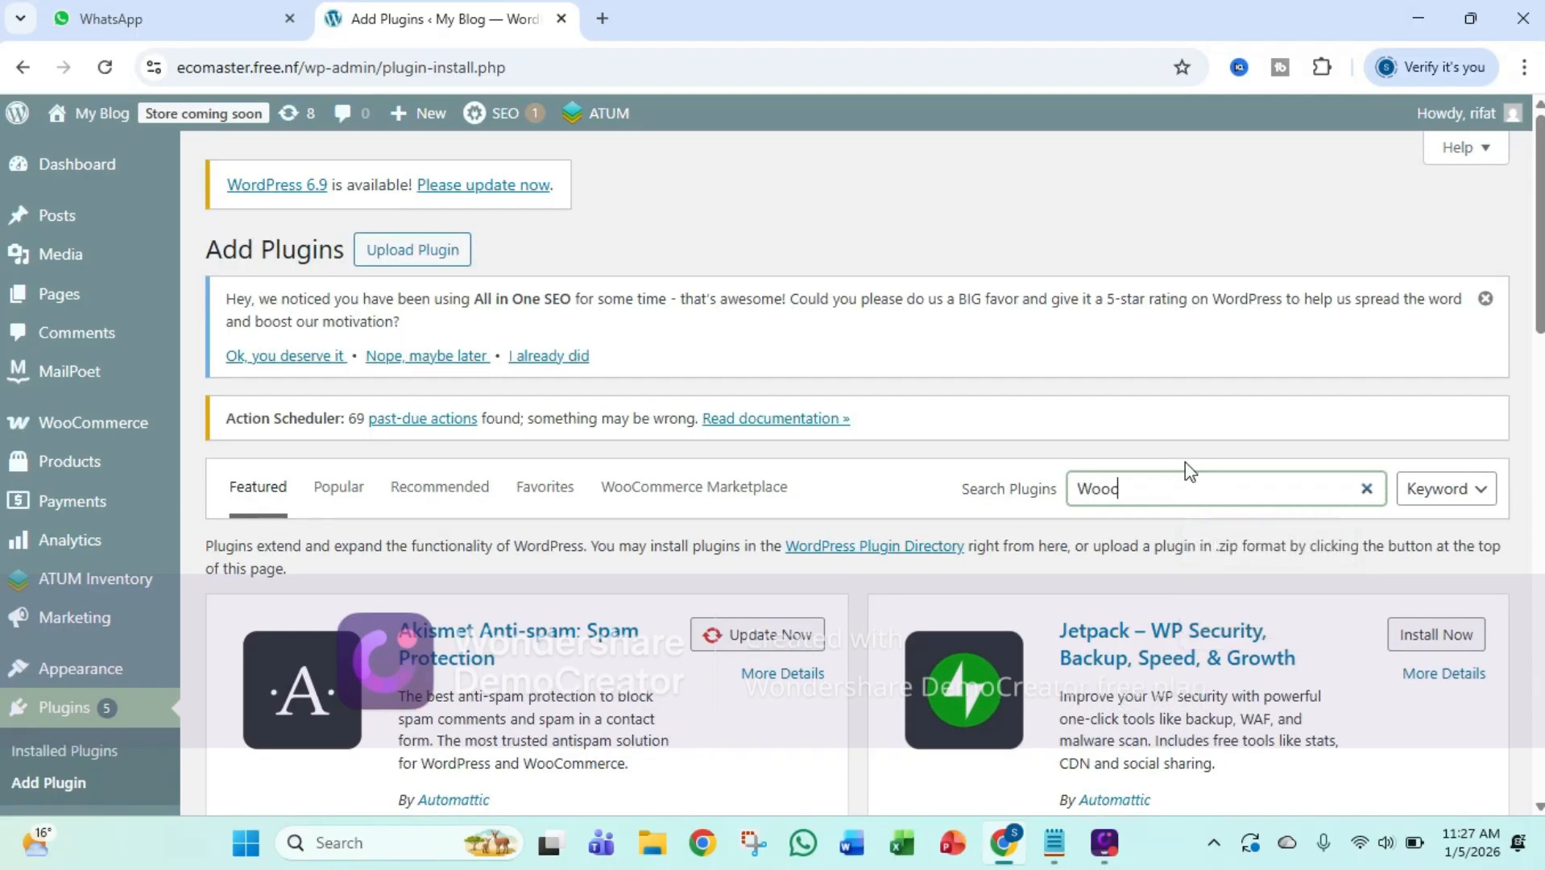
type("ommerce")
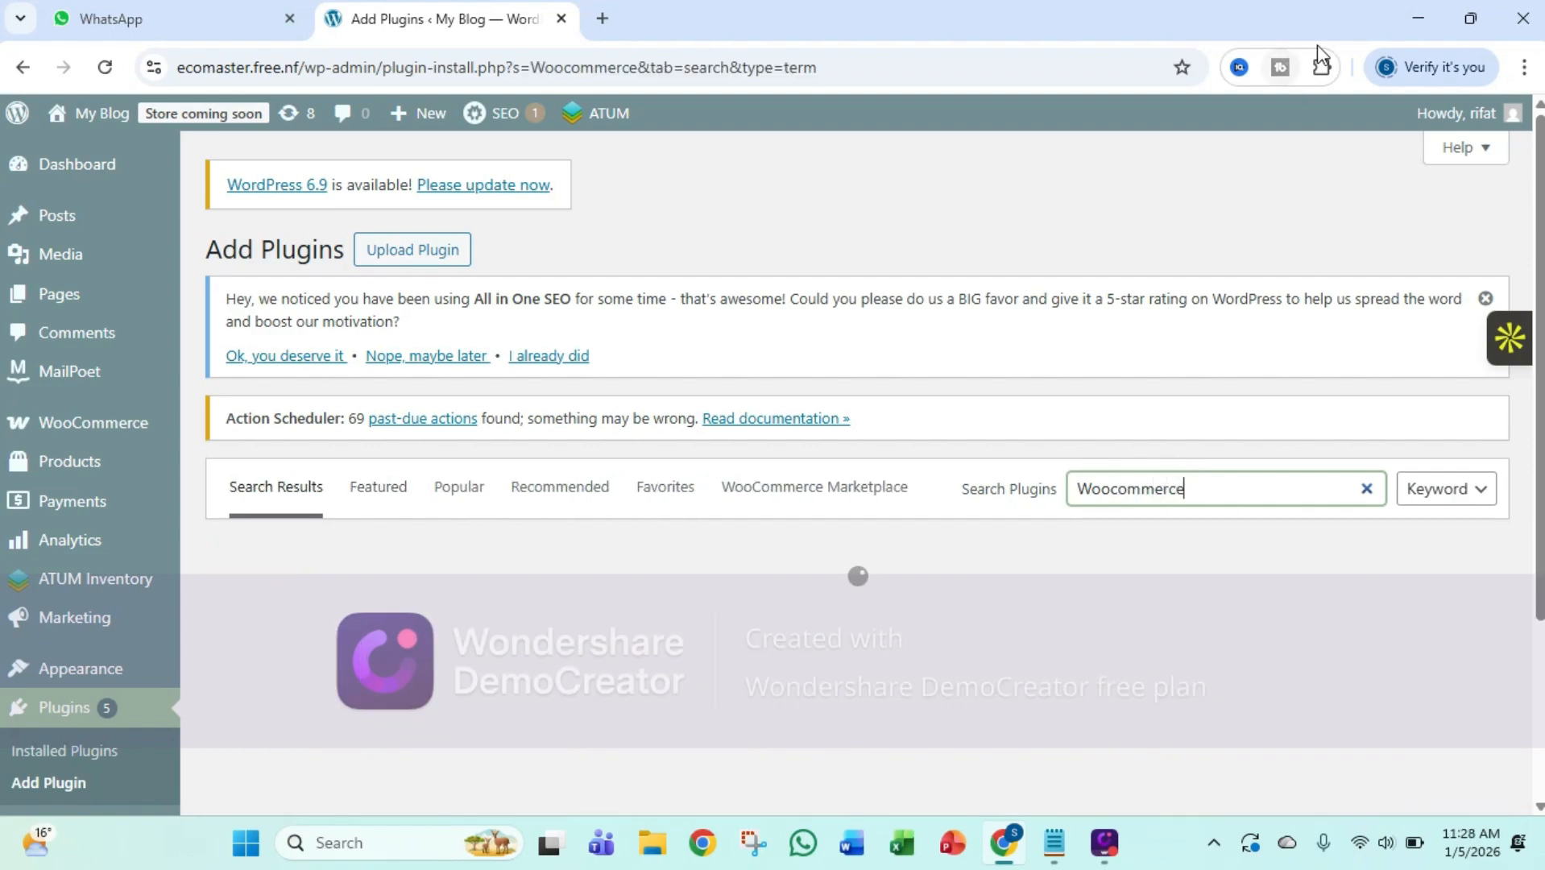
scroll(900, 454, "down", 1)
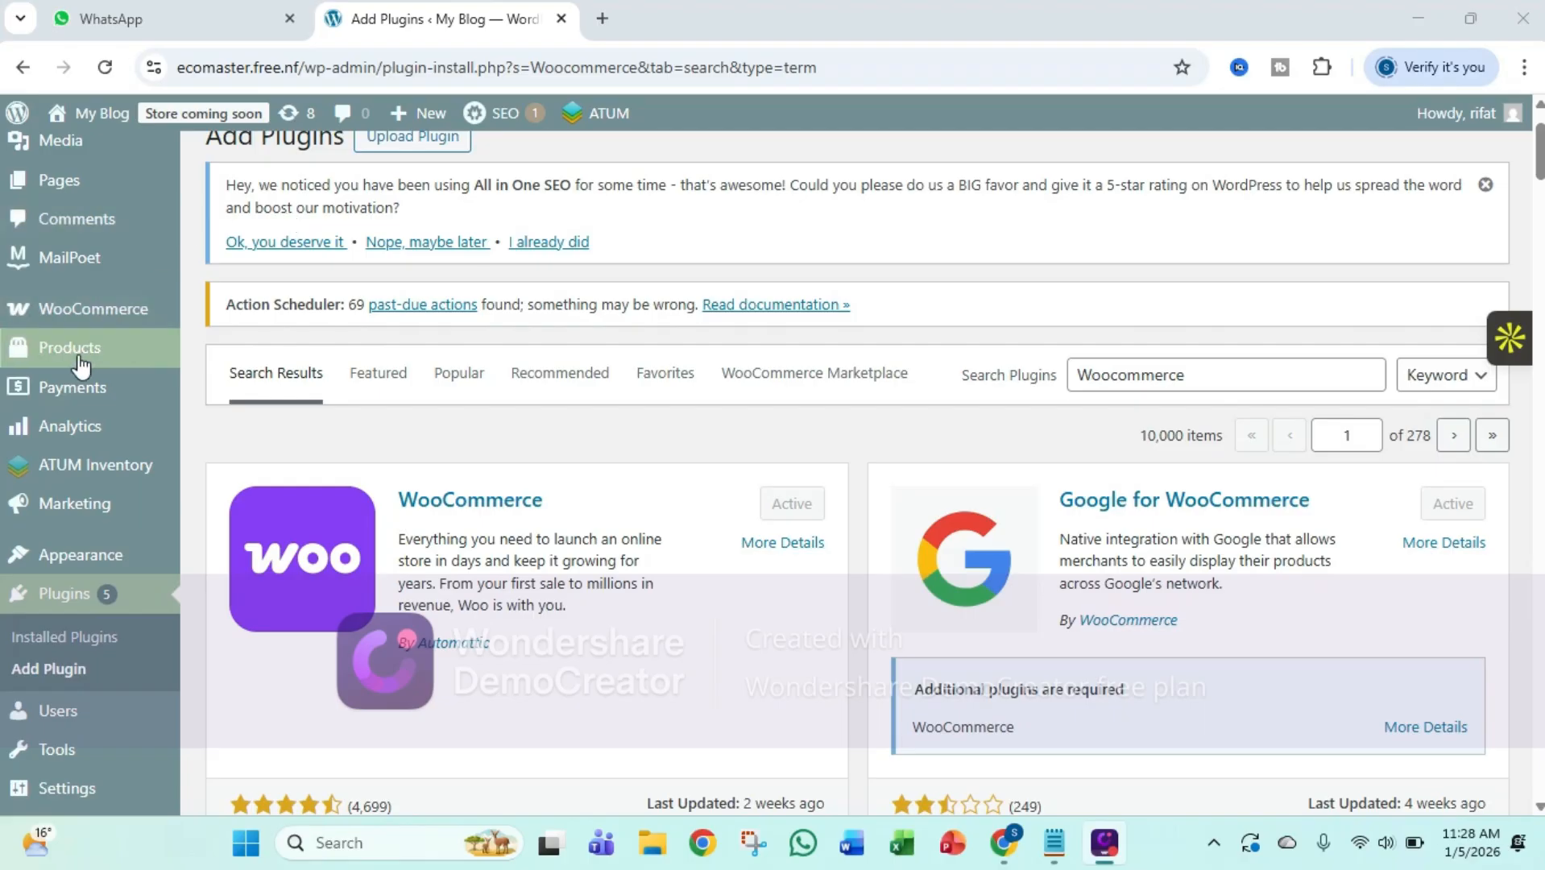
Open the list of all products in the store
mouse_move(102, 348)
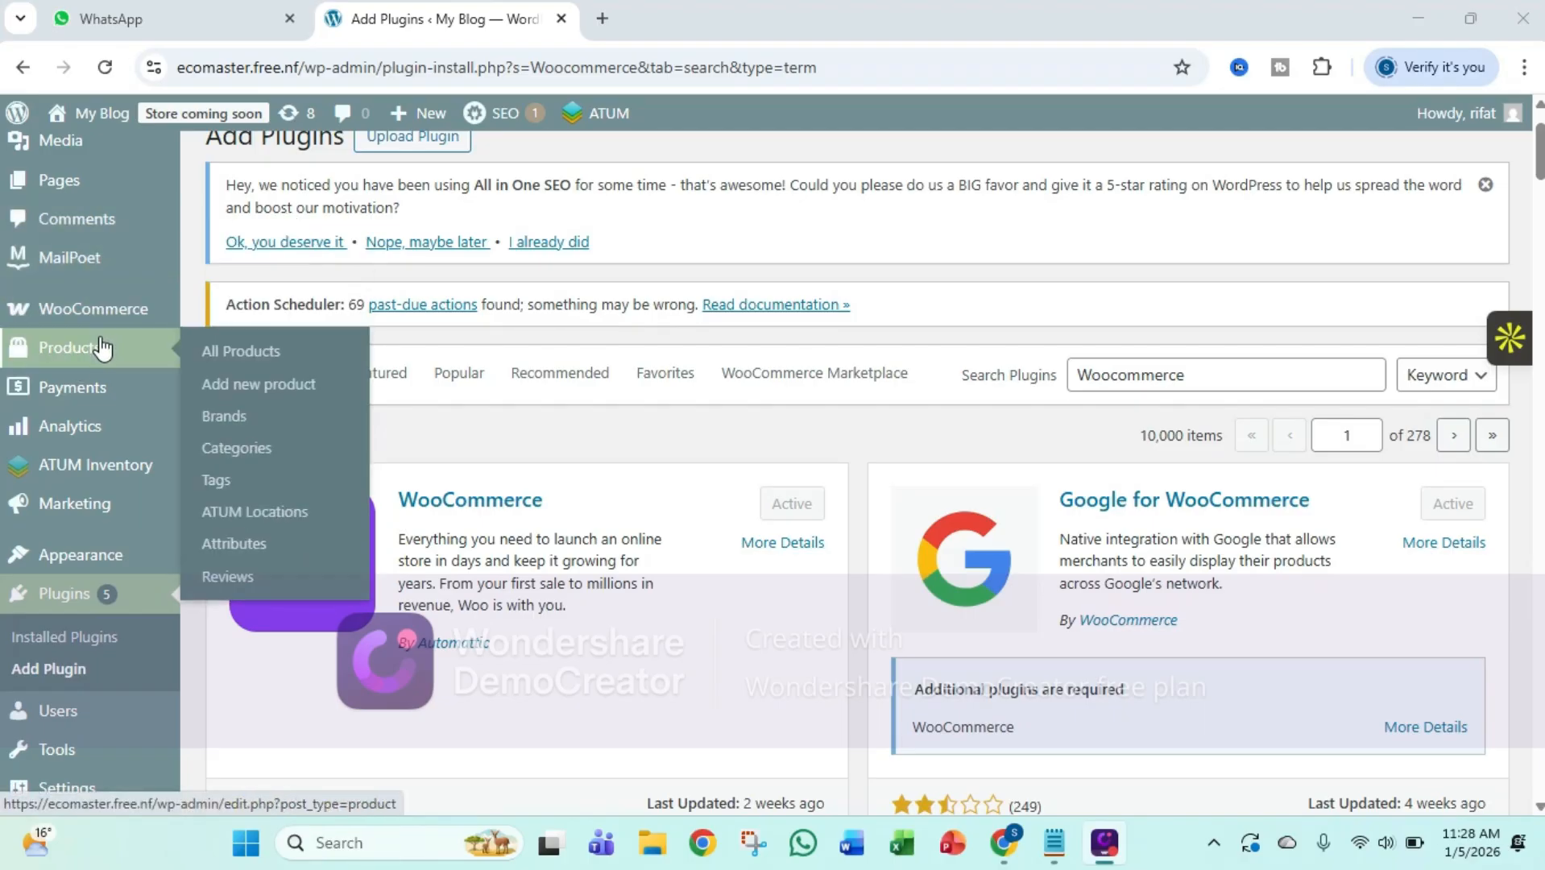
left_click(248, 362)
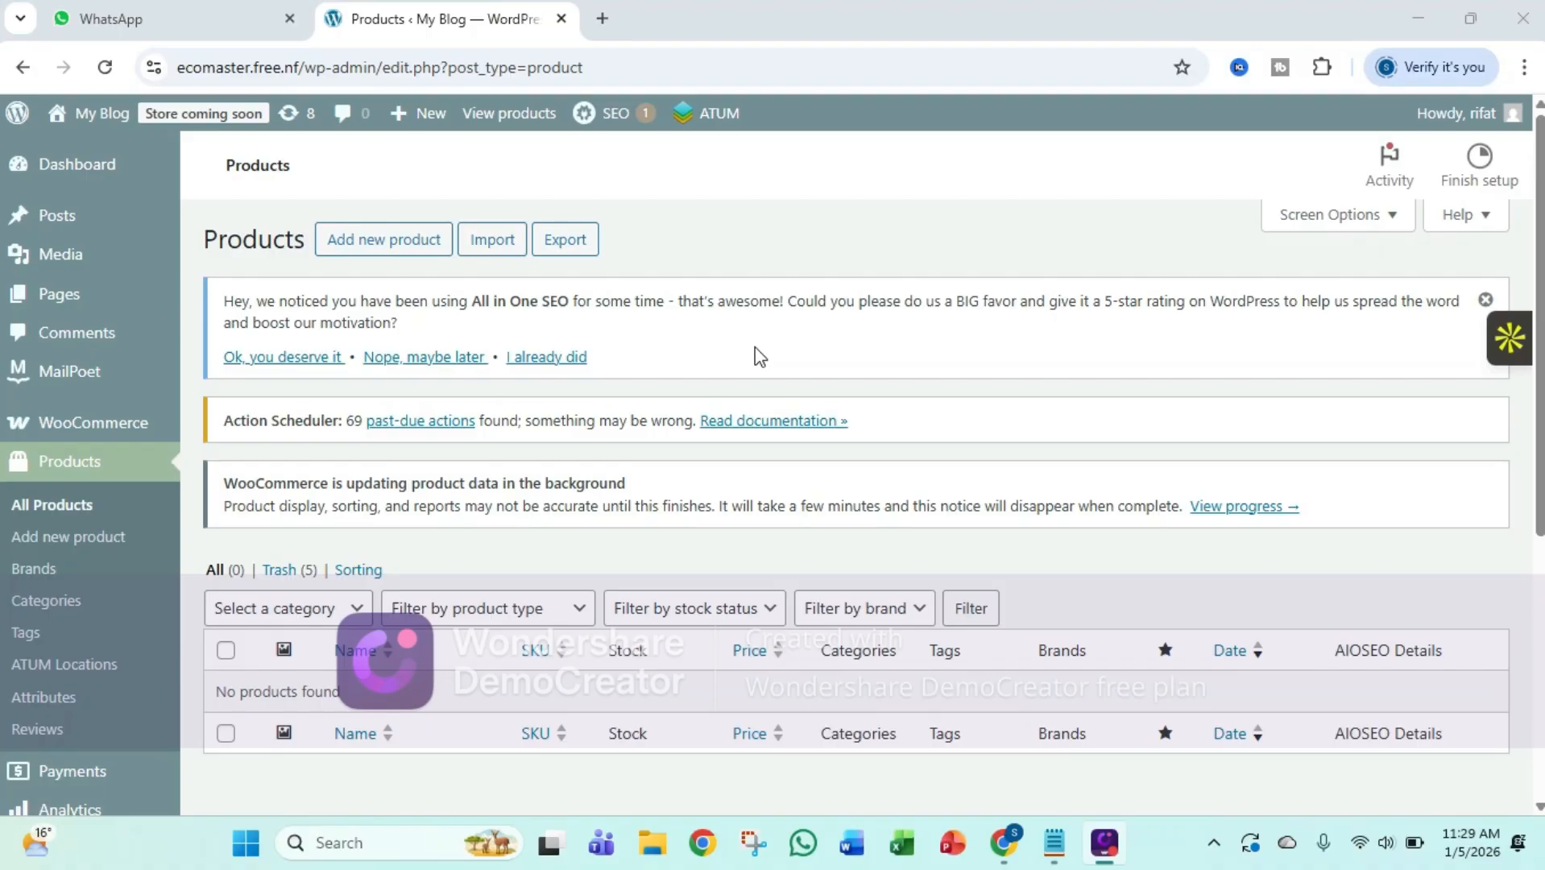
scroll(759, 367, "down", 3)
scroll(762, 372, "up", 3)
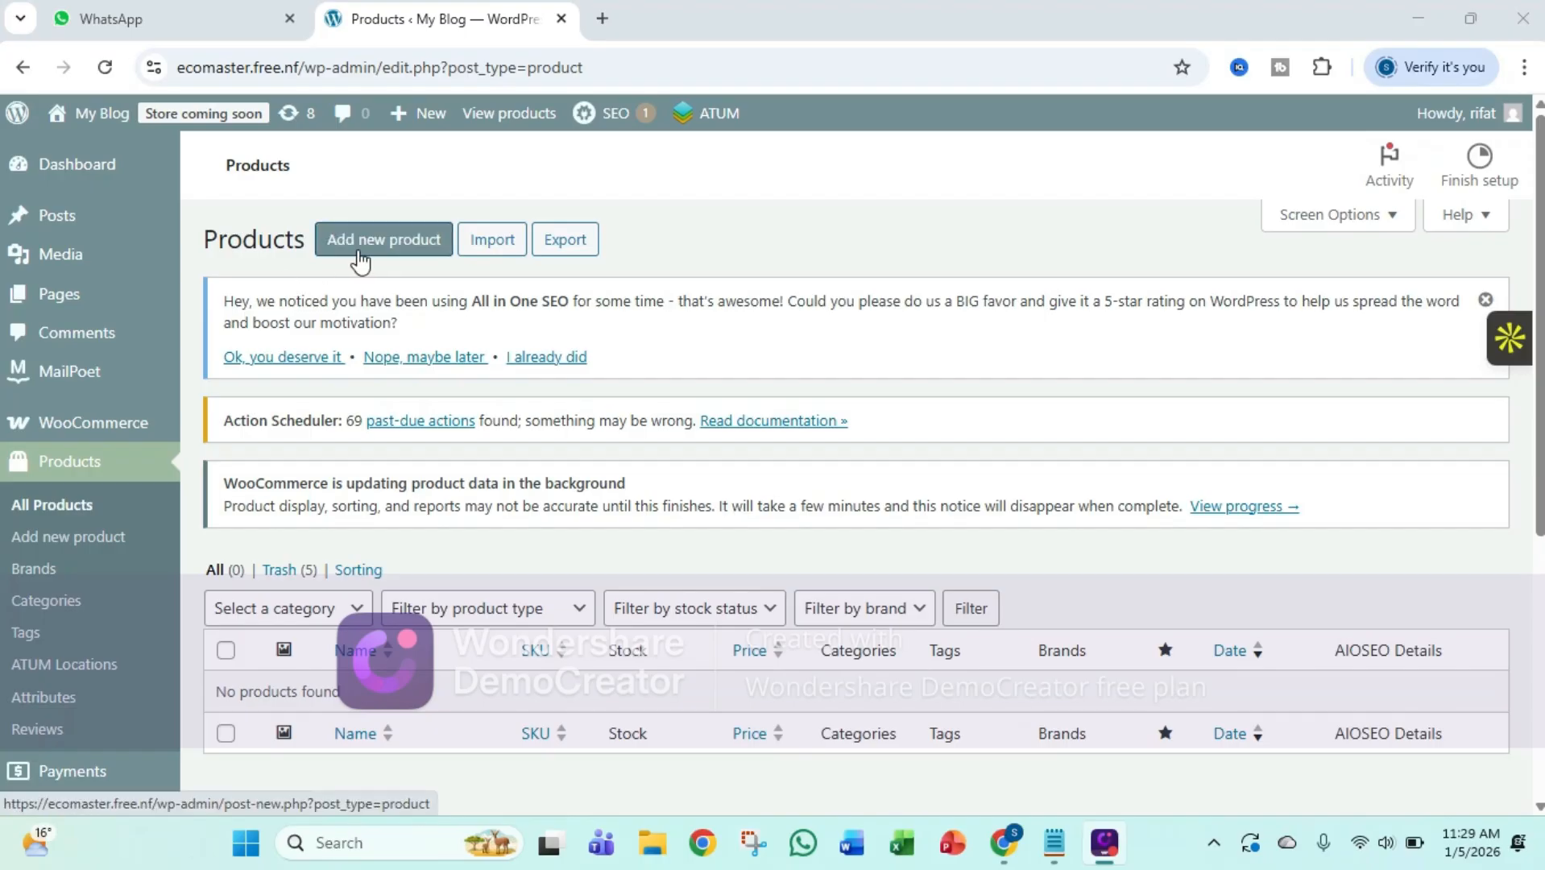
Start a new product and name it "T-Shirt"
left_click(359, 250)
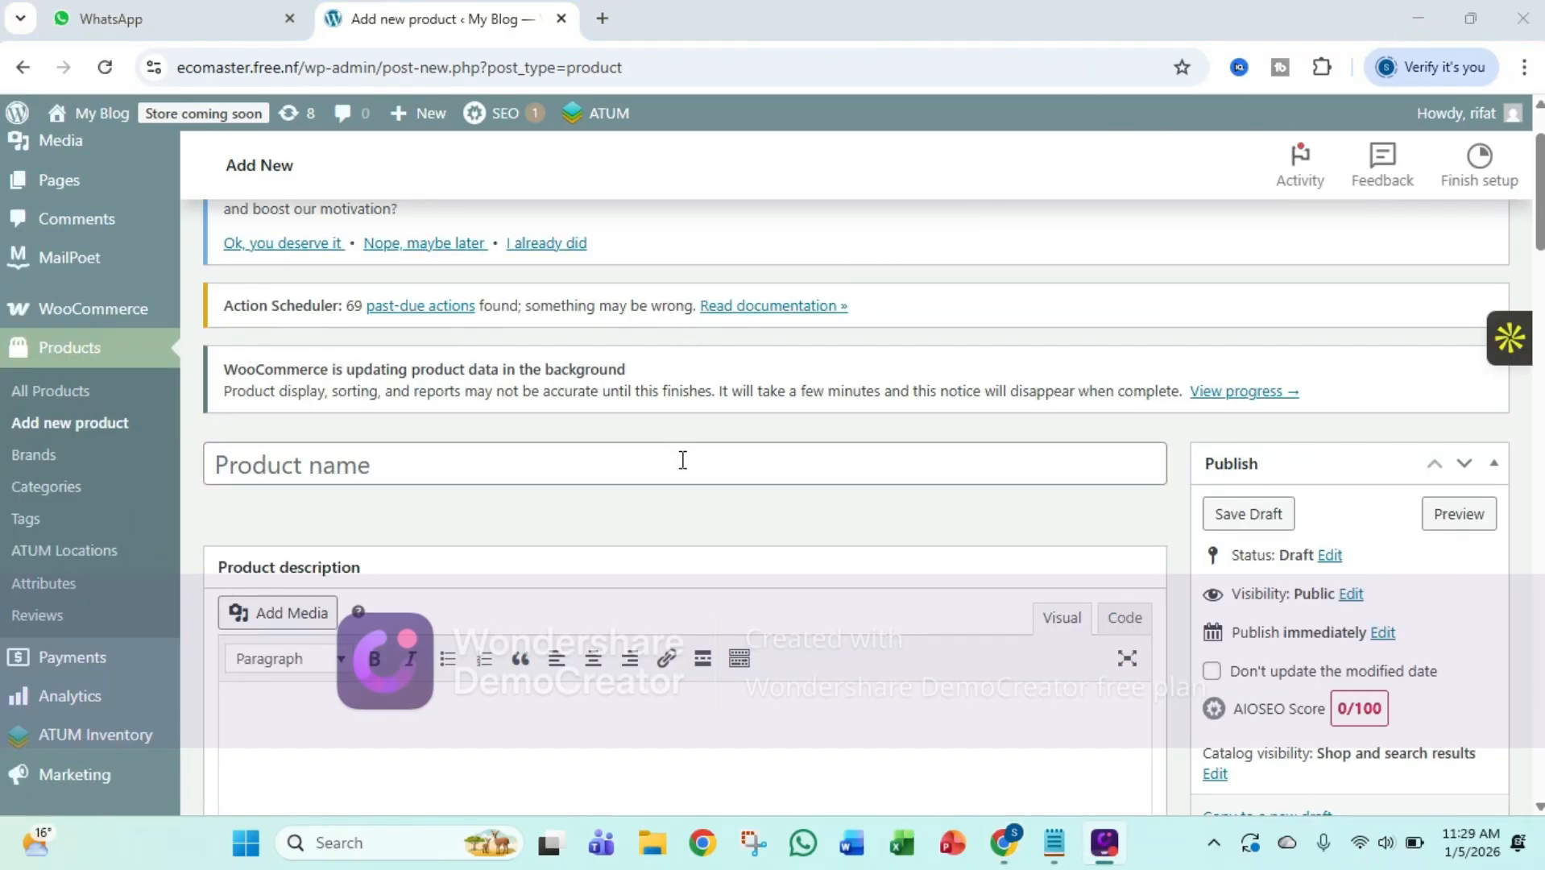
scroll(683, 454, "down", 1)
left_click(519, 342)
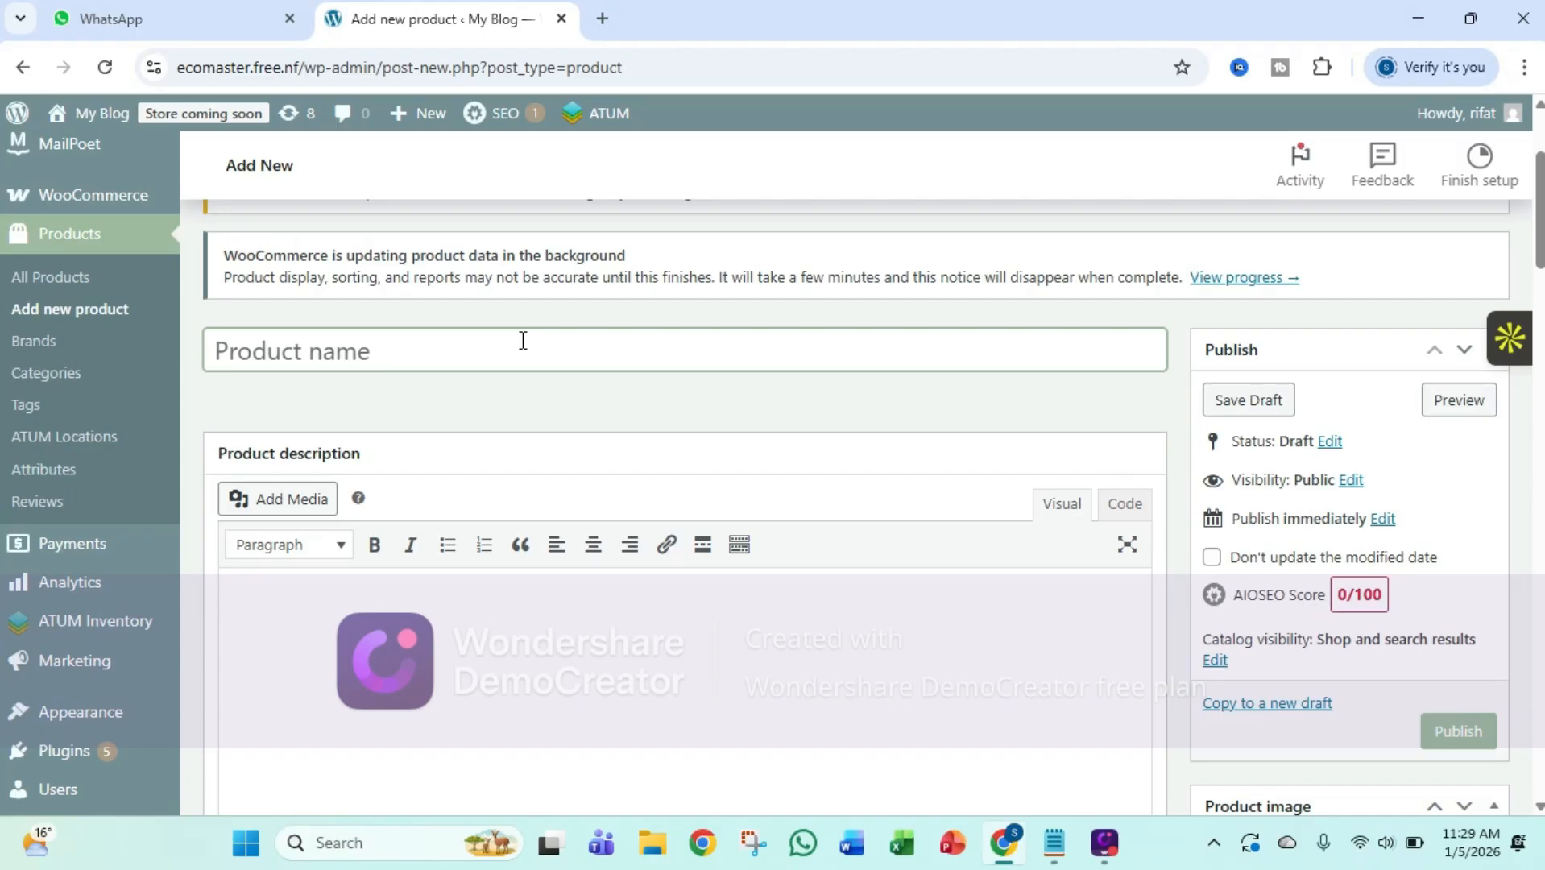
type("T-S")
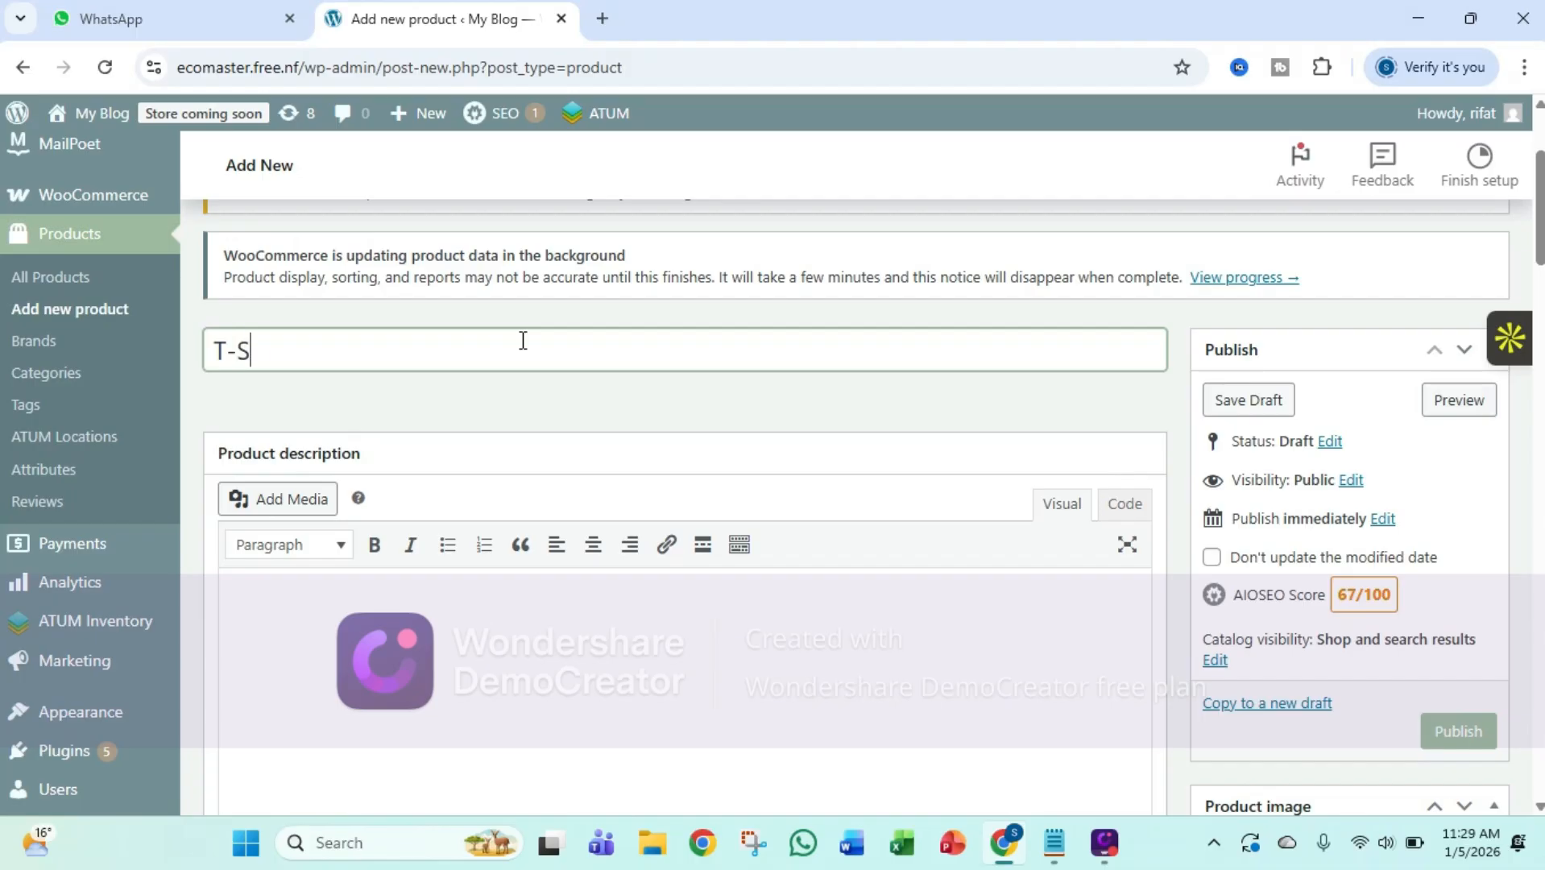
type("hirt")
Insert the white T-shirt image white.jpg from the media library into the product description
left_click(332, 499)
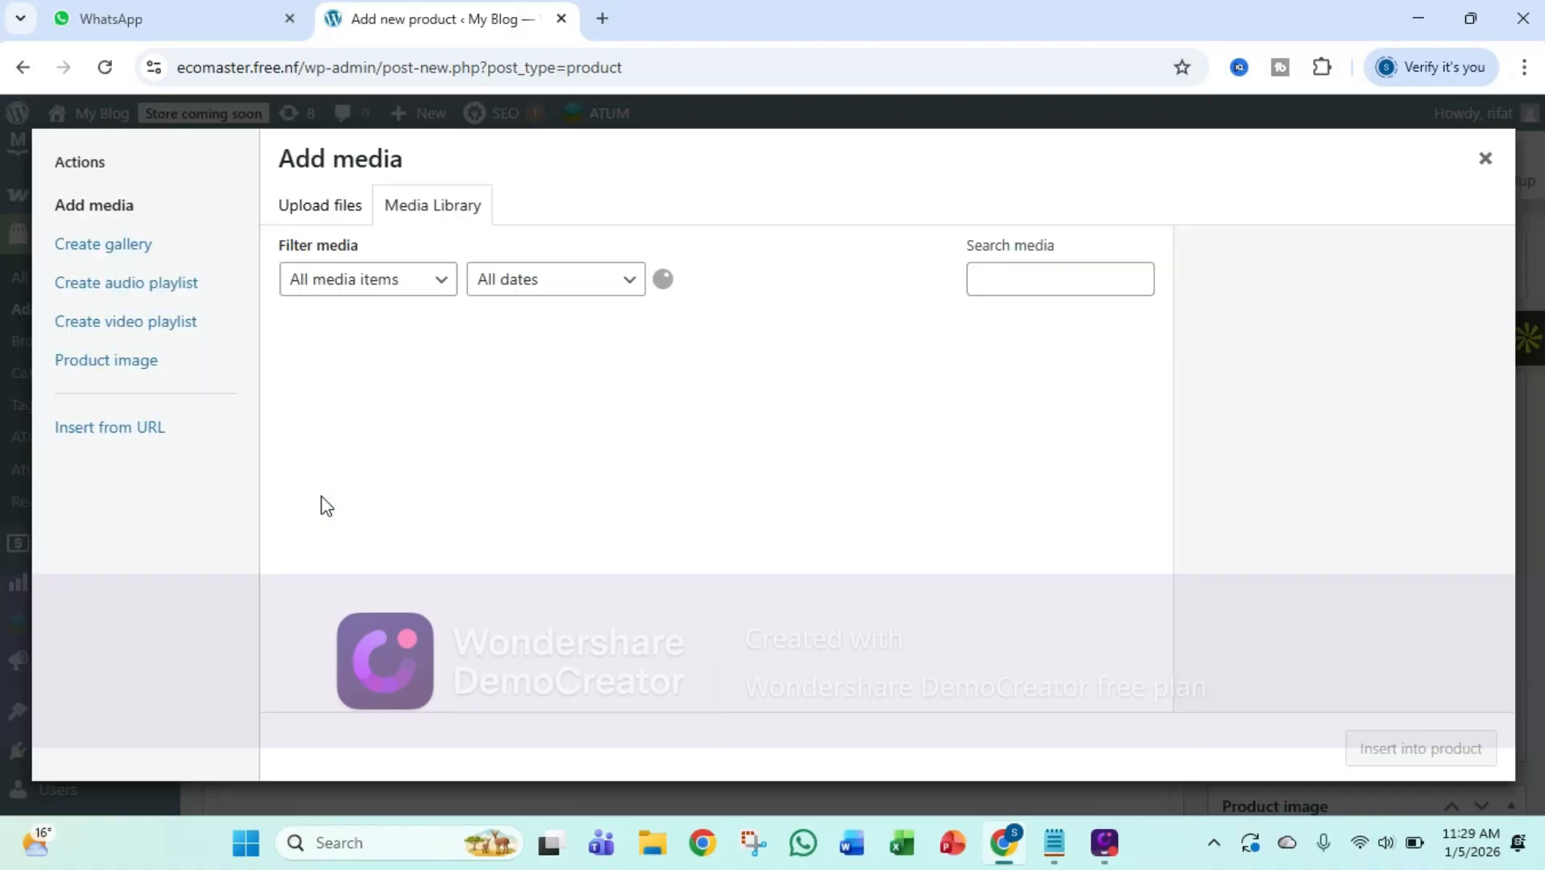
left_click(351, 213)
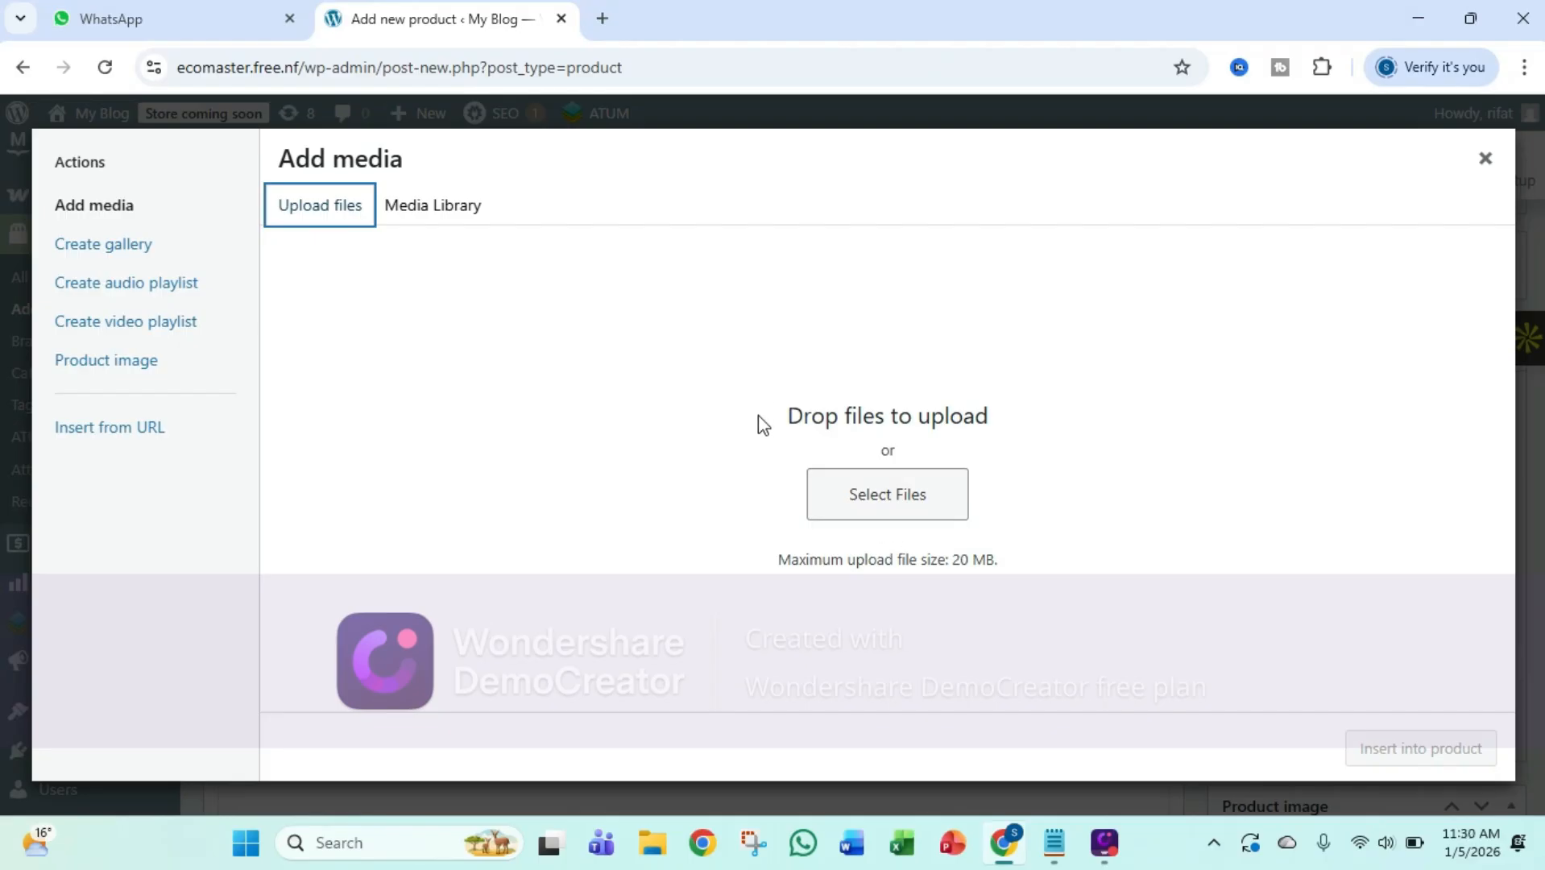
left_click(465, 219)
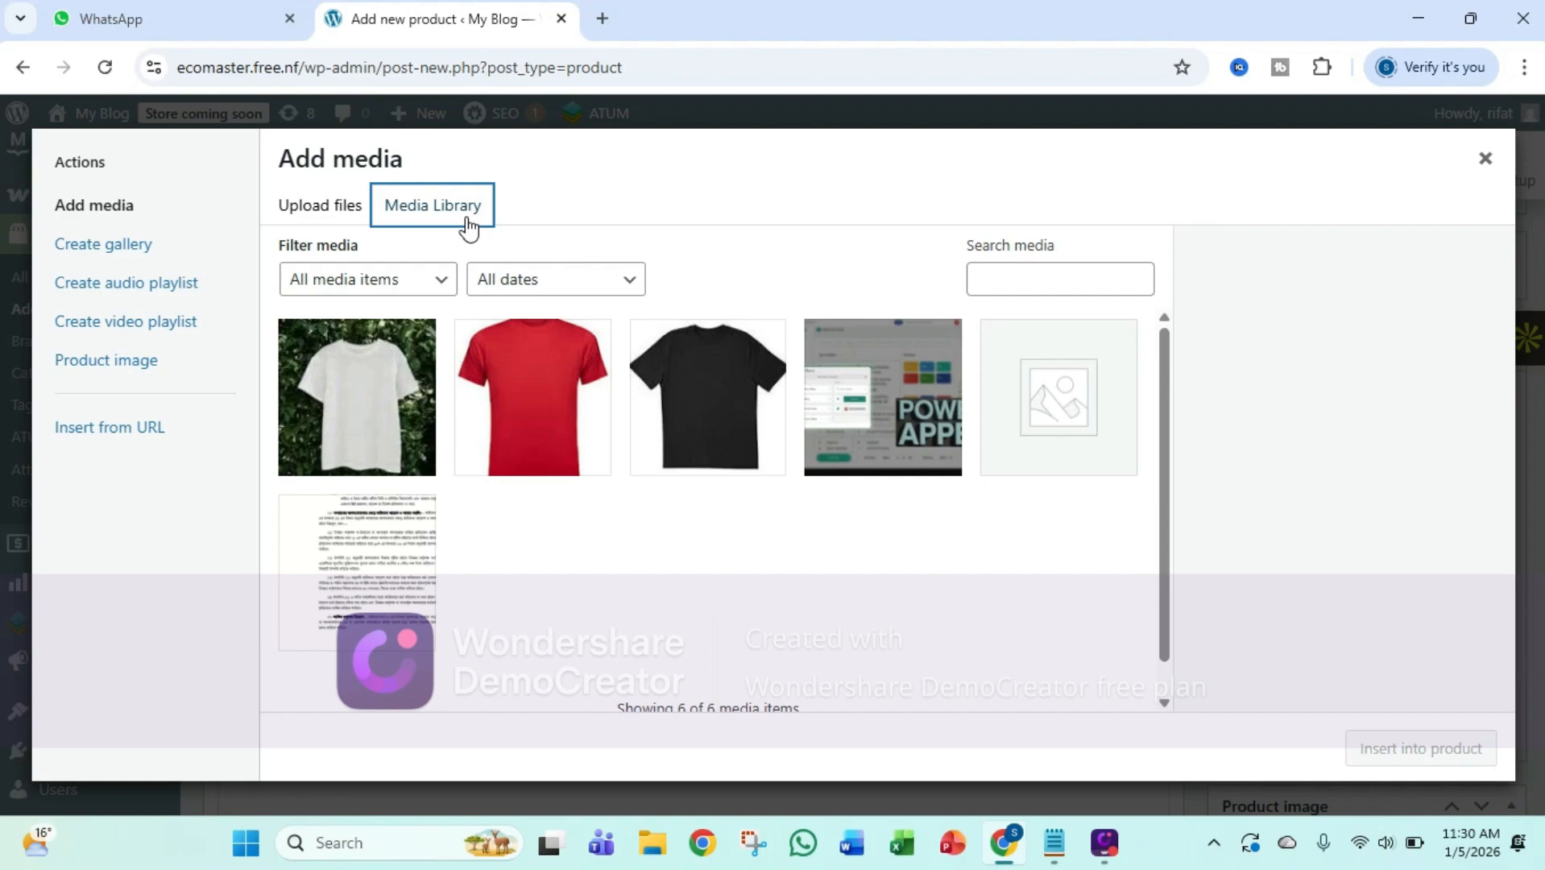
left_click(380, 391)
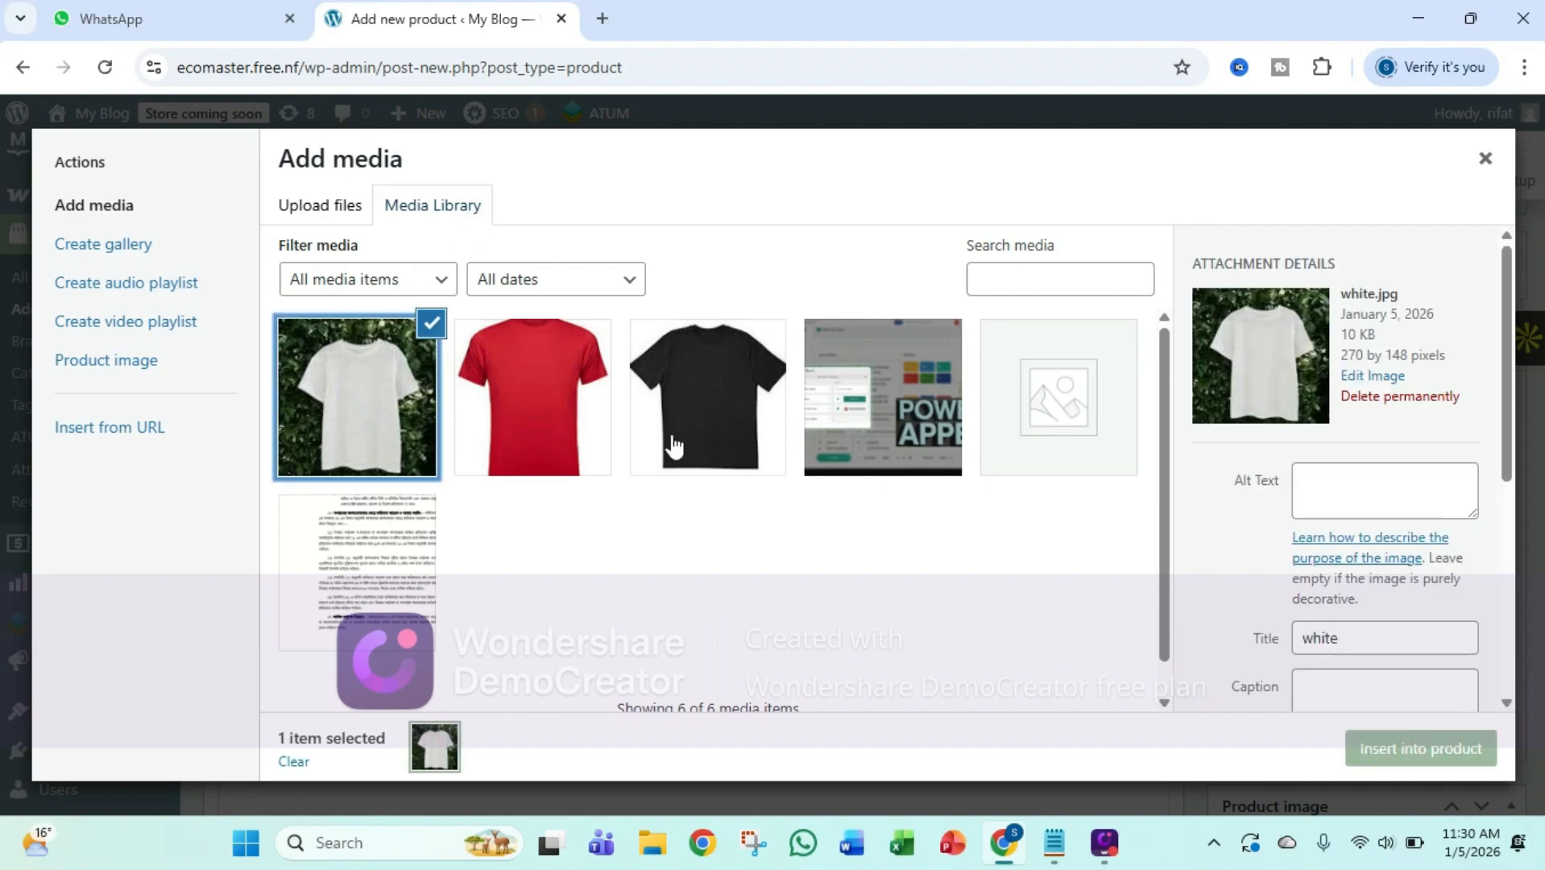
left_click(1358, 493)
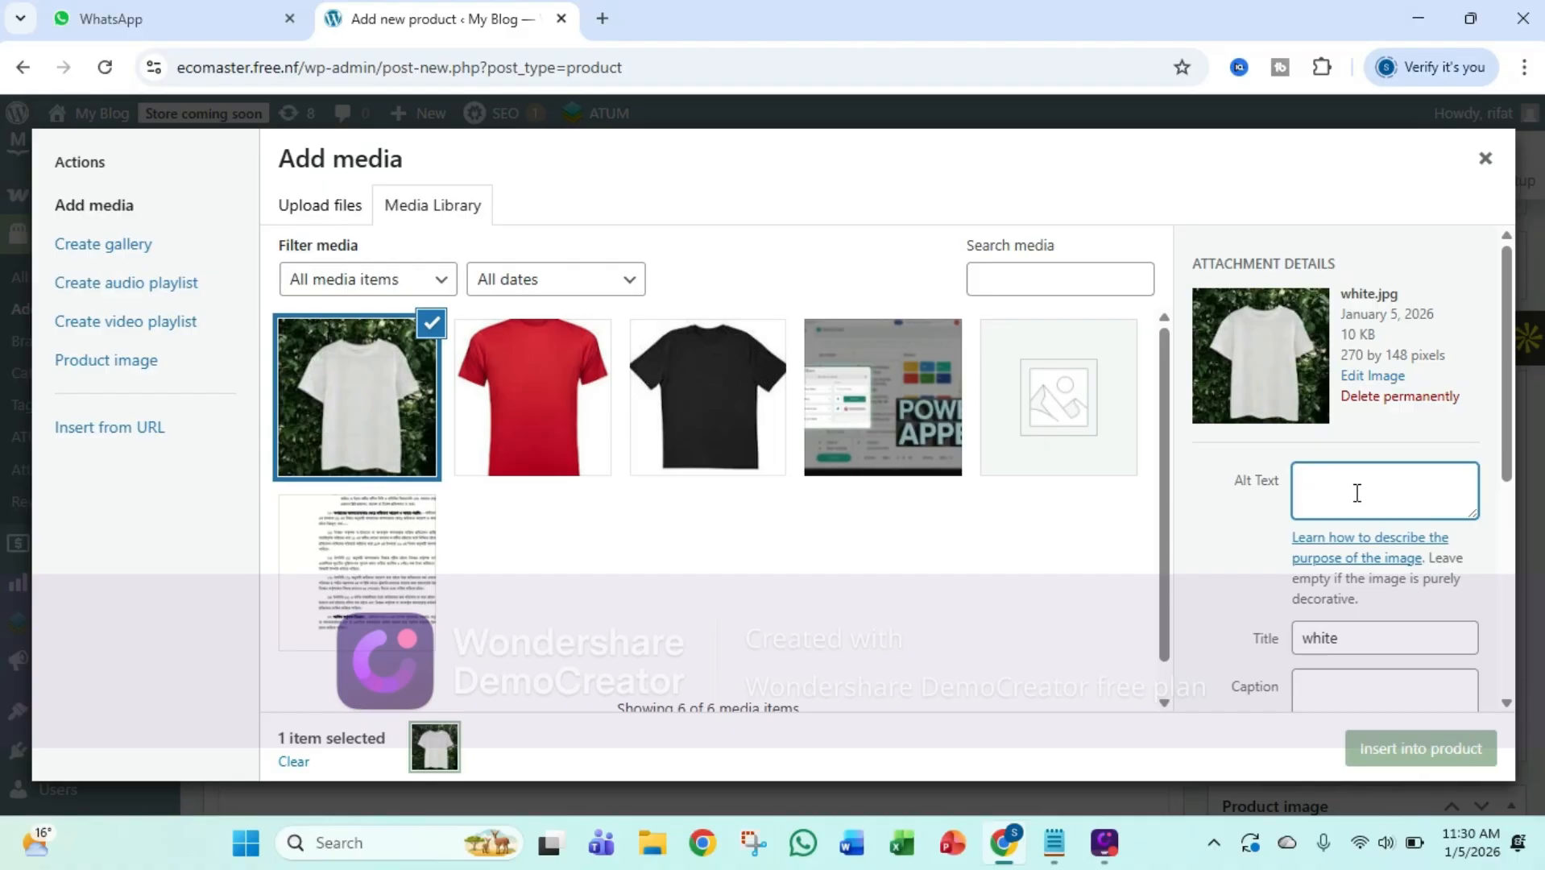
scroll(1364, 568, "down", 3)
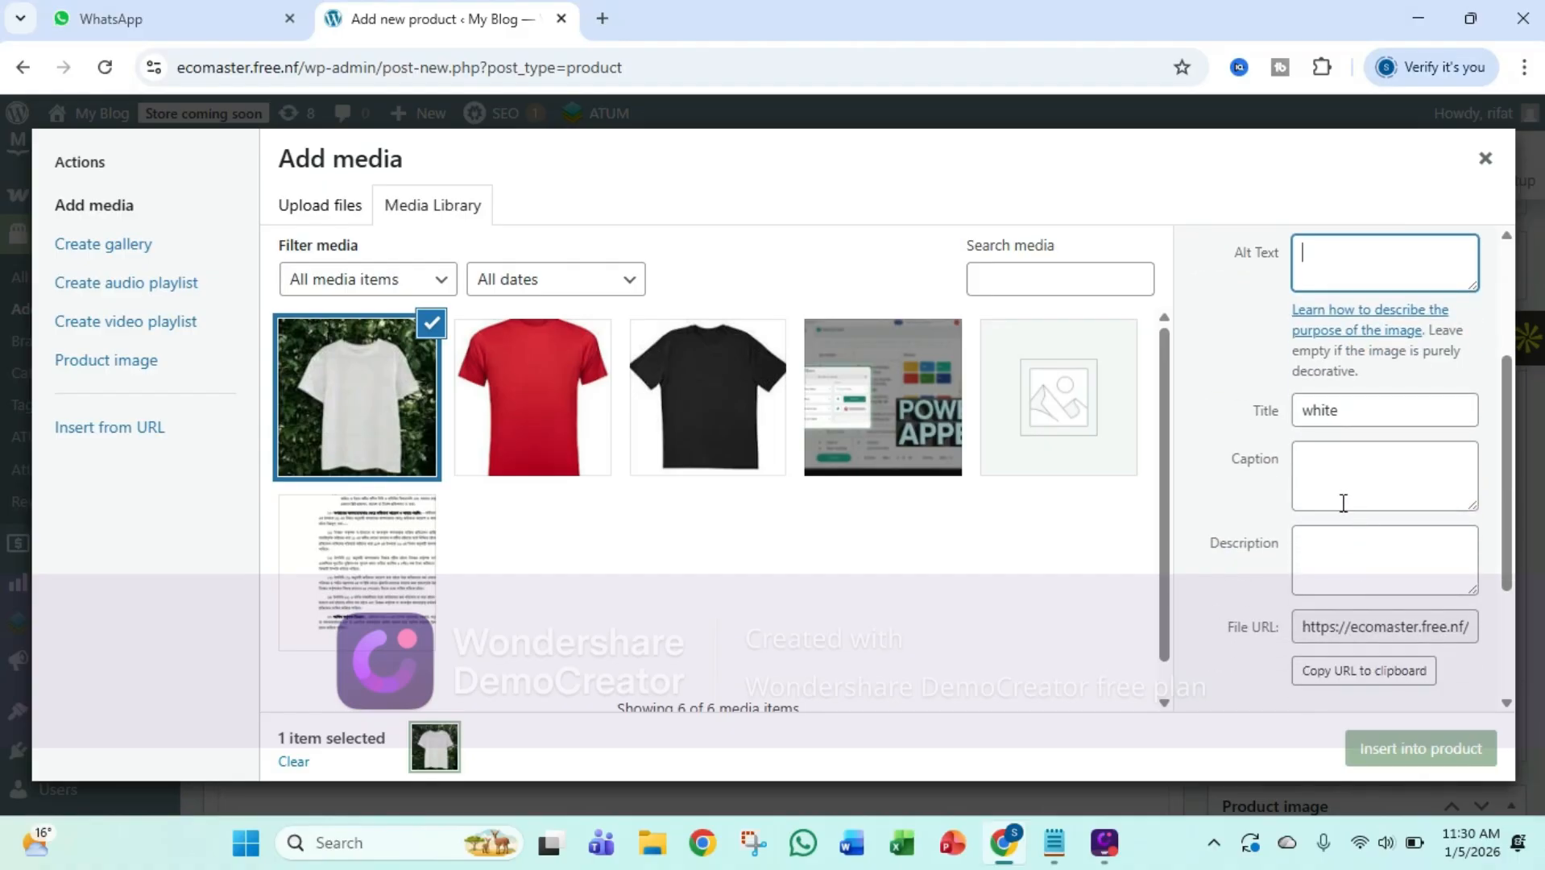
scroll(1343, 503, "up", 3)
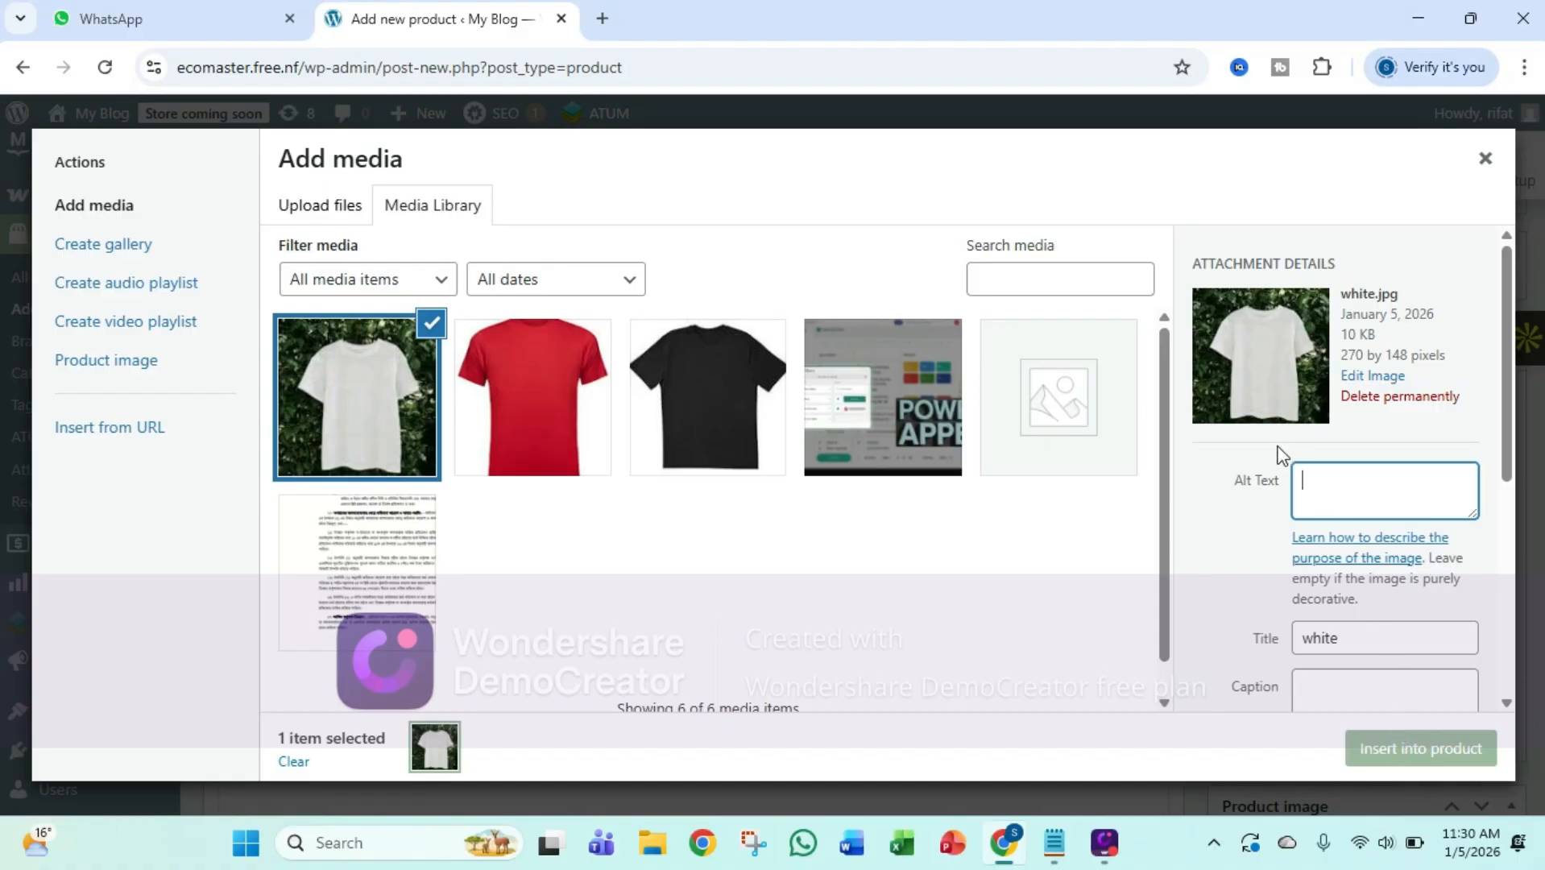
left_click(1420, 754)
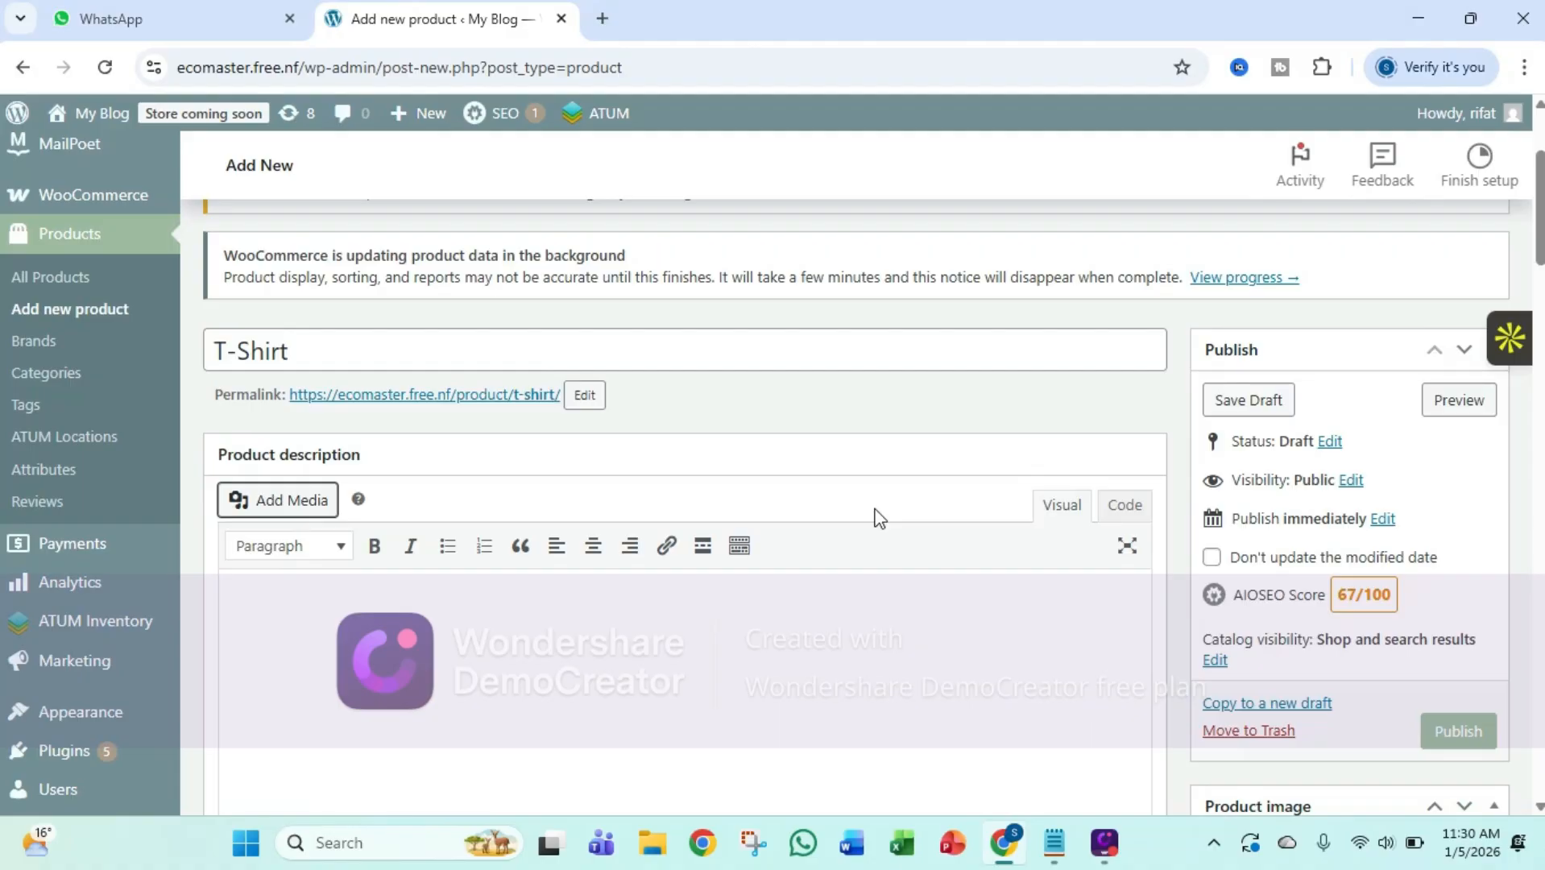
Copy the full T-shirt specification text from the Notepad note and paste it below the image in the product description
scroll(880, 518, "down", 4)
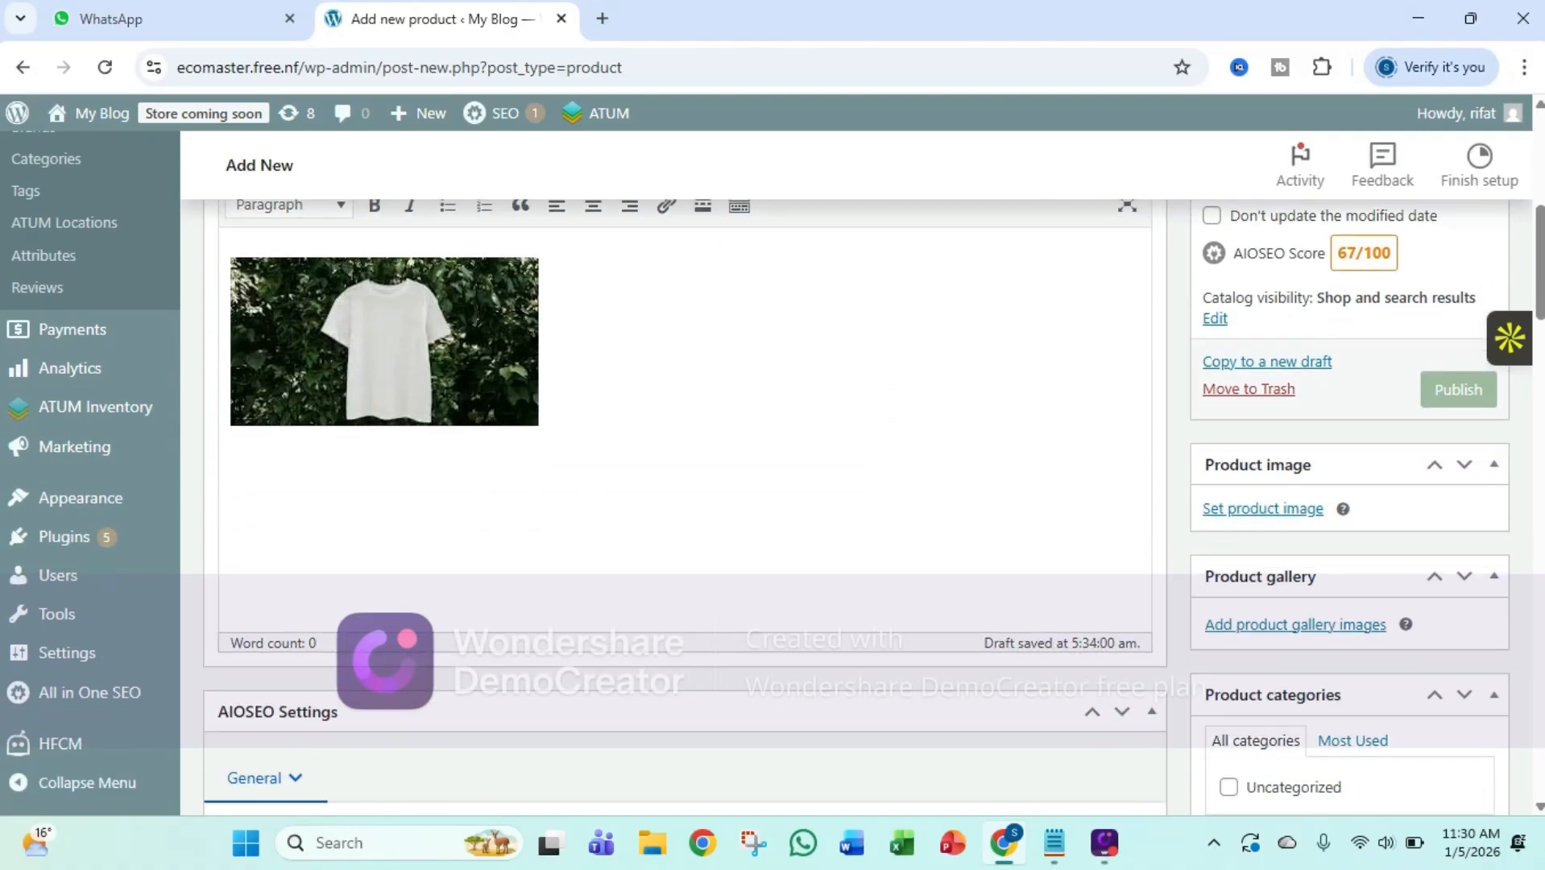
scroll(493, 355, "up", 3)
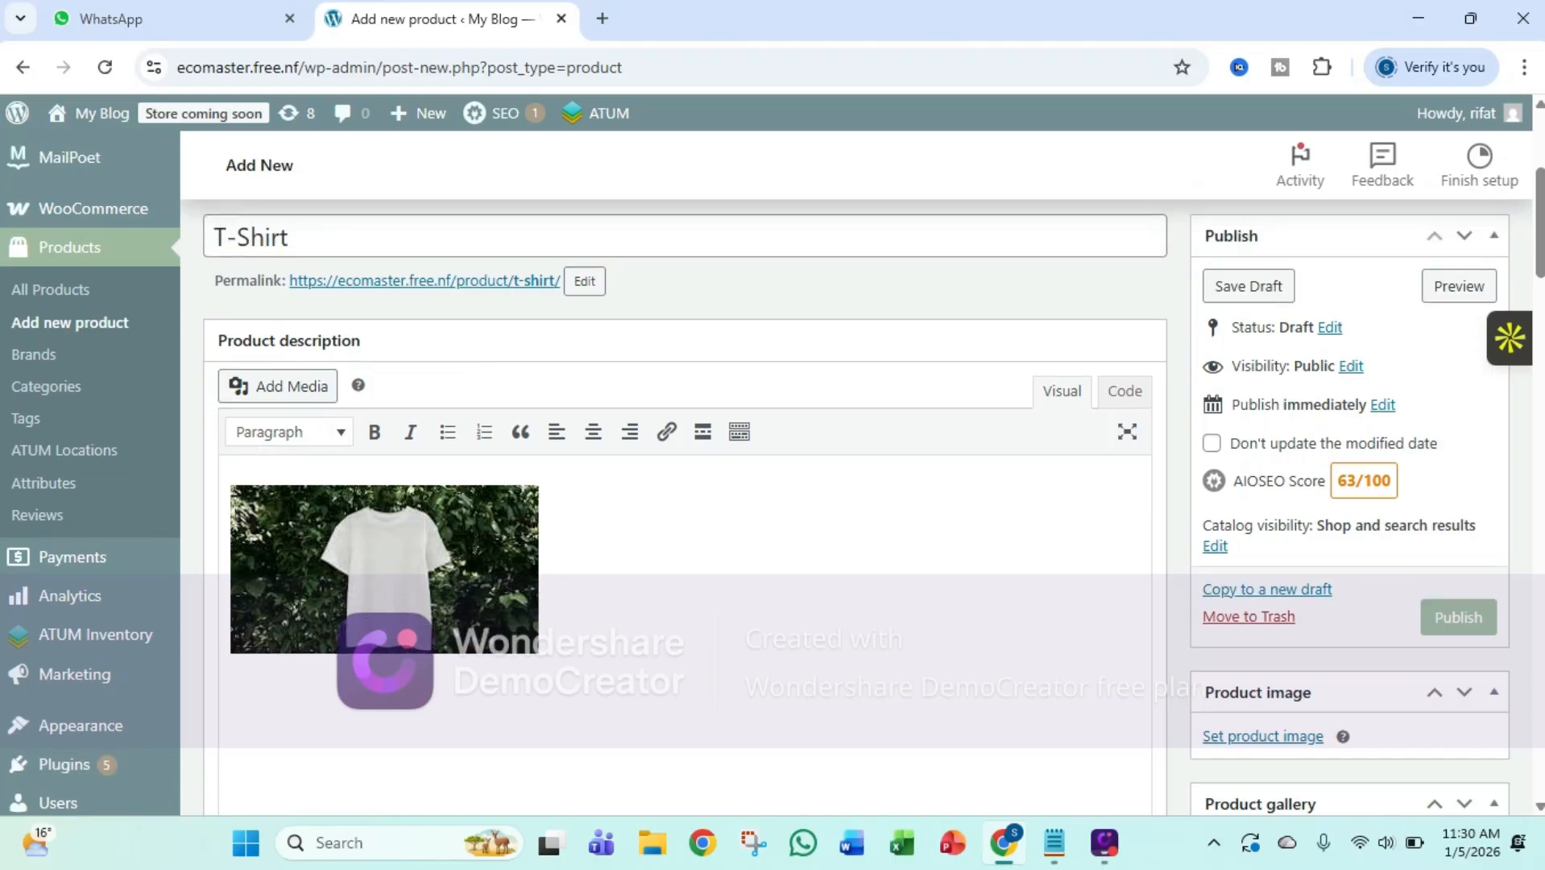
scroll(590, 593, "down", 3)
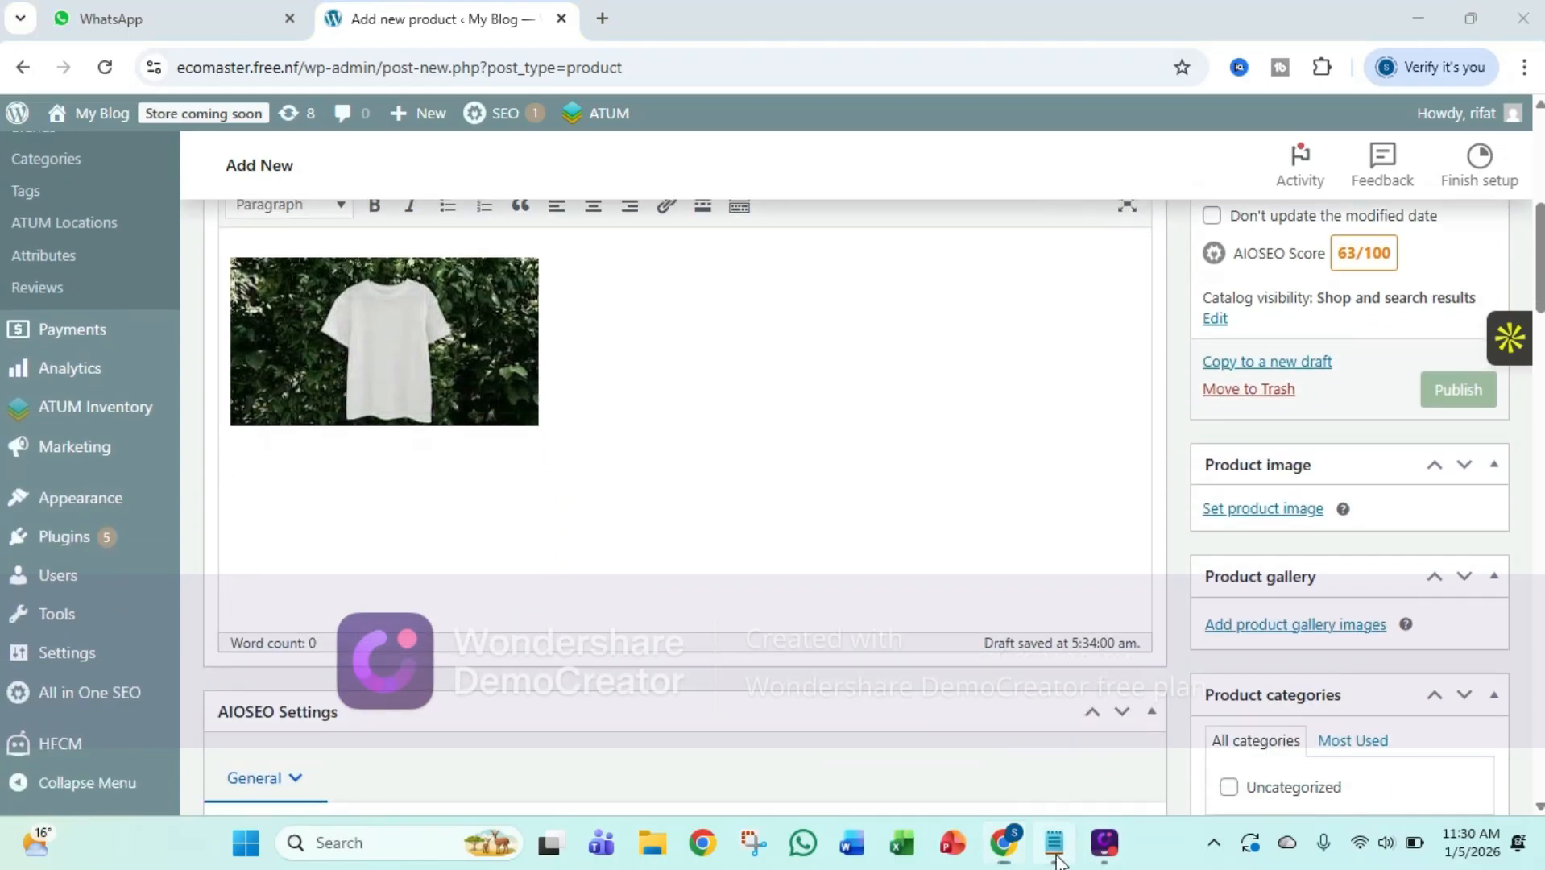
left_click(1054, 846)
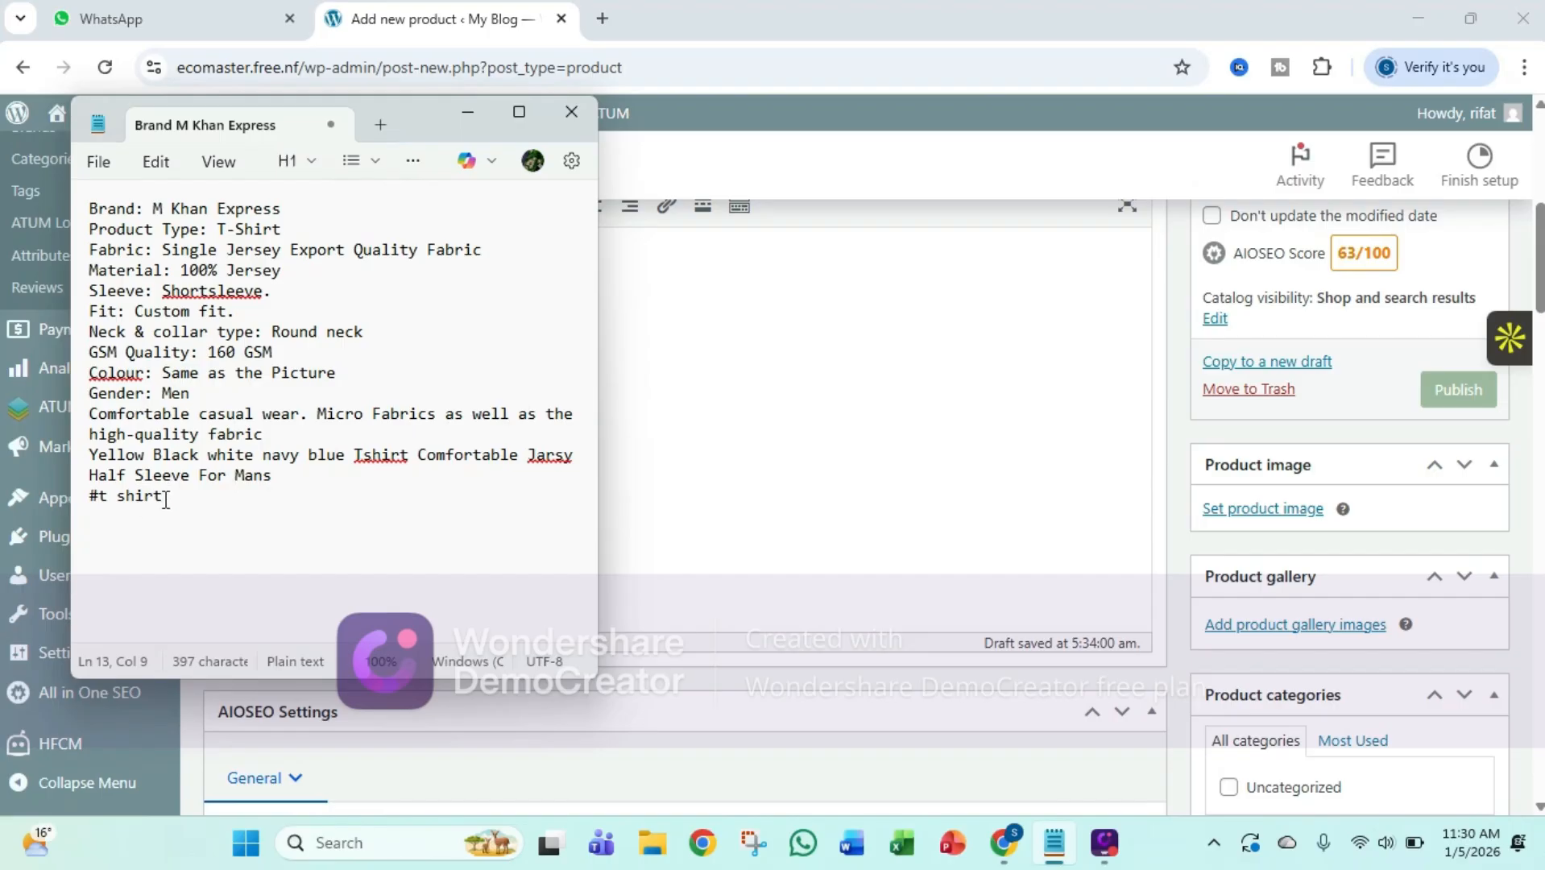
left_click_drag(165, 499, 97, 226)
key("ctrl+c")
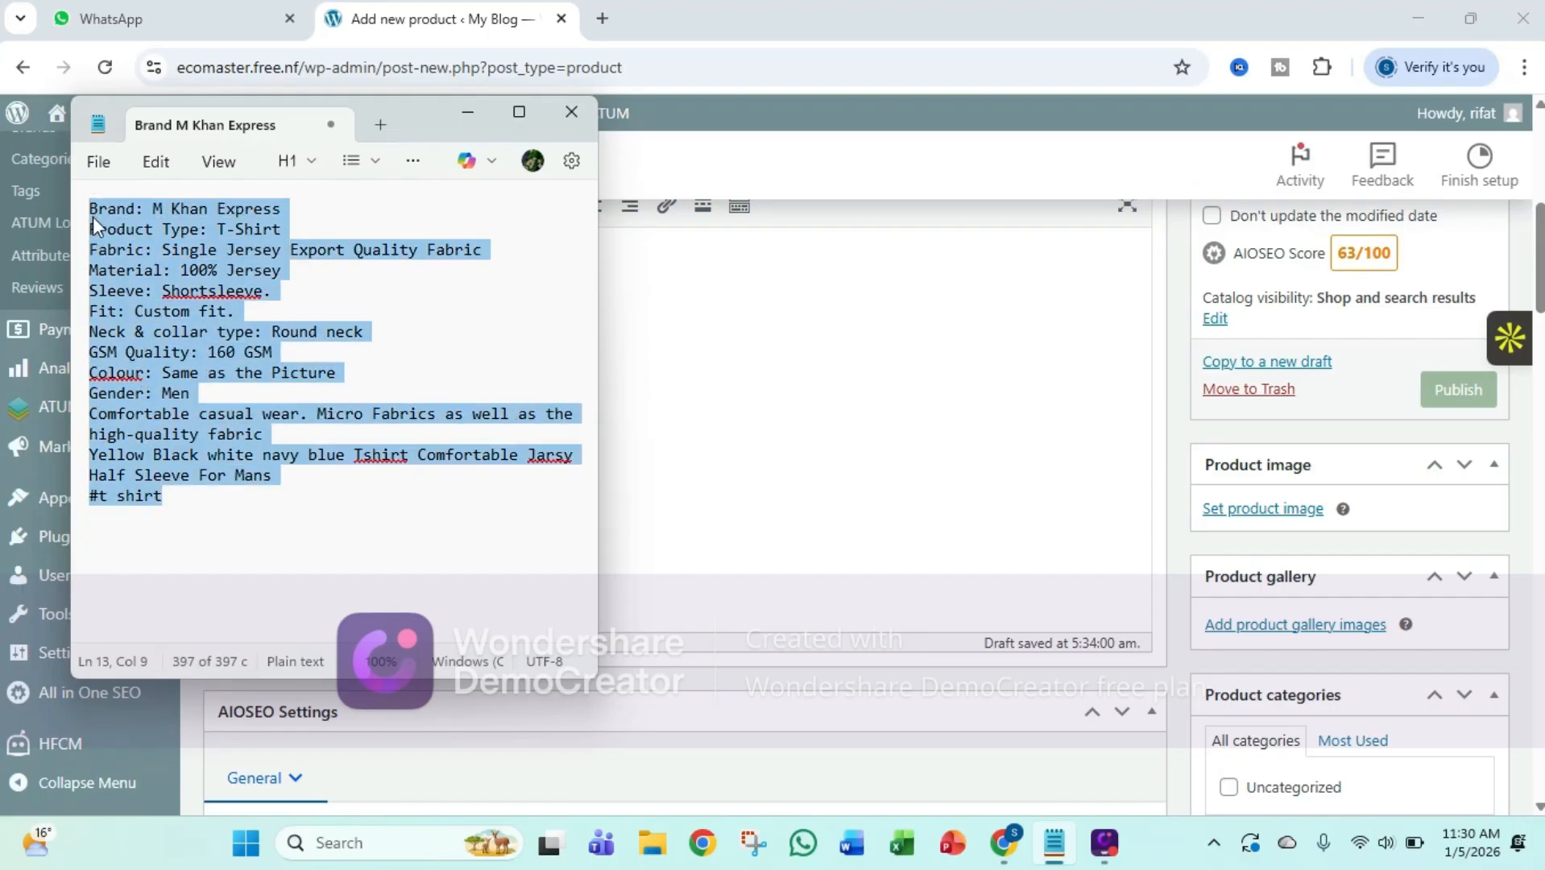
left_click(469, 113)
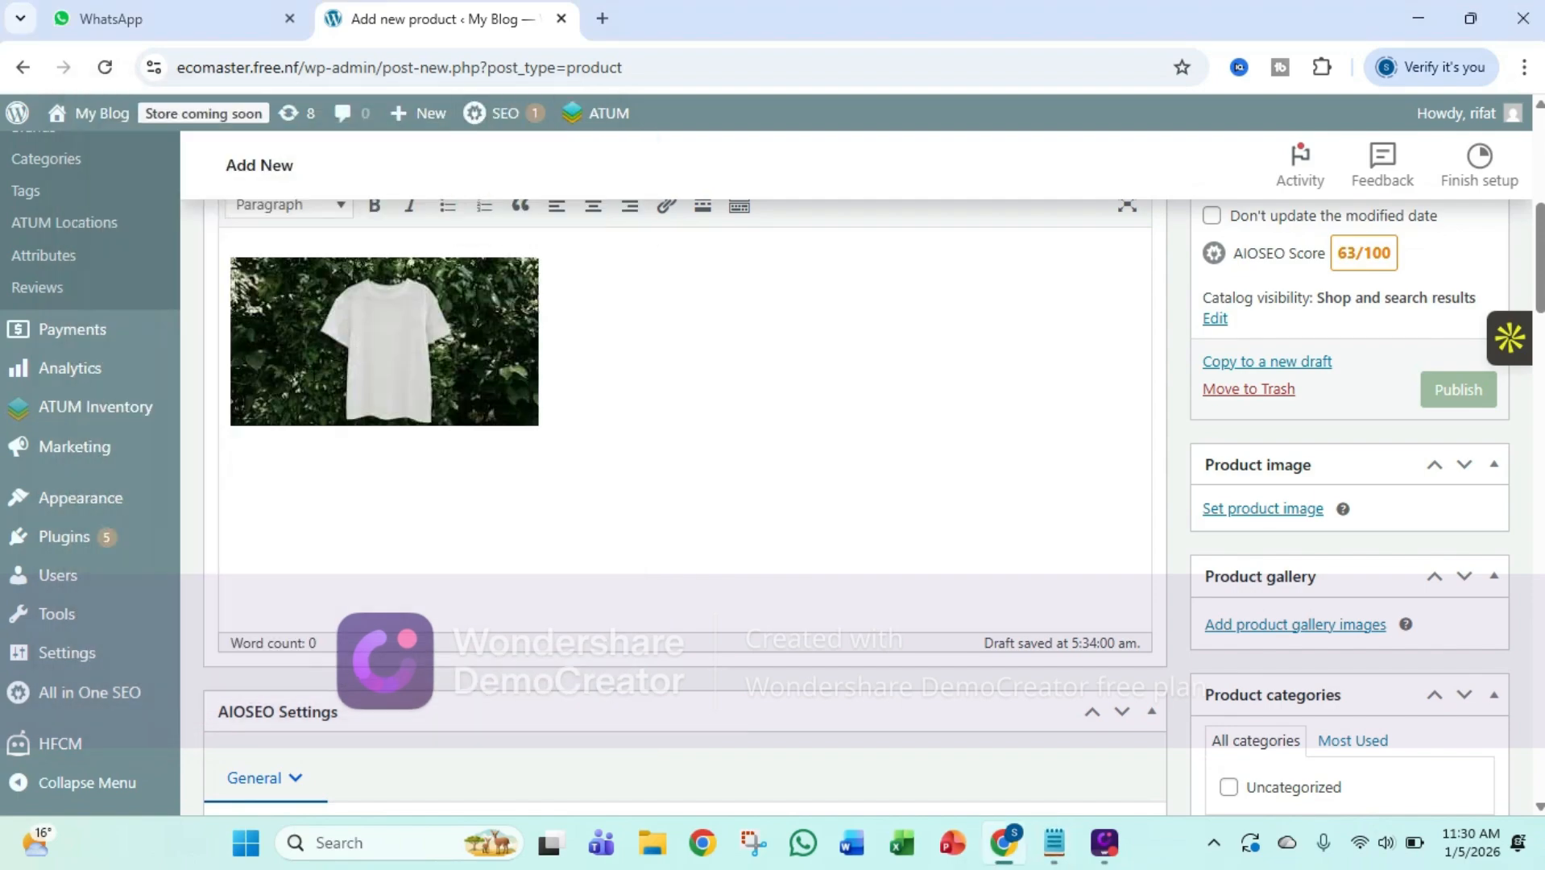
right_click(232, 457)
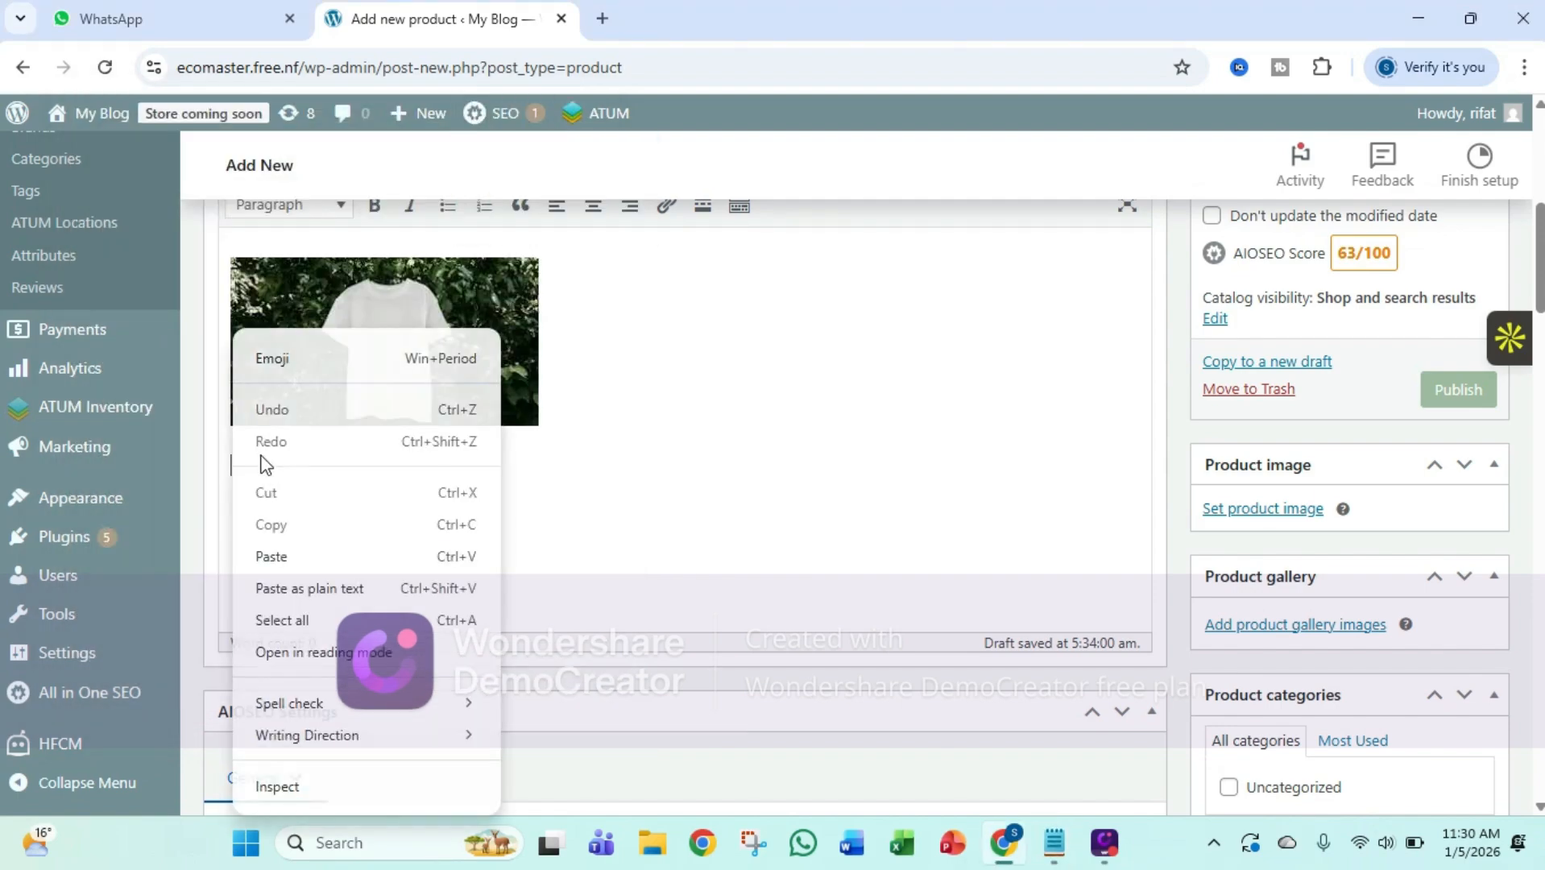
left_click(300, 557)
scroll(543, 546, "down", 3)
scroll(533, 533, "up", 1)
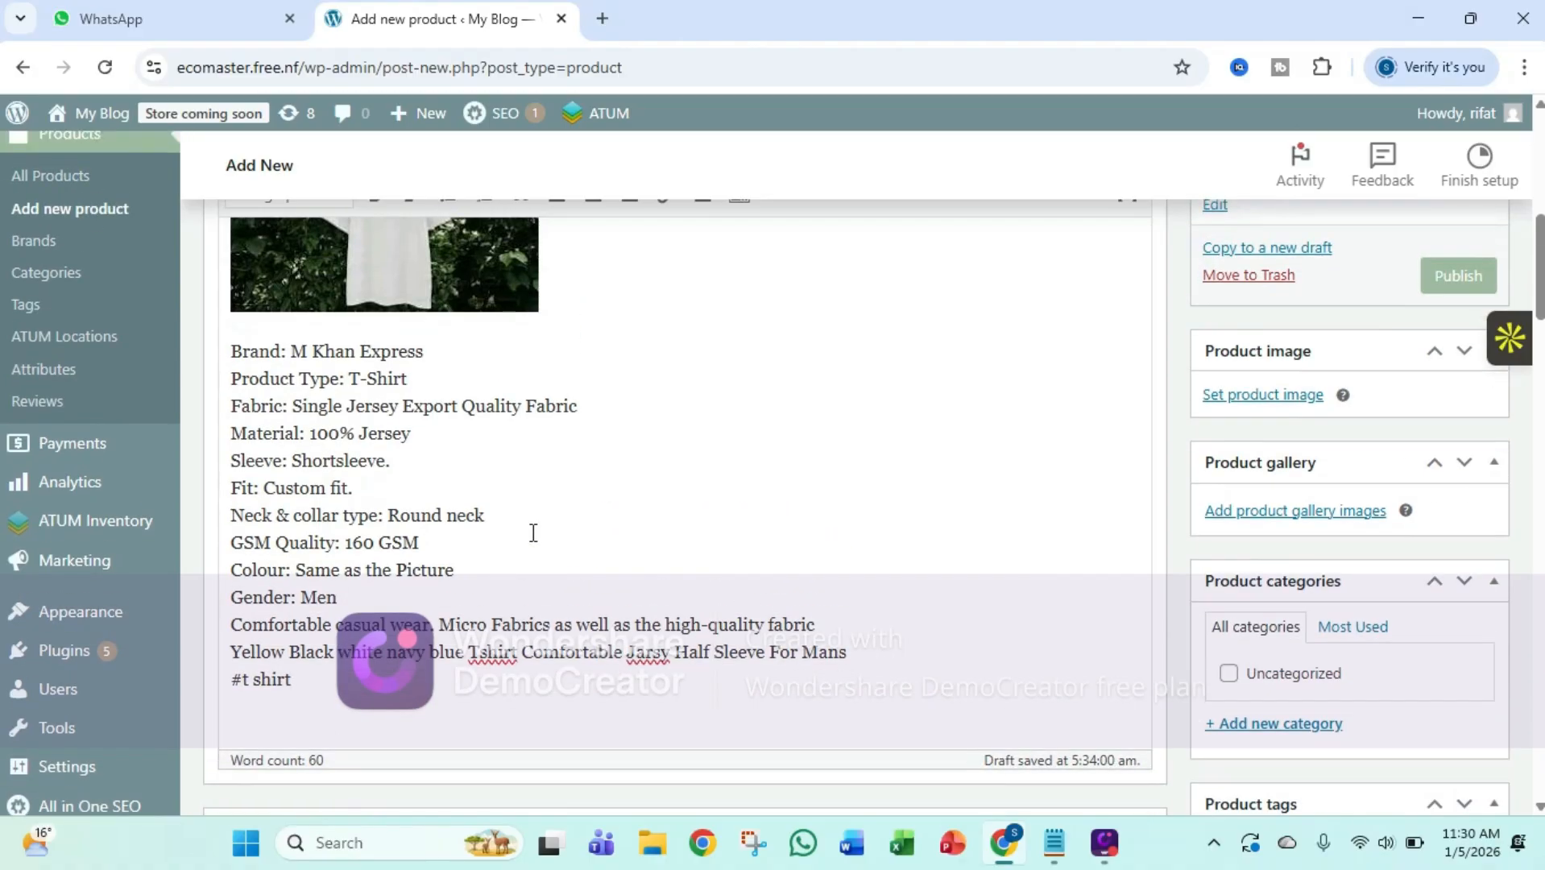
Set the product type in the product data to Variable product
scroll(531, 532, "down", 1)
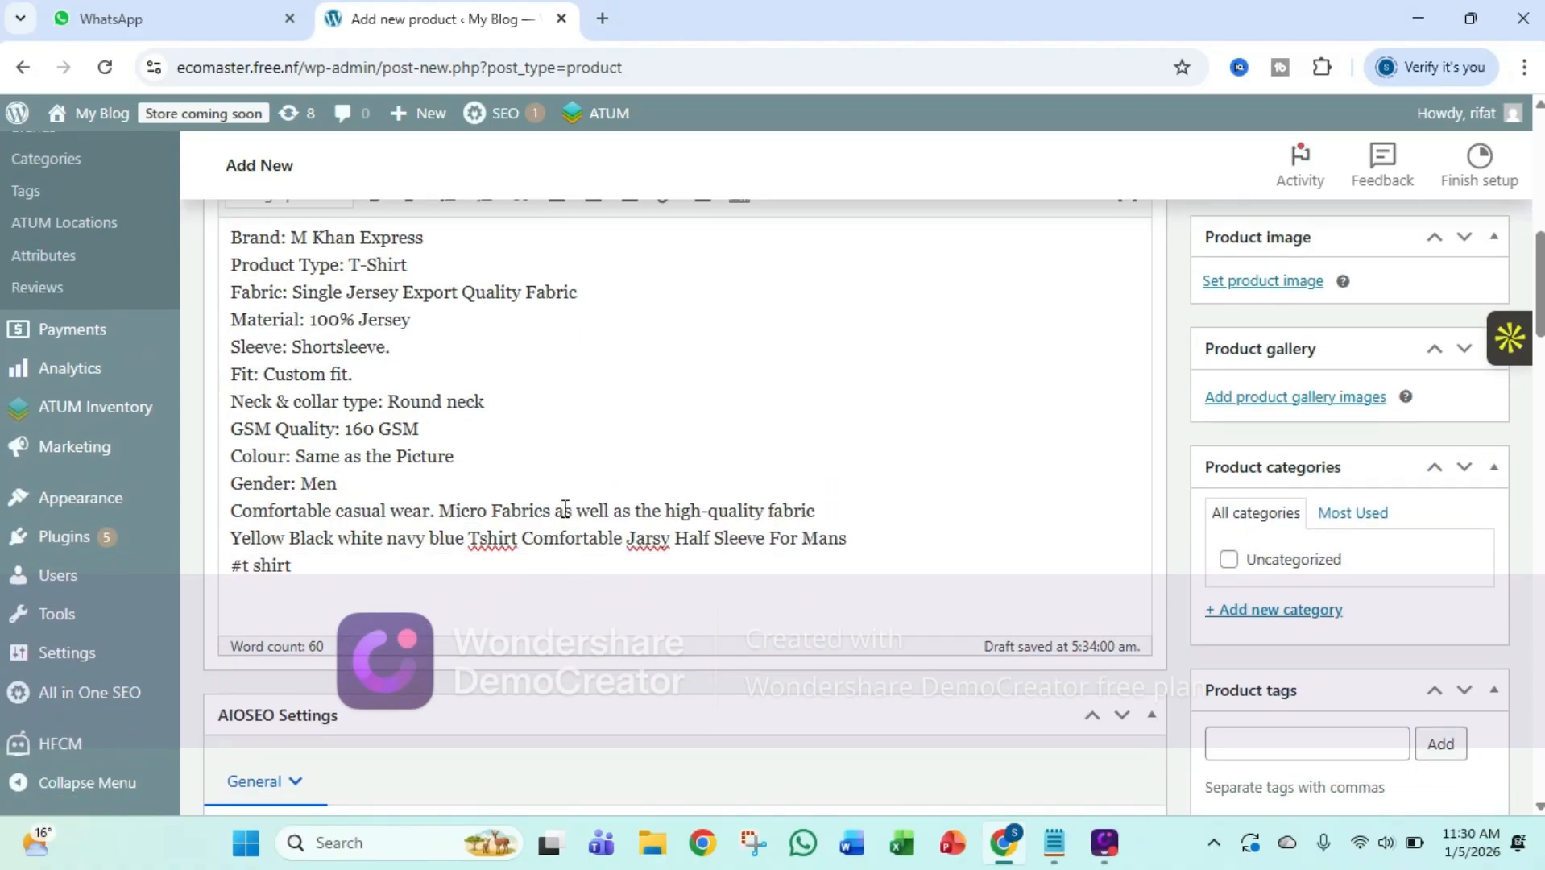
scroll(562, 501, "down", 3)
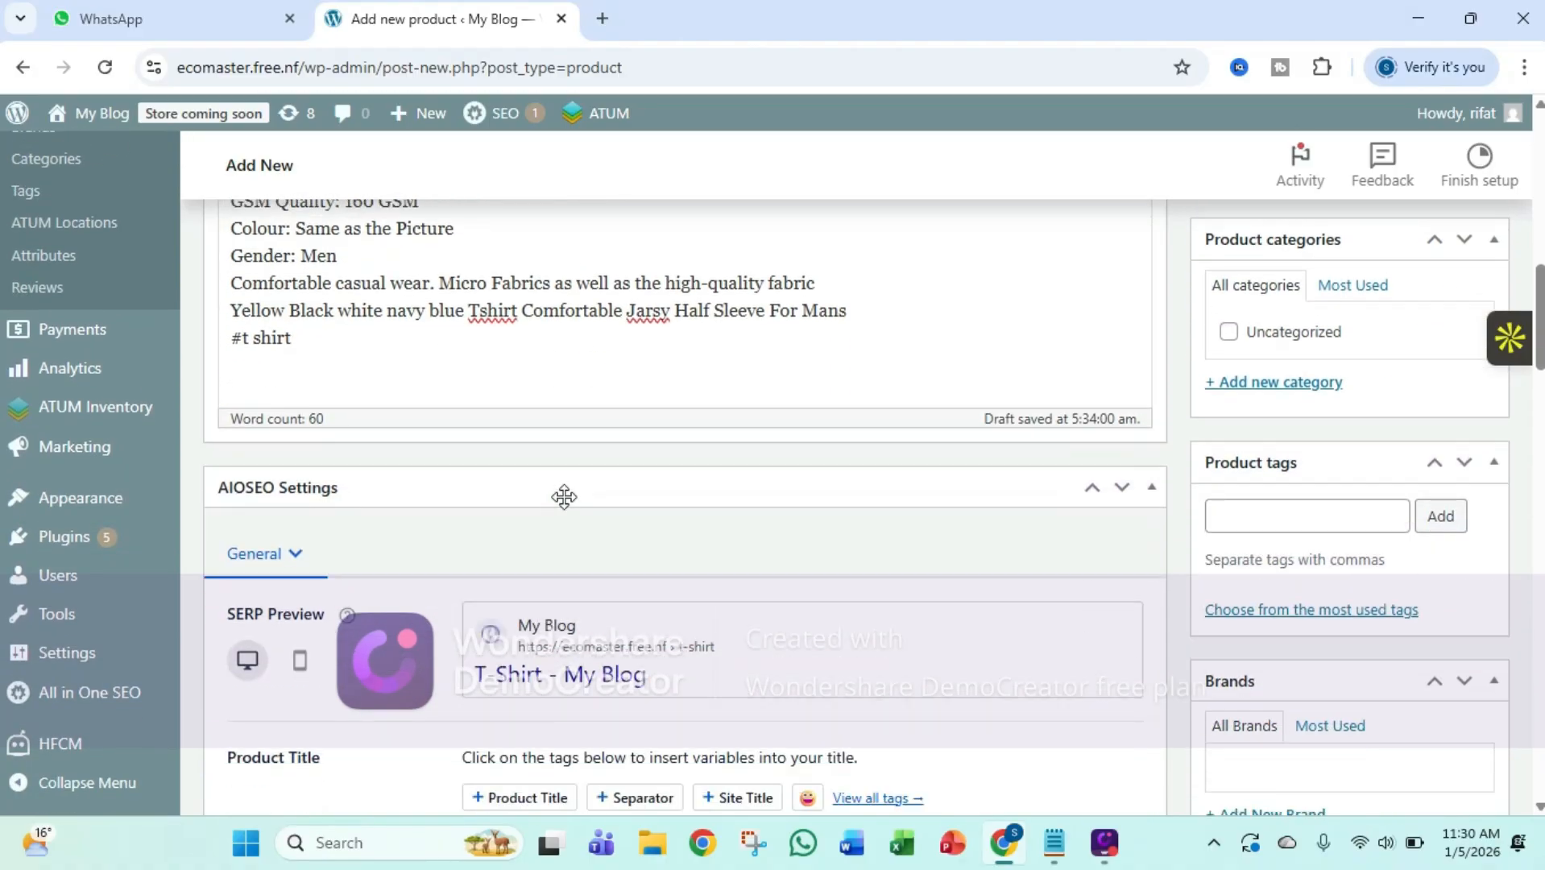
scroll(564, 499, "down", 4)
scroll(567, 507, "up", 1)
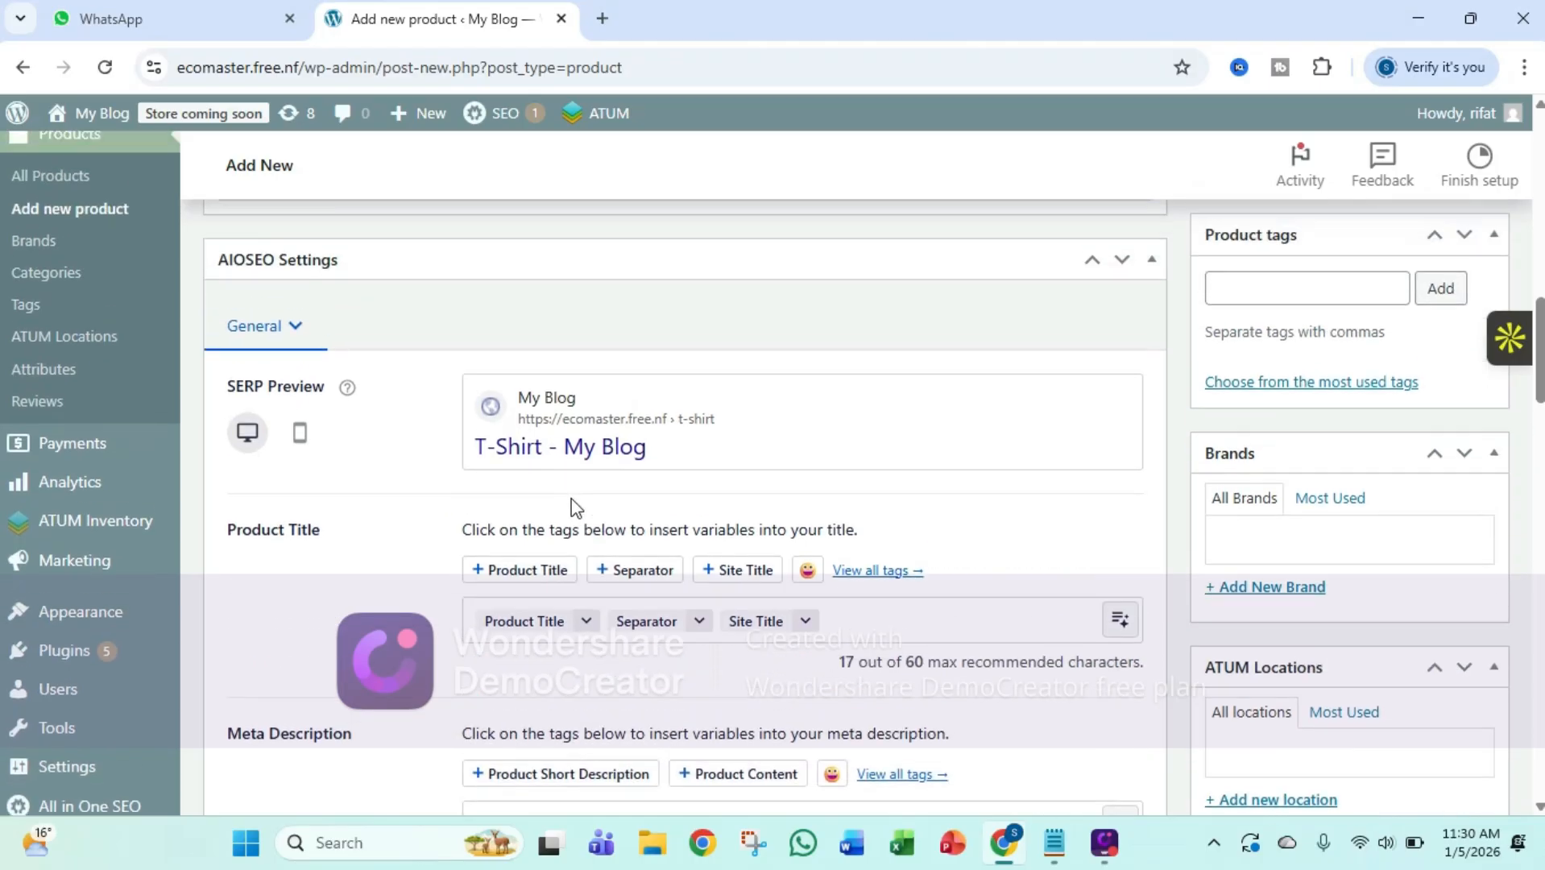
scroll(572, 508, "down", 5)
scroll(573, 503, "down", 12)
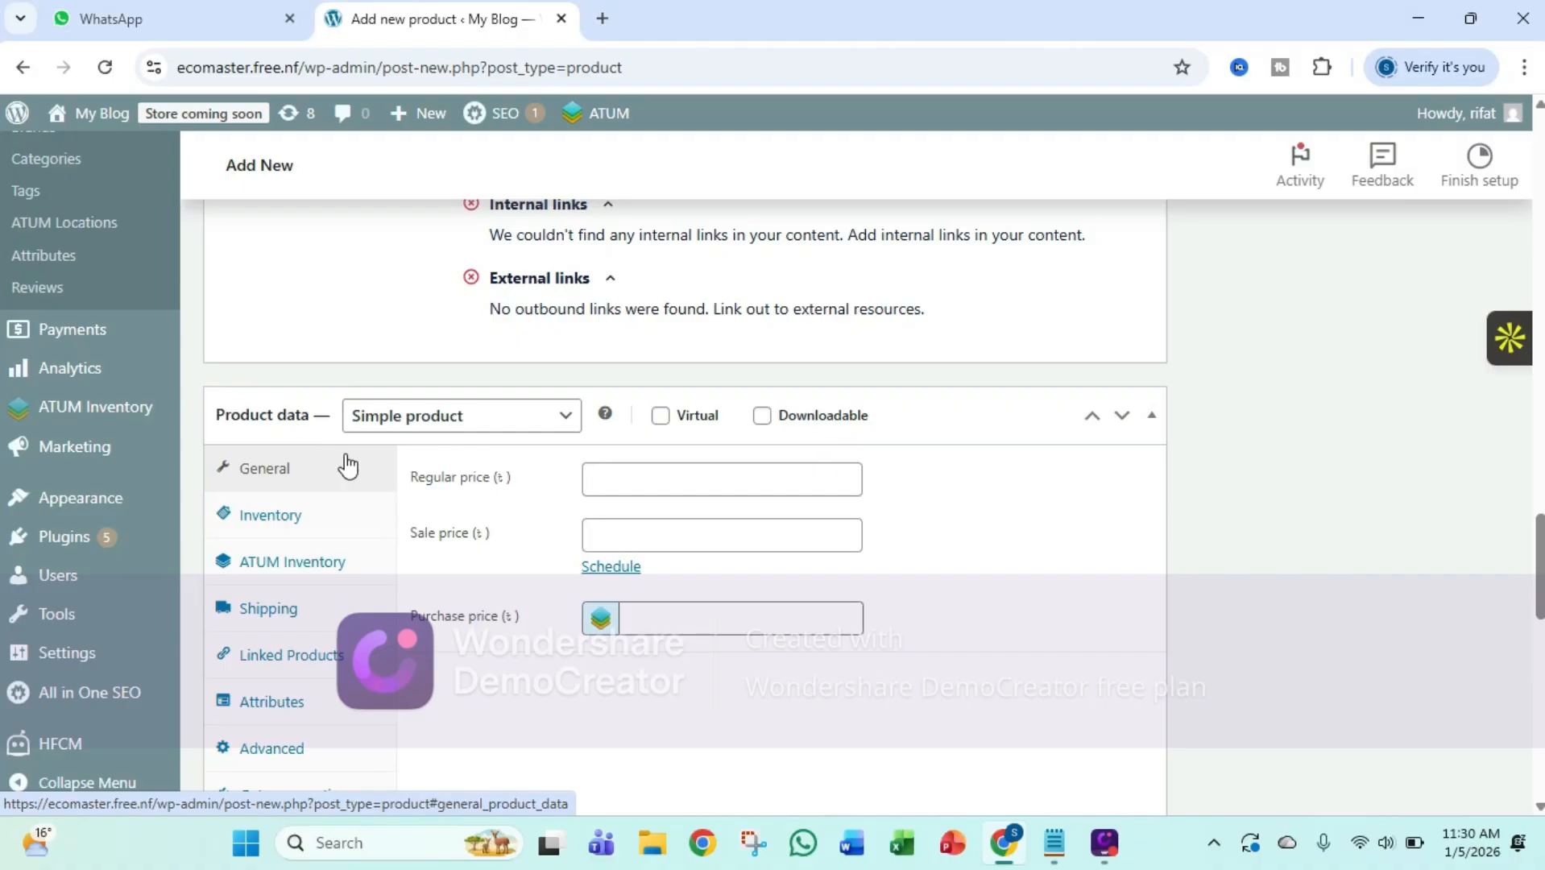
left_click(510, 416)
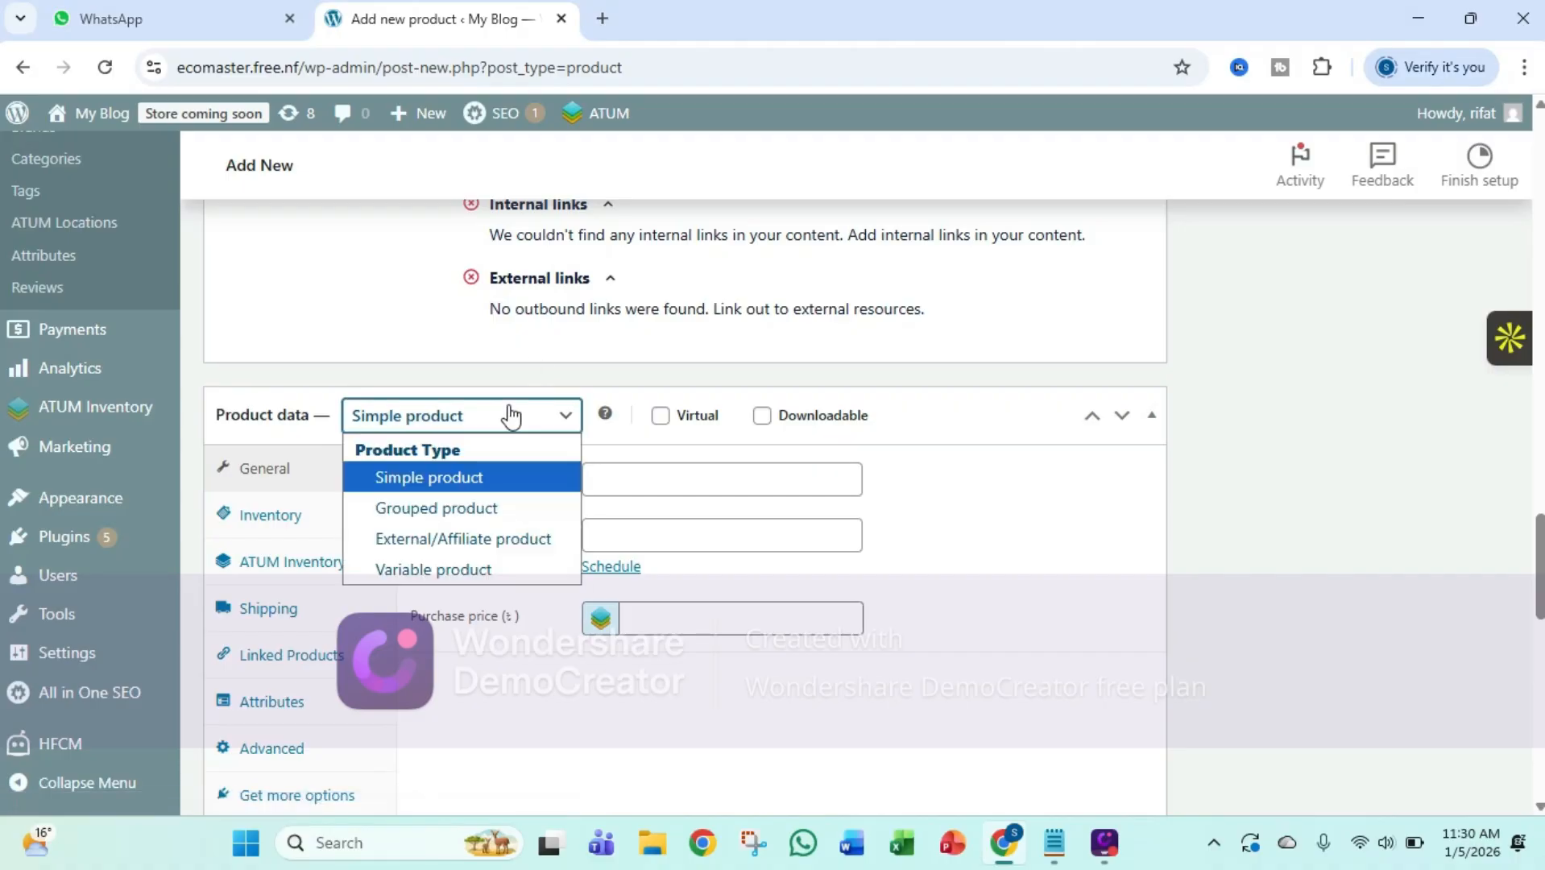
left_click(483, 572)
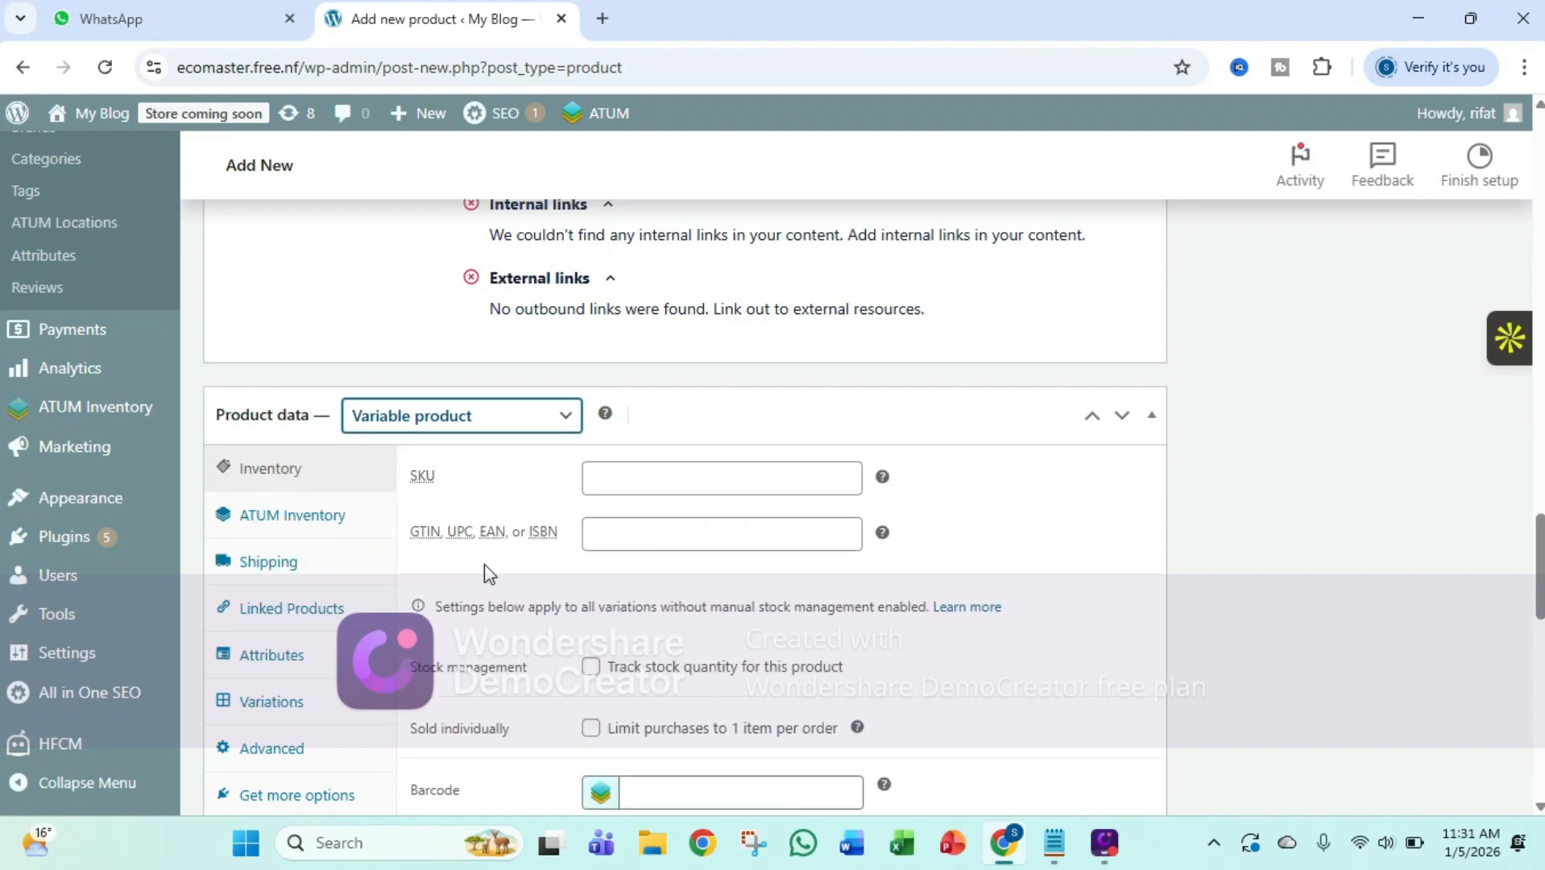
Set both the SKU and the GTIN, UPC, EAN, or ISBN of the product to 123 in the inventory data
left_click(612, 488)
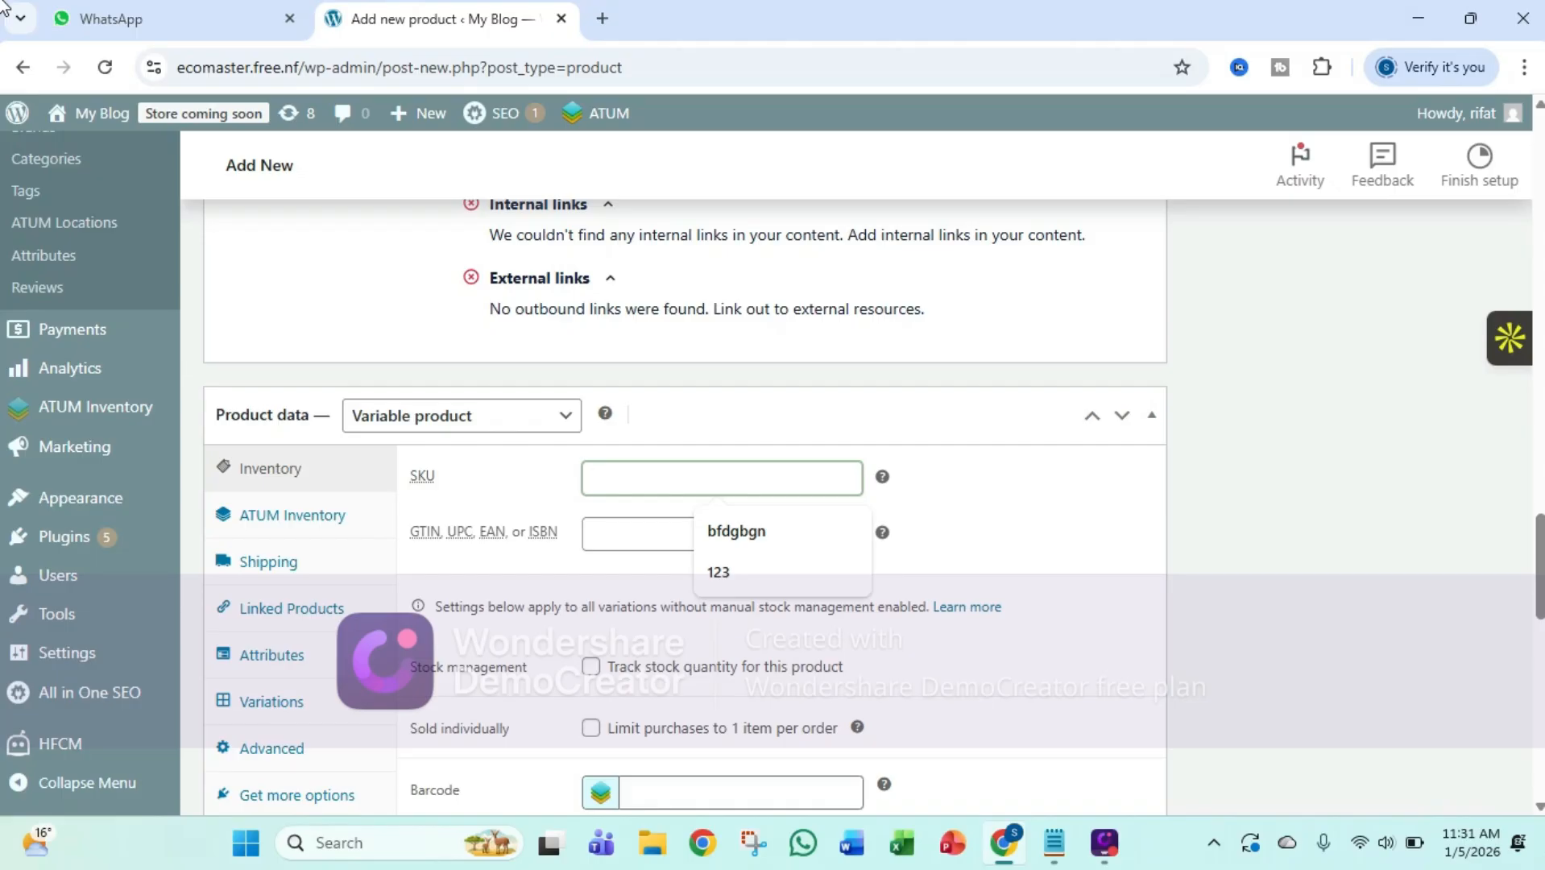
type("12")
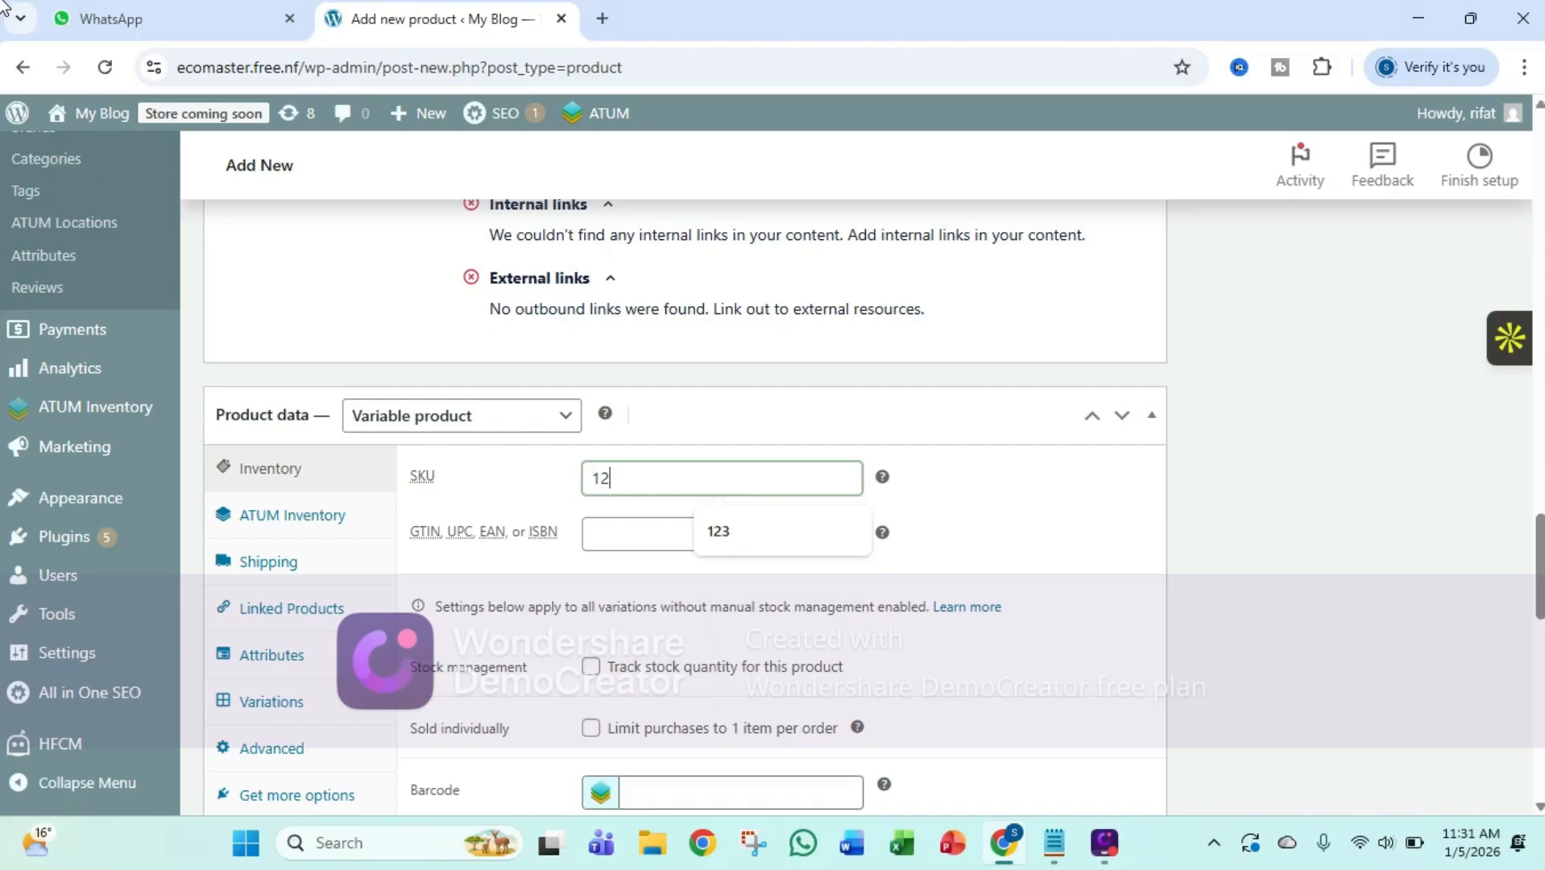
type("3")
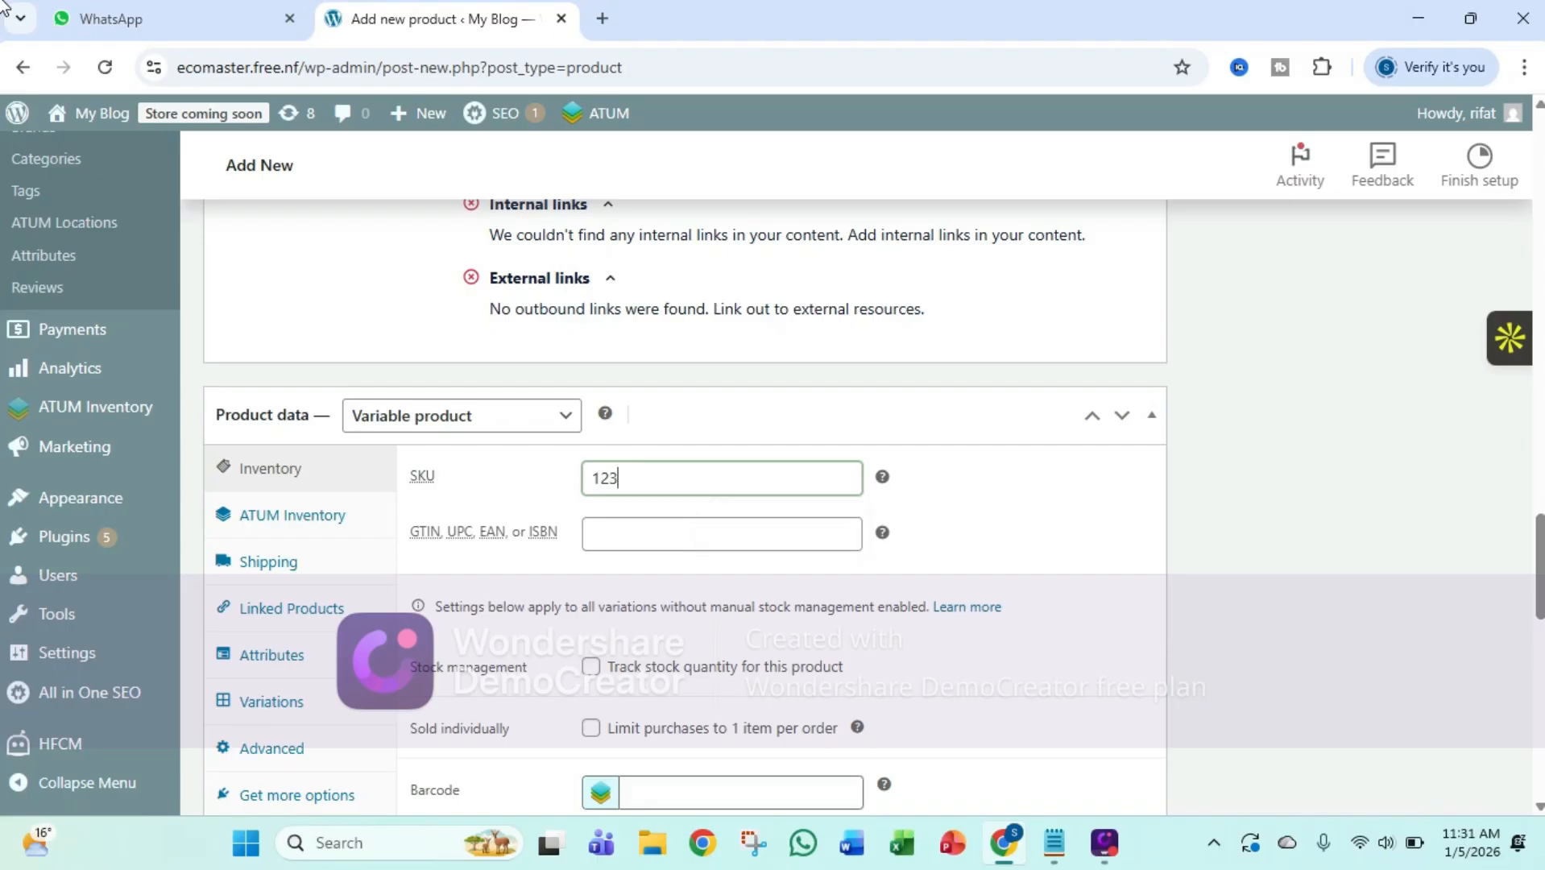
left_click(596, 539)
type("123")
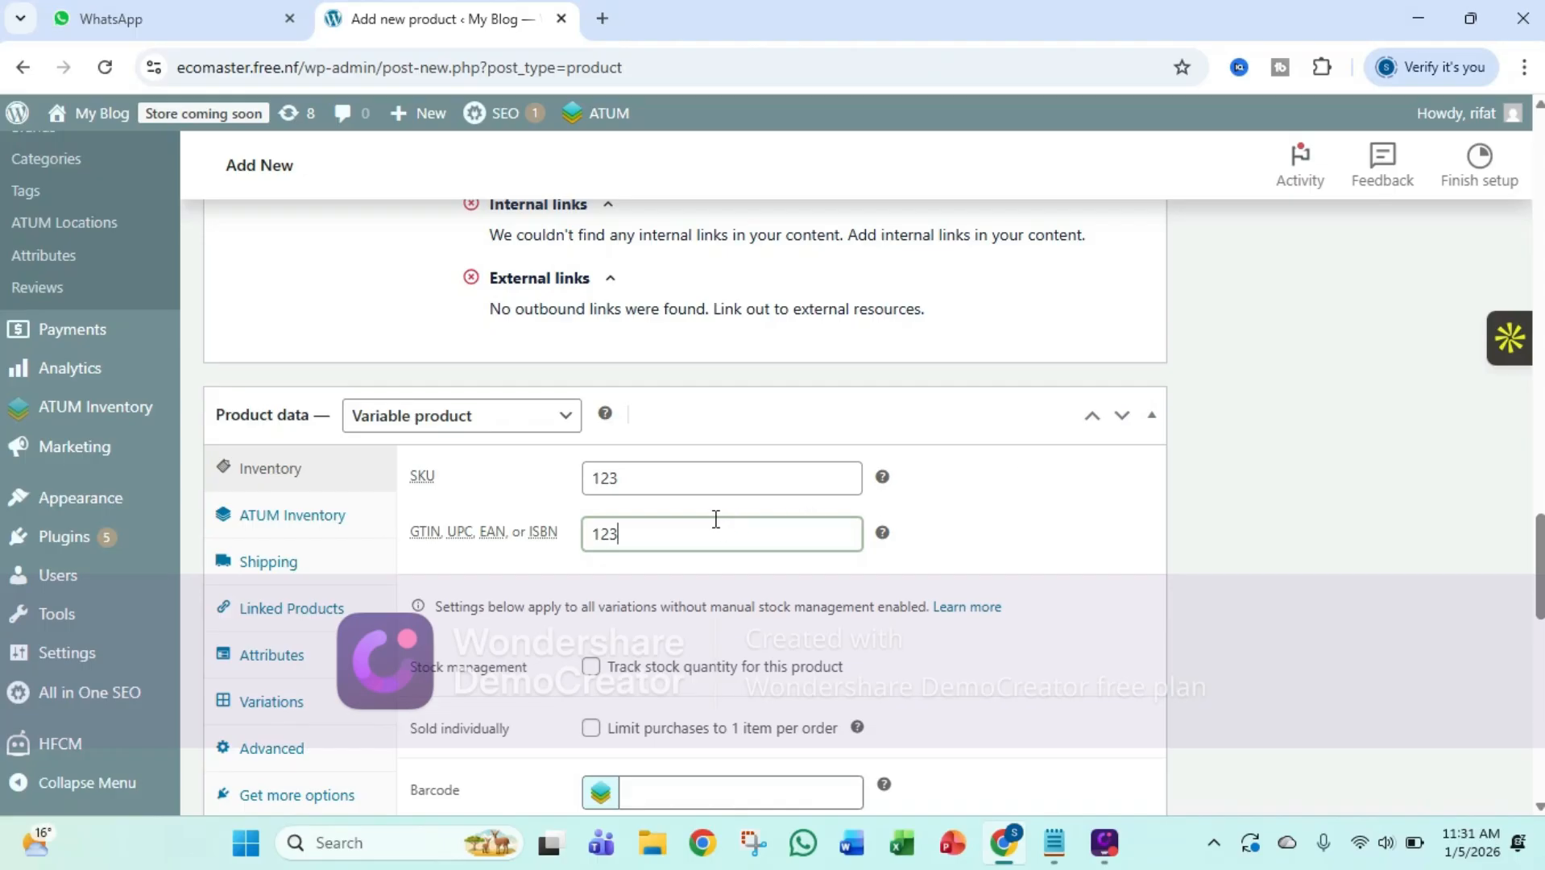
scroll(793, 553, "down", 3)
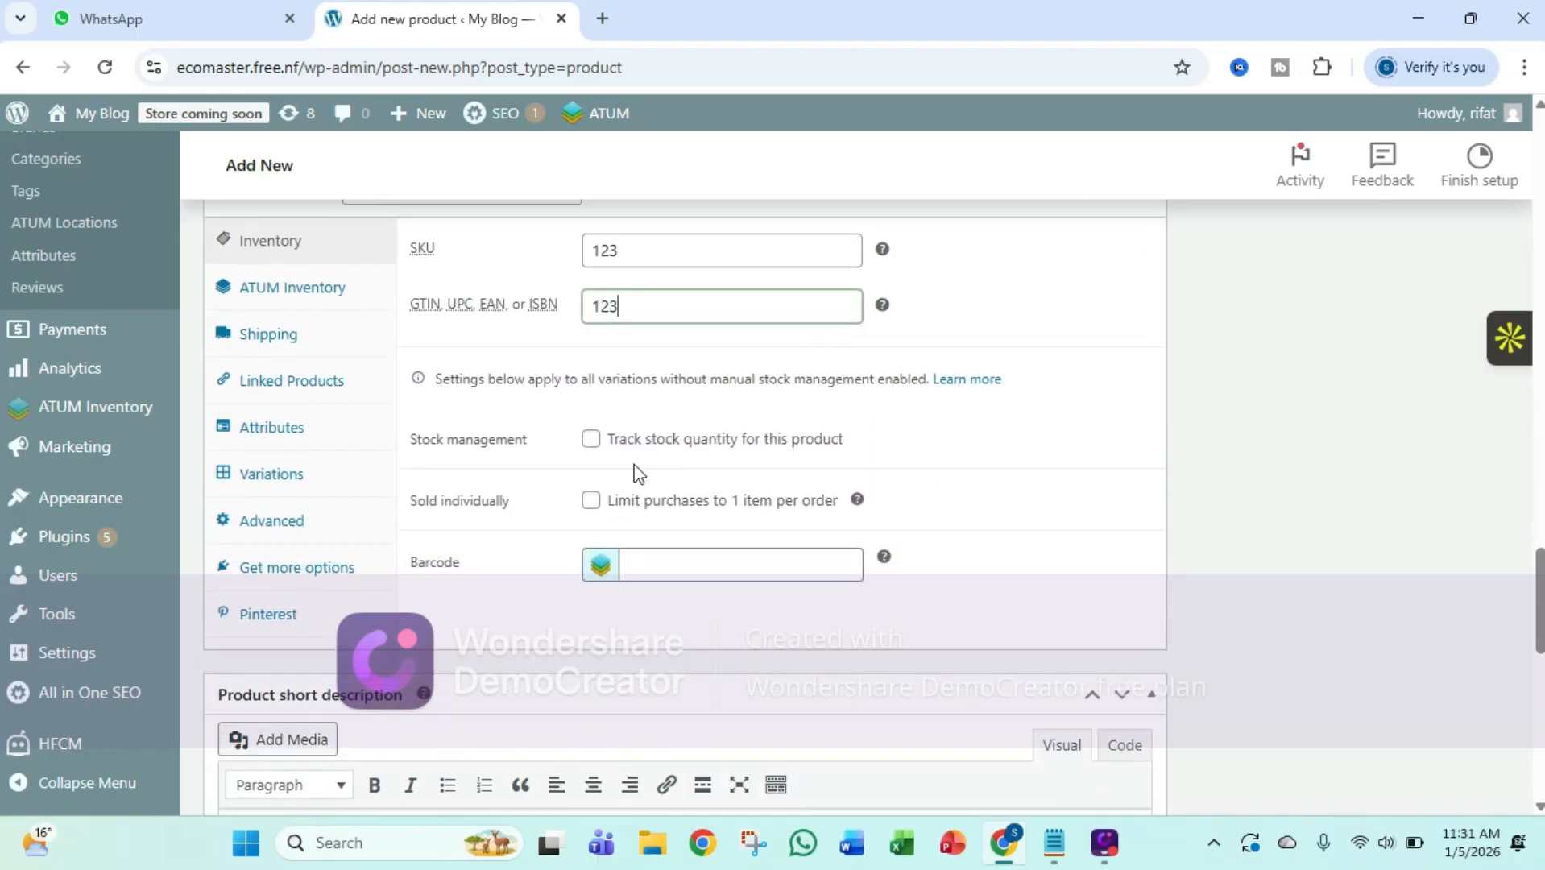
Set the product's shipping weight to .400 kg
left_click(251, 352)
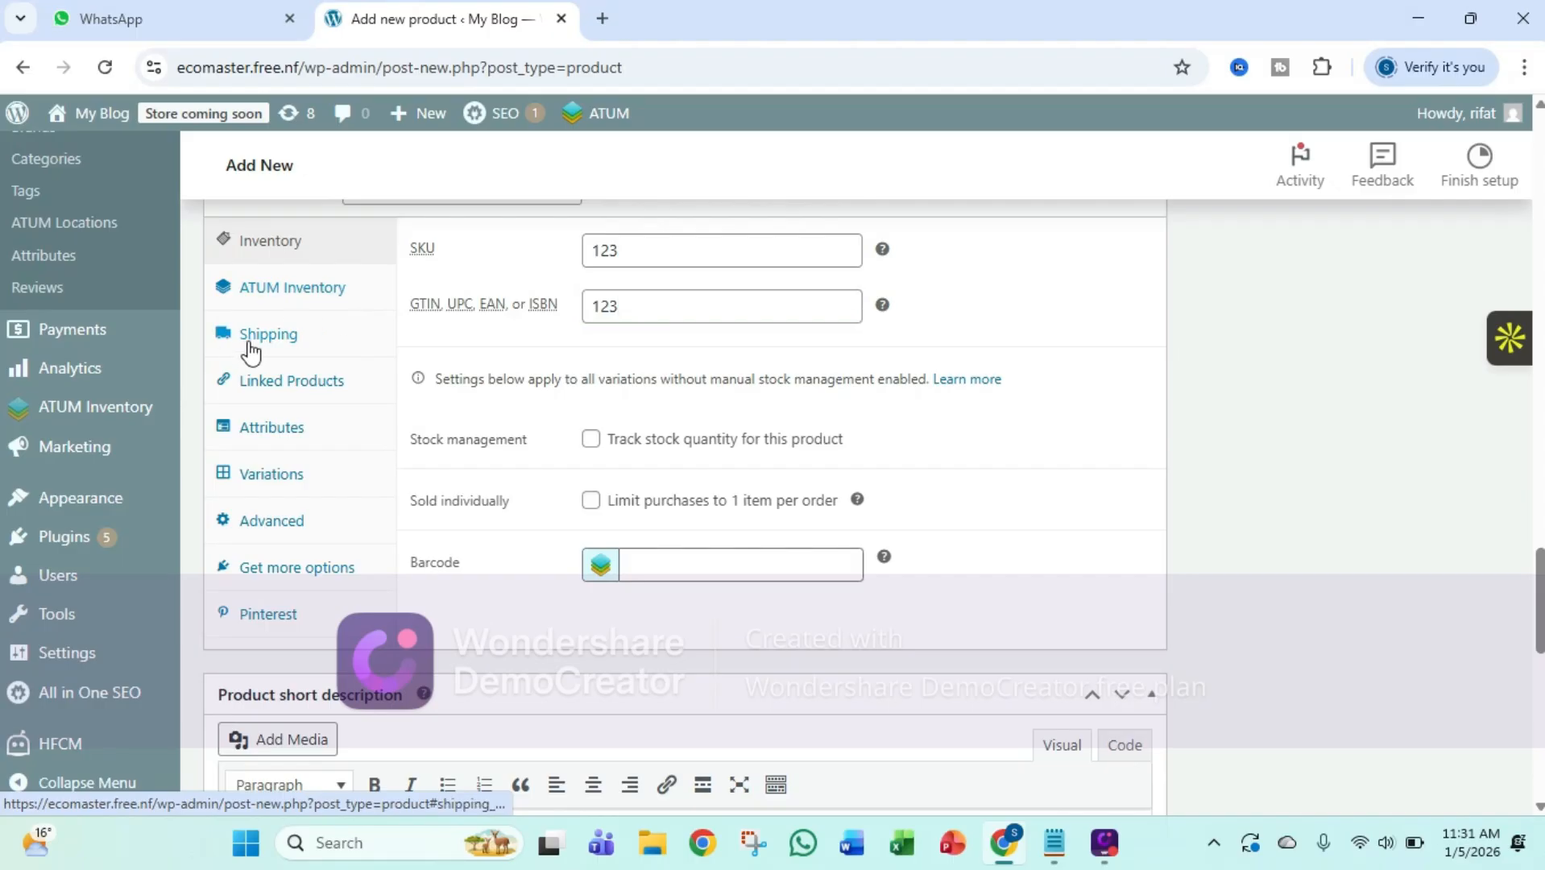
left_click(648, 251)
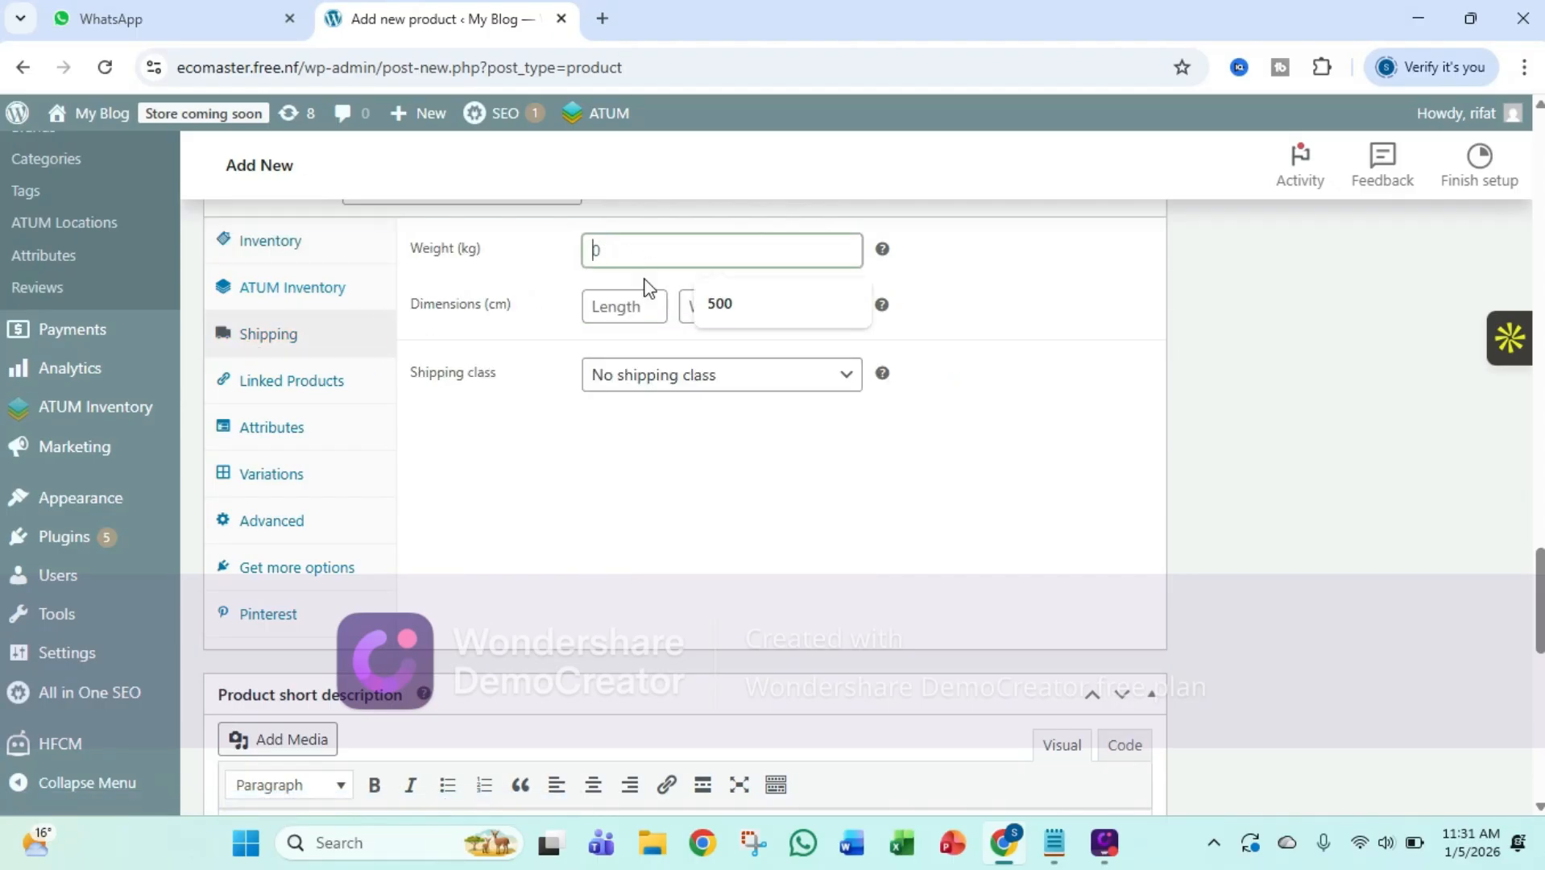
scroll(661, 306, "up", 3)
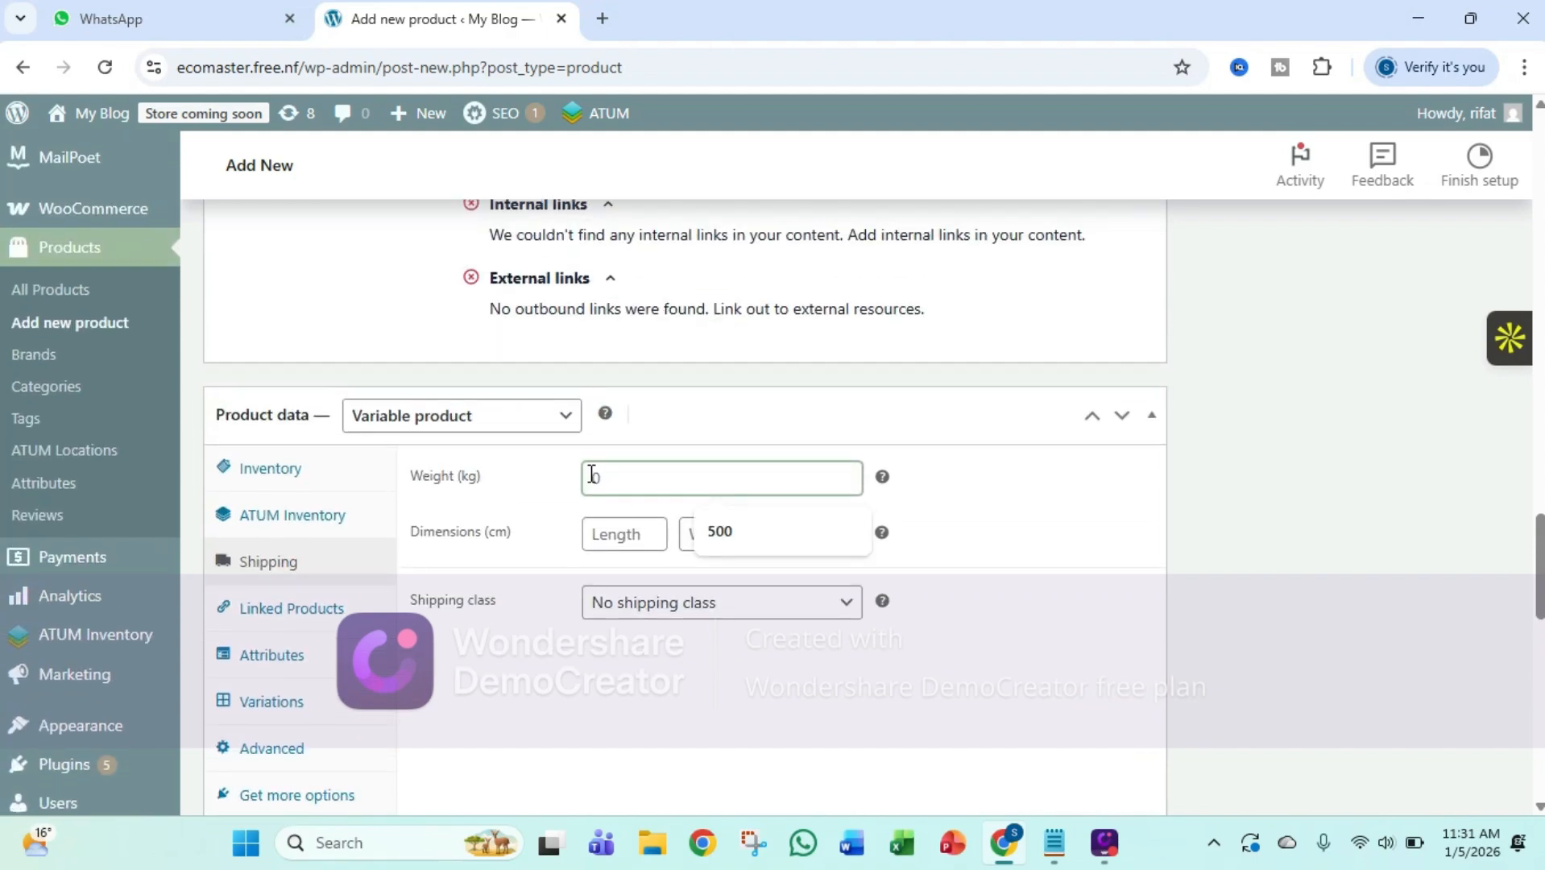
type(".400")
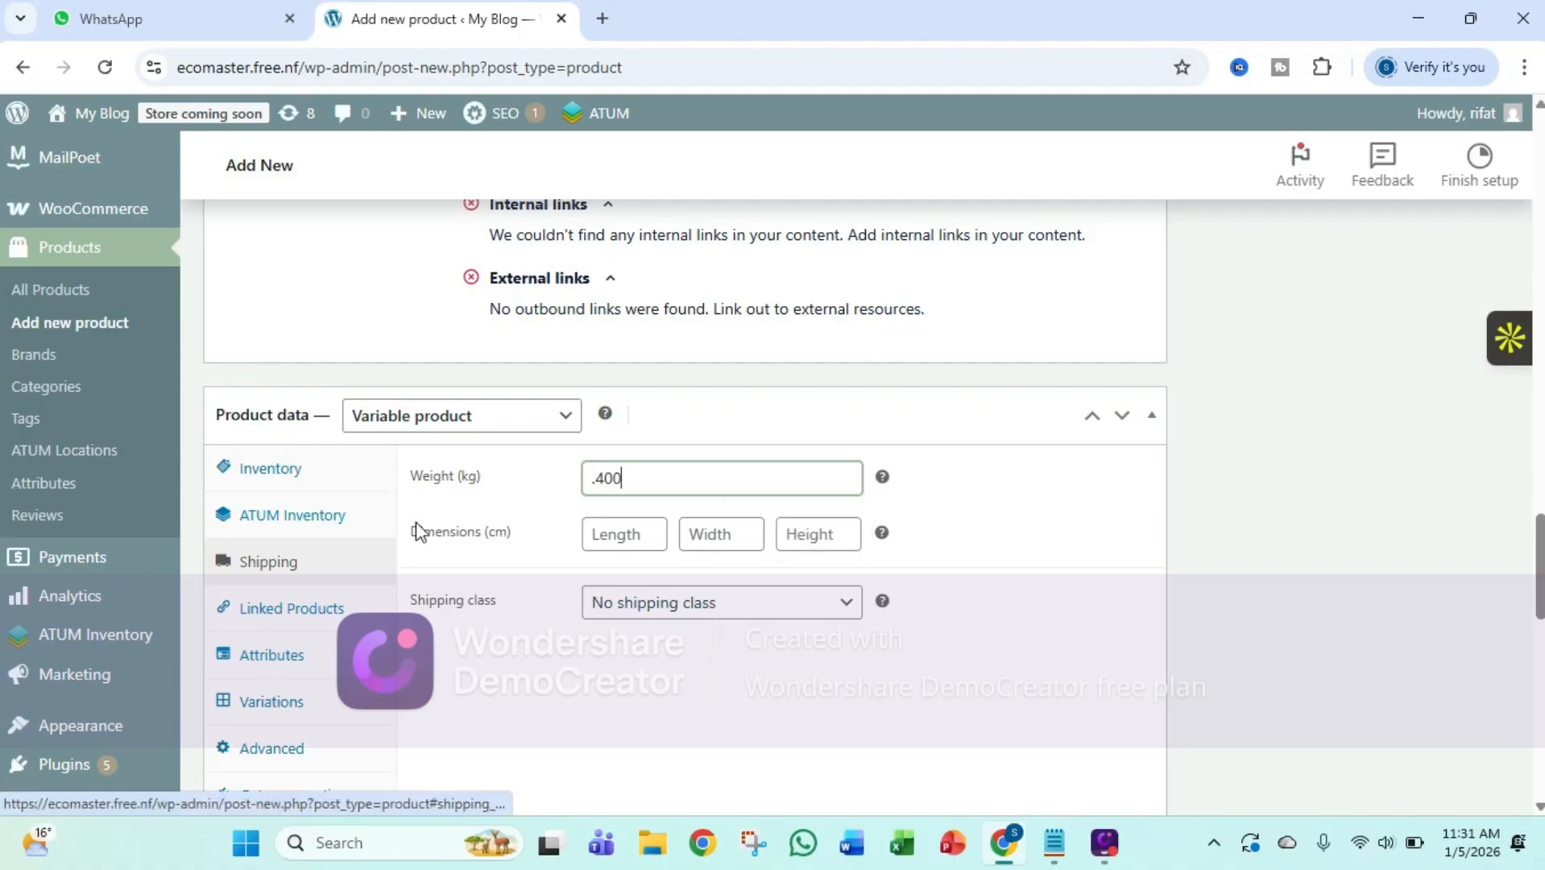
scroll(403, 528, "down", 1)
Define a product attribute named Color with the values White, Black and Red, and save it
left_click(266, 556)
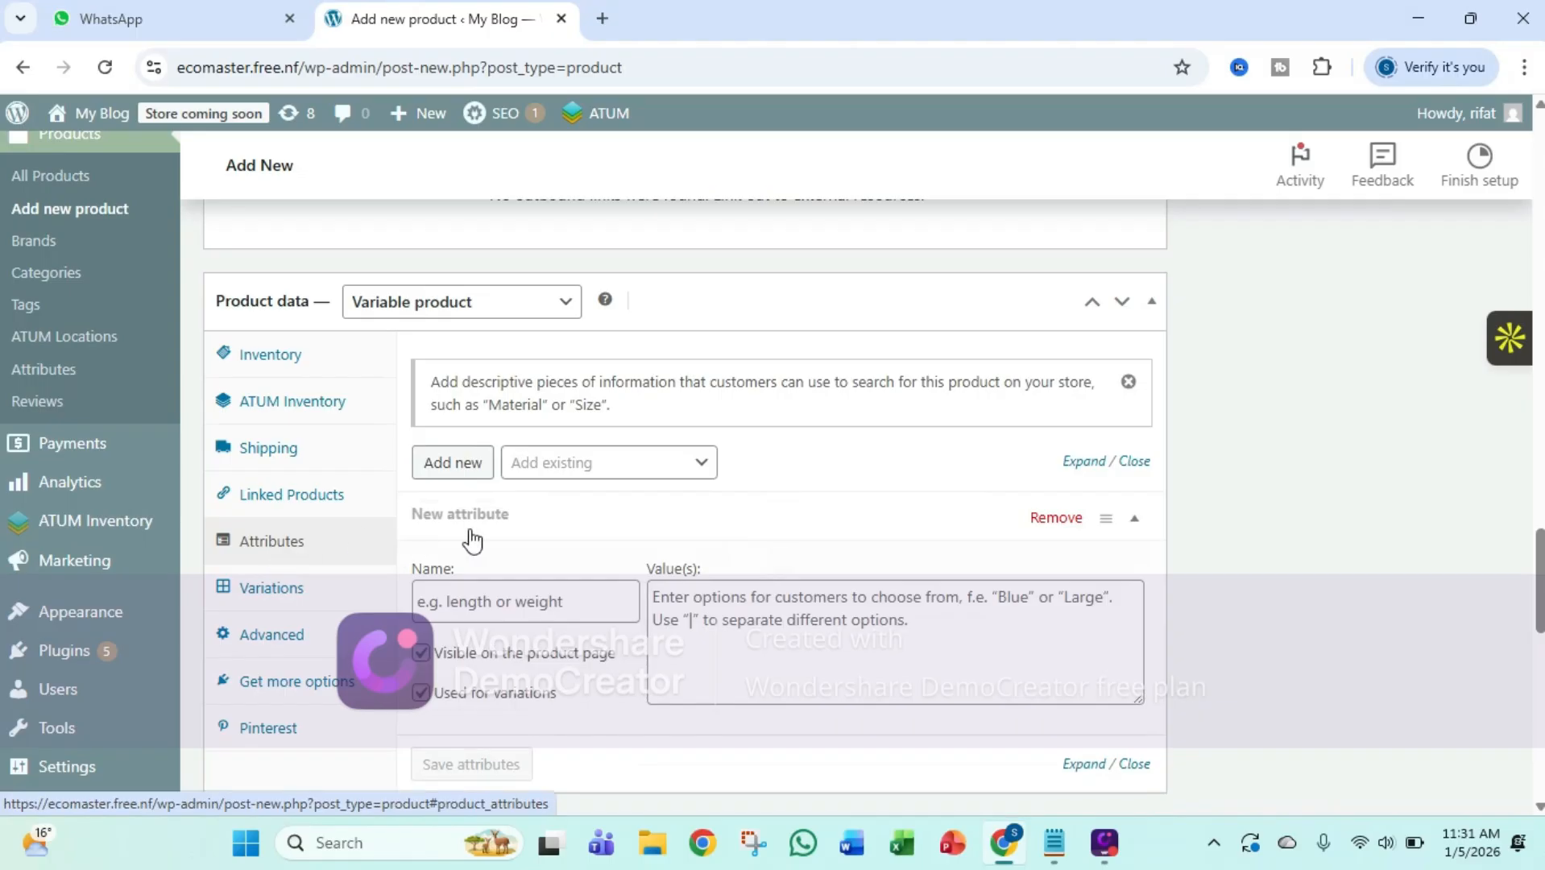
scroll(518, 534, "down", 2)
scroll(516, 532, "up", 1)
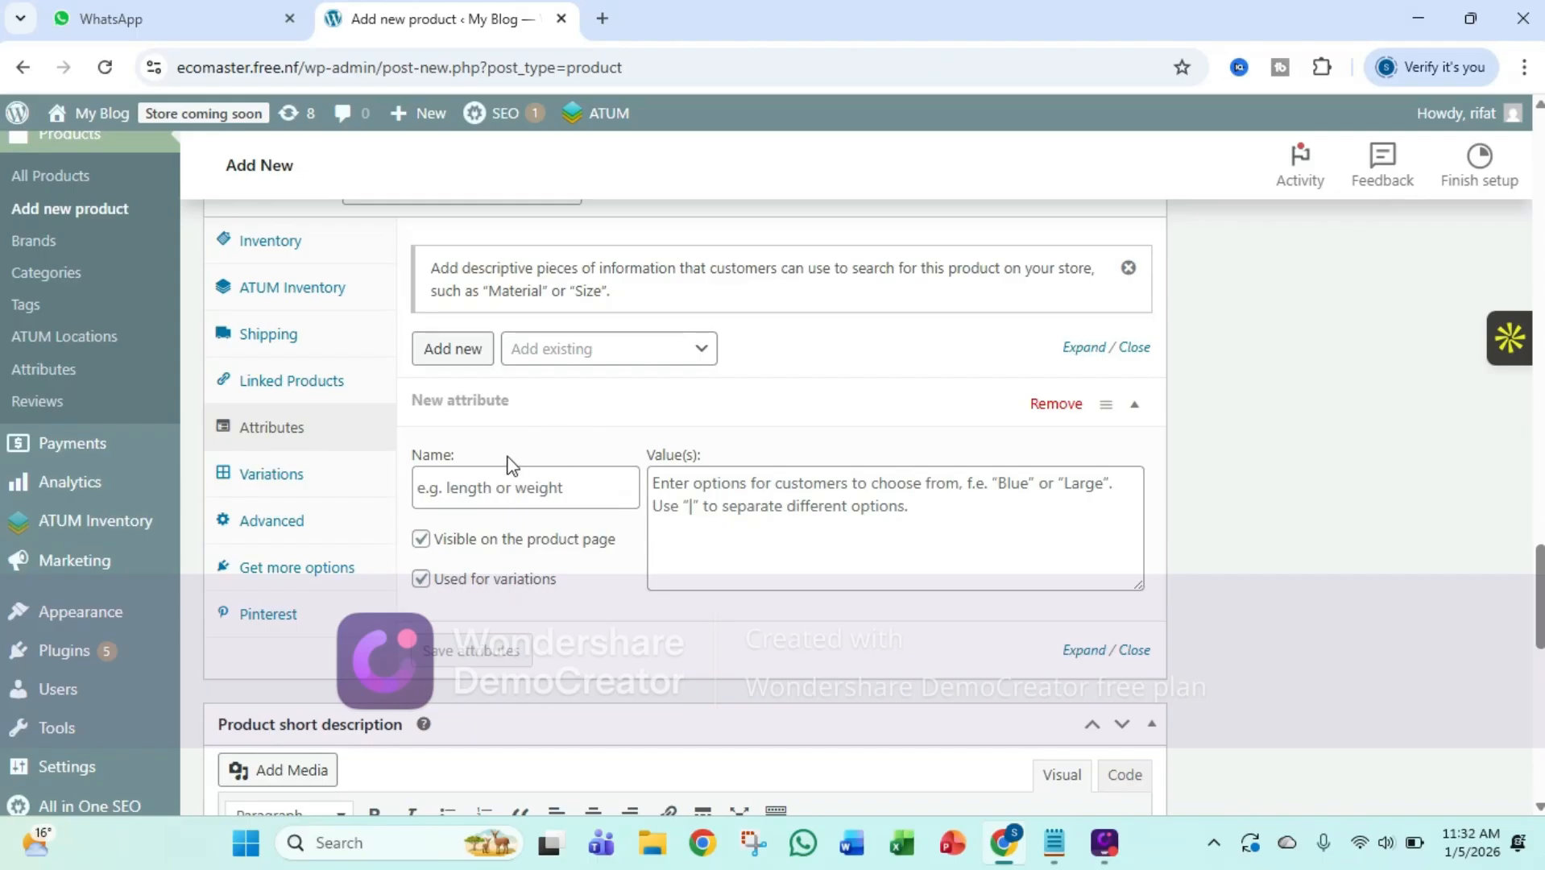
left_click(498, 479)
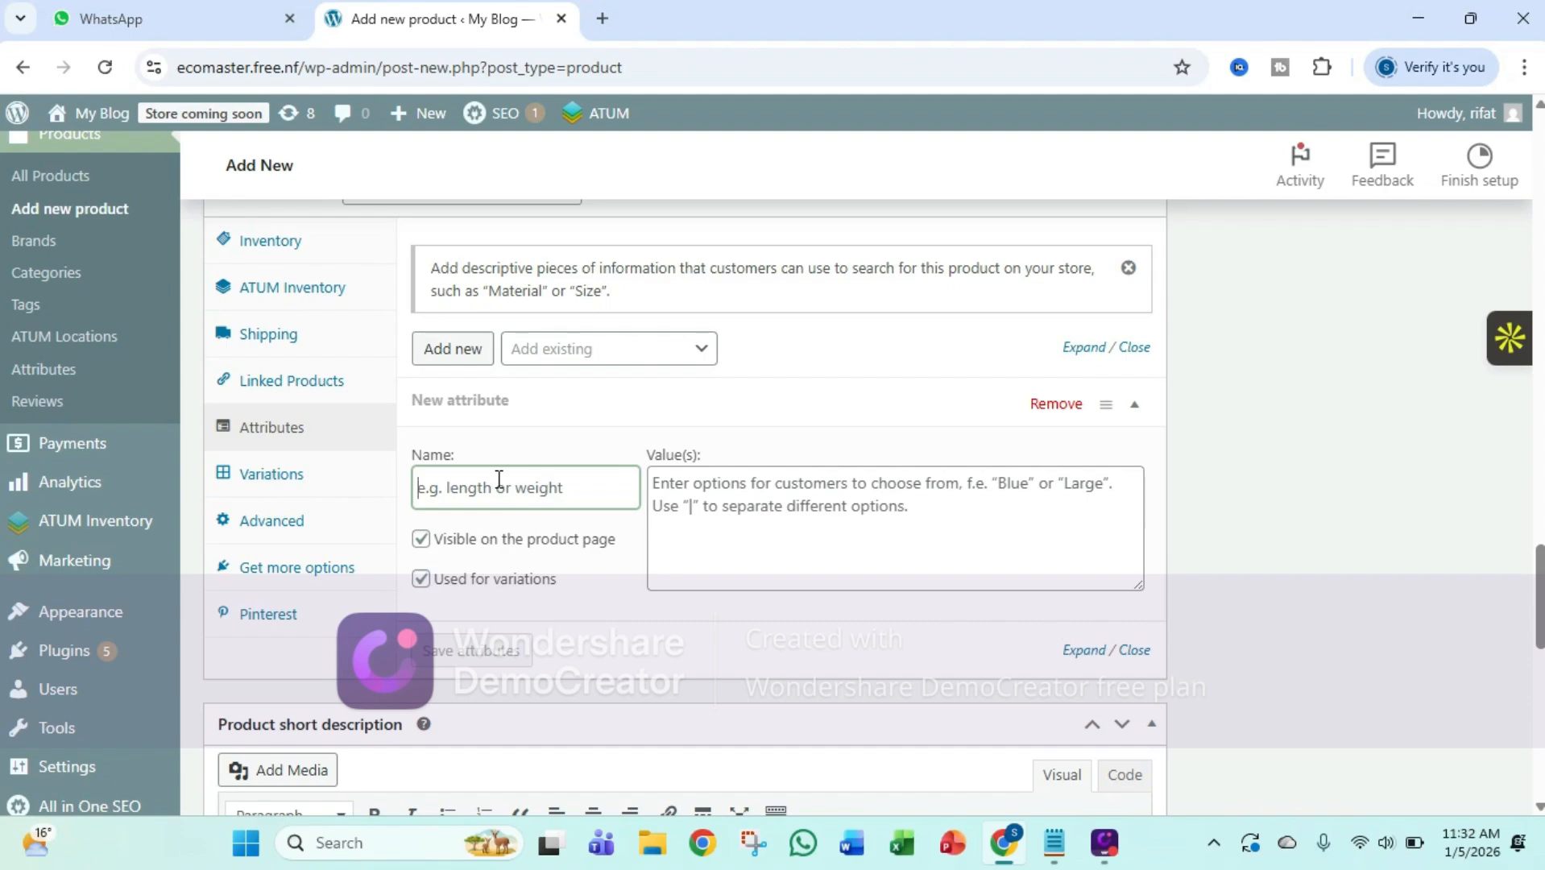
type("Color")
left_click(690, 509)
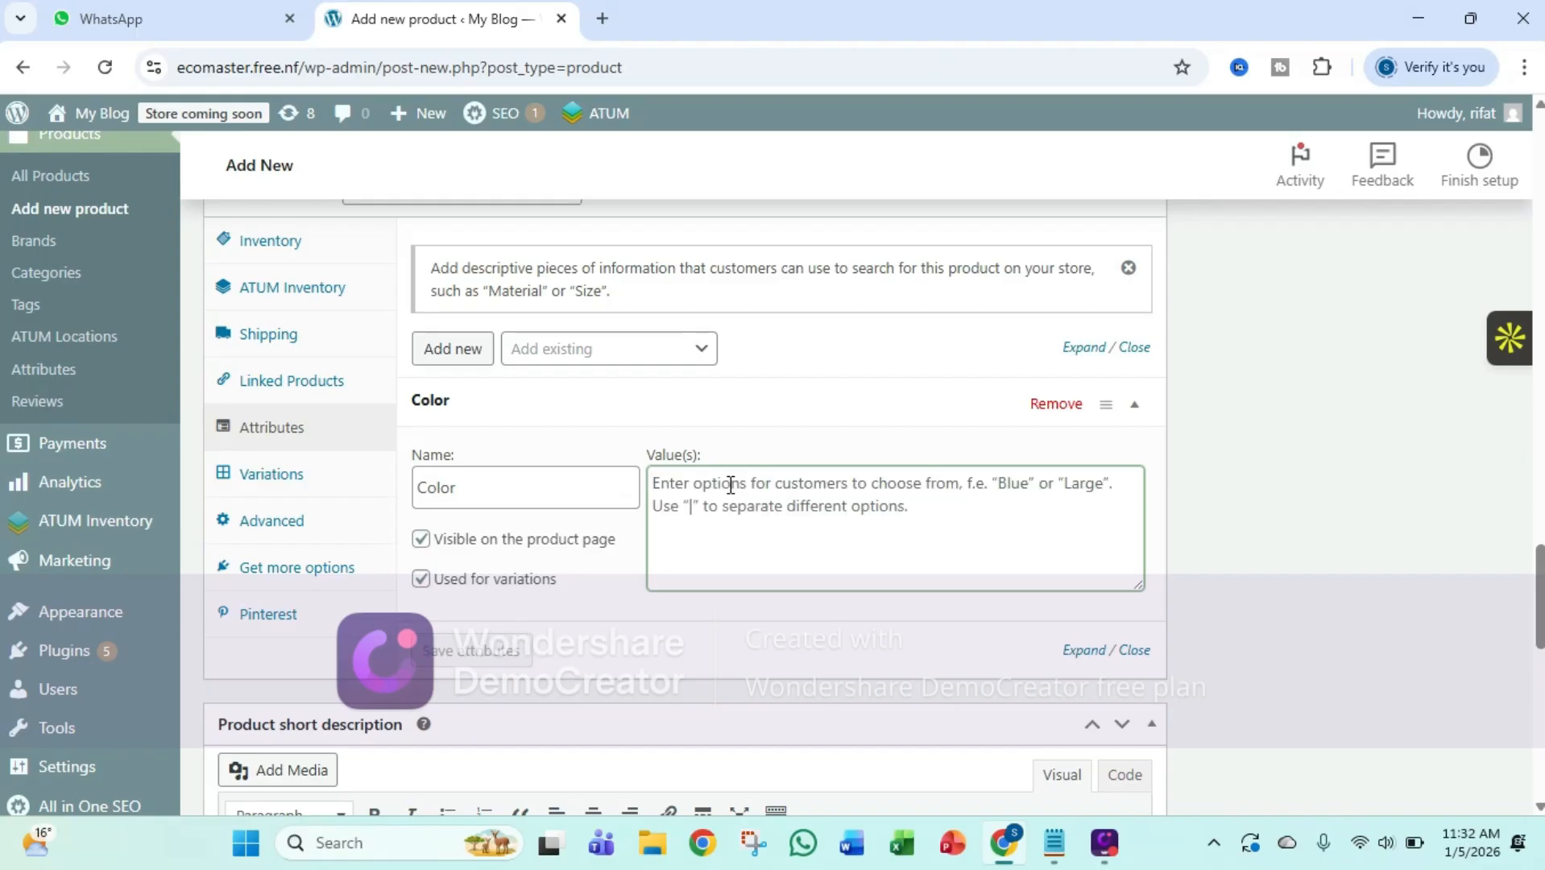
type("White")
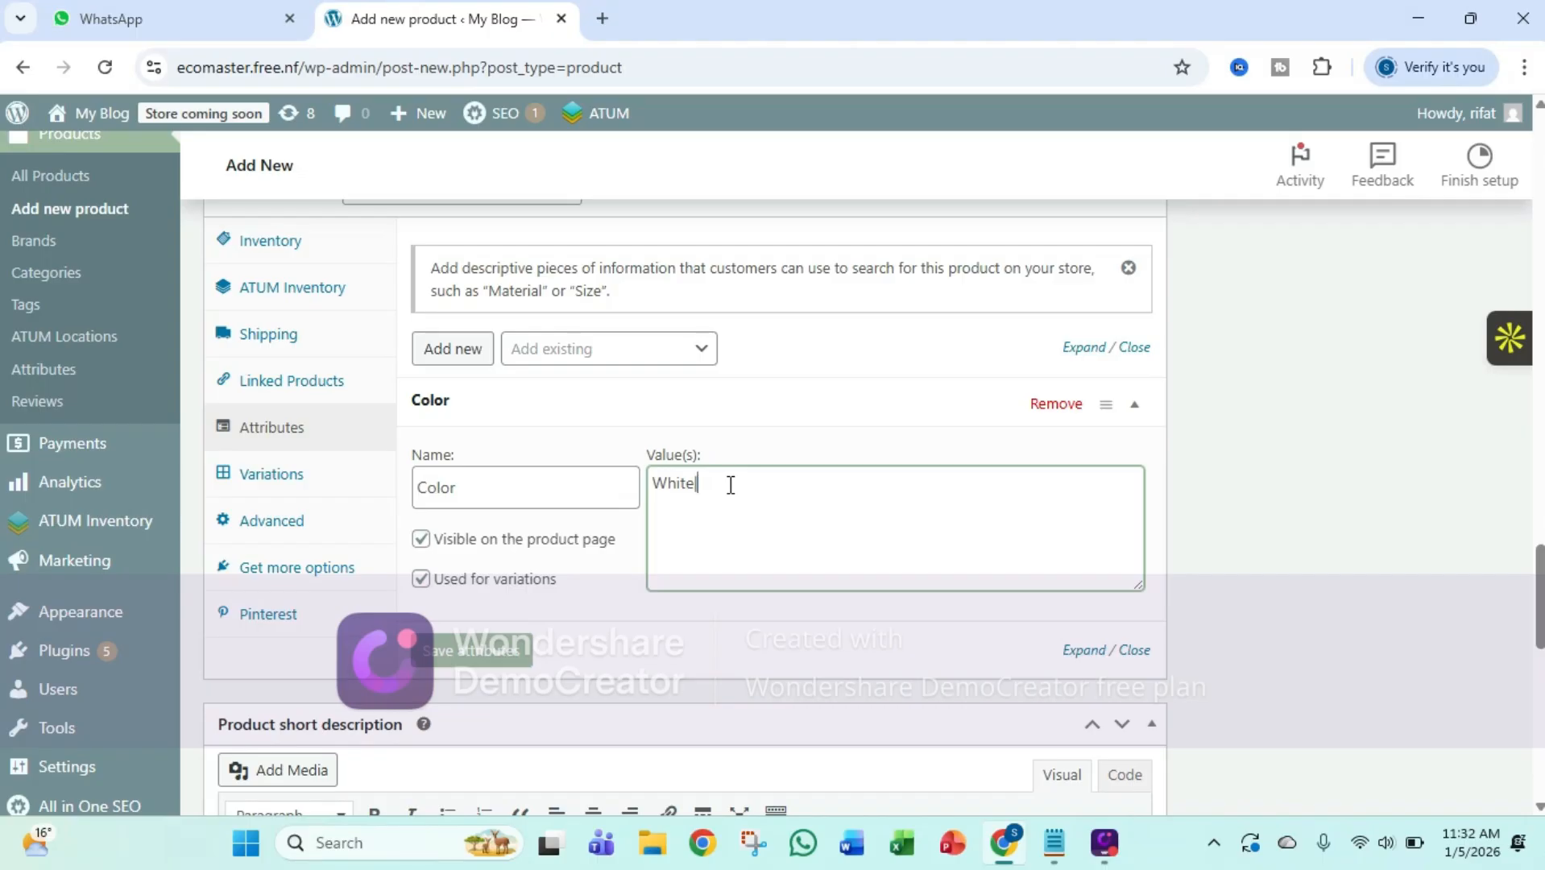
type("|Black")
type("|Red")
left_click(484, 668)
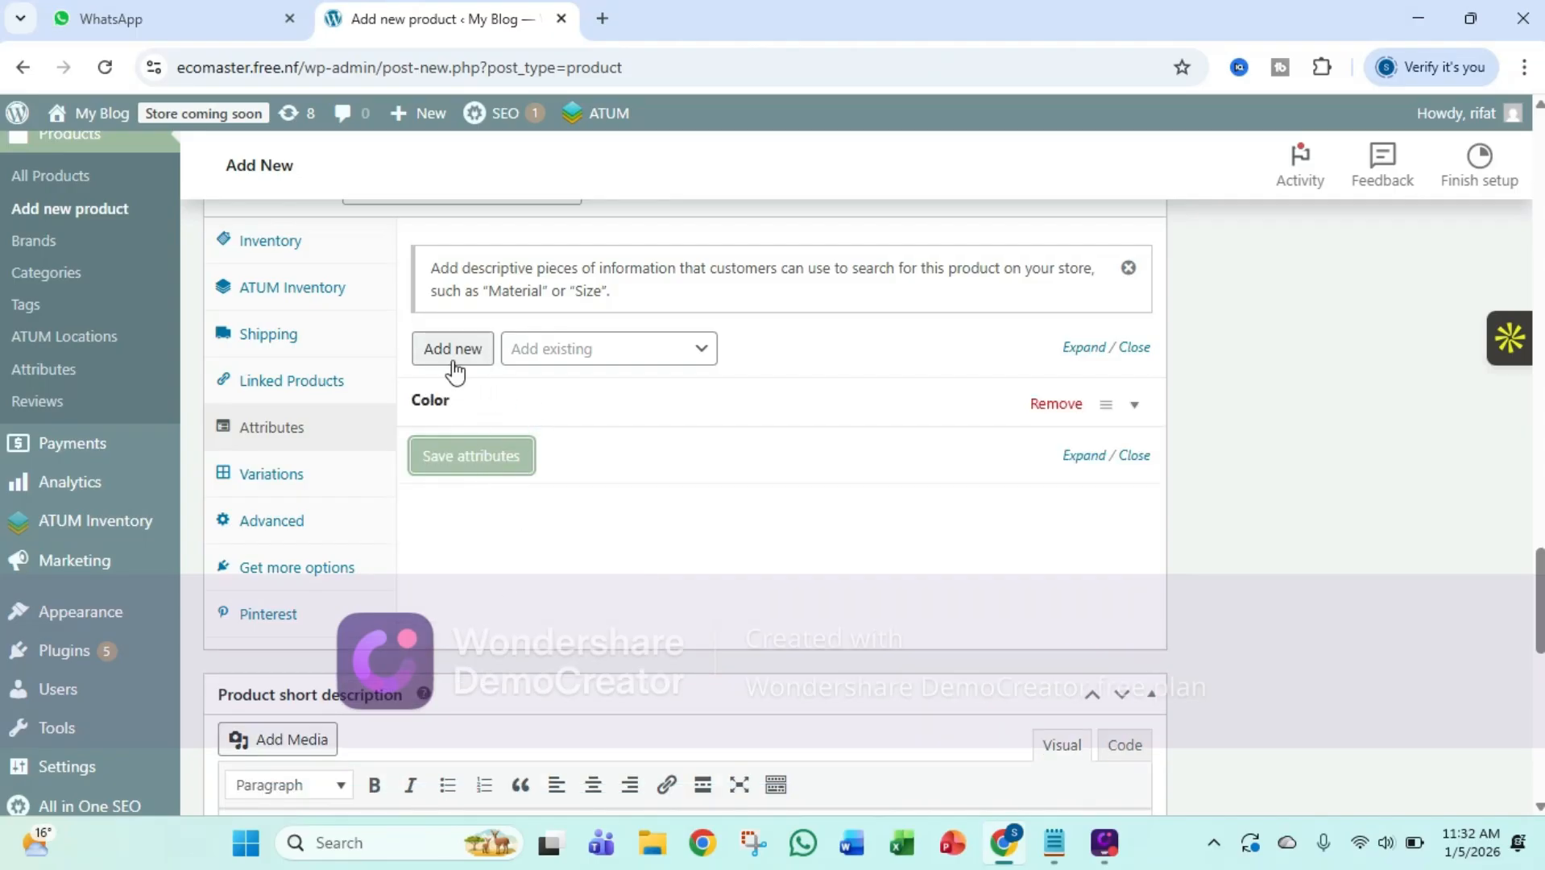
Add a second product attribute named Size with the values Larze, Small and Medium, and save it
left_click(454, 355)
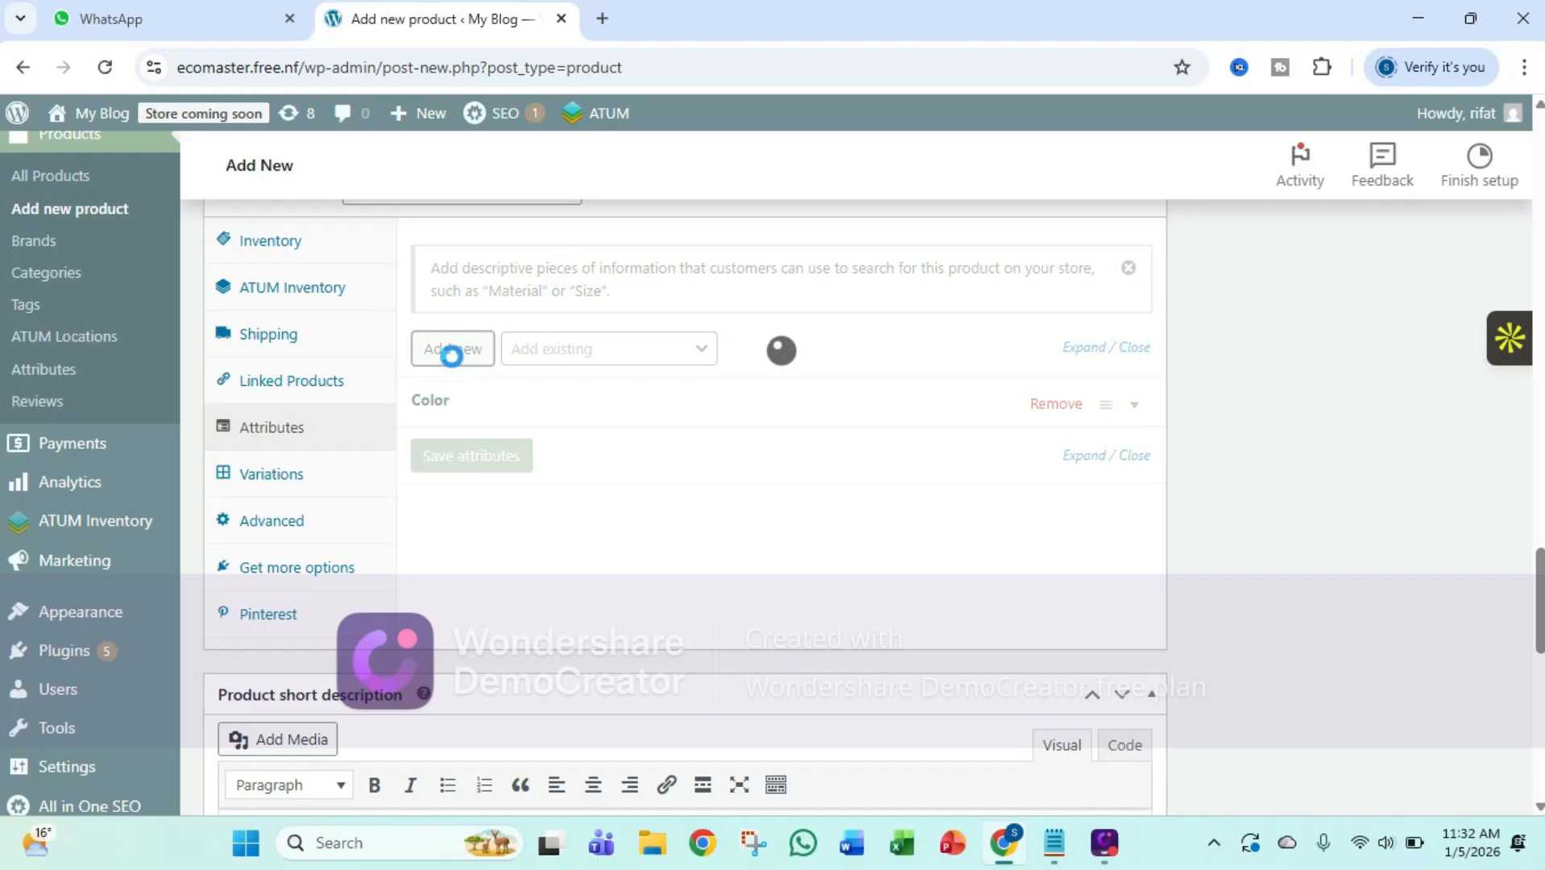
left_click(518, 536)
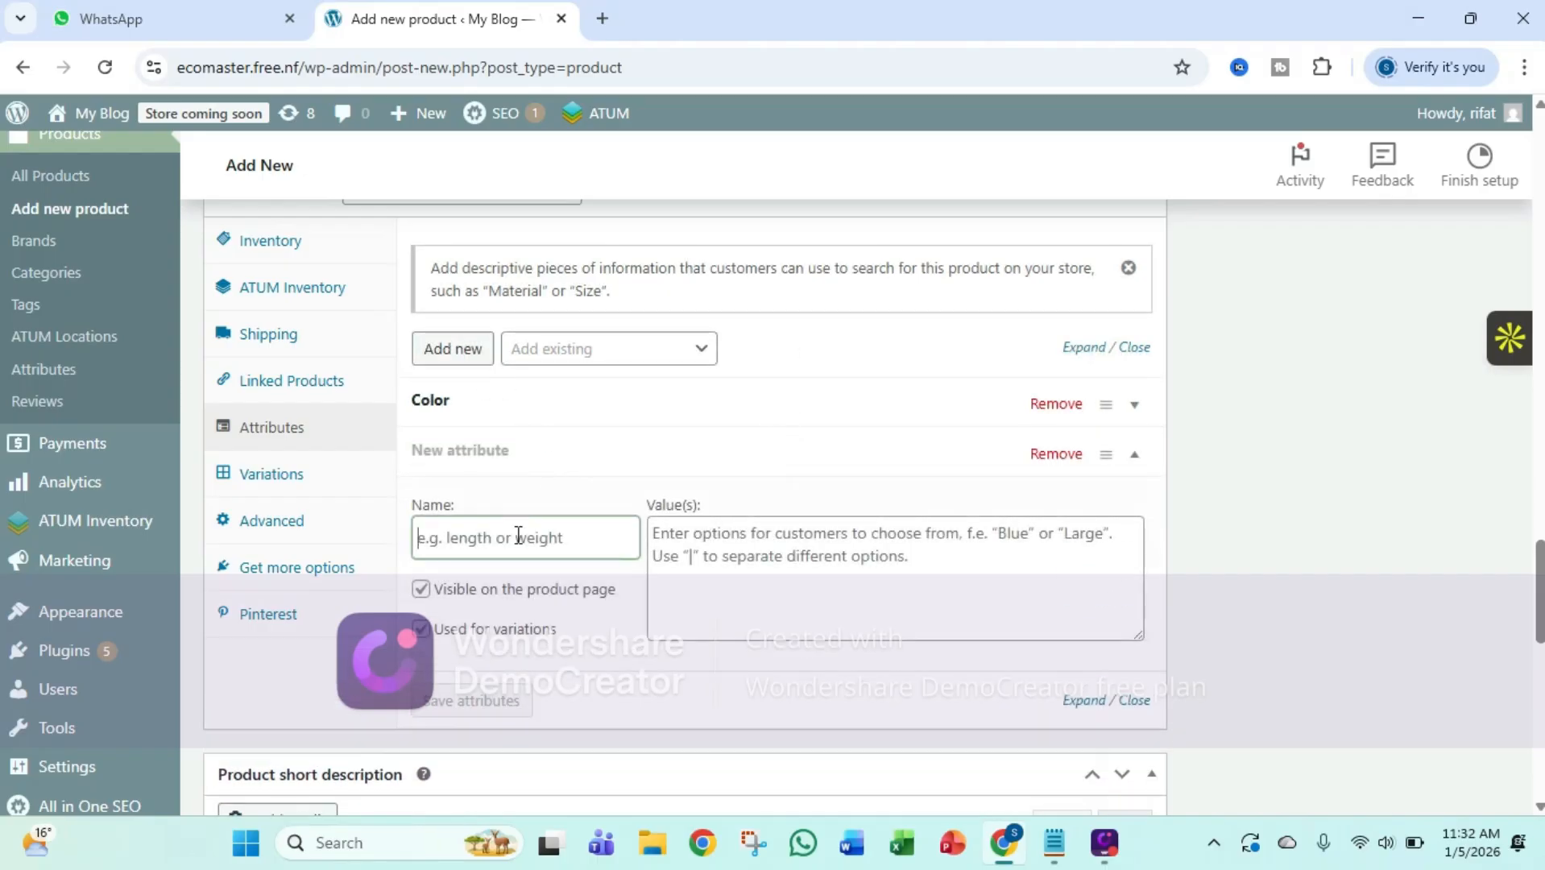
type("Size")
key("Return")
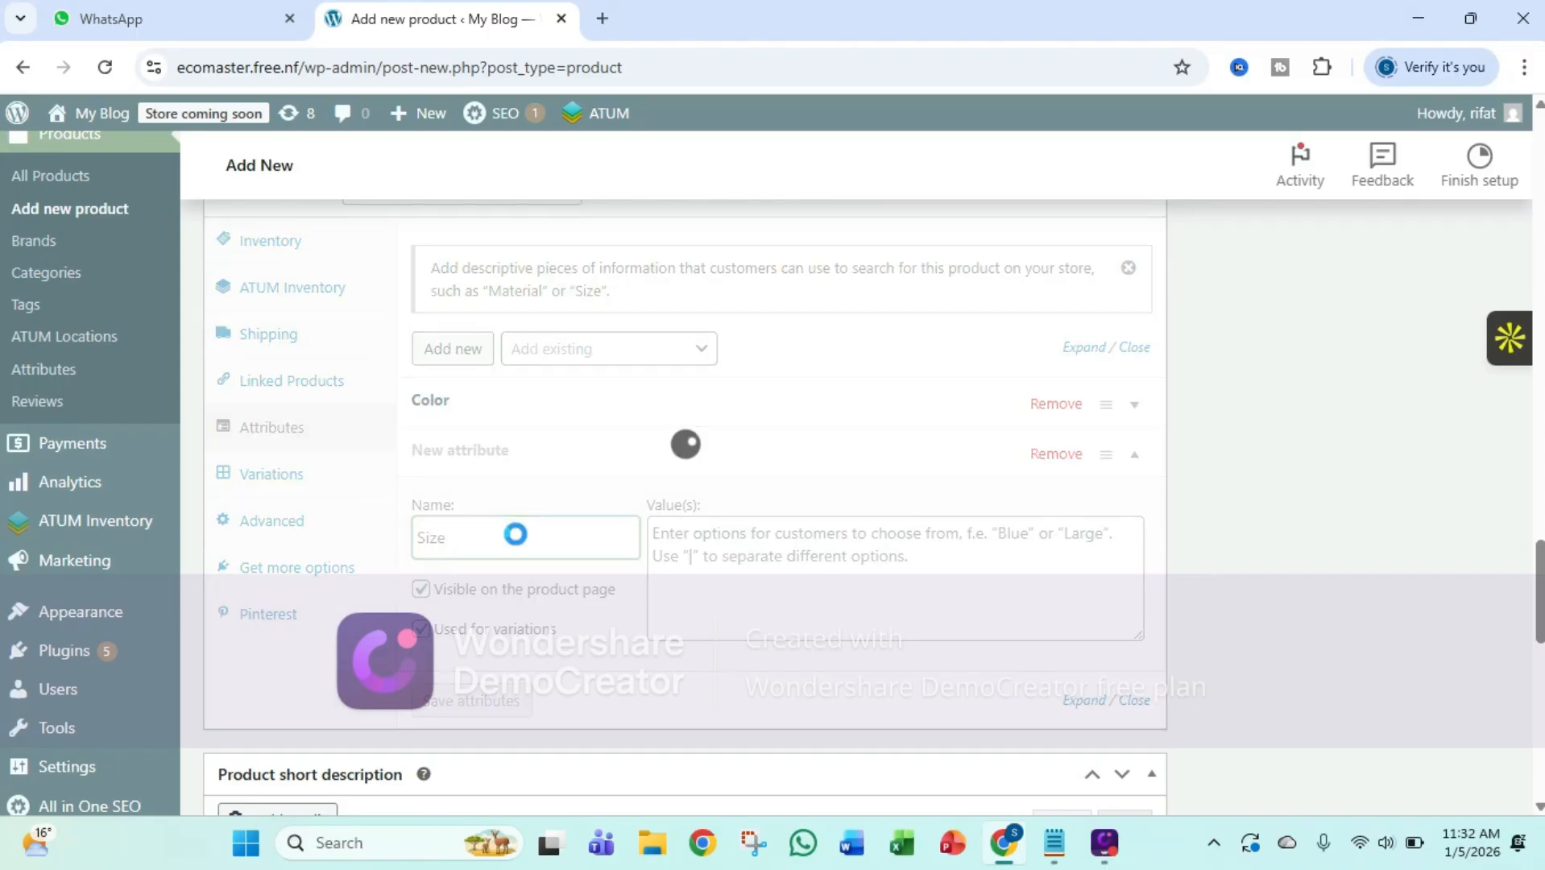
left_click(697, 546)
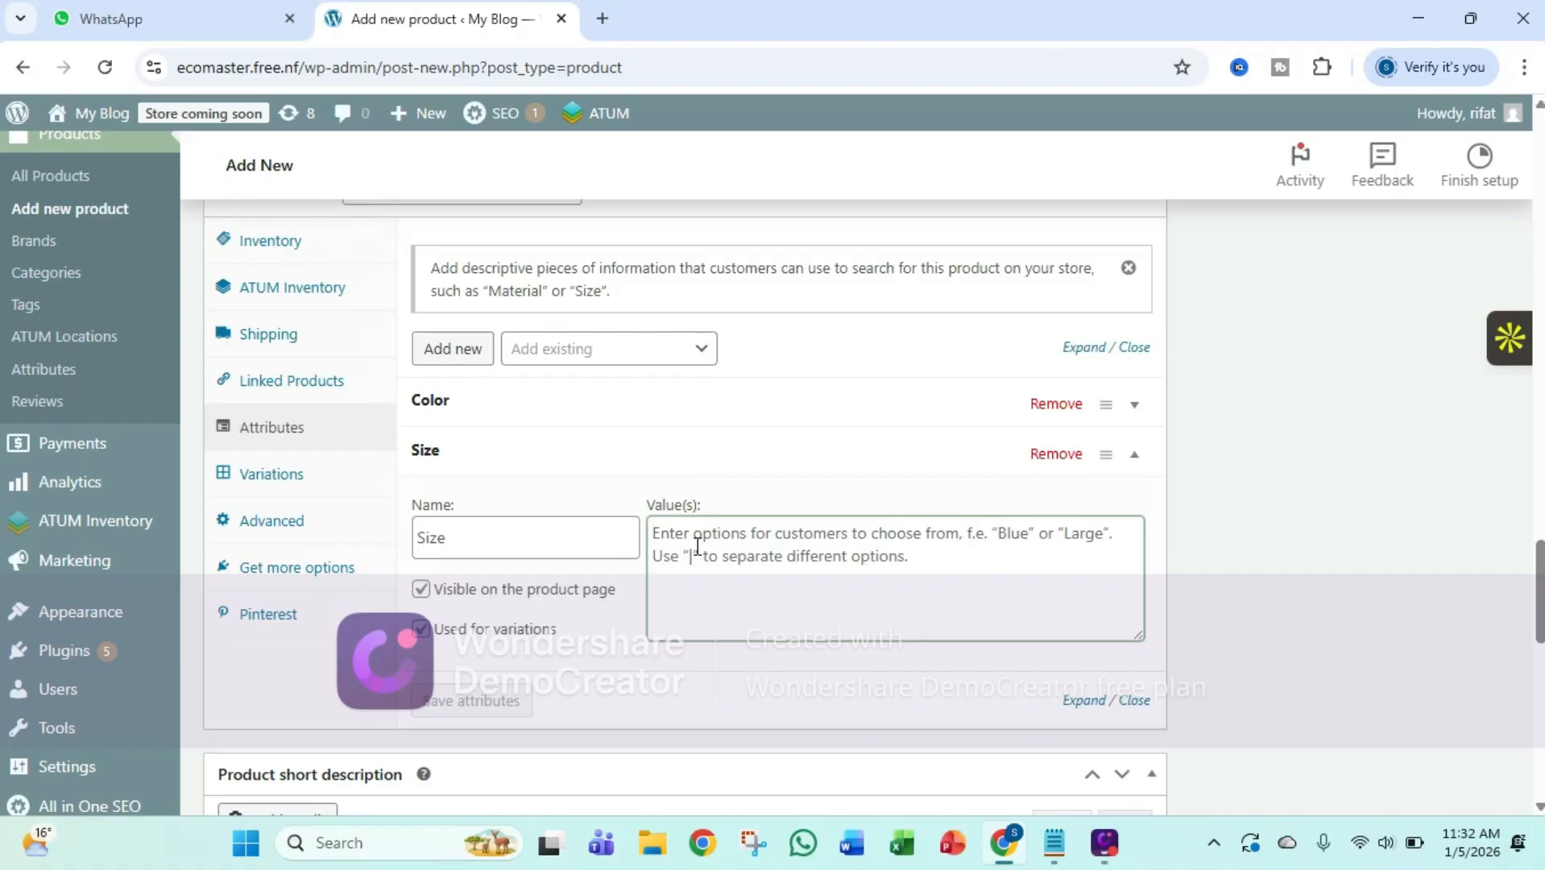
type("Lar")
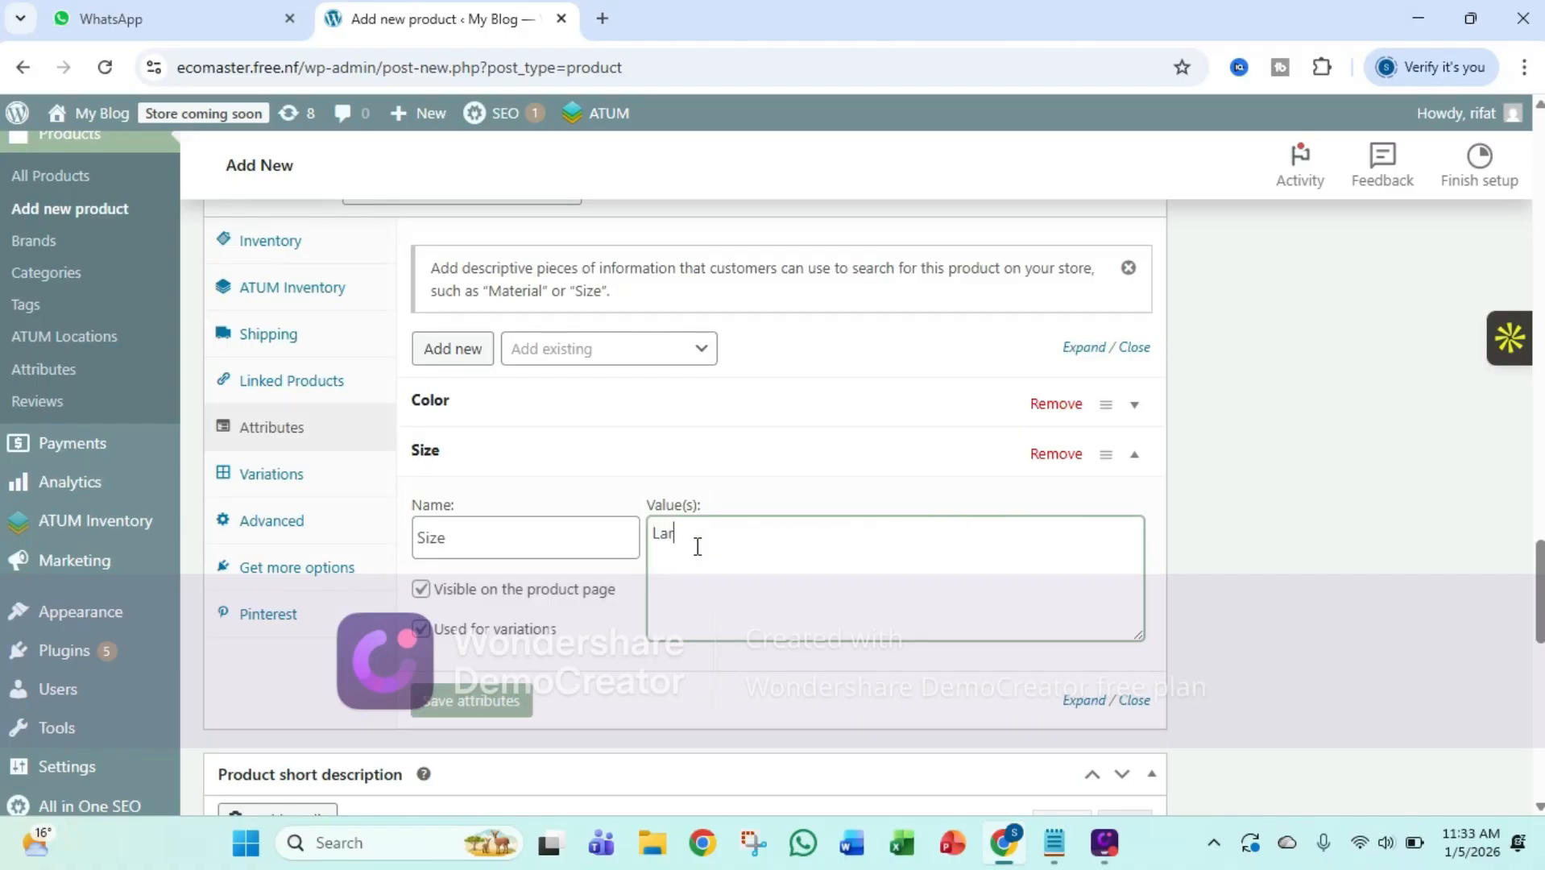
type("ze")
type("l")
type("Sma")
type("ll")
type("l|")
type("Me")
type("dium")
left_click(477, 704)
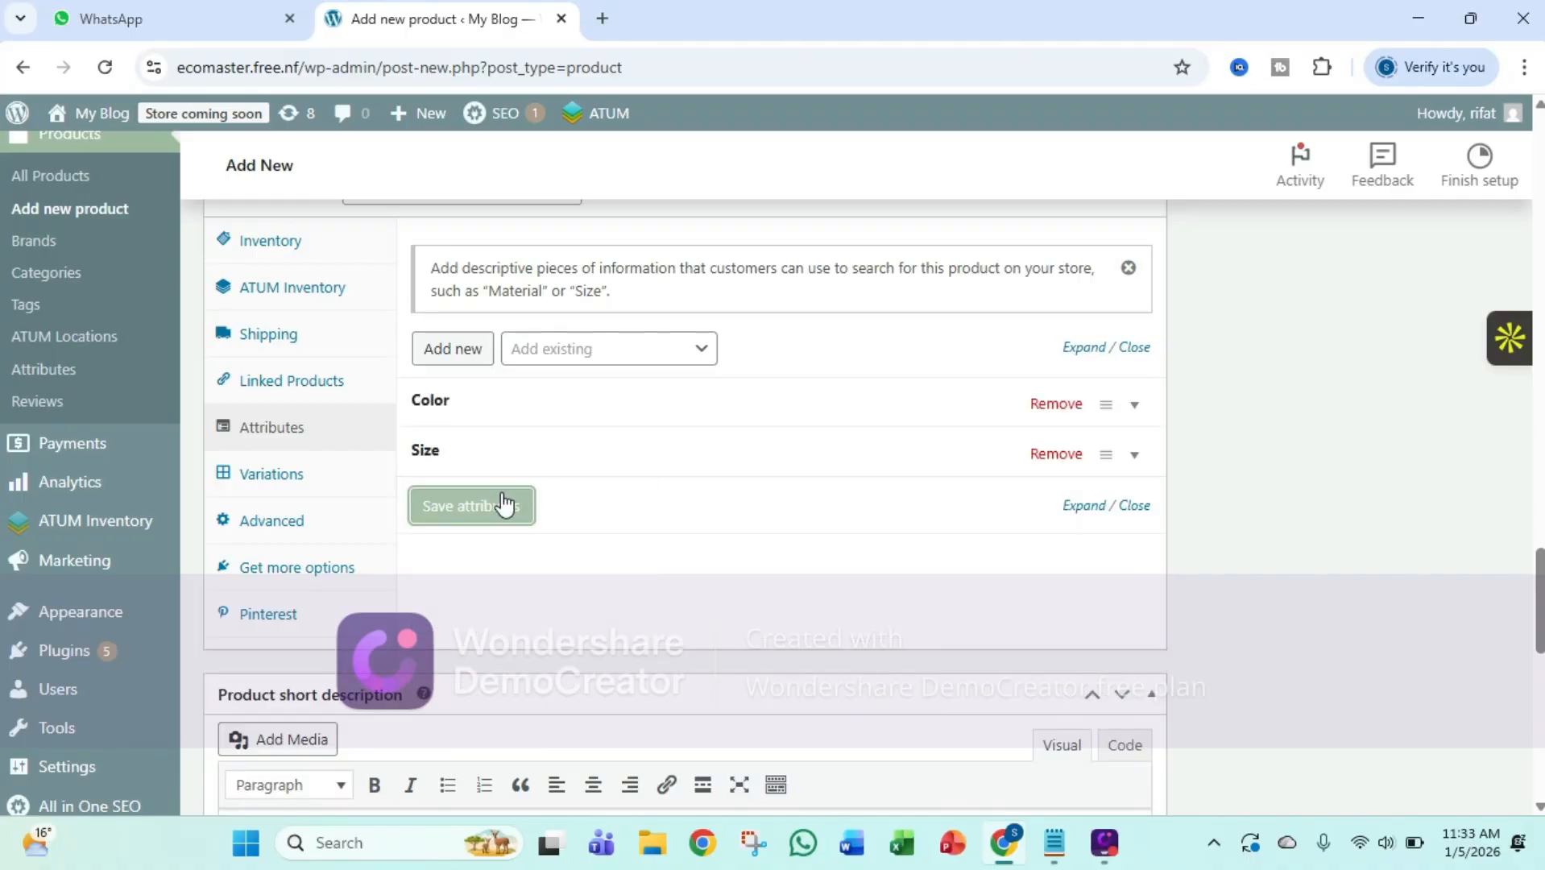
Generate variations for every combination of the Color and Size attributes
left_click(294, 498)
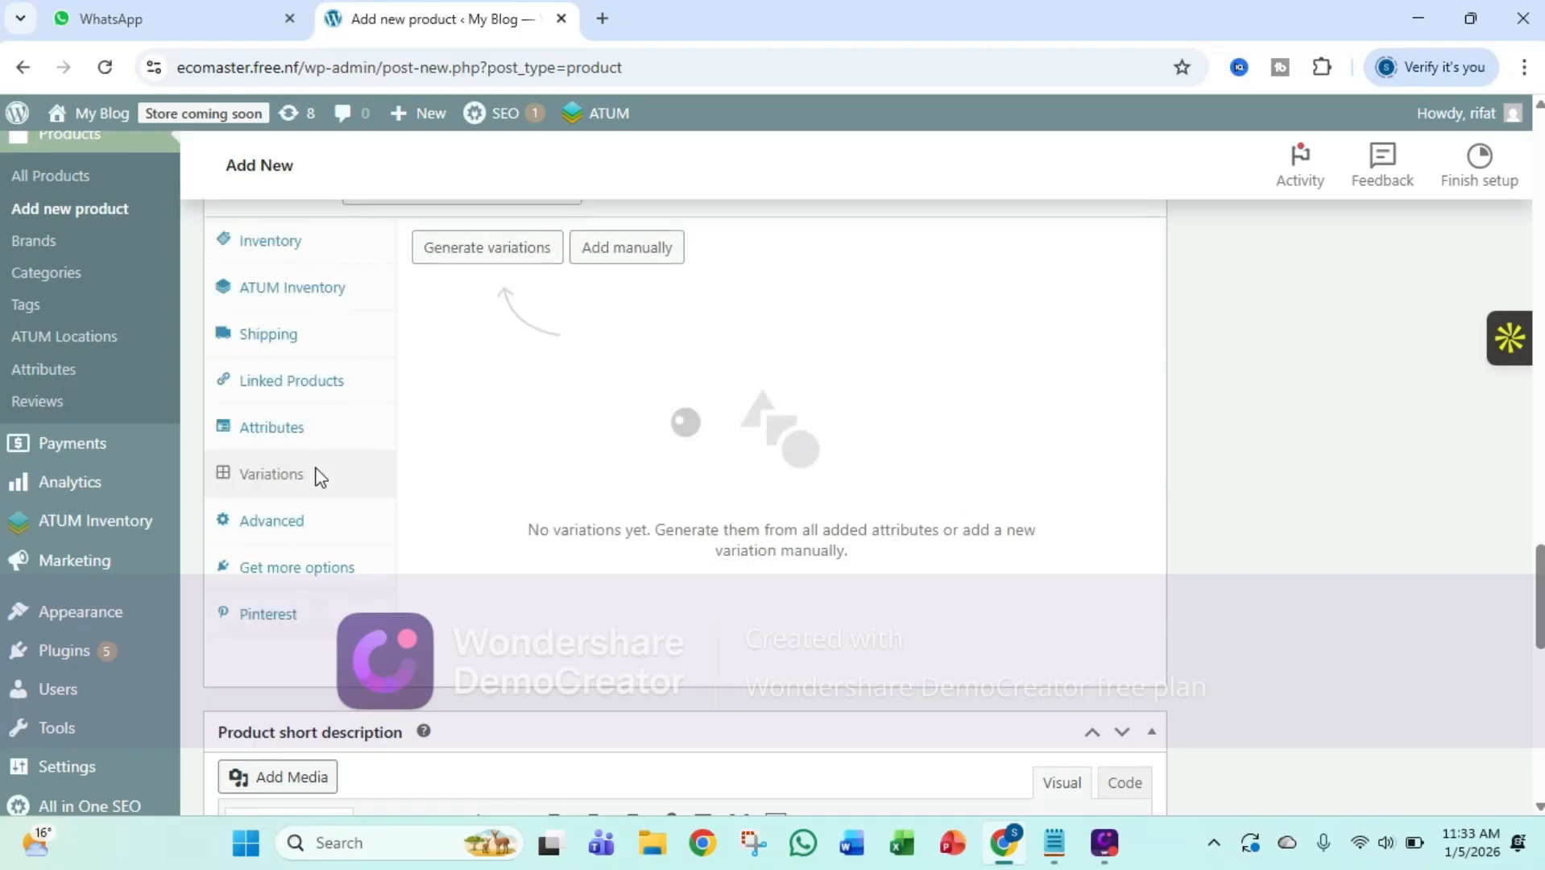
left_click(590, 253)
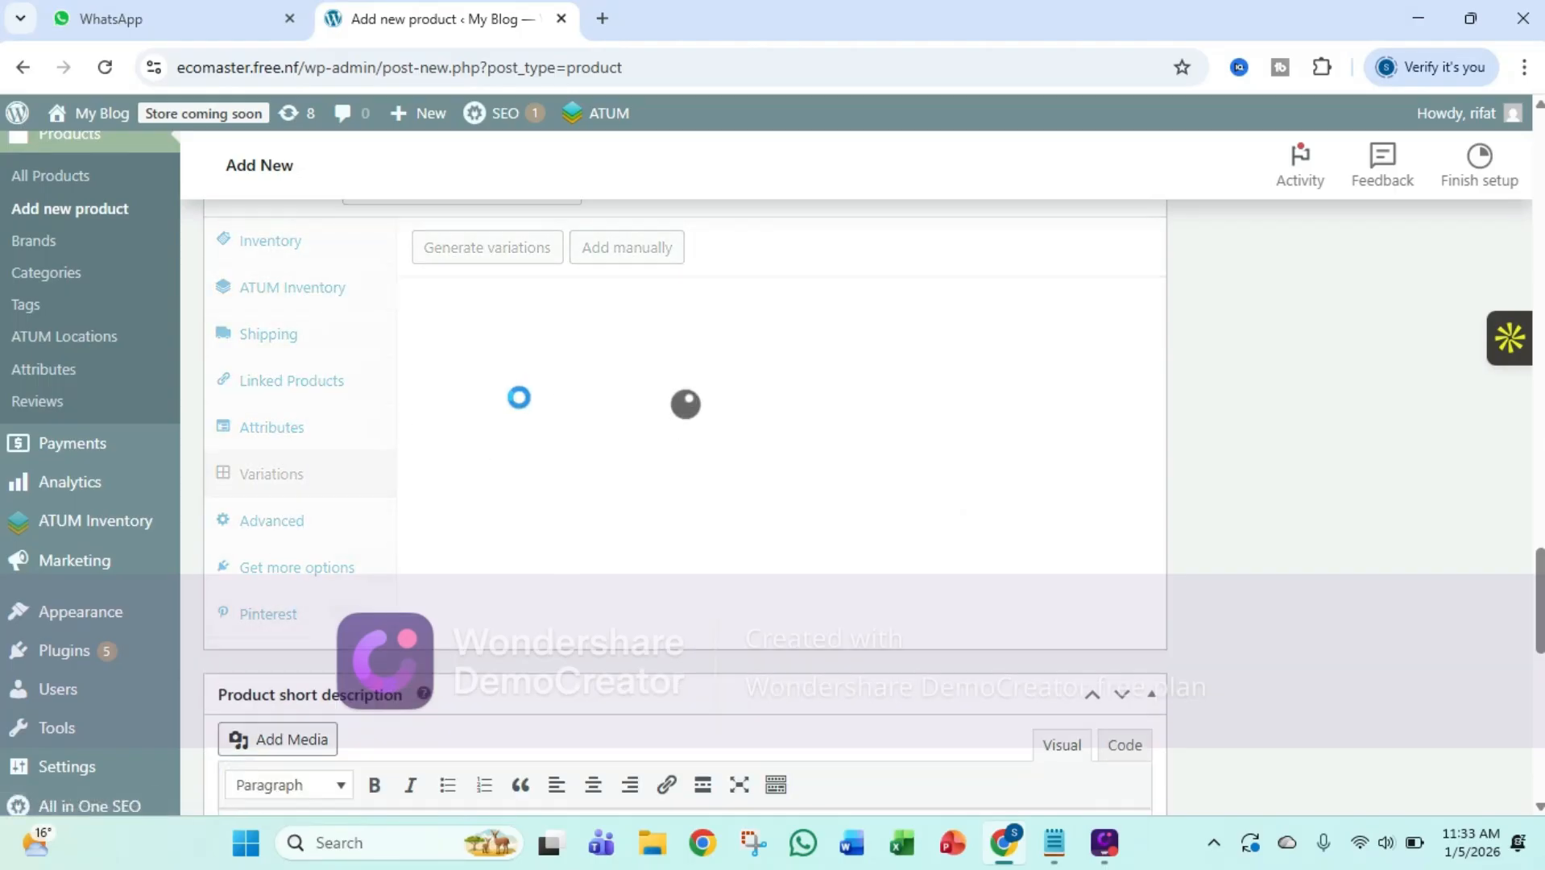
scroll(524, 417, "up", 1)
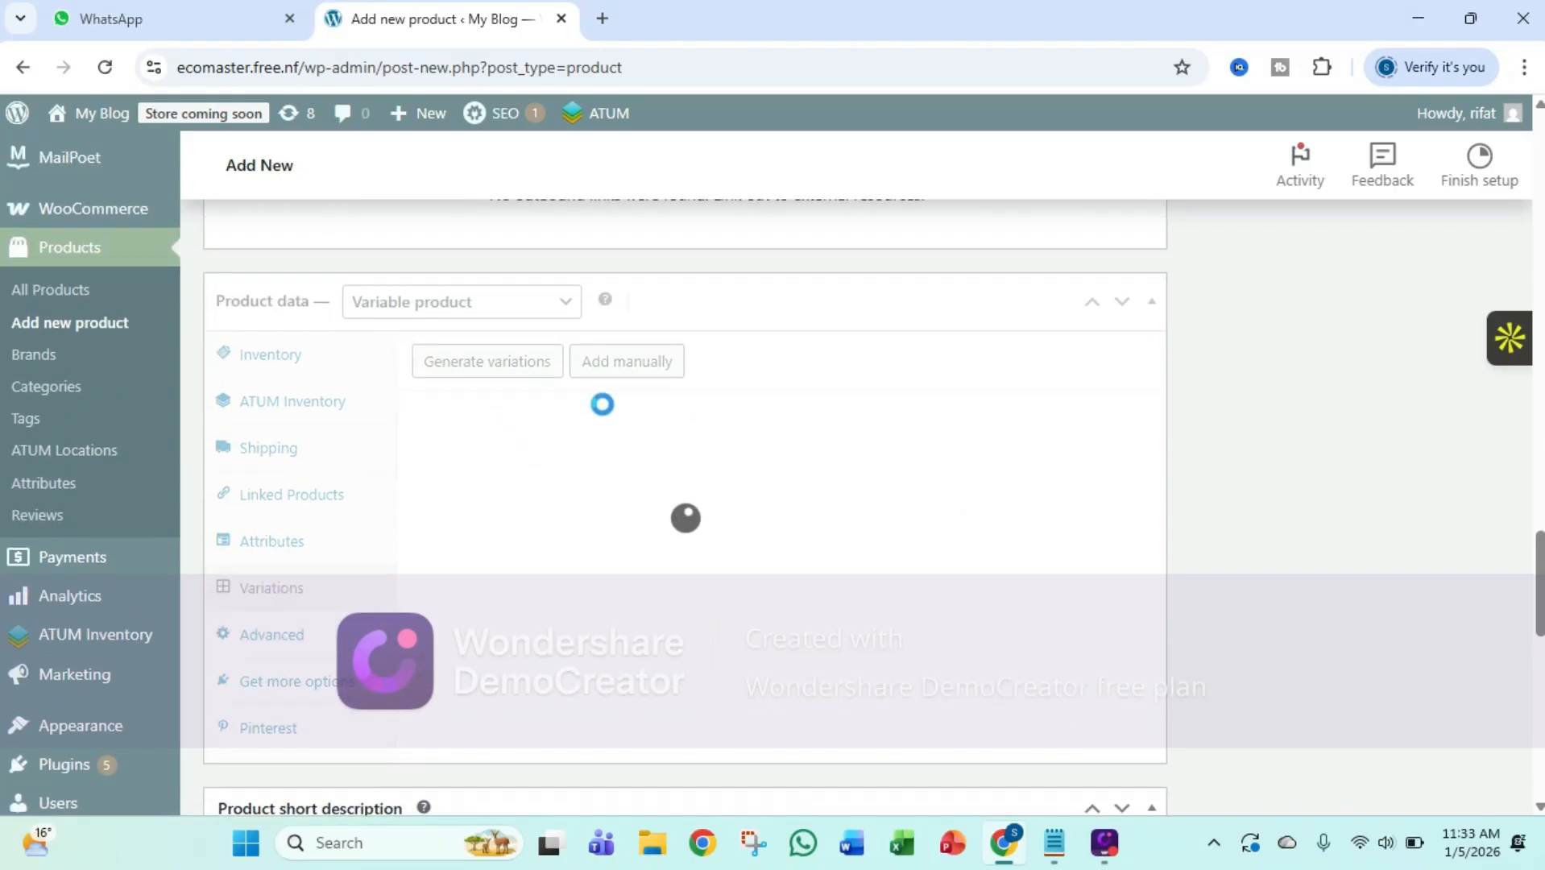
left_click(457, 372)
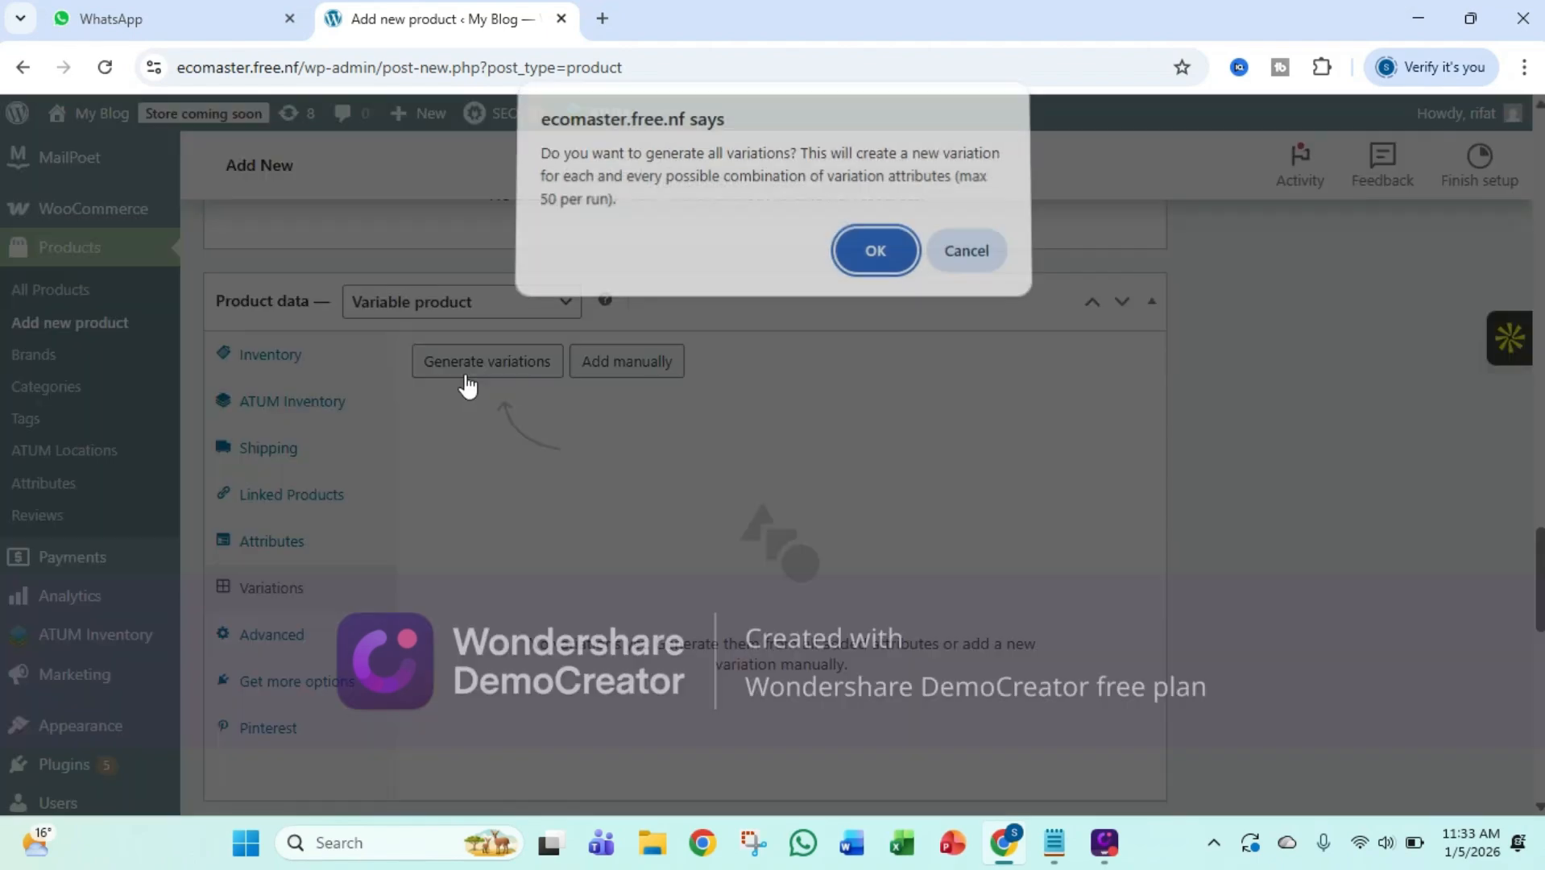
left_click(867, 282)
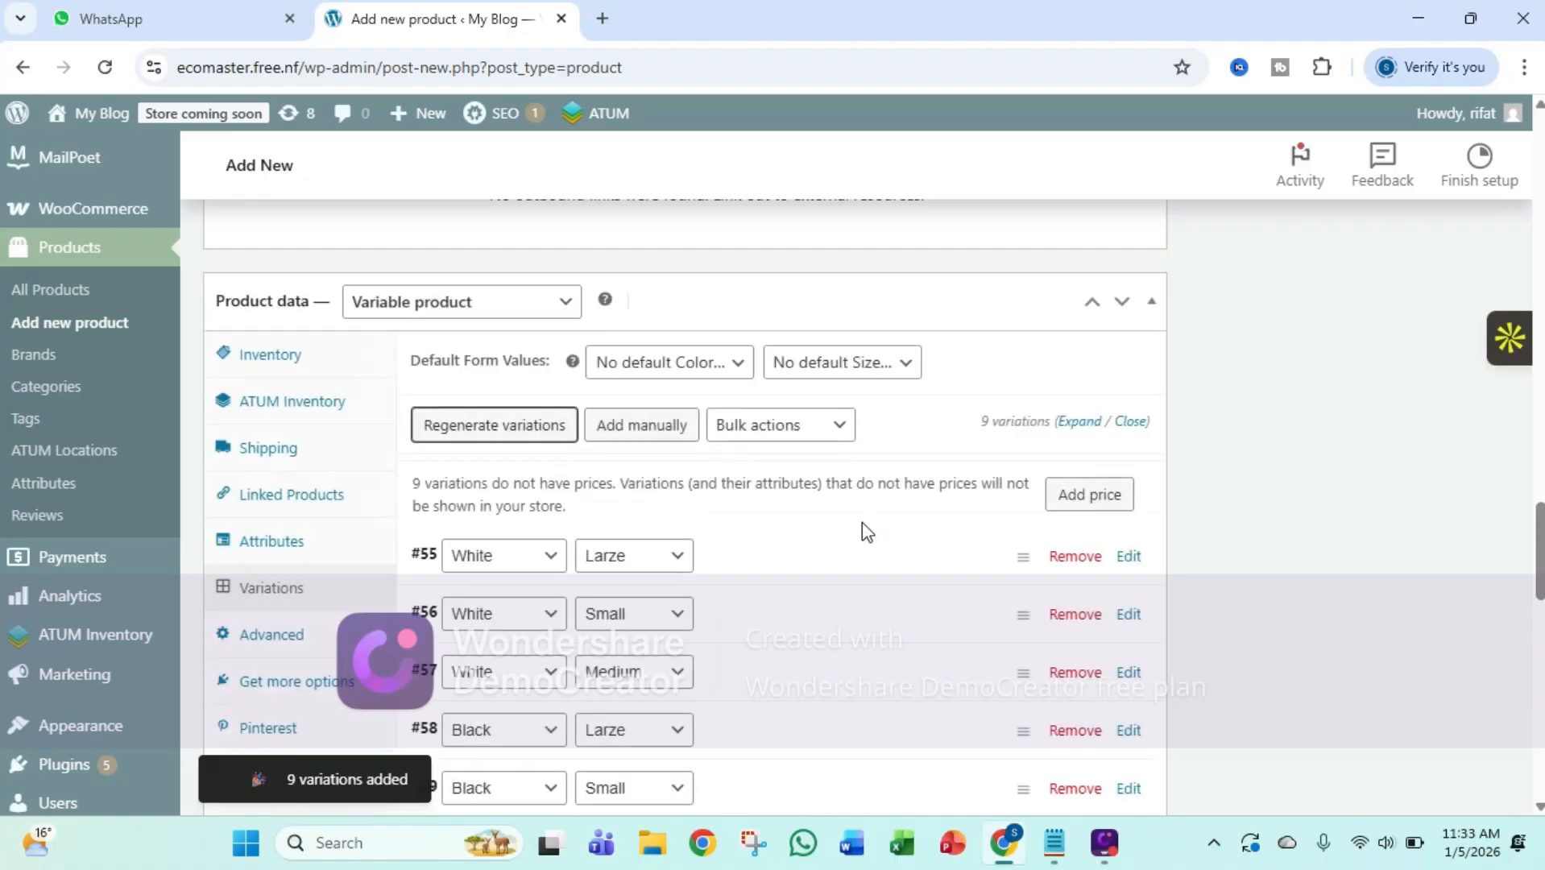
scroll(904, 513, "down", 6)
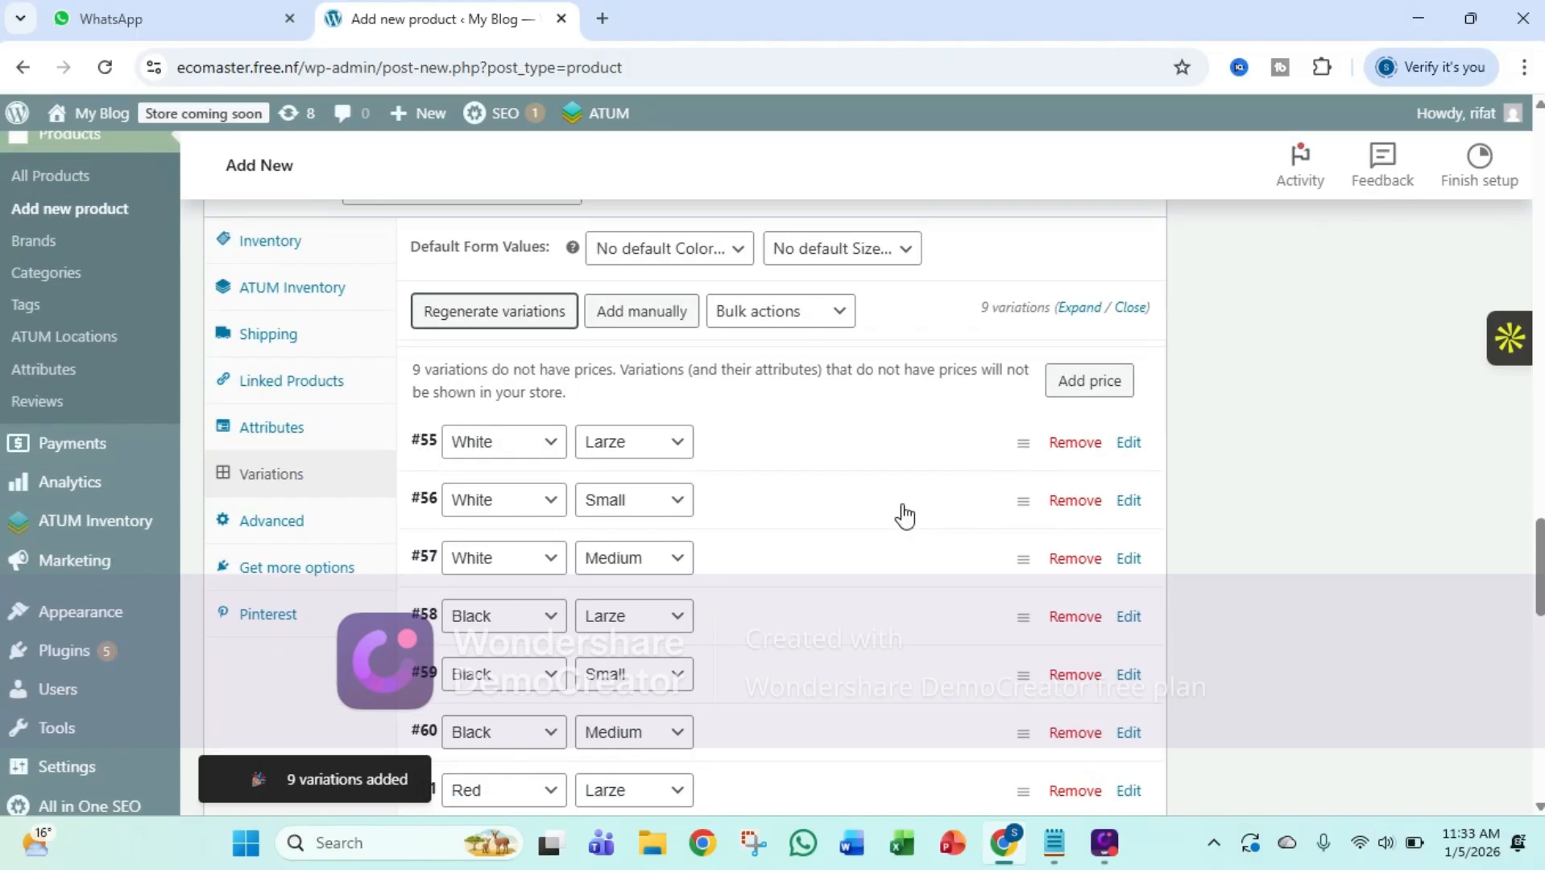
scroll(709, 564, "up", 6)
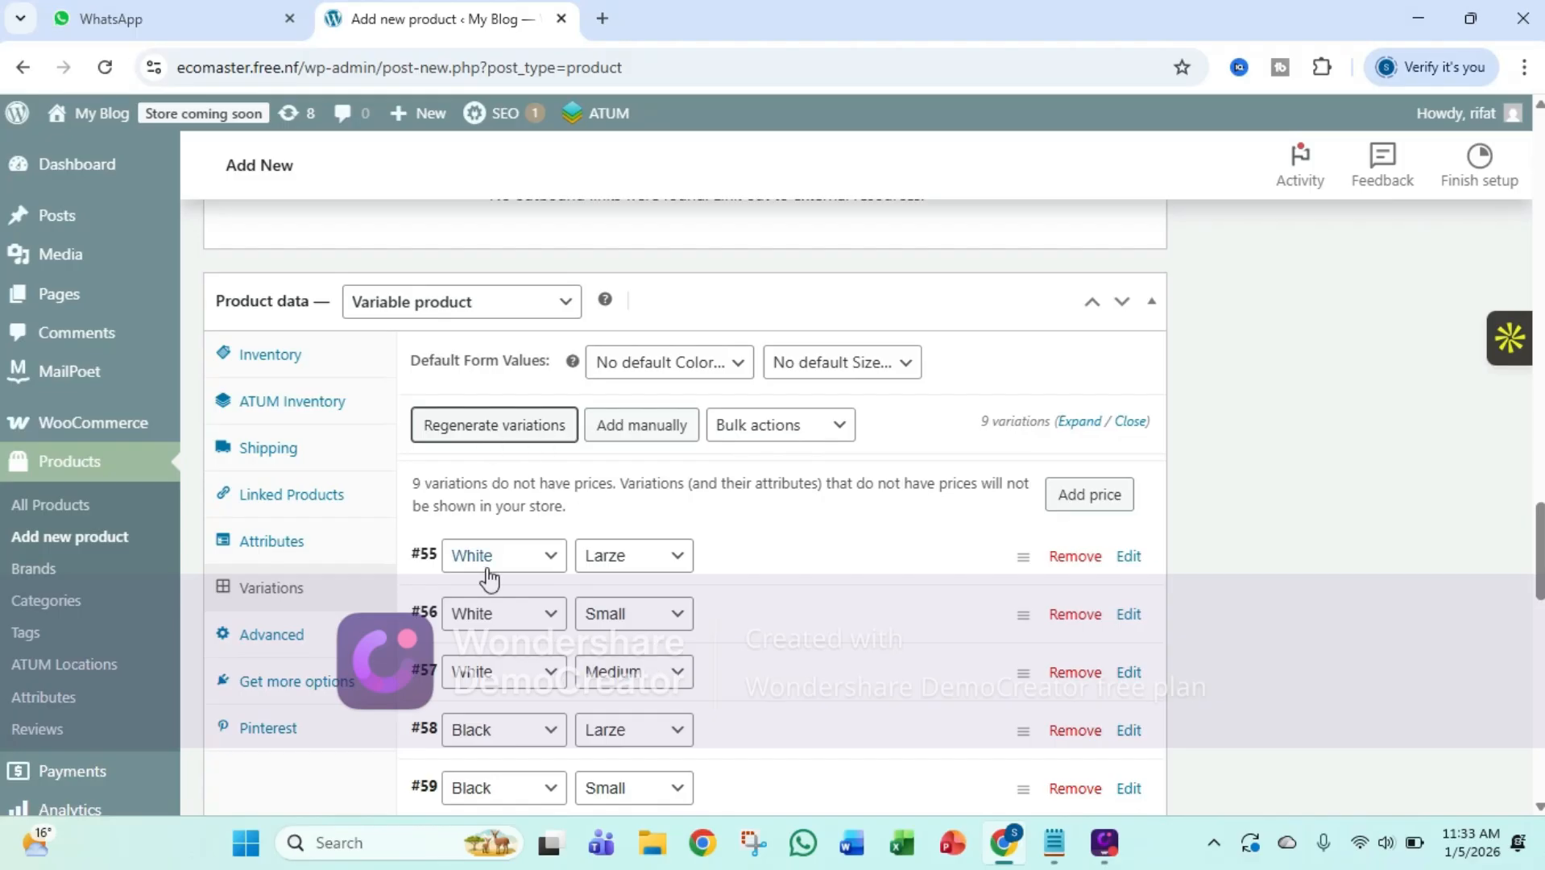
Set the regular price of all variations to 200 in bulk
left_click(761, 440)
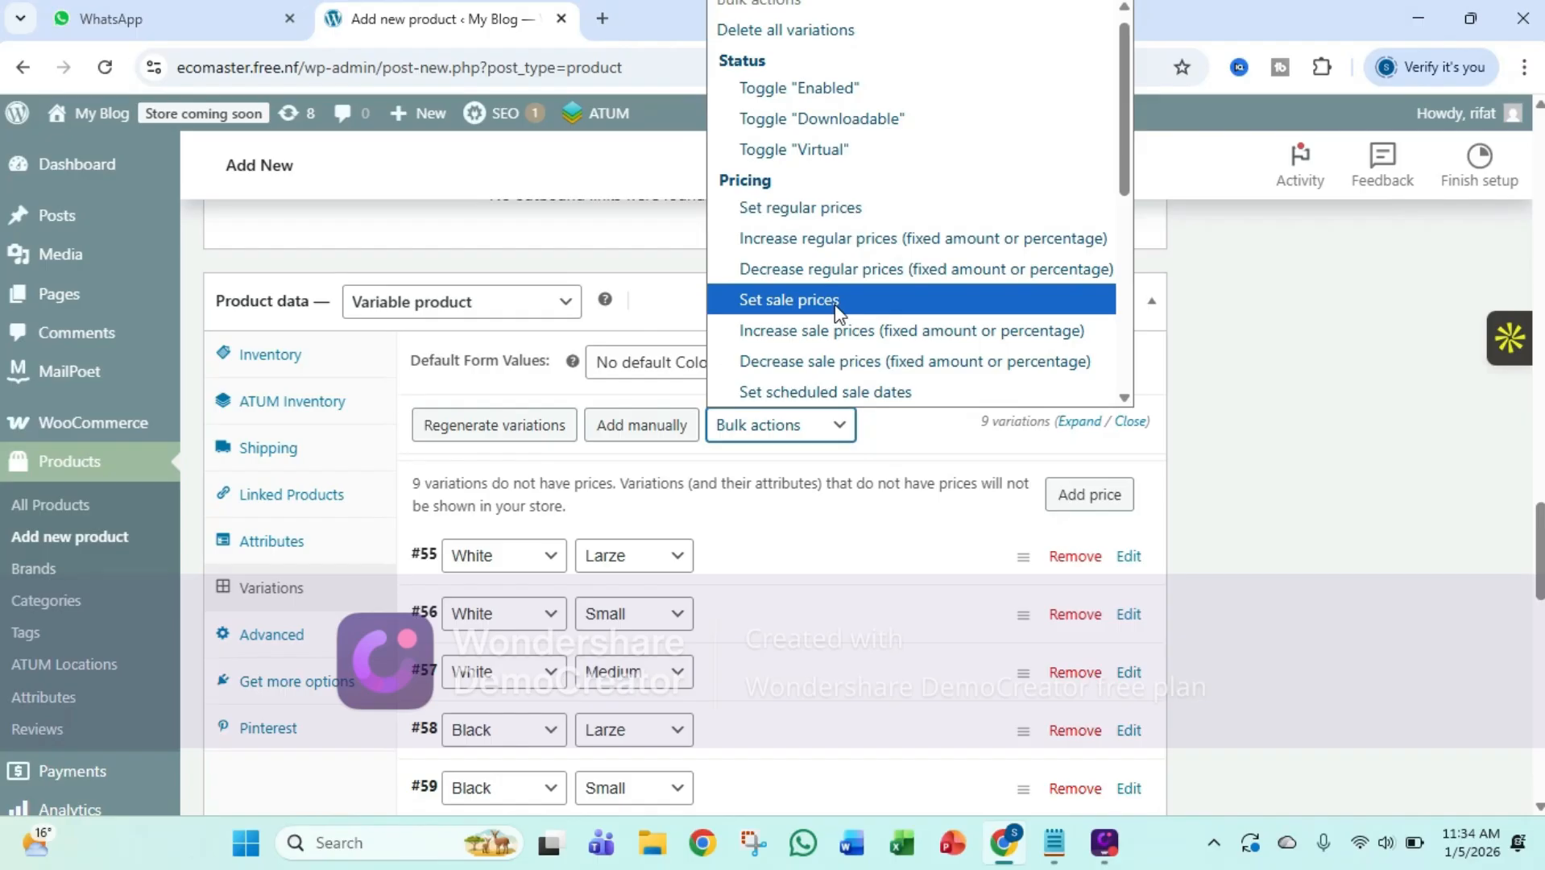
left_click(830, 228)
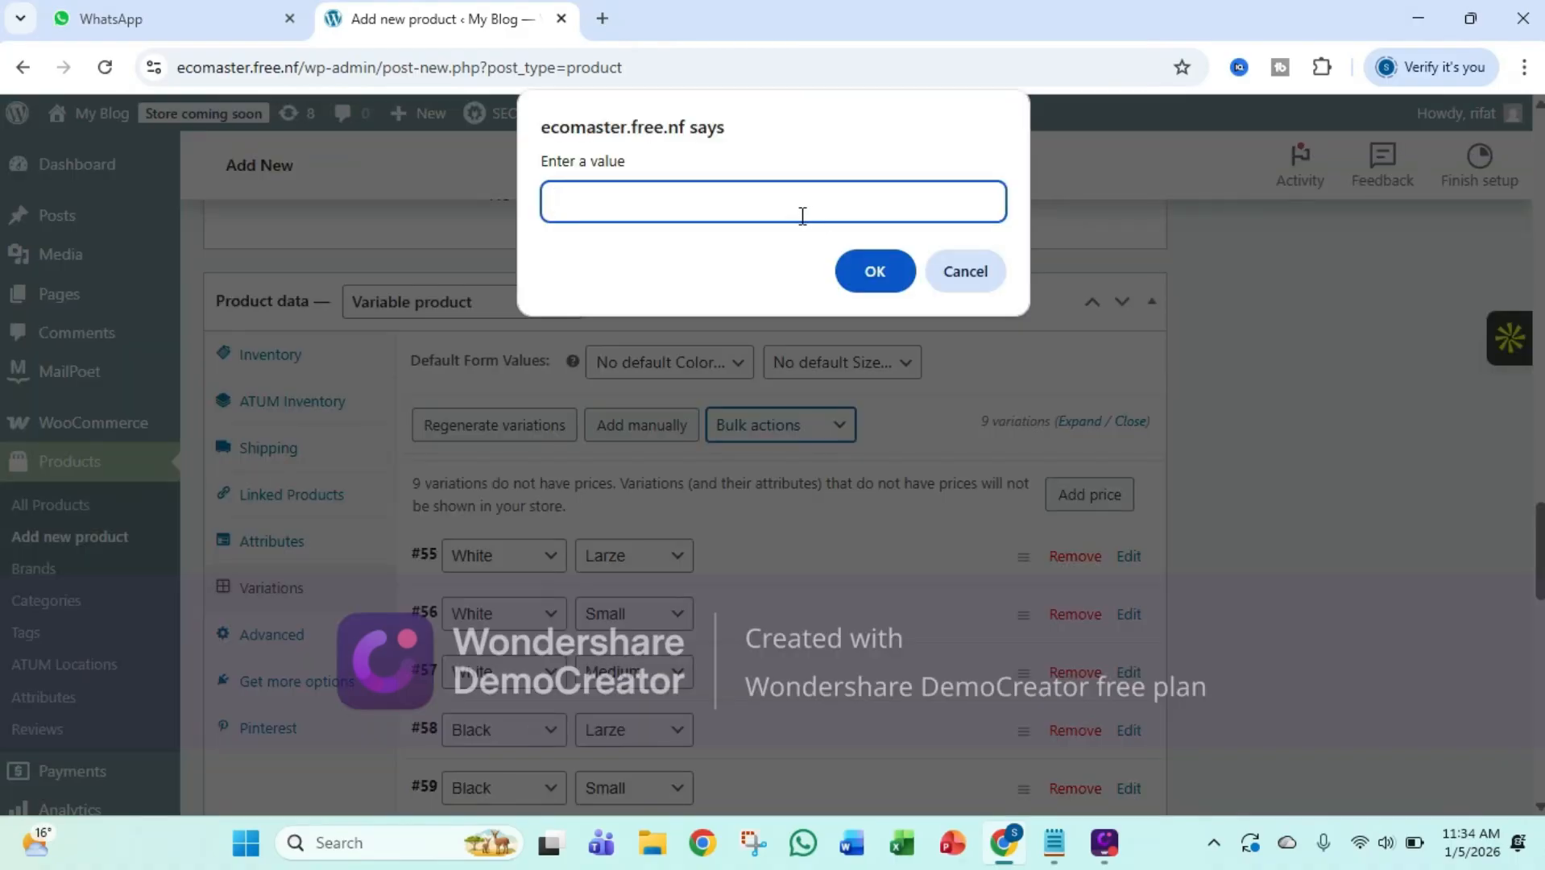
type("2000")
left_click(860, 263)
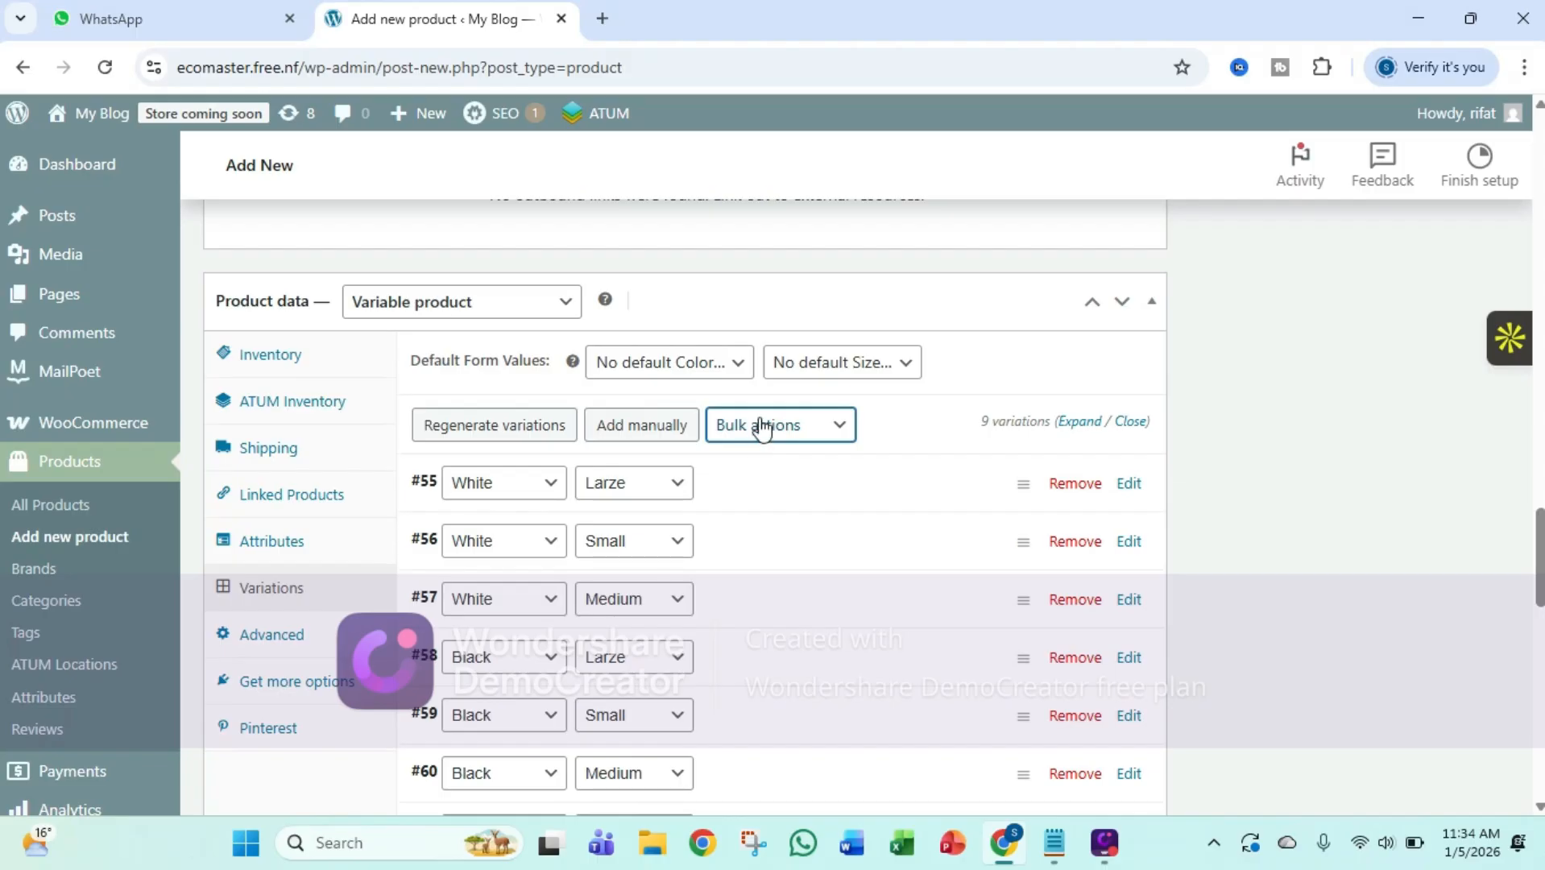
Expand the White, Larze variation and set white.jpg from the media library as its image
left_click(425, 491)
scroll(587, 542, "down", 2)
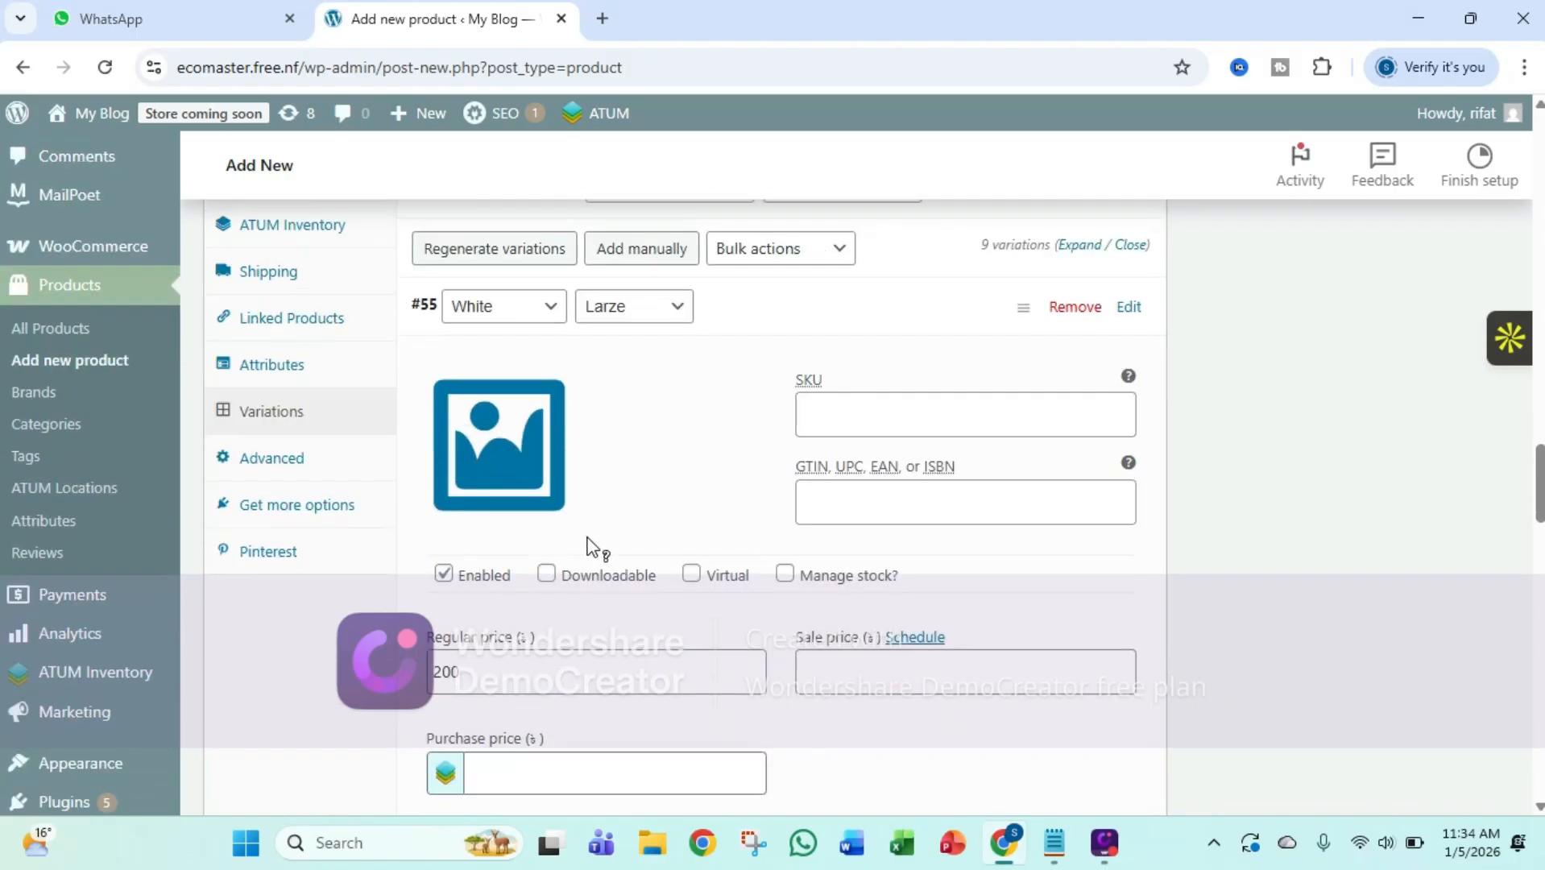
scroll(586, 546, "down", 4)
scroll(590, 545, "up", 1)
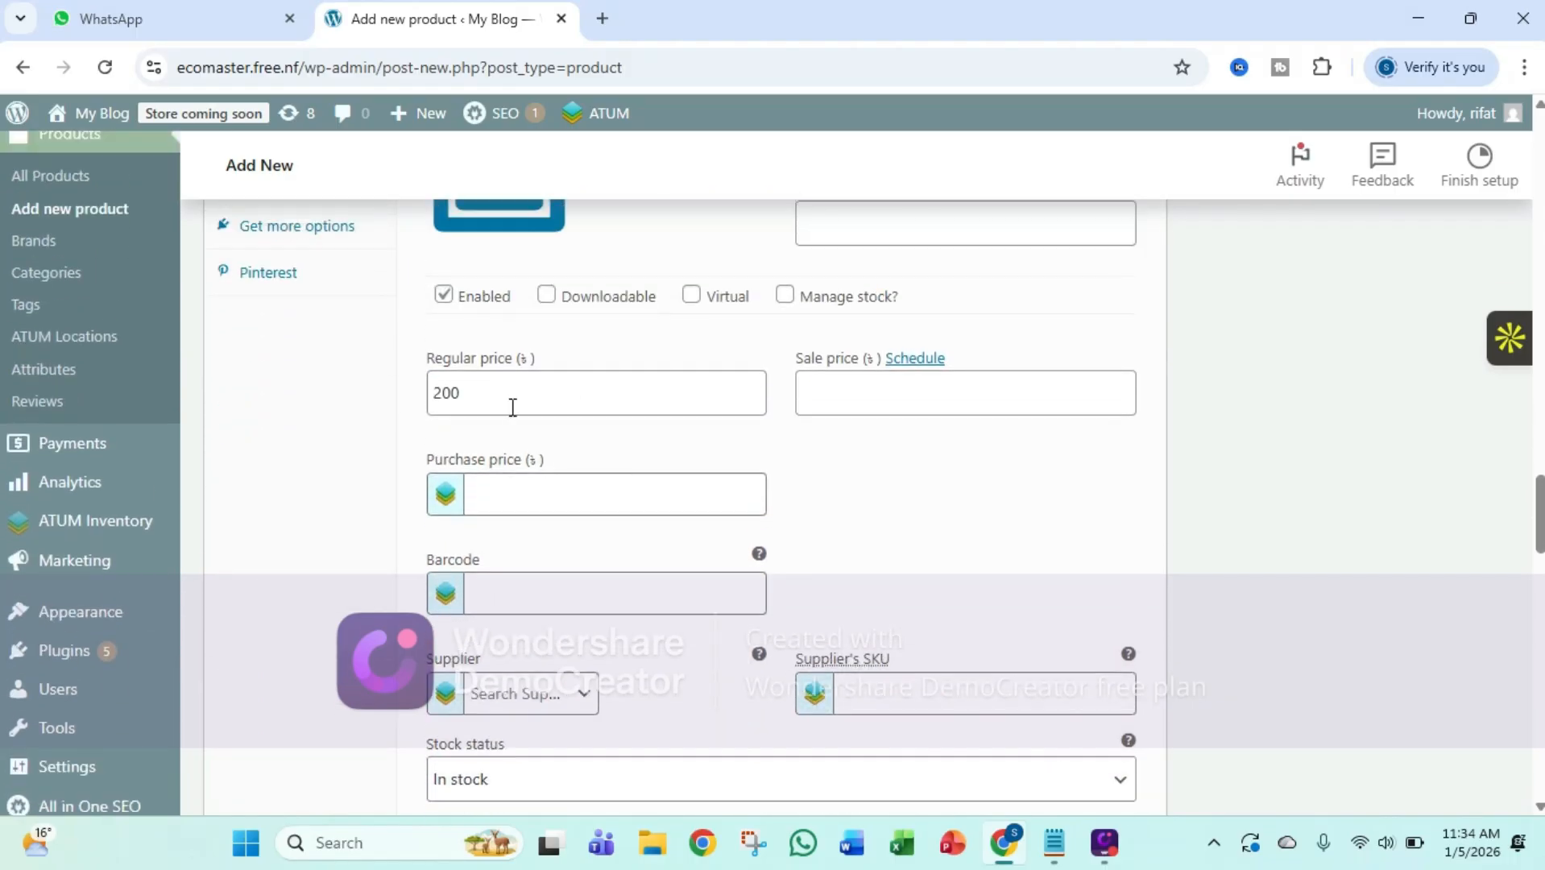
scroll(494, 521, "up", 1)
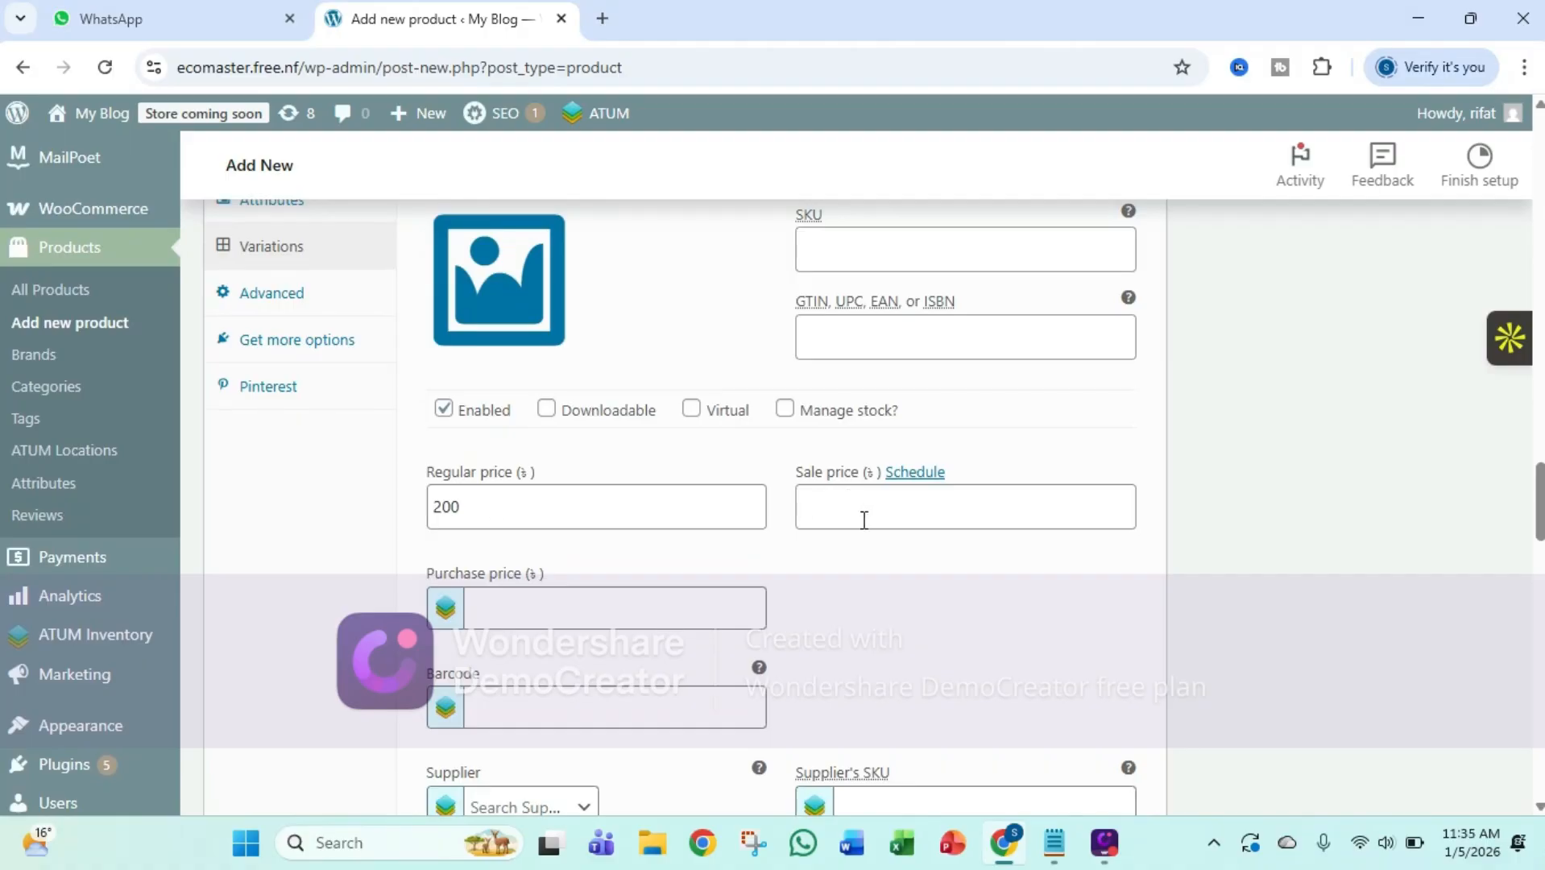
scroll(863, 520, "up", 3)
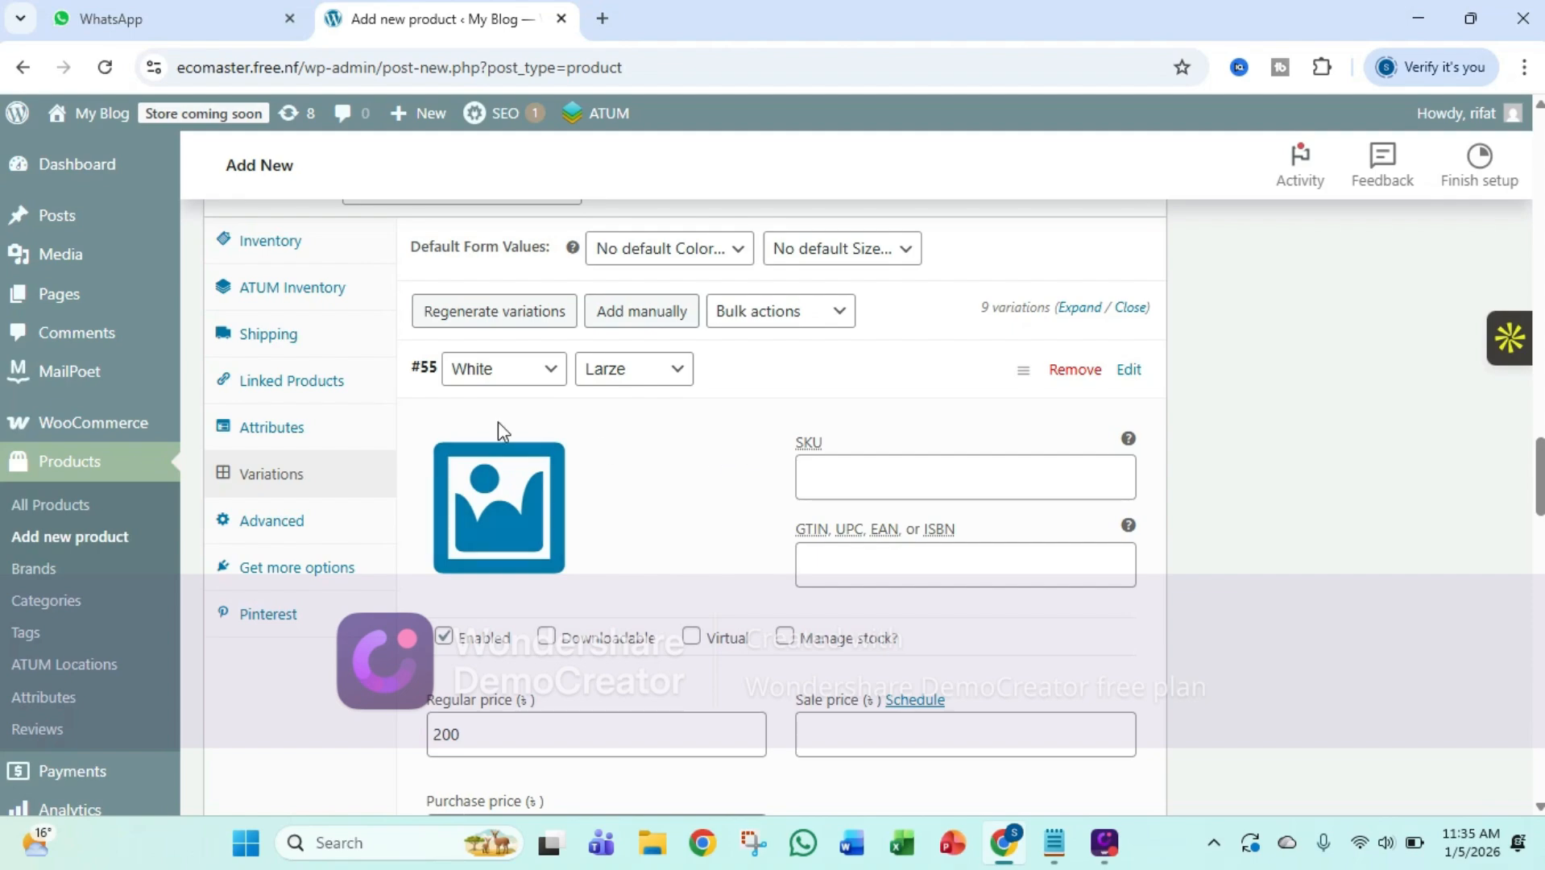
left_click(485, 497)
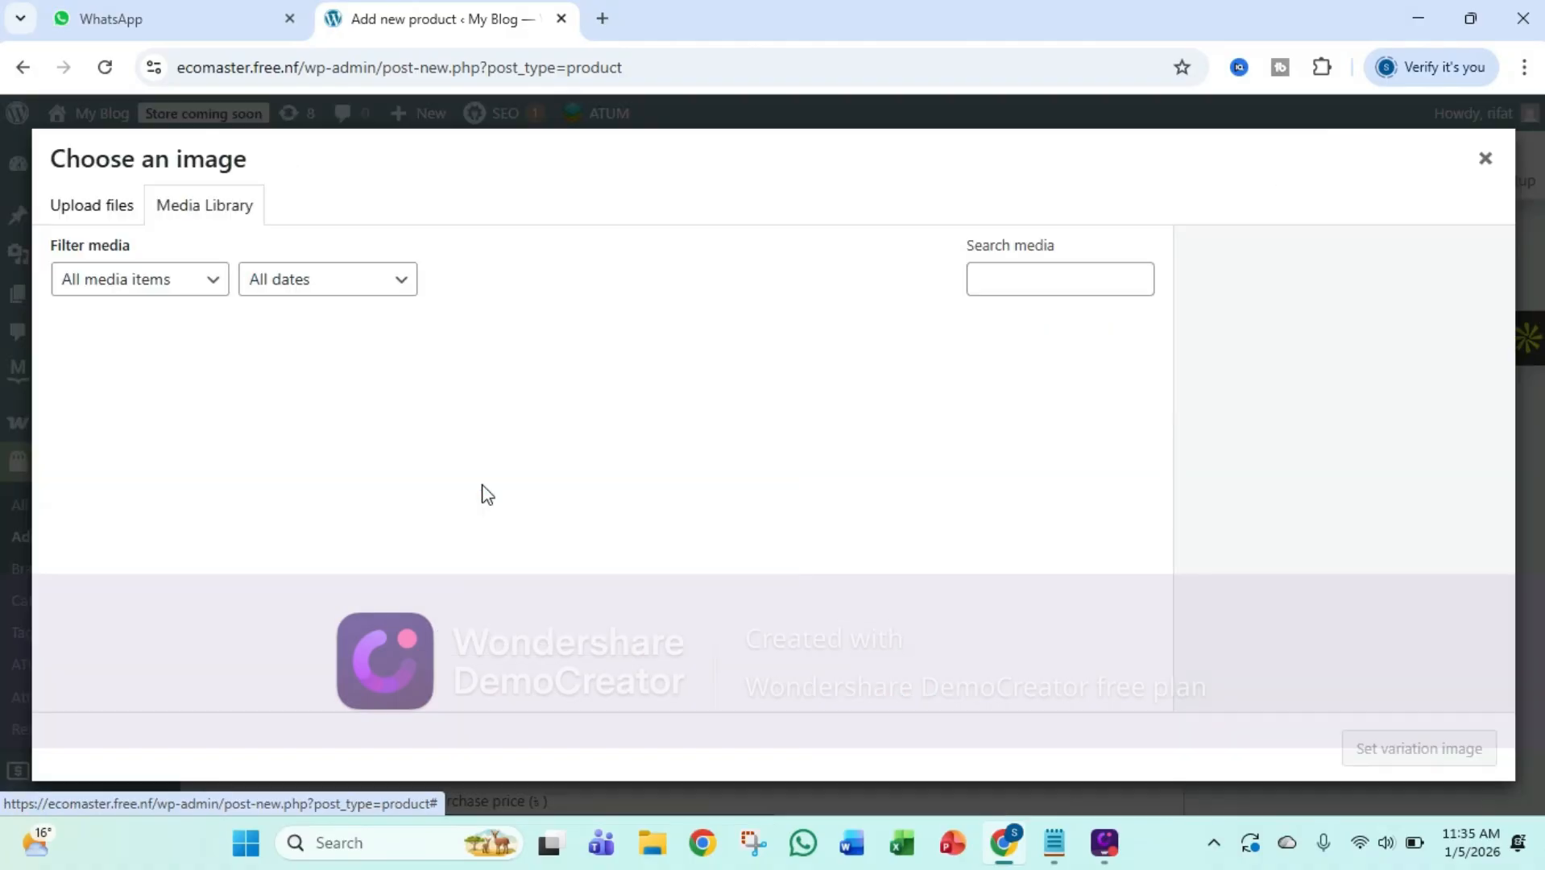
left_click(1487, 156)
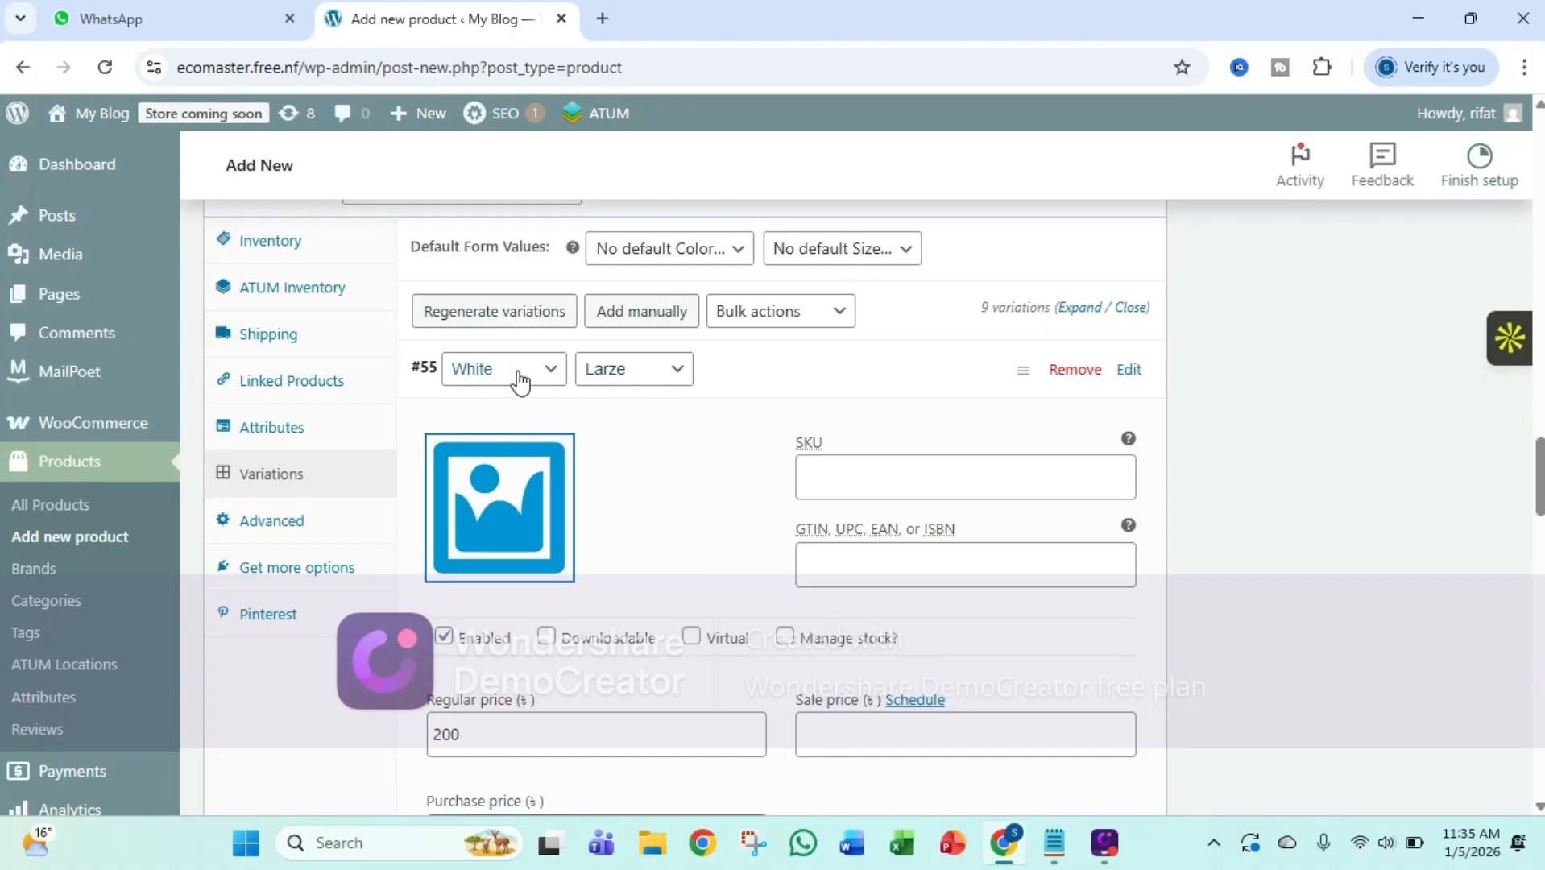
left_click(508, 530)
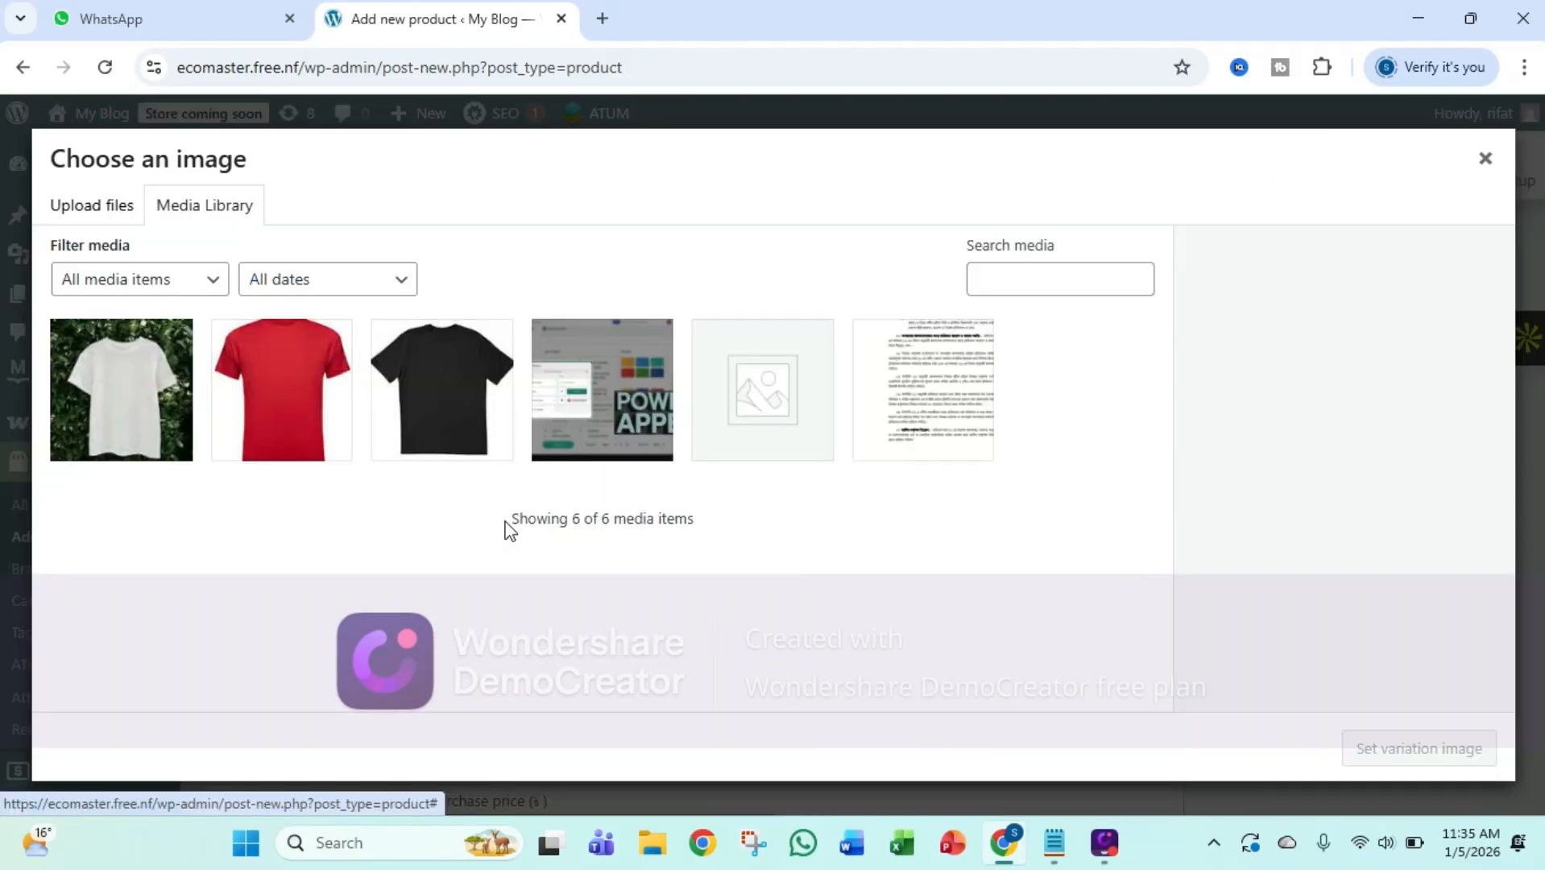
left_click(128, 403)
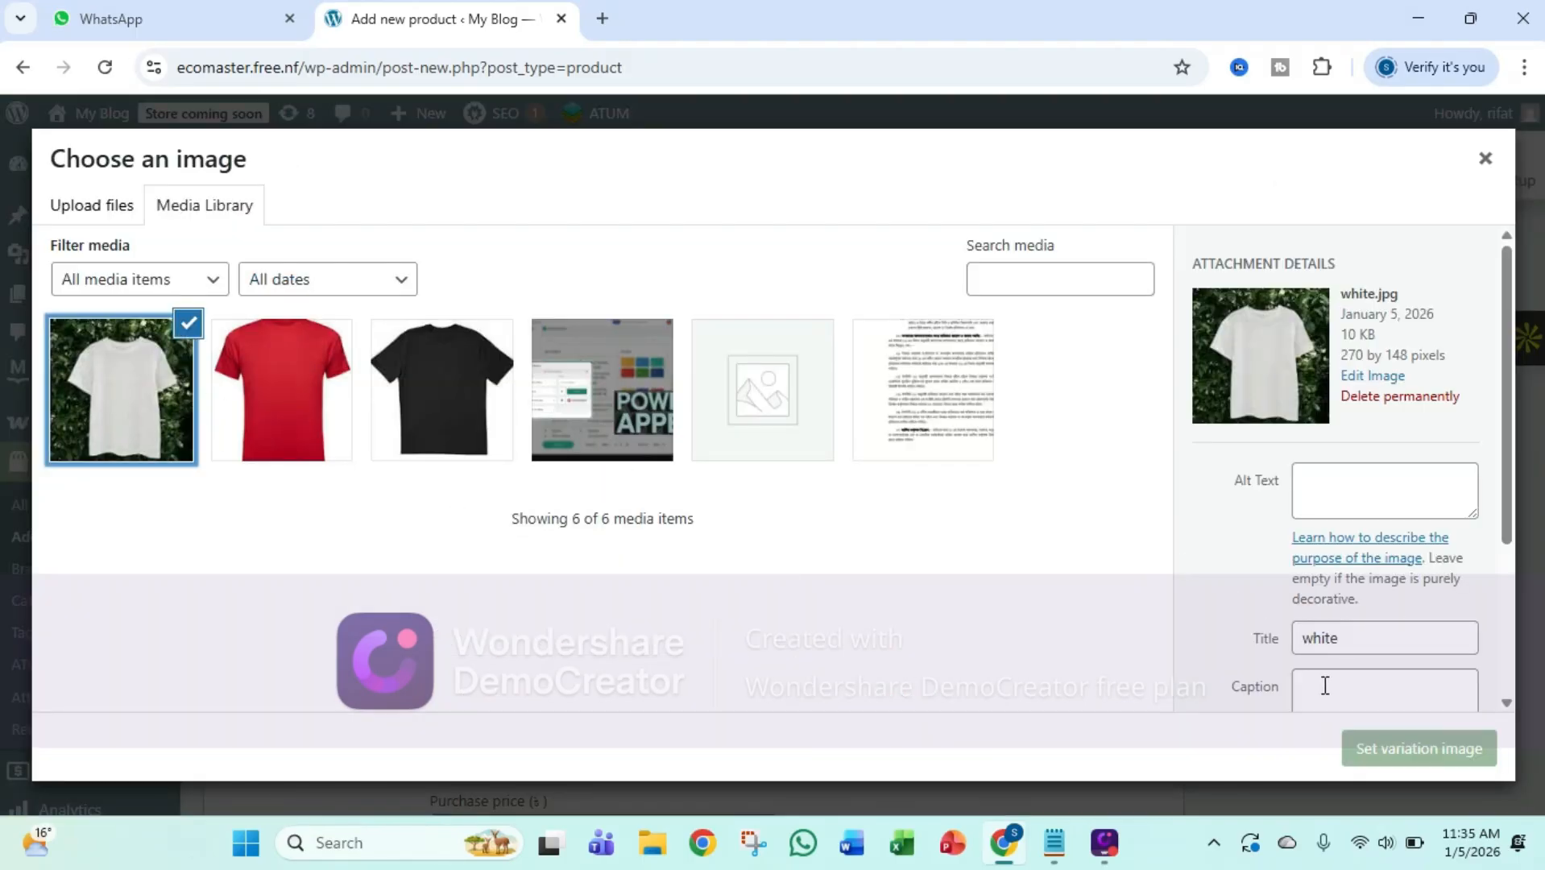
left_click(1392, 757)
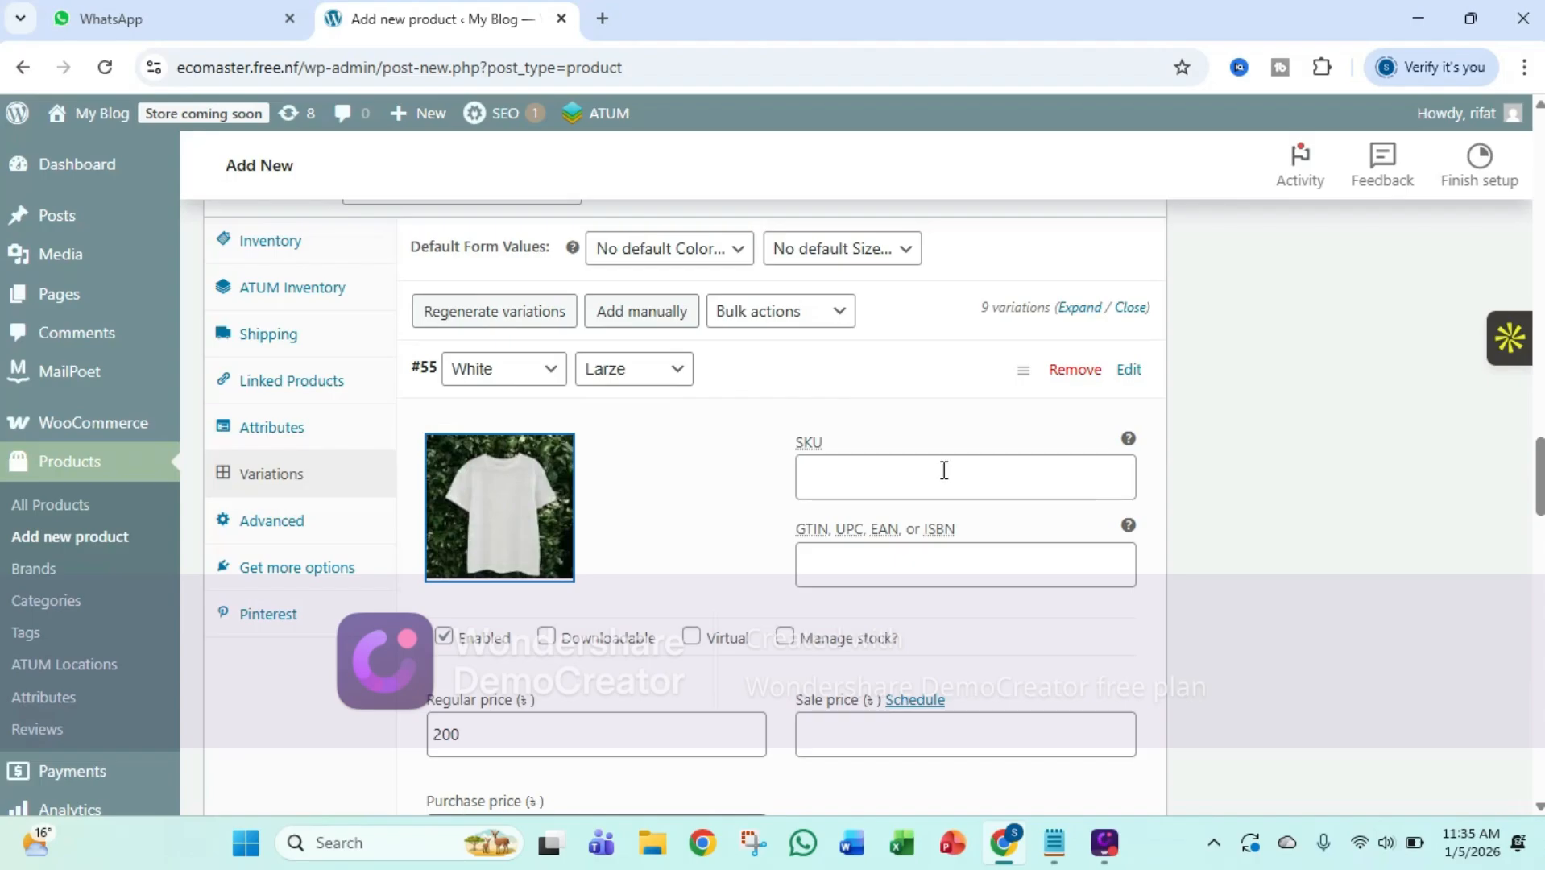
Expand the White, Small variation and assign white.jpg as its variation image
scroll(944, 471, "down", 10)
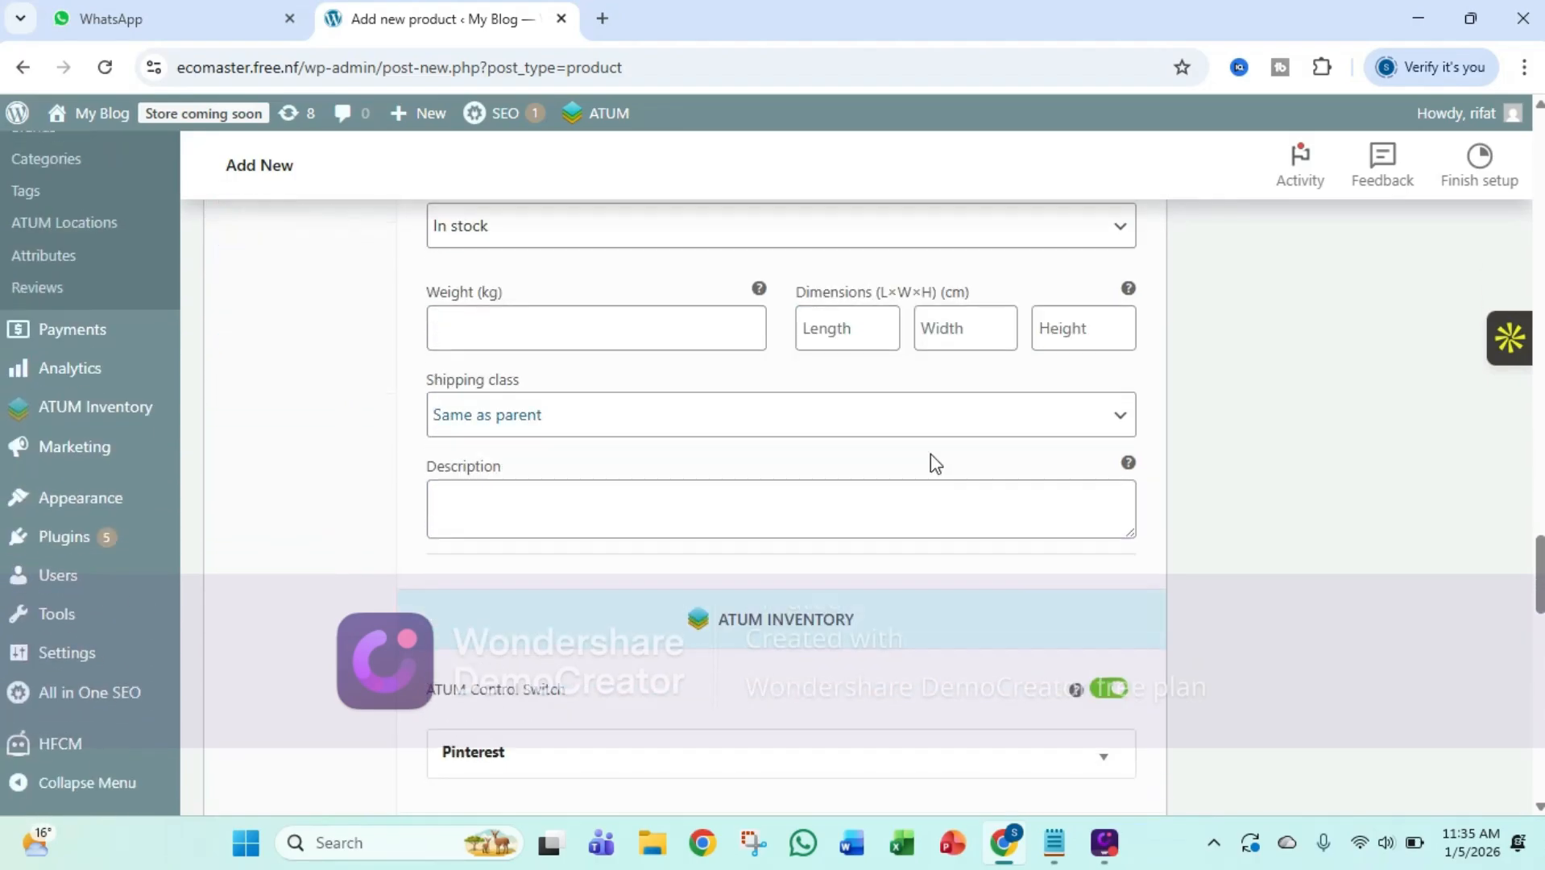
scroll(931, 455, "down", 5)
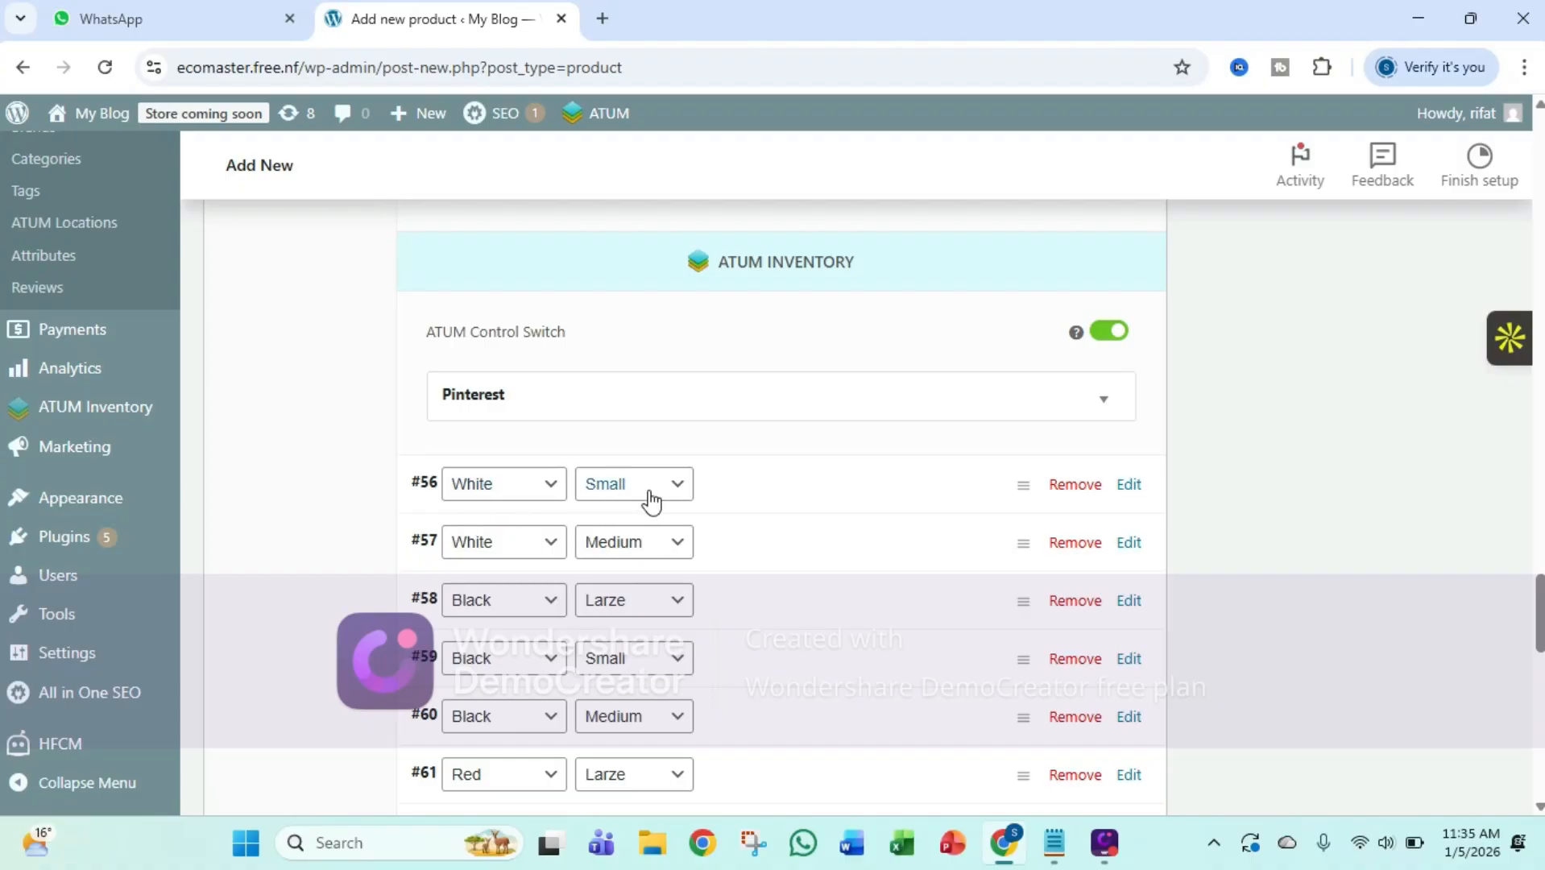
left_click(427, 500)
left_click(492, 592)
left_click(193, 399)
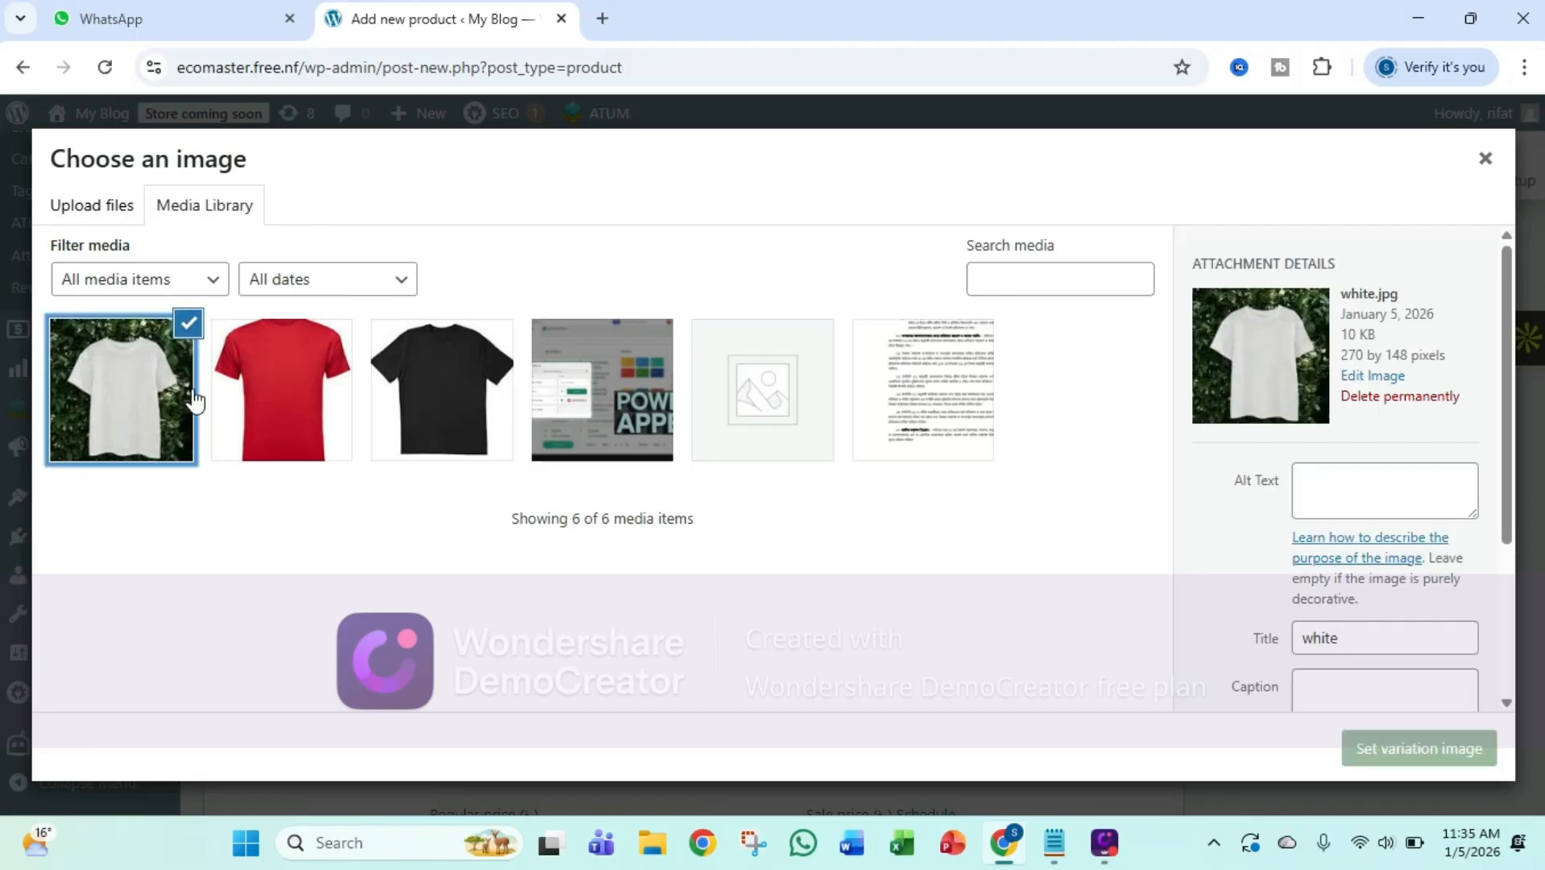
left_click(1412, 748)
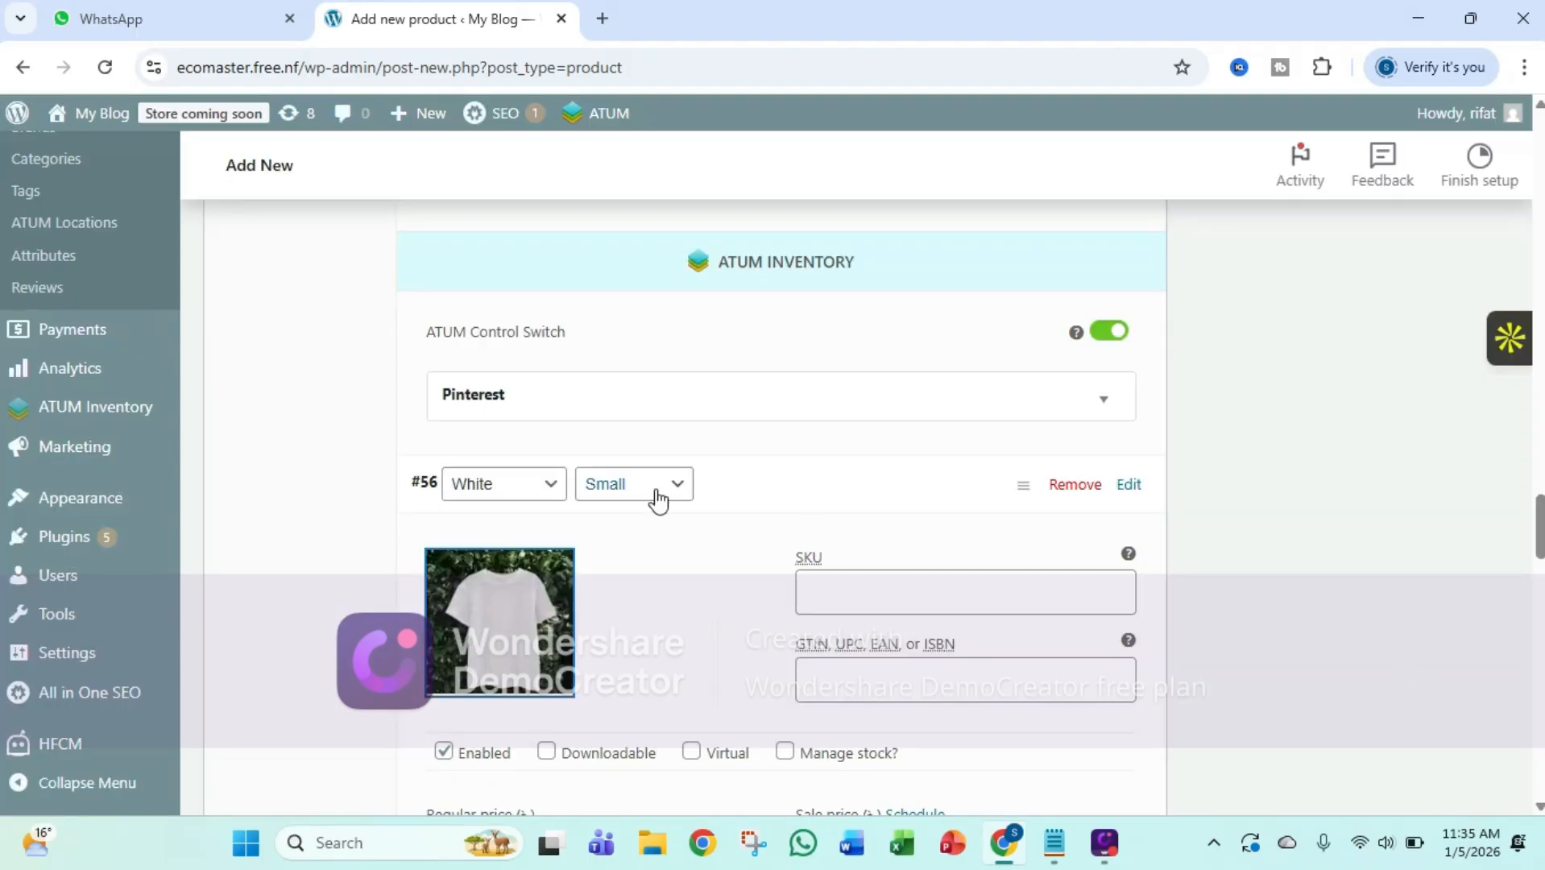
Expand the White, Medium variation and assign white.jpg as its variation image
scroll(655, 497, "down", 3)
scroll(655, 497, "down", 10)
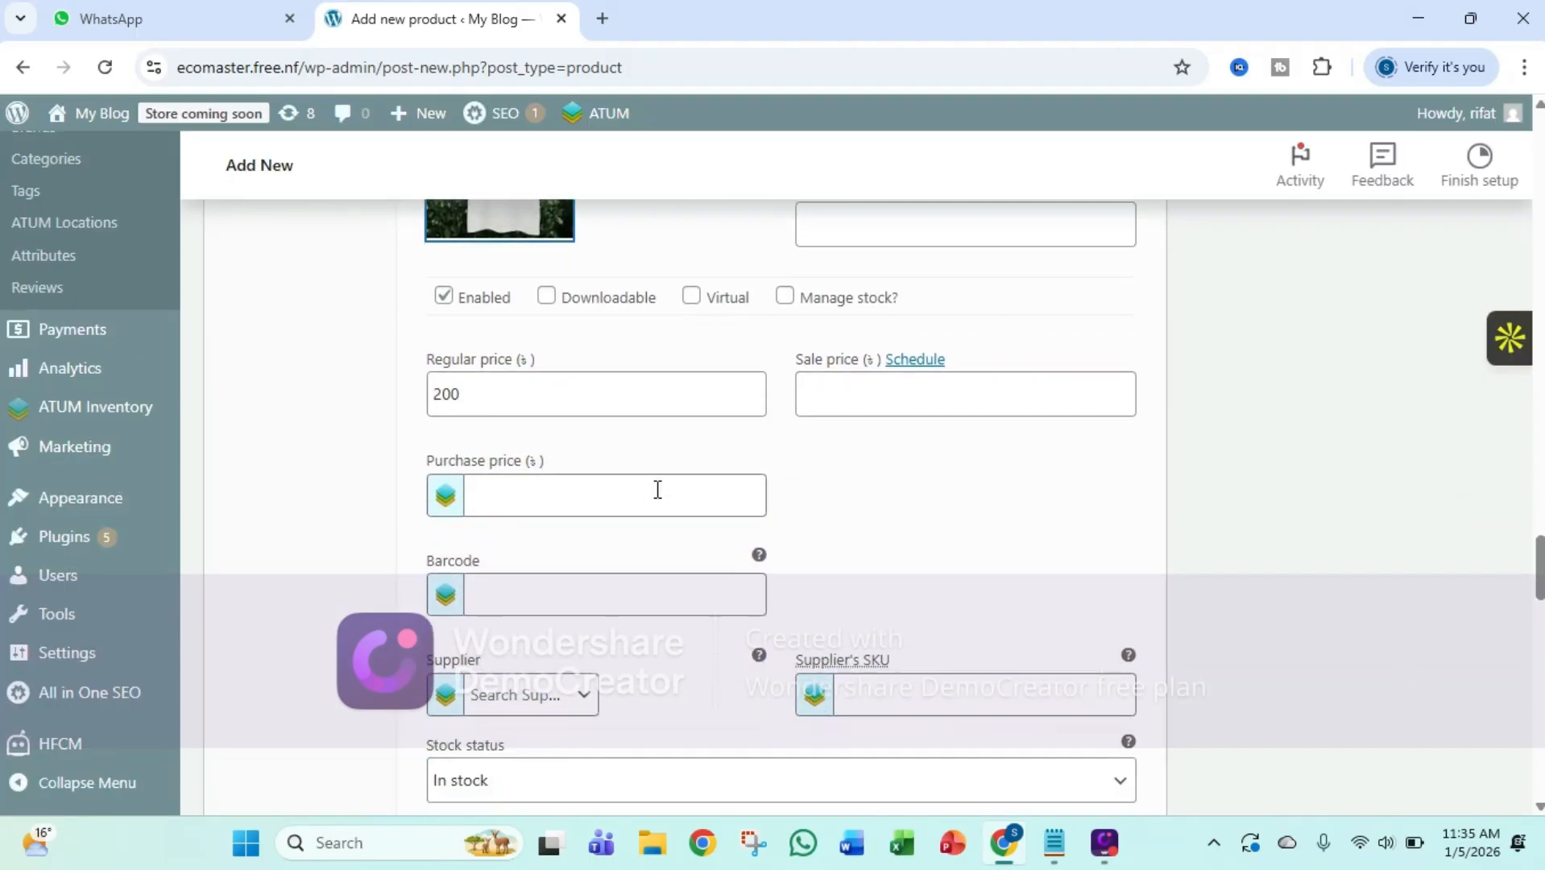
scroll(657, 489, "down", 5)
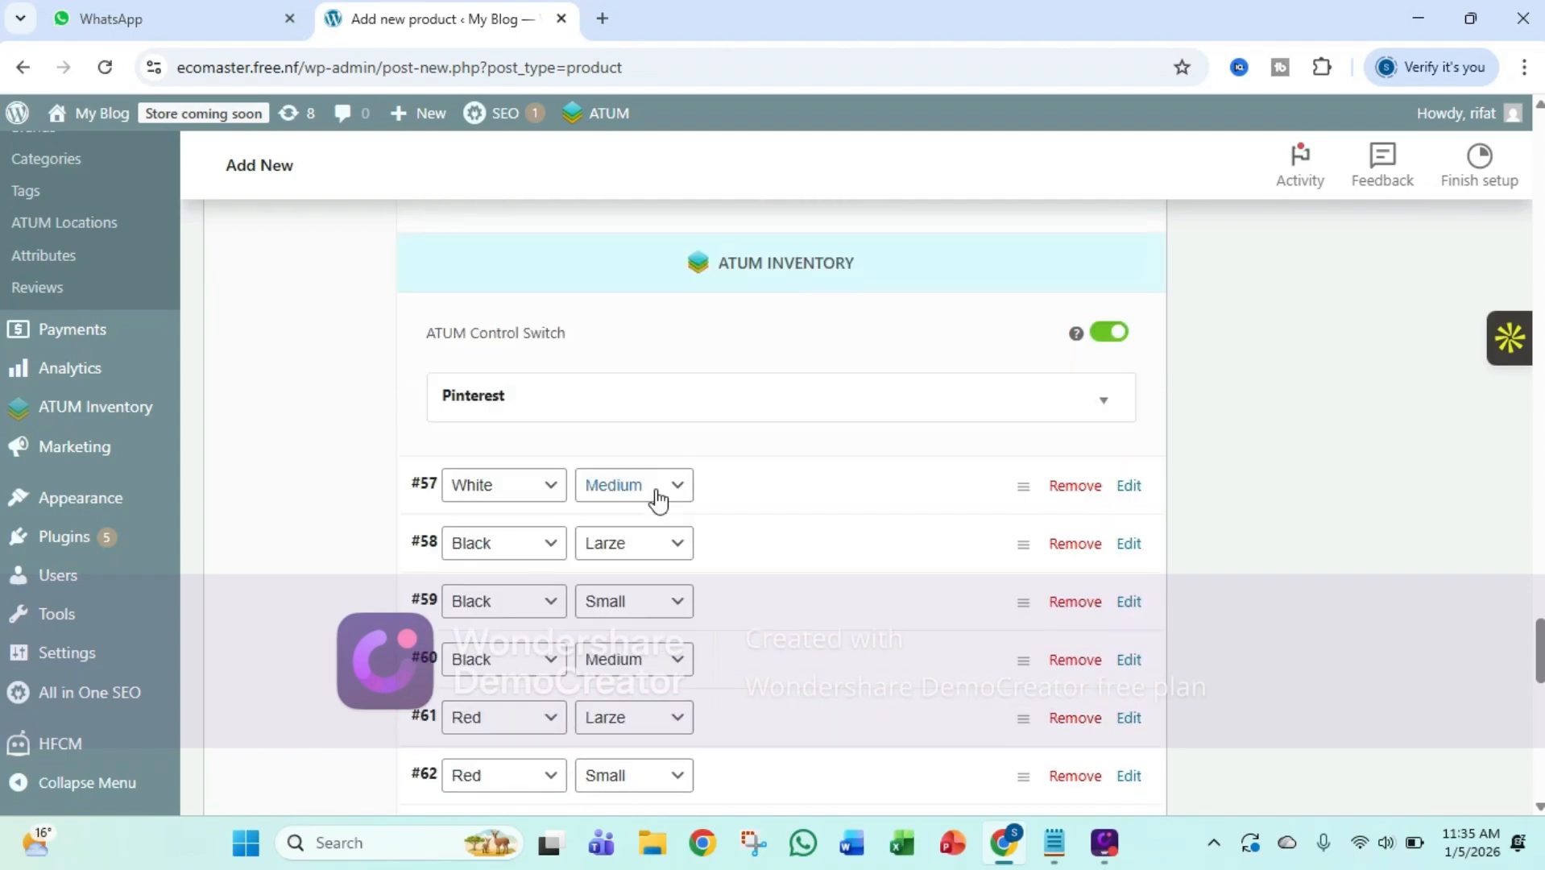
left_click(439, 492)
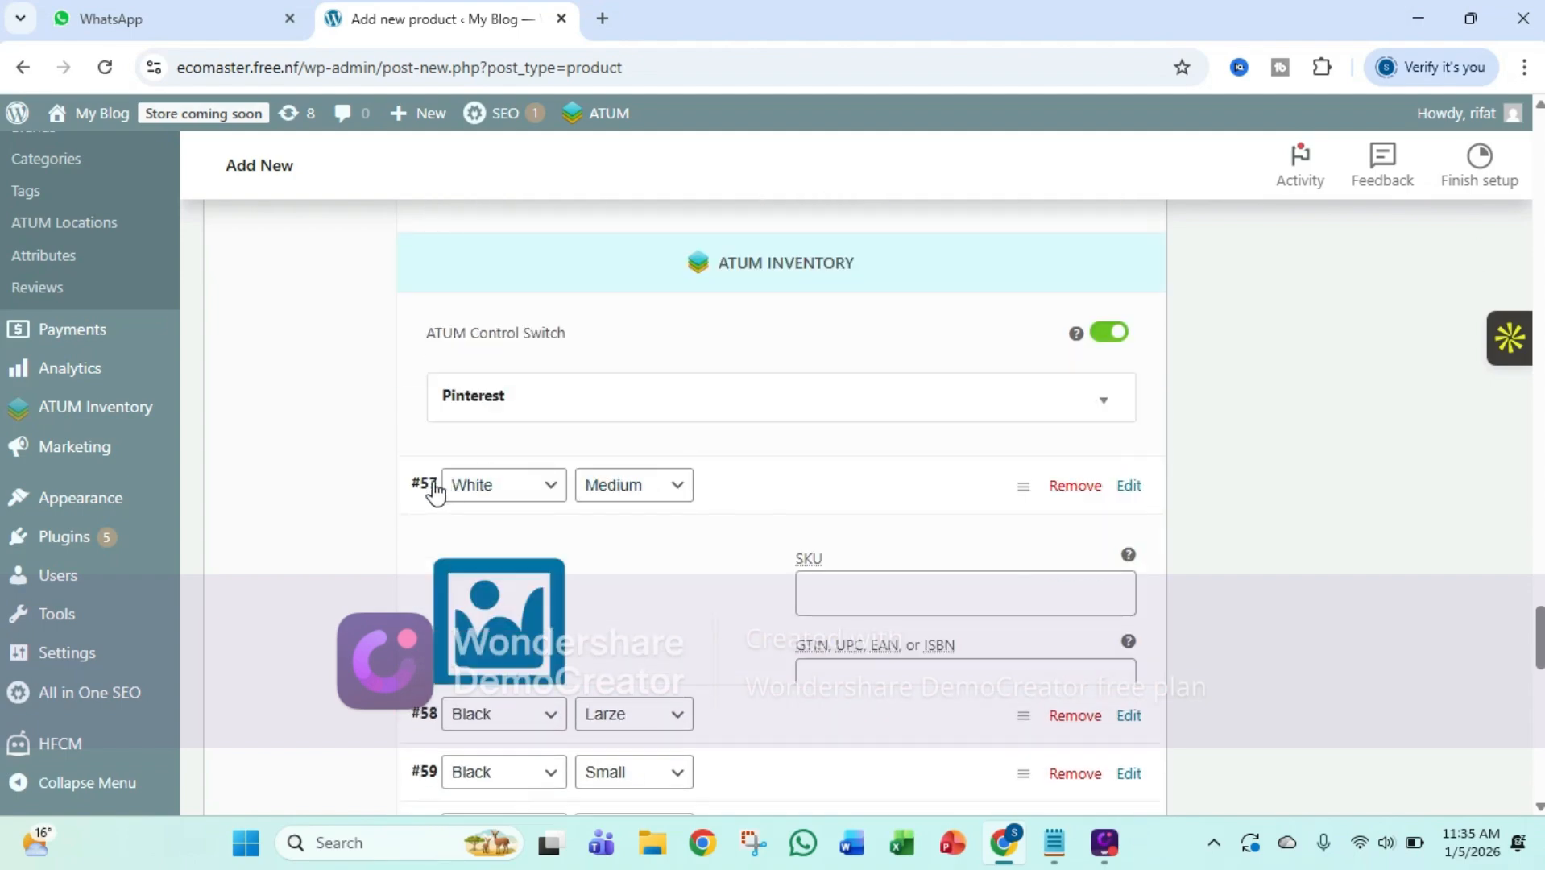
left_click(452, 607)
left_click(149, 407)
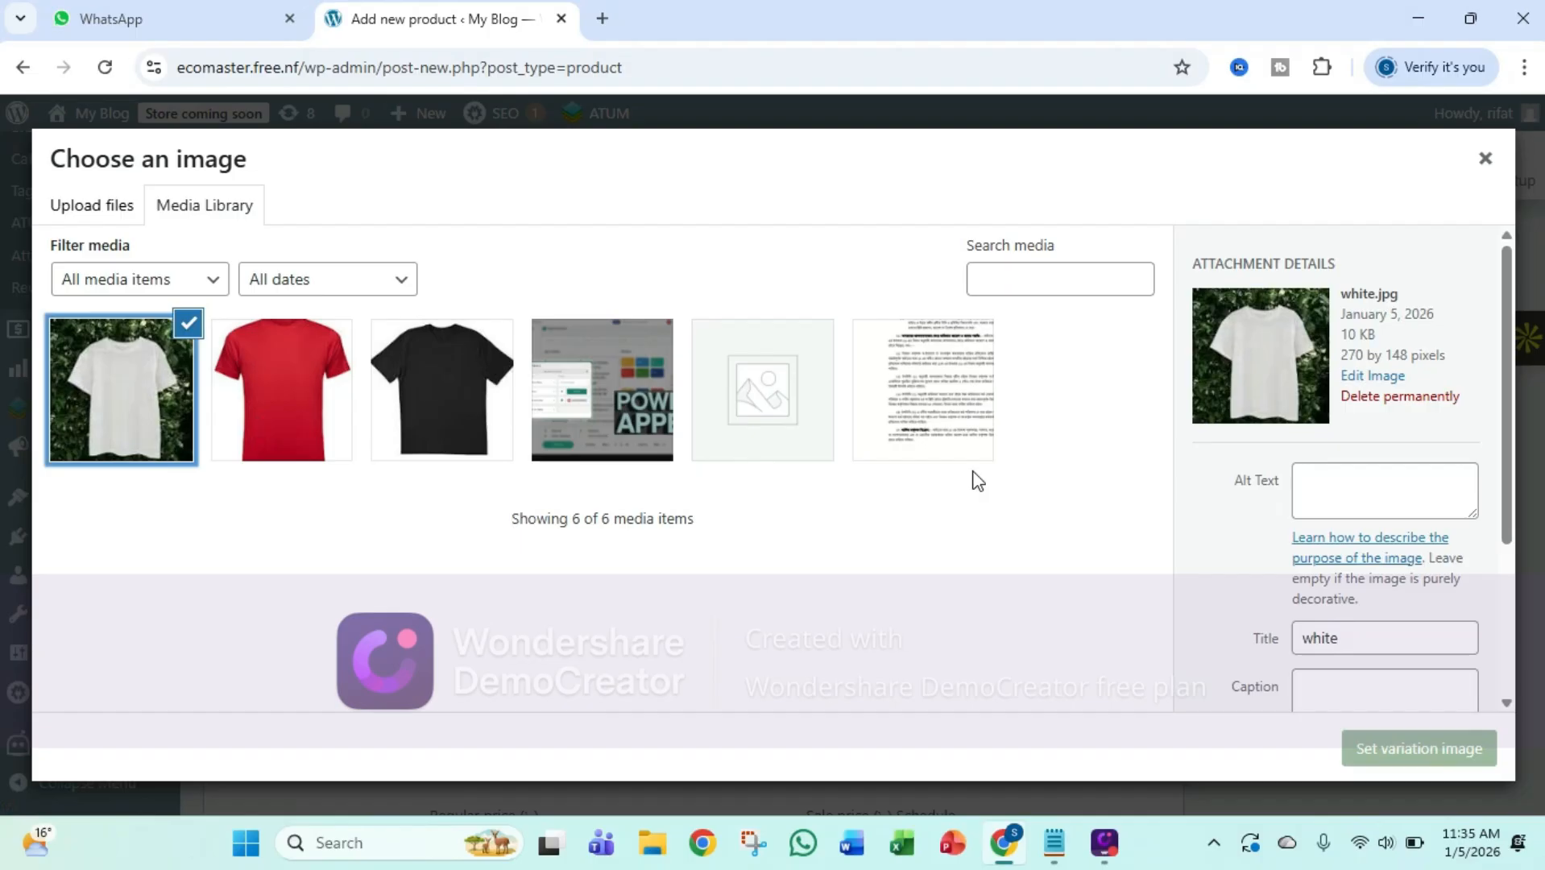
left_click(1397, 758)
Expand the Black, Larze variation and assign black.jpg from the media library as its image
scroll(954, 580, "down", 8)
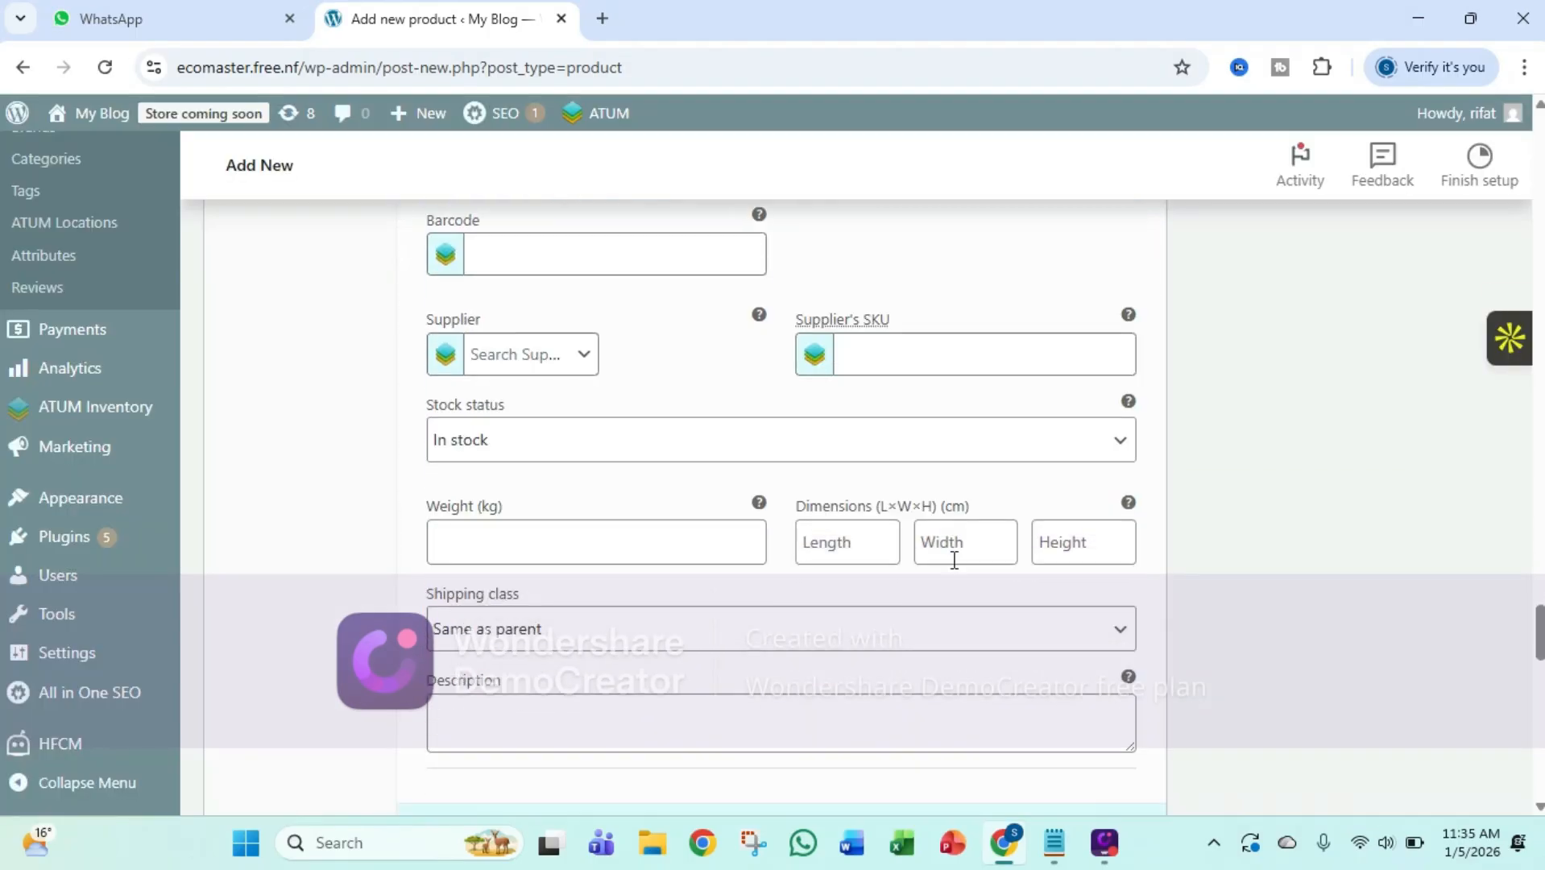
scroll(954, 560, "down", 7)
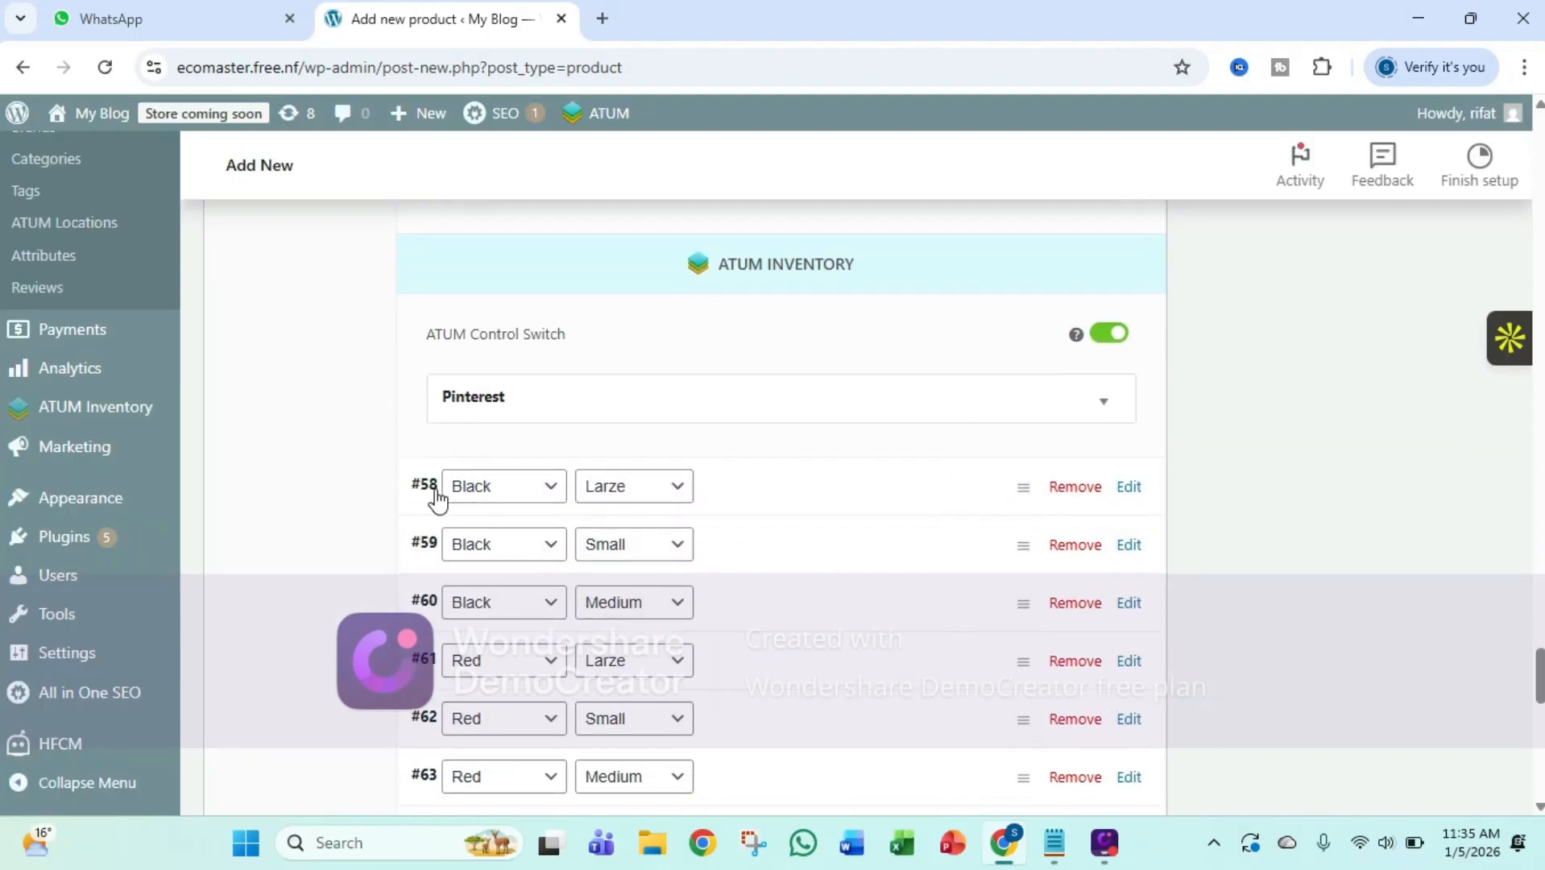
left_click(437, 493)
left_click(504, 588)
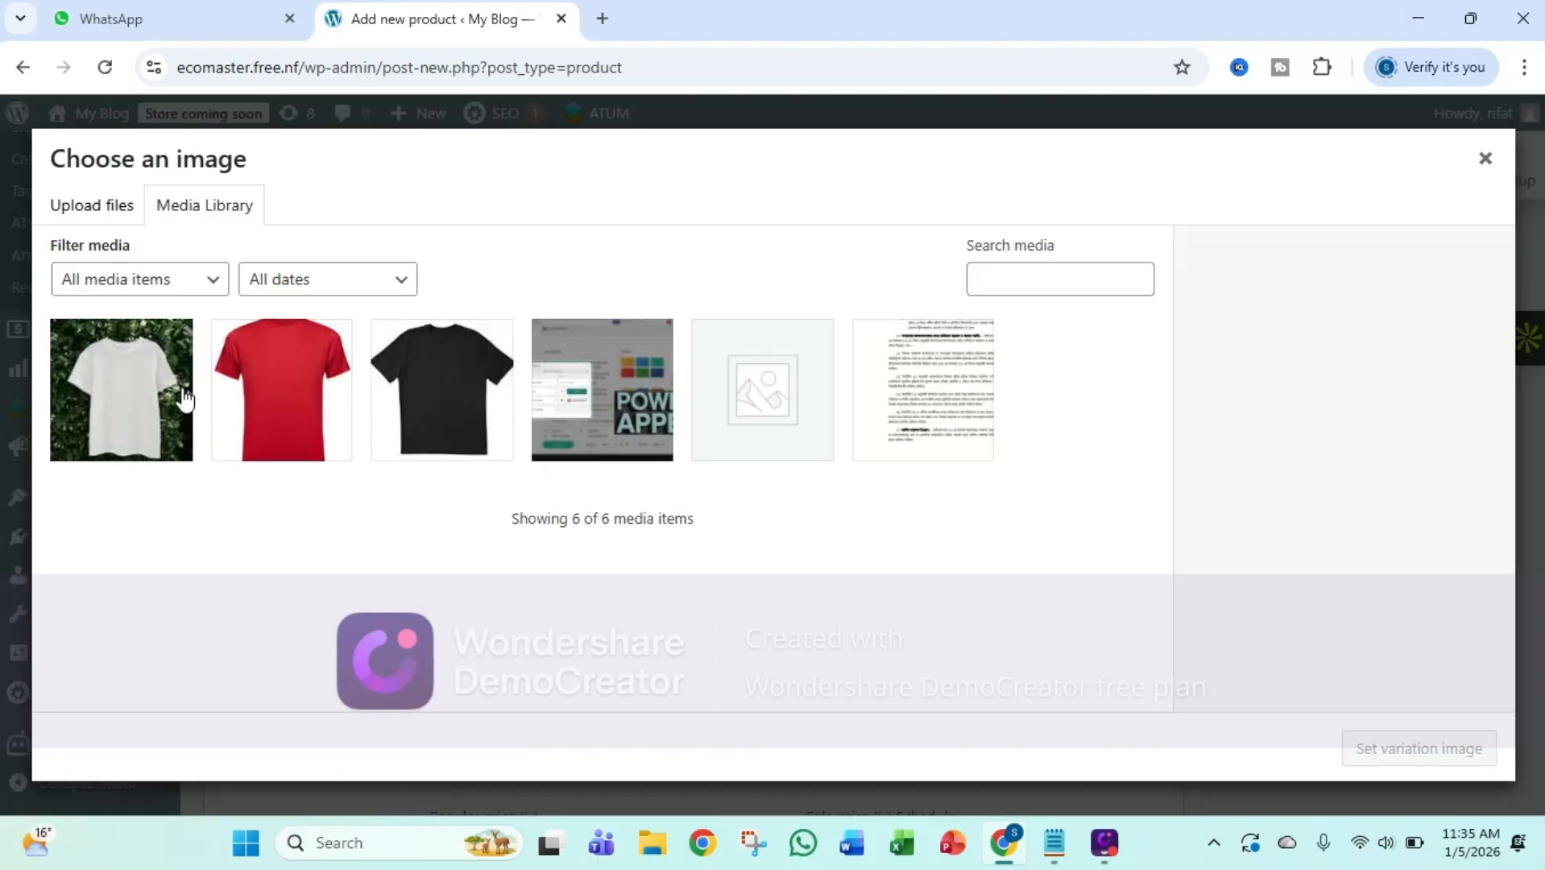
left_click(431, 427)
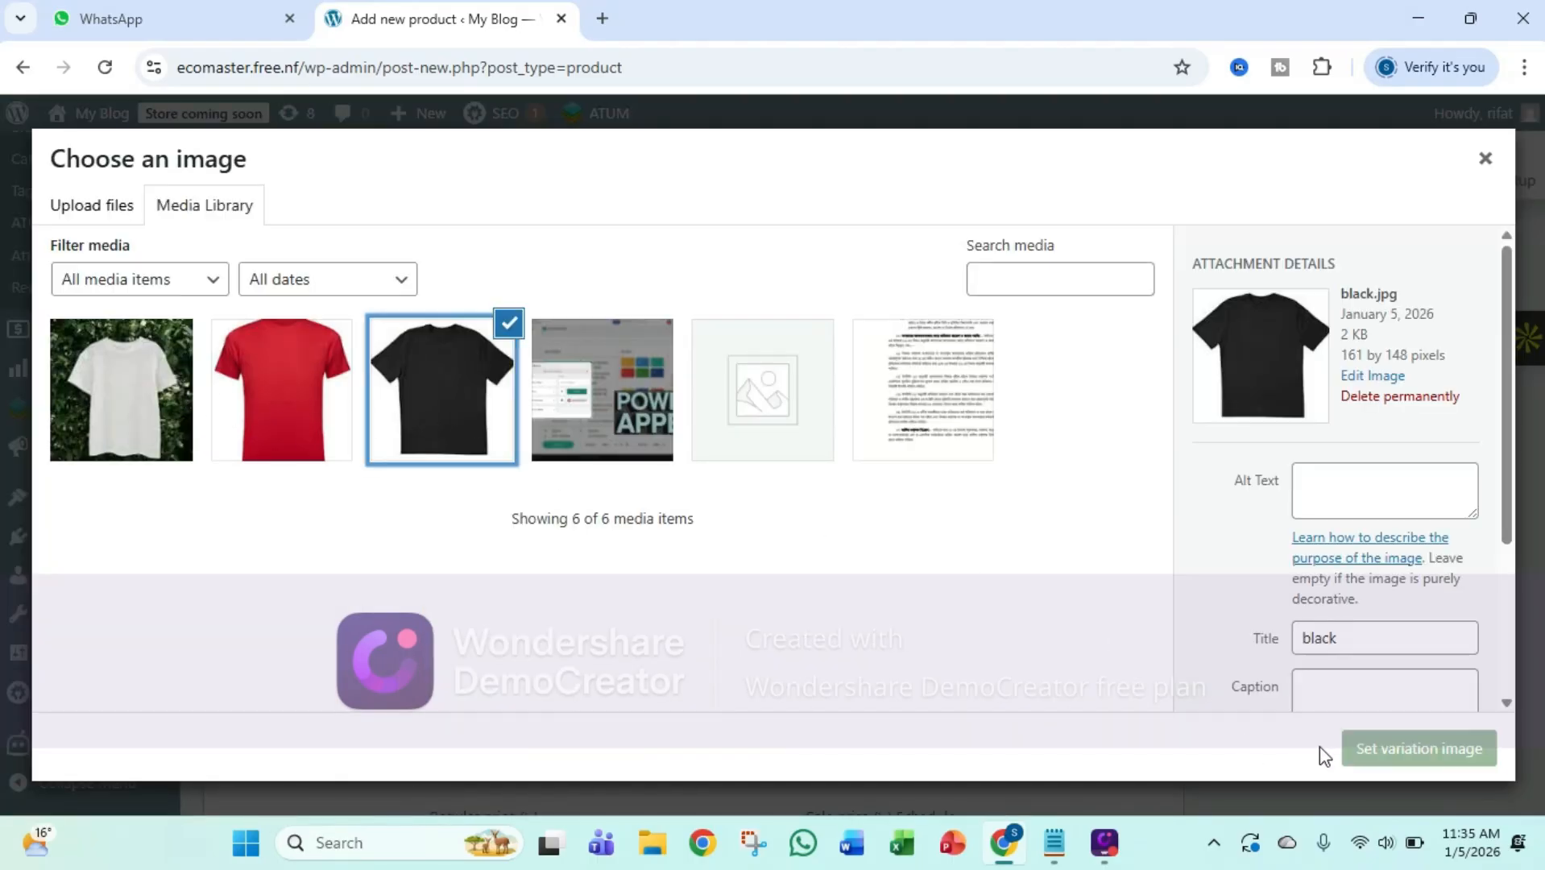
left_click(1350, 749)
Expand the Black, Small variation and assign the black T-shirt picture as its variation image
scroll(1233, 603, "down", 4)
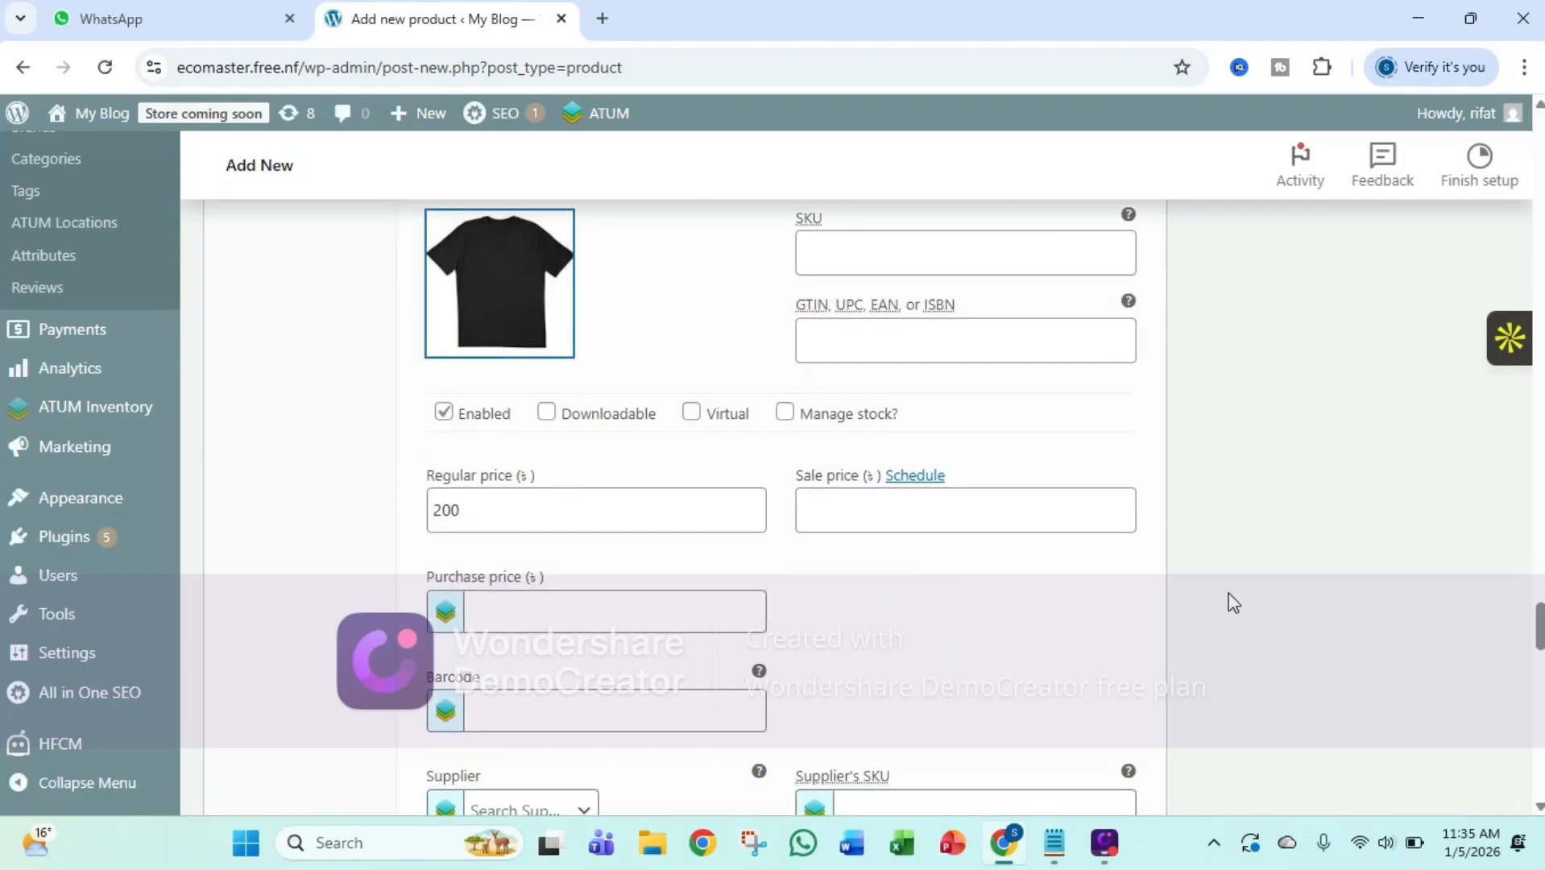
scroll(1233, 603, "down", 7)
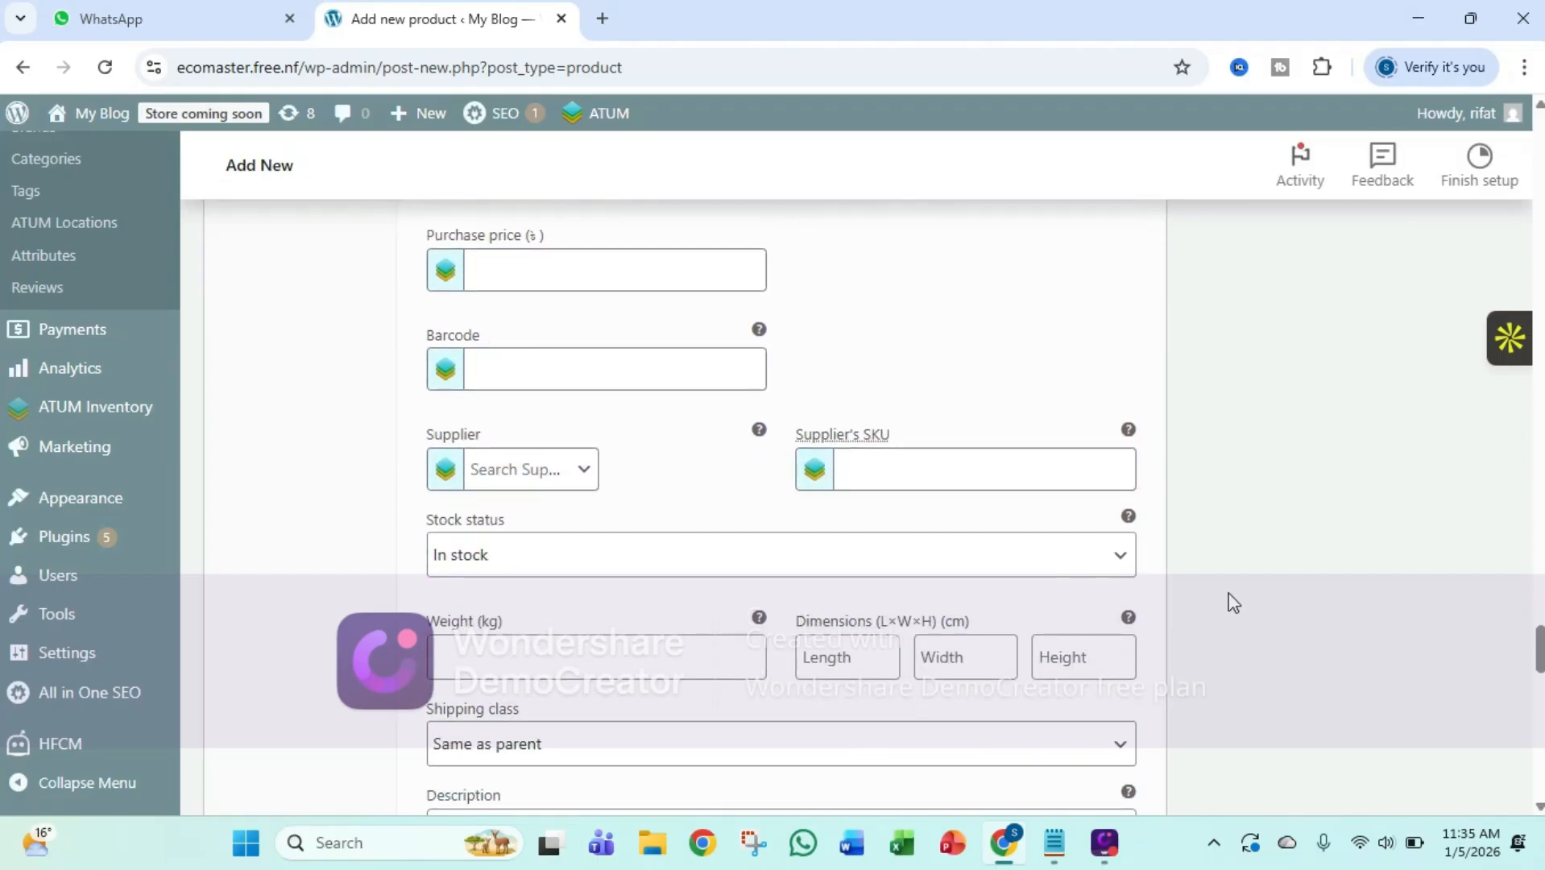
scroll(1233, 603, "down", 6)
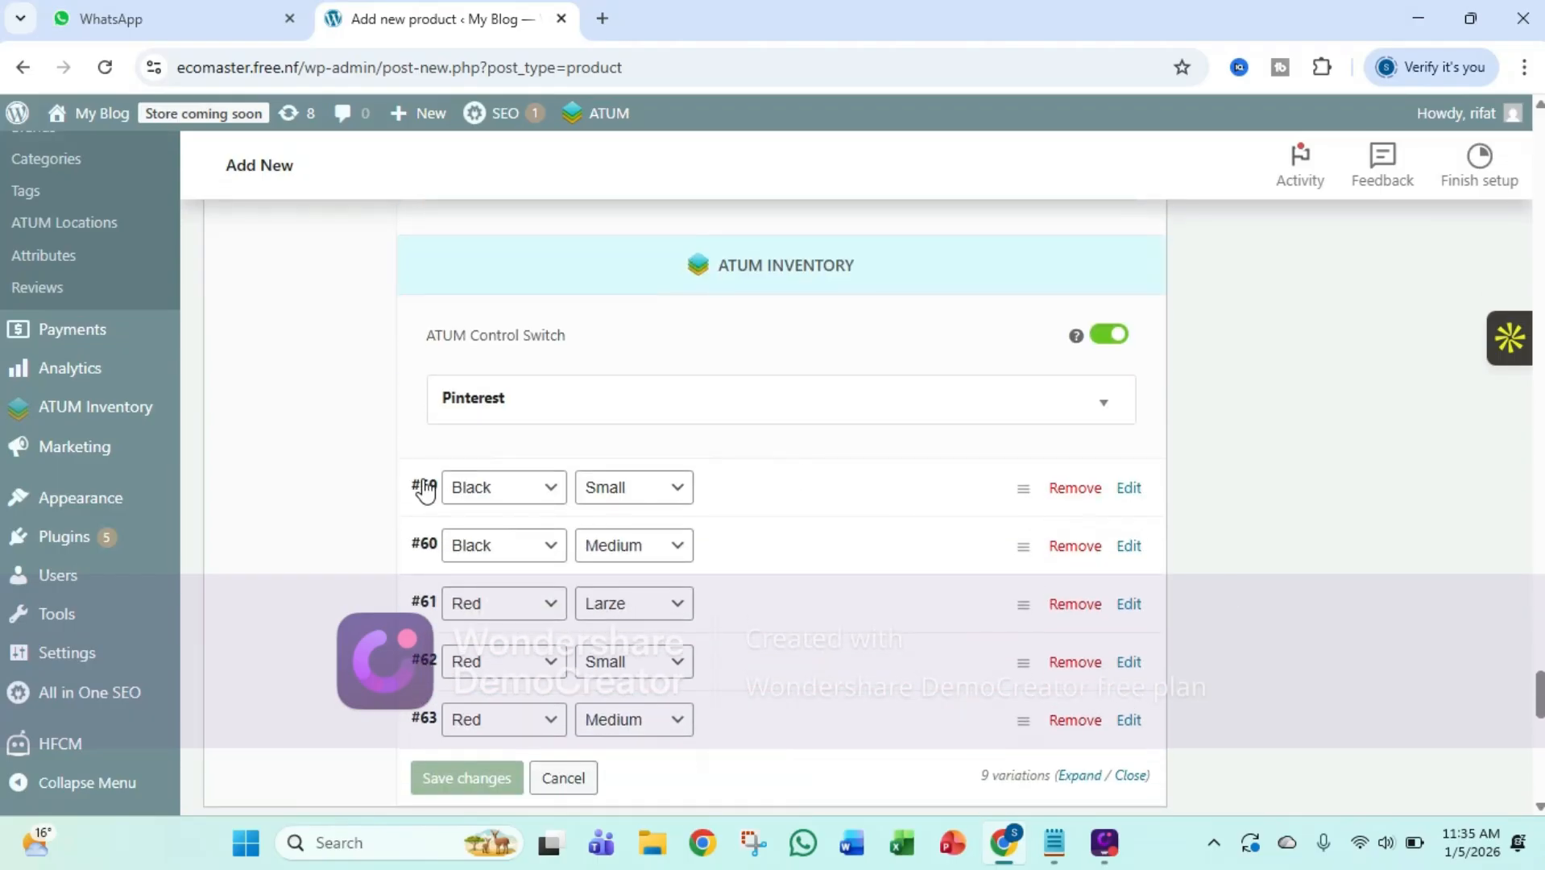
left_click(424, 493)
left_click(493, 597)
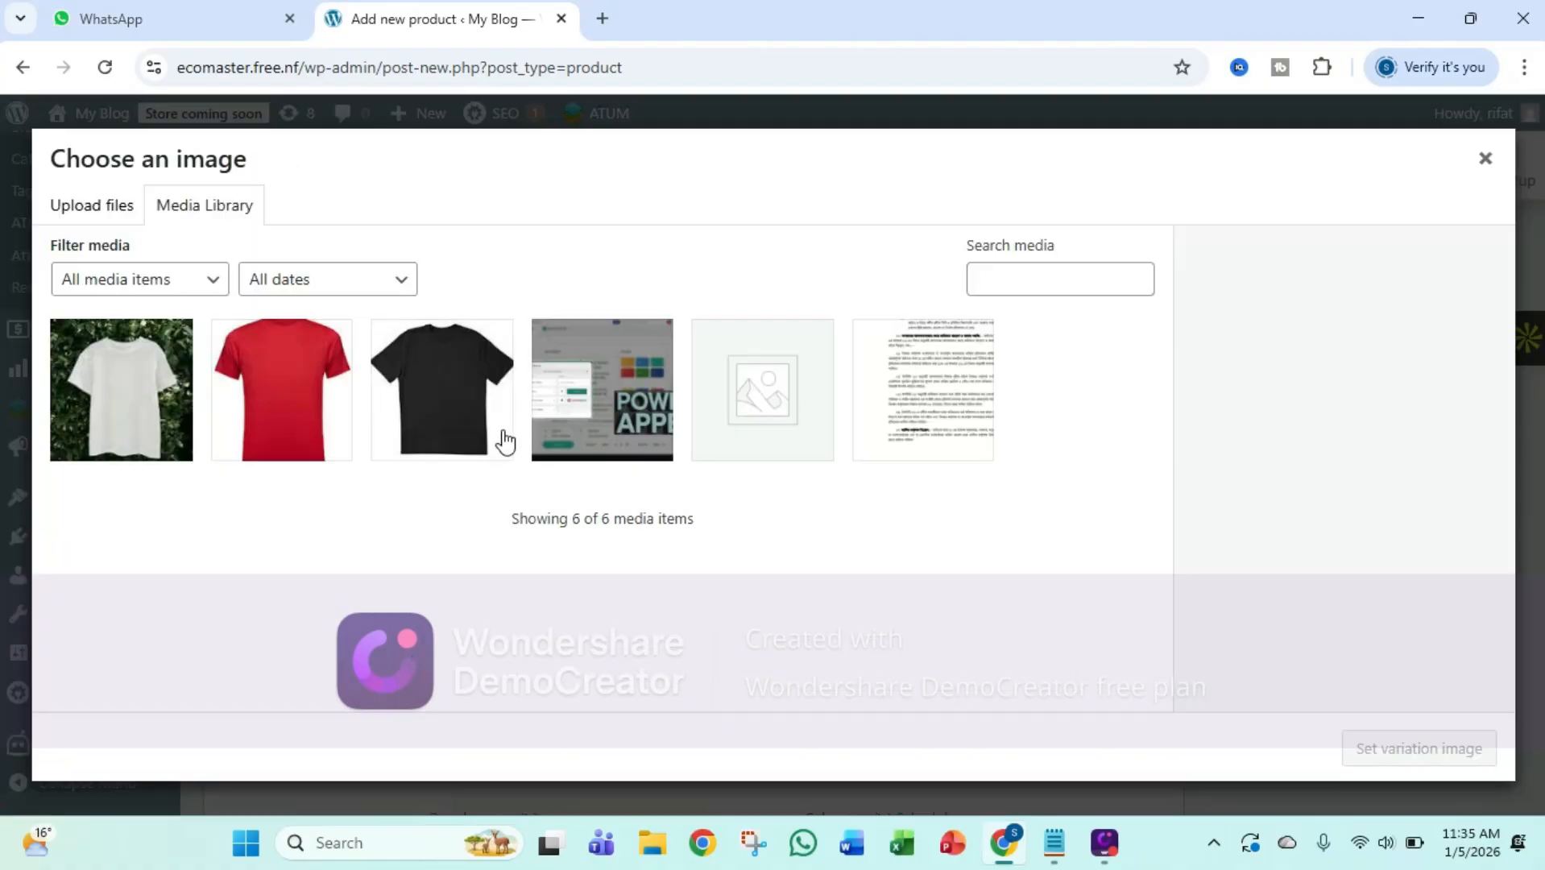
left_click(477, 423)
left_click(1393, 758)
Expand the Black, Medium variation and assign black.jpg as its variation image
scroll(911, 589, "down", 4)
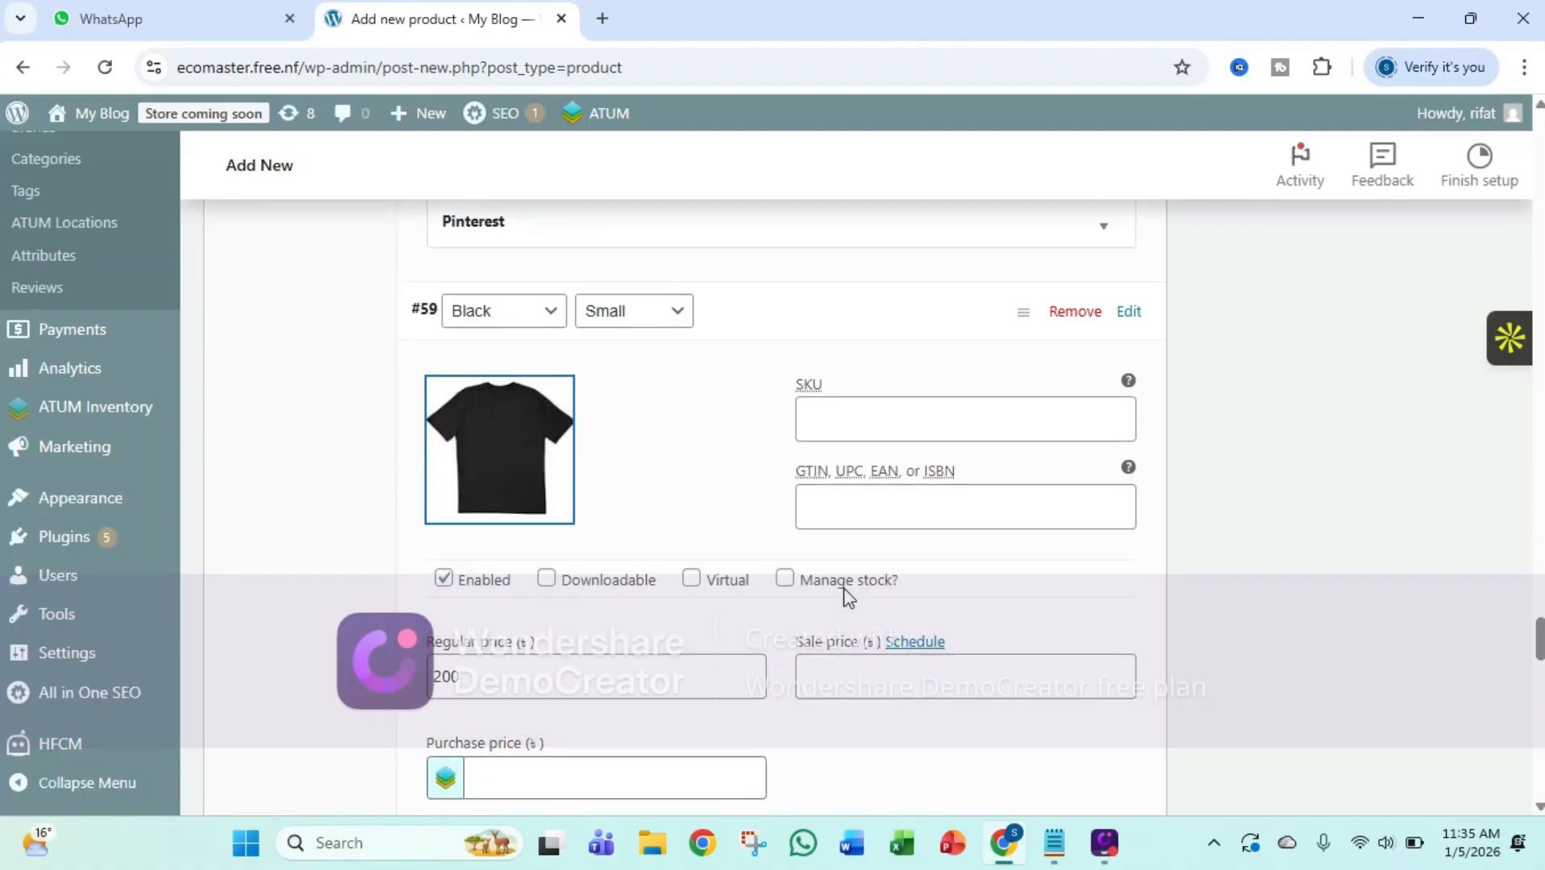
scroll(610, 590, "down", 12)
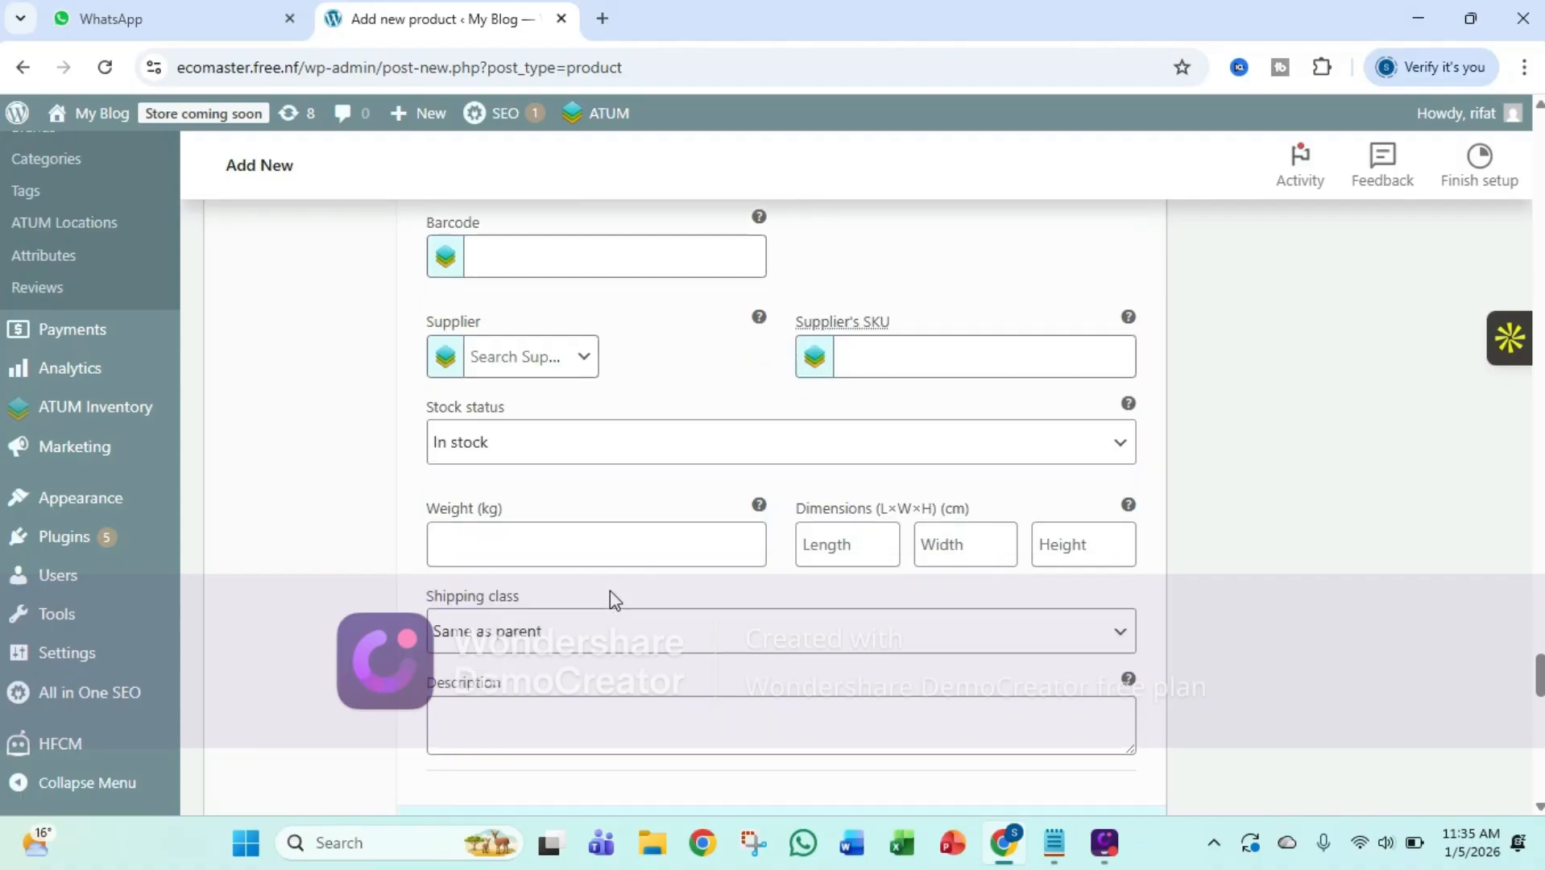
left_click(425, 601)
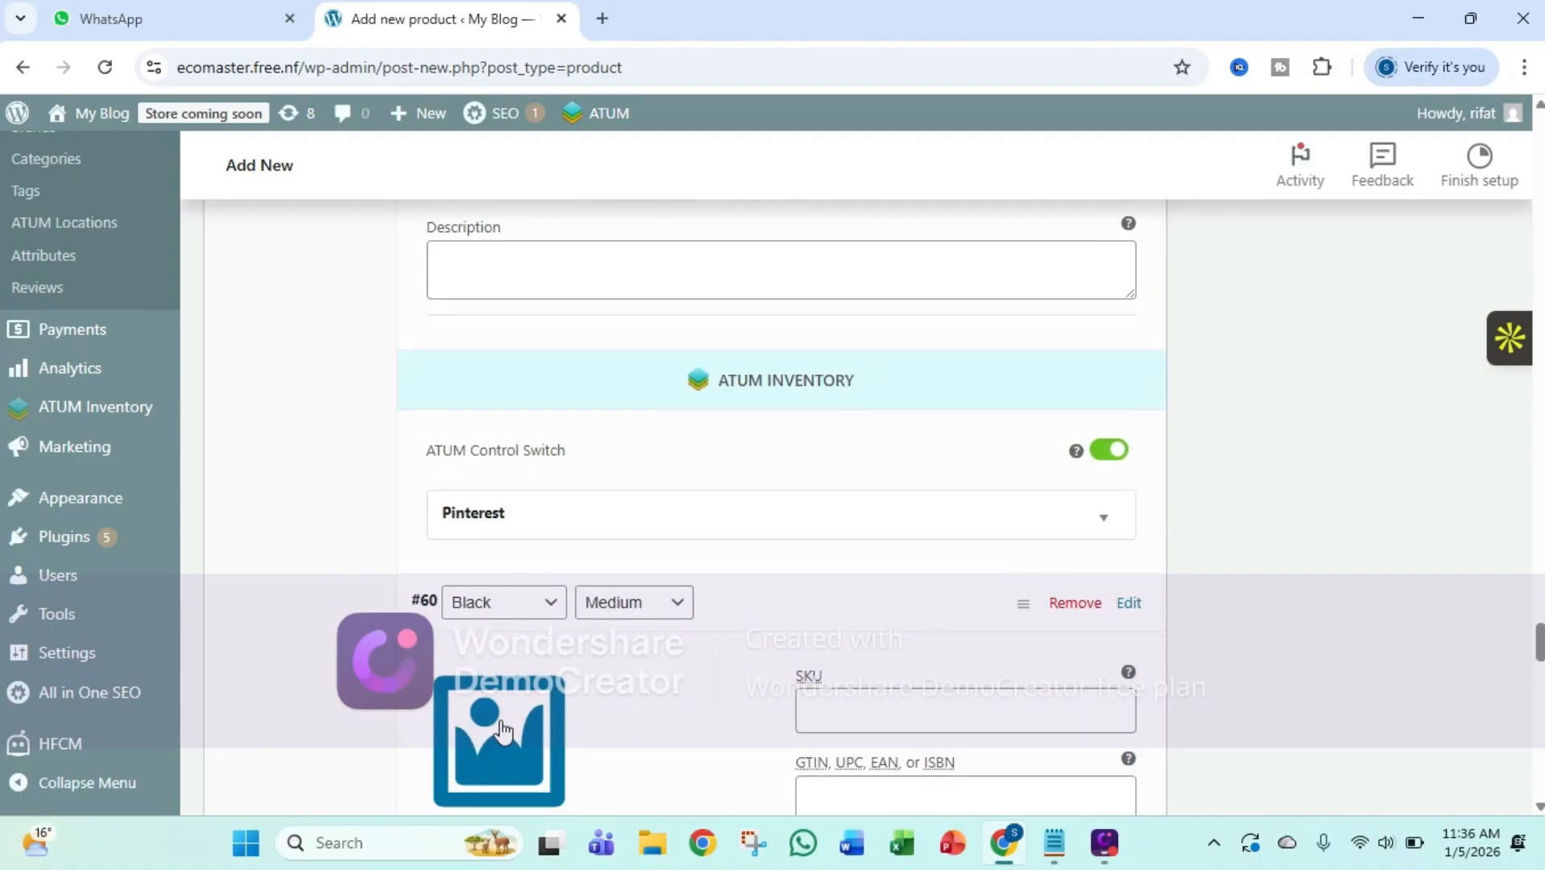
left_click(499, 729)
left_click(471, 435)
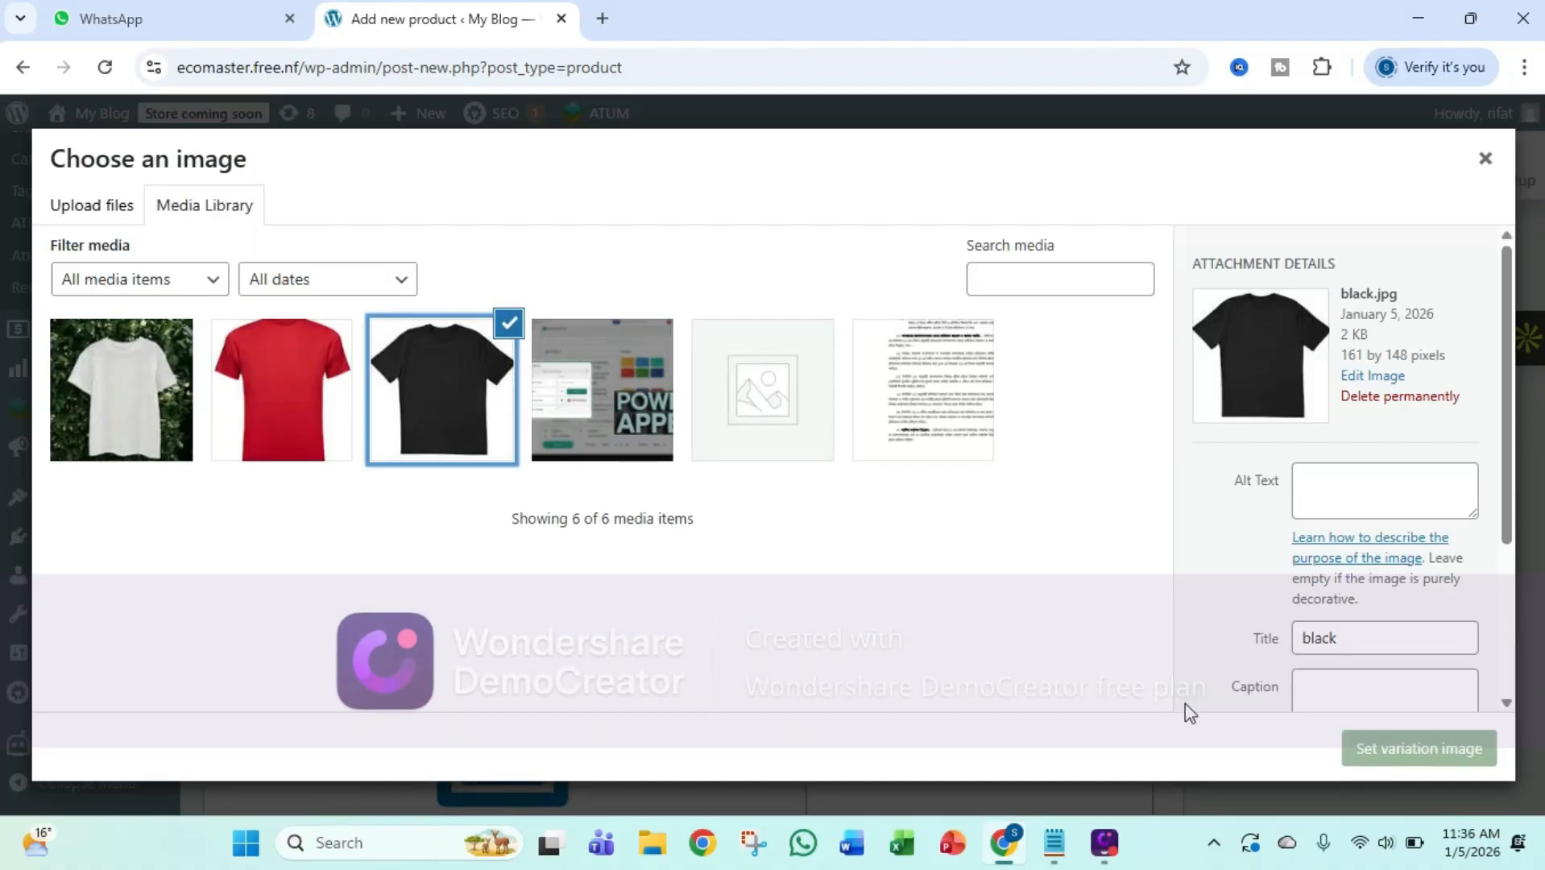
left_click(1376, 742)
Expand the Red, Larze variation and assign the red T-shirt picture from the media library as its image
scroll(845, 510, "down", 12)
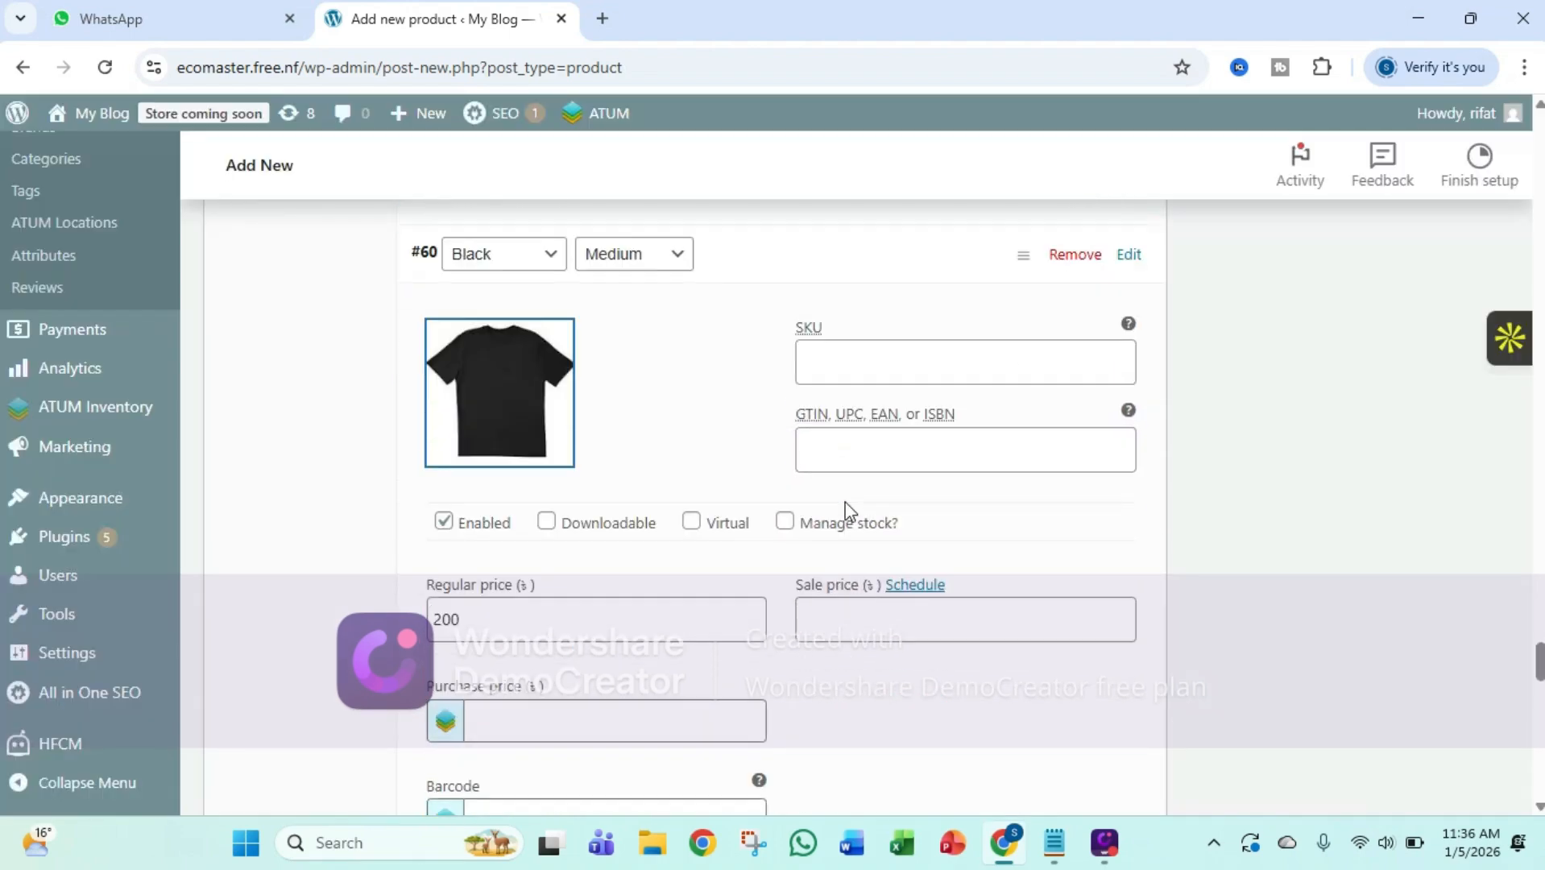
scroll(766, 495, "down", 4)
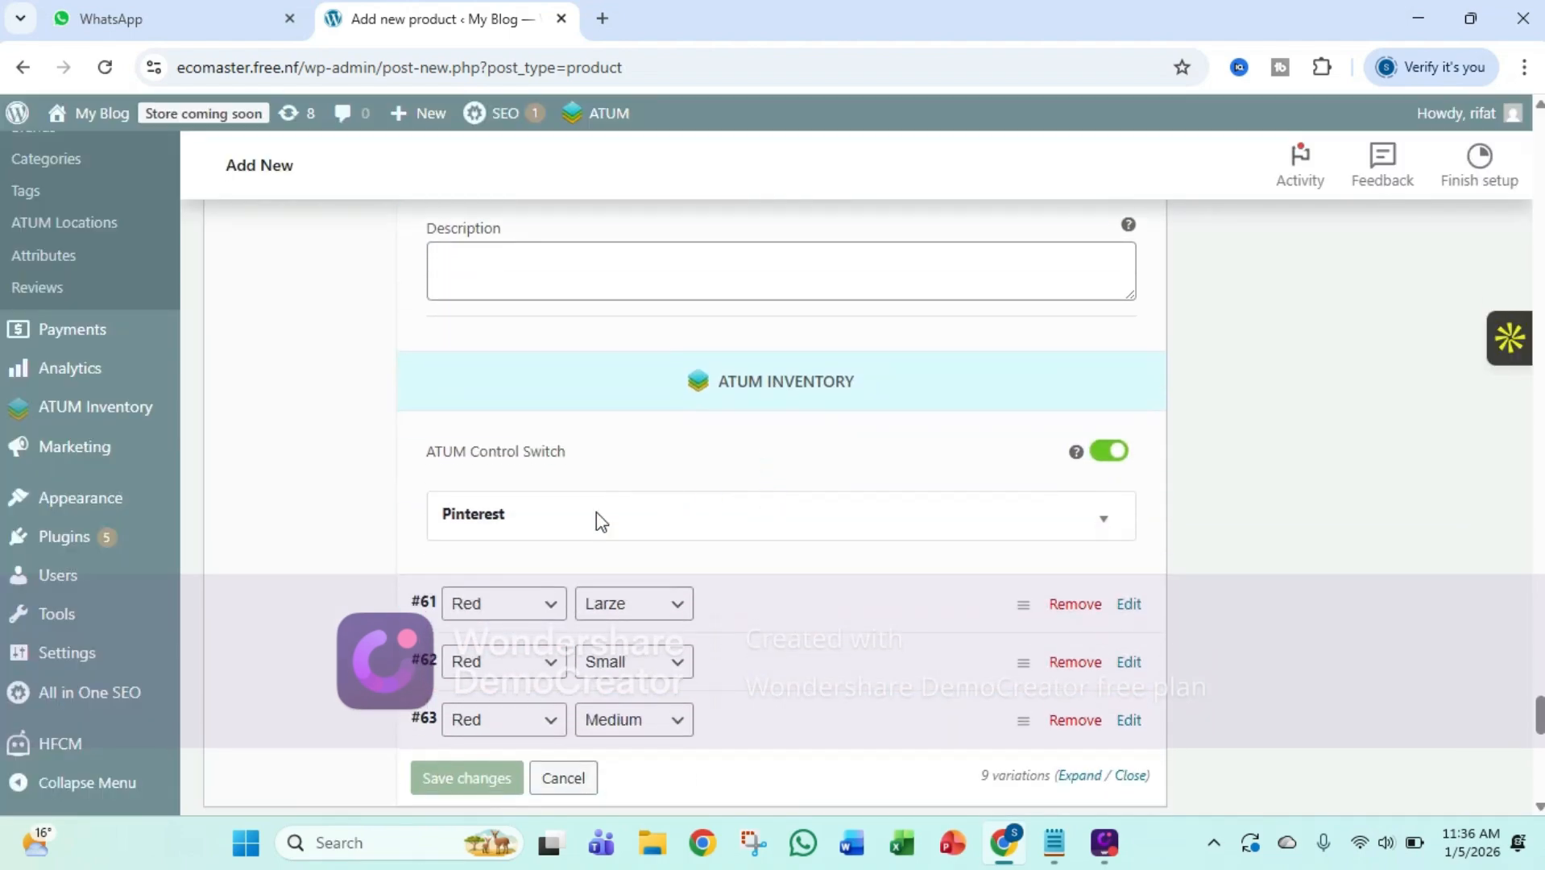
left_click(426, 611)
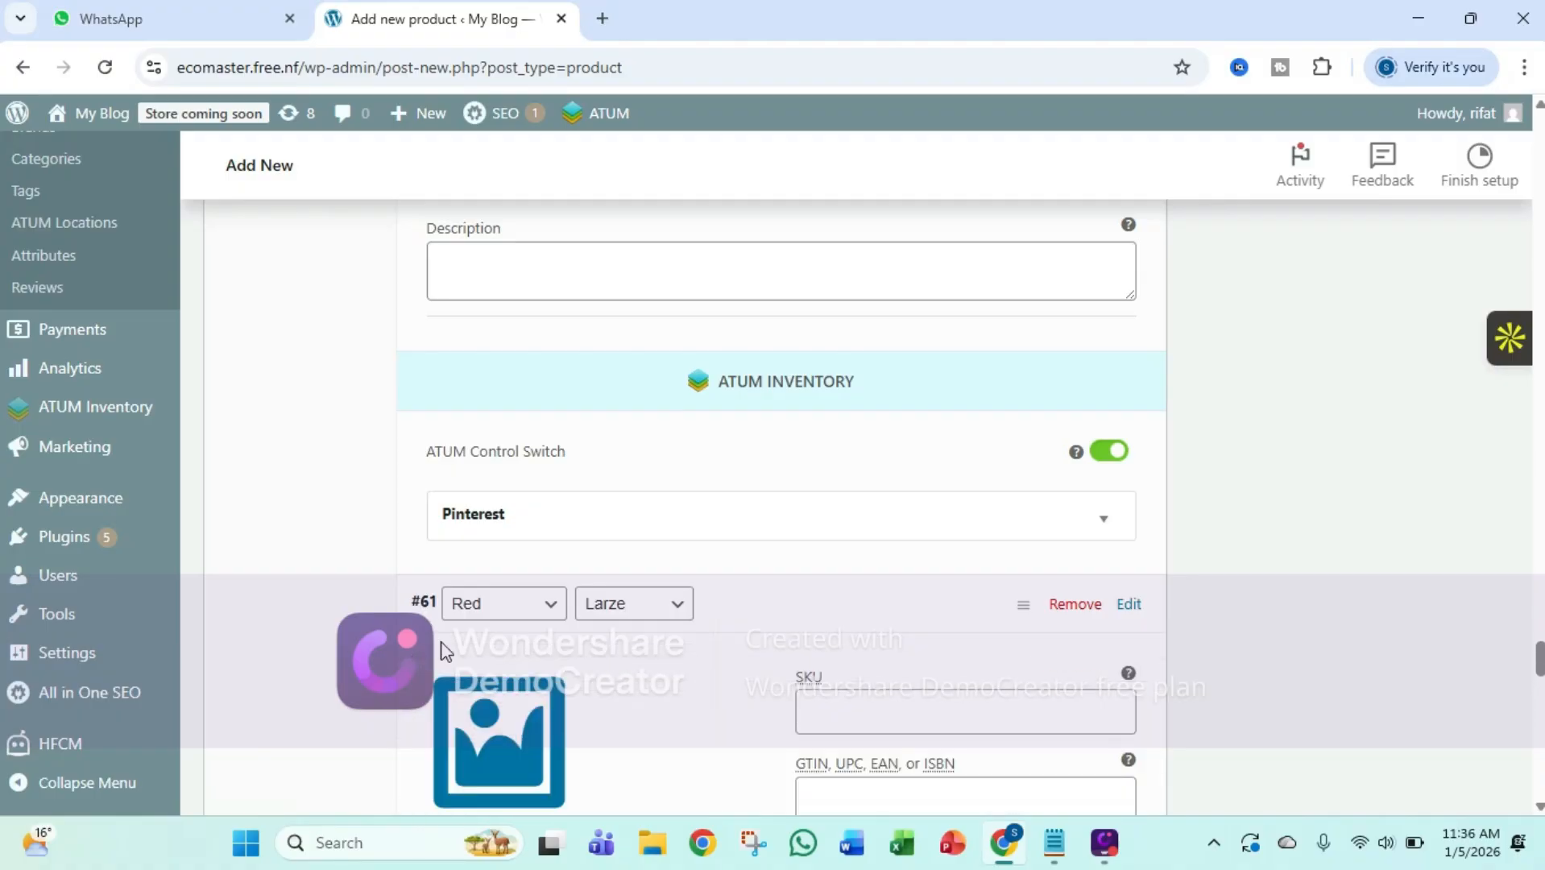
left_click(482, 742)
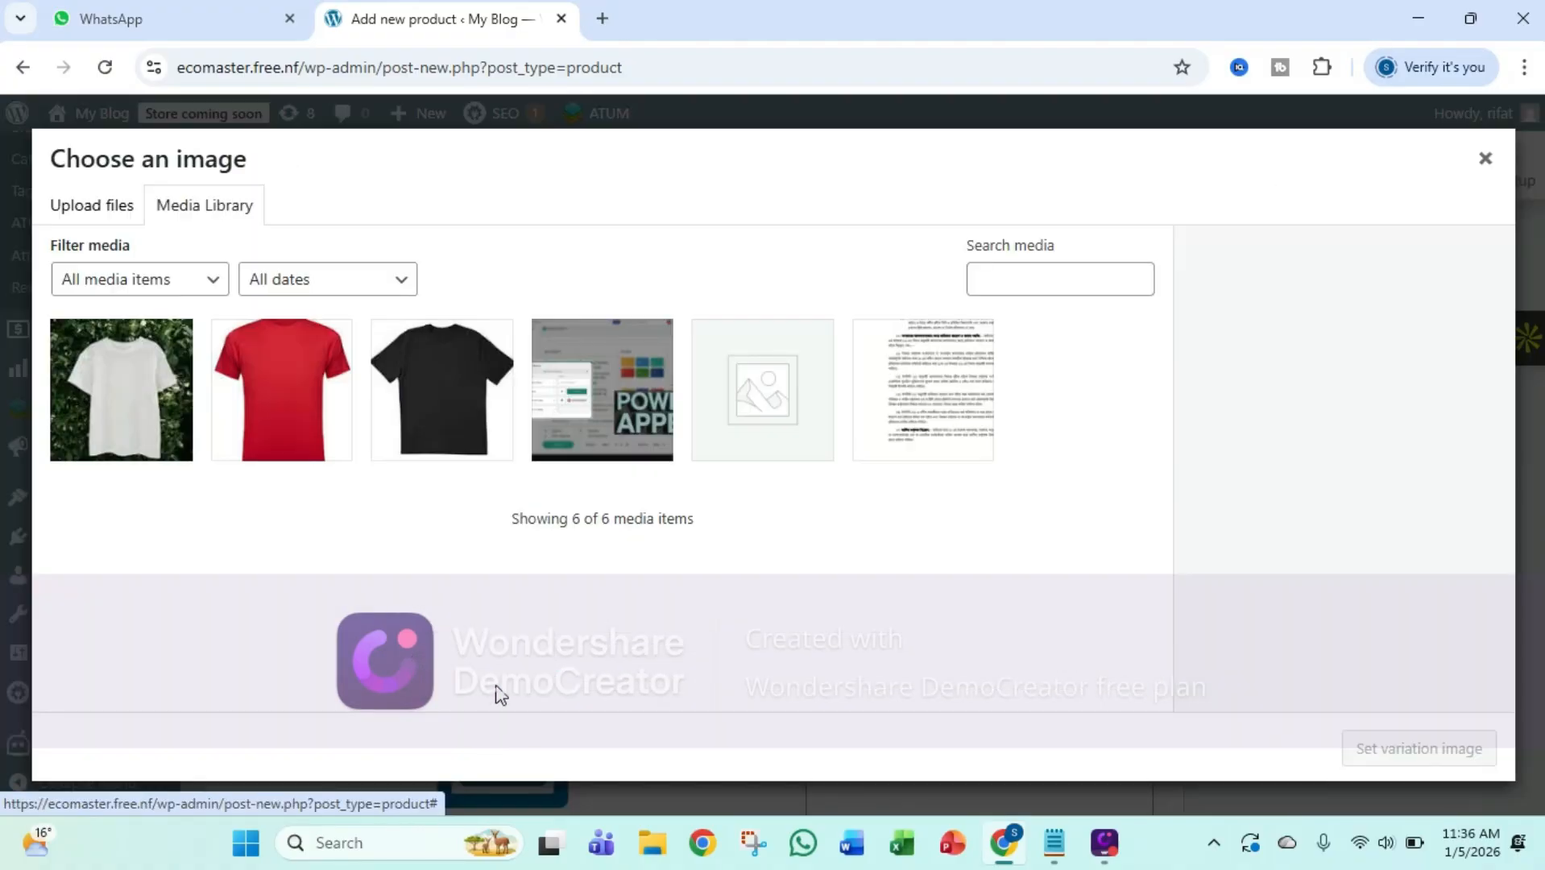
left_click(307, 452)
left_click(1420, 749)
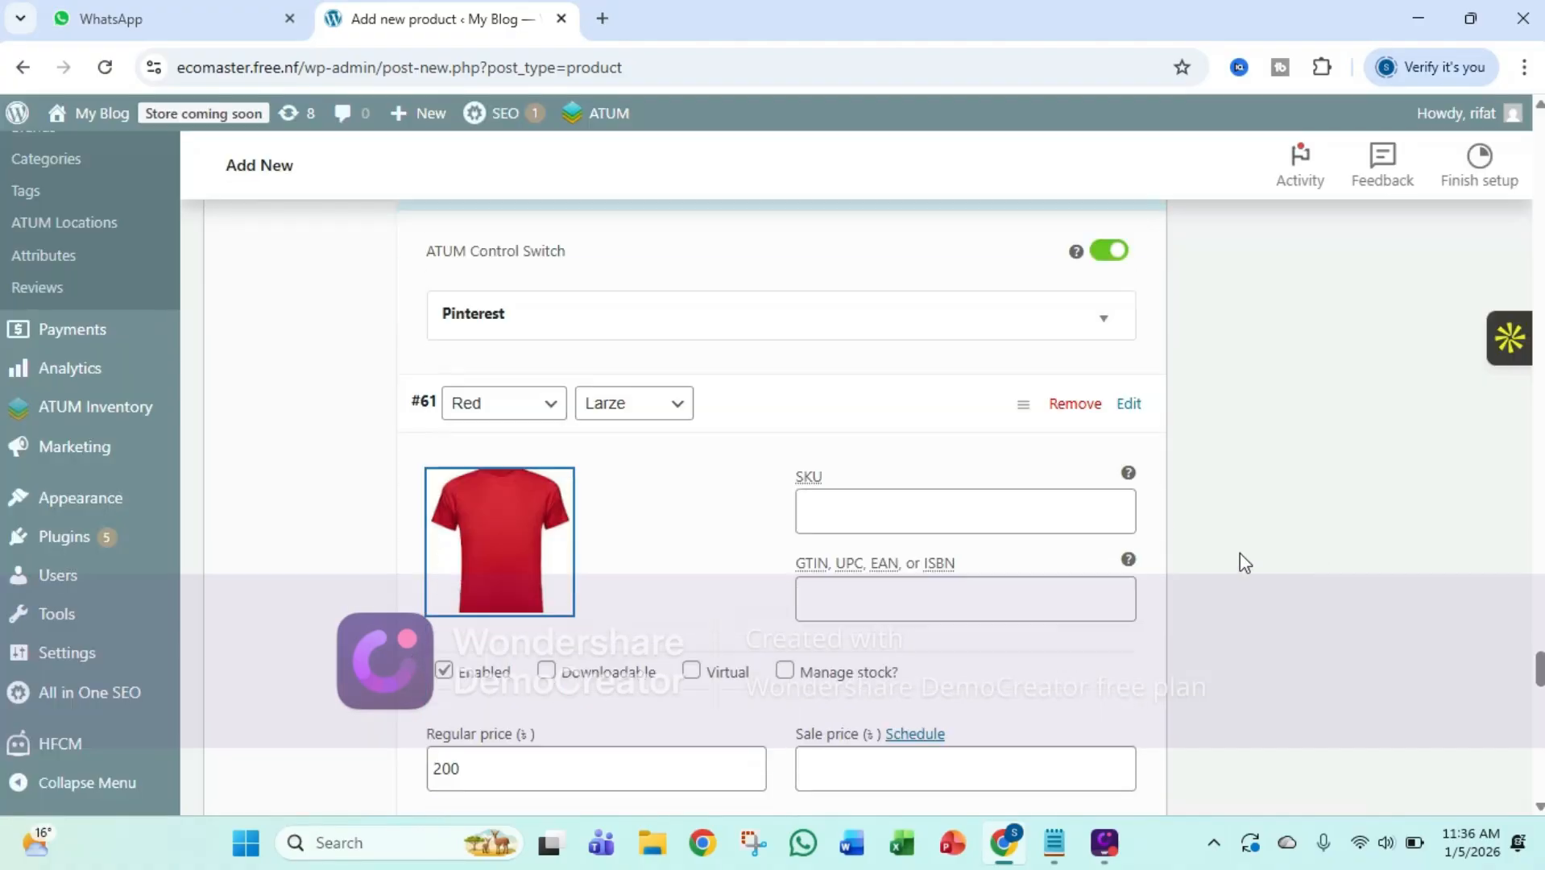
scroll(1244, 556, "down", 6)
scroll(1240, 553, "down", 8)
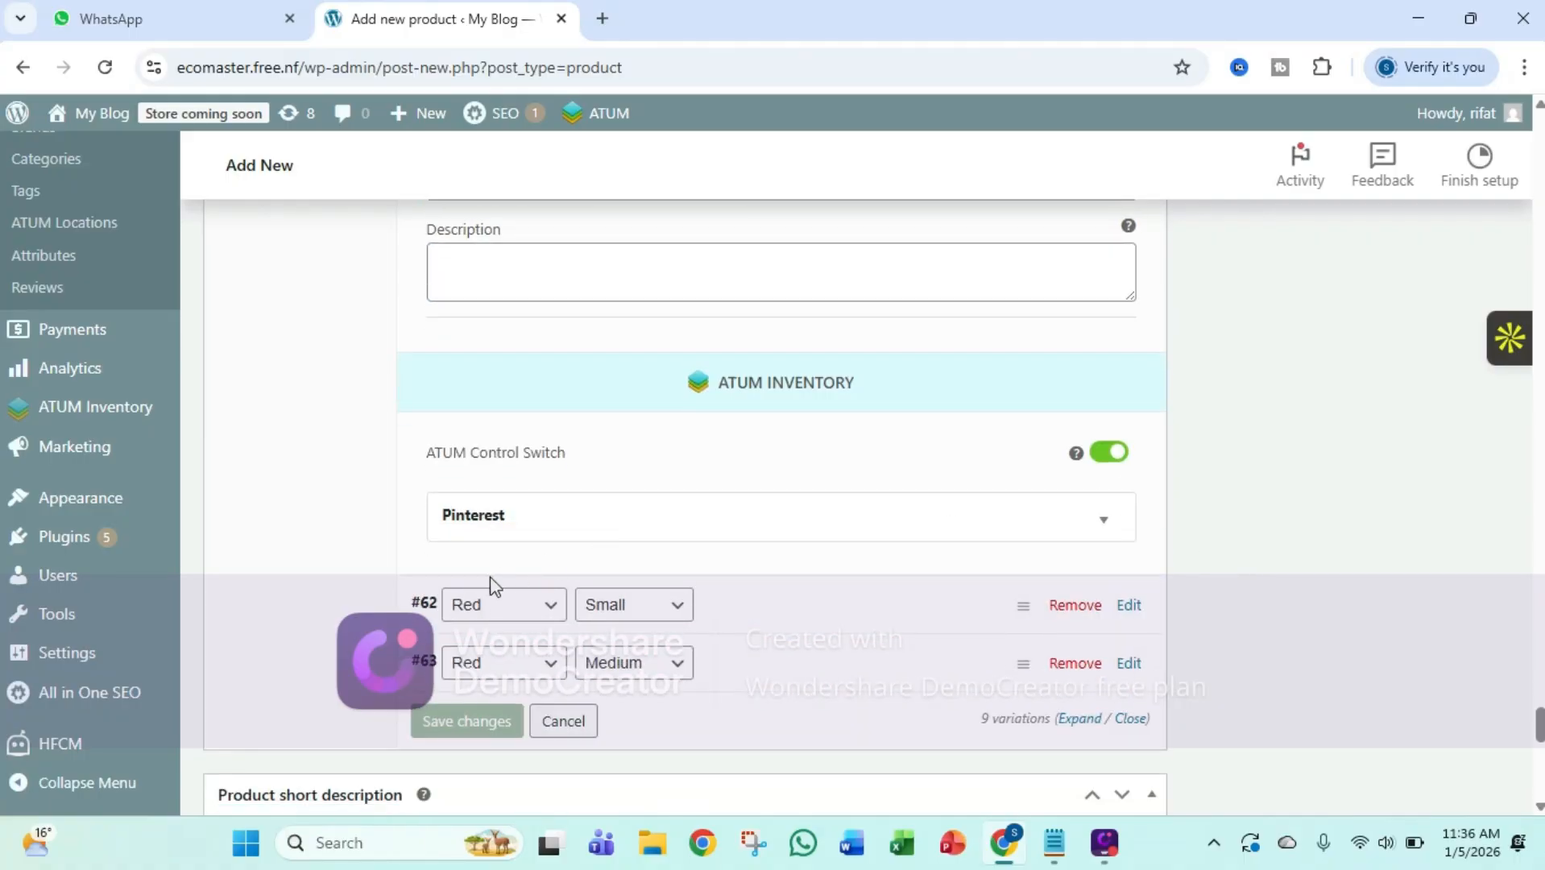
Expand the Red, Small variation and assign red.jpg from the media library as its image
left_click(420, 603)
left_click(514, 743)
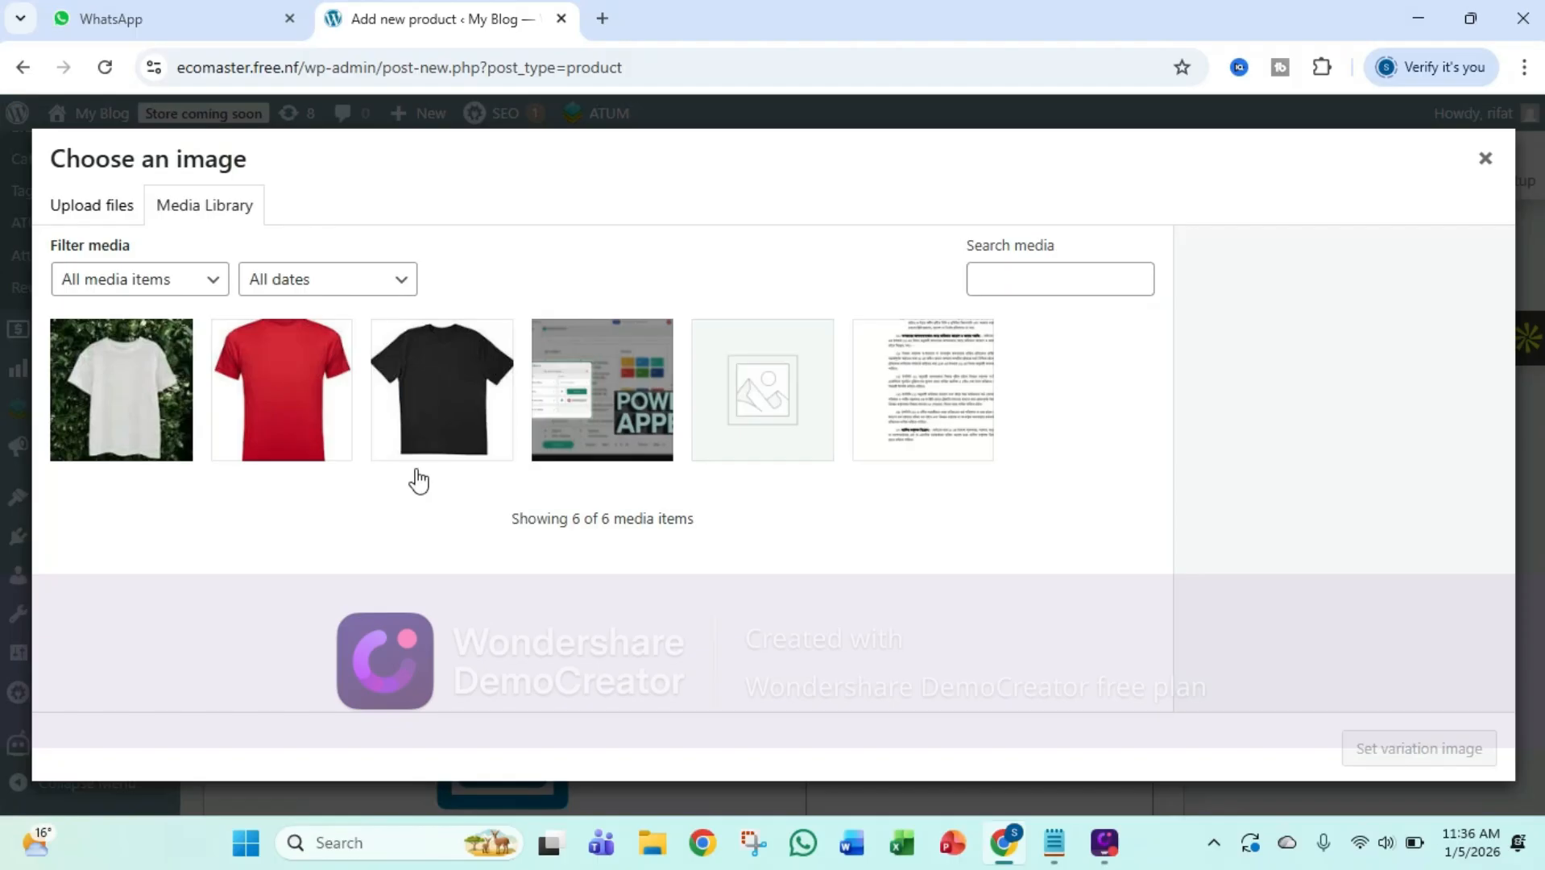
left_click(342, 416)
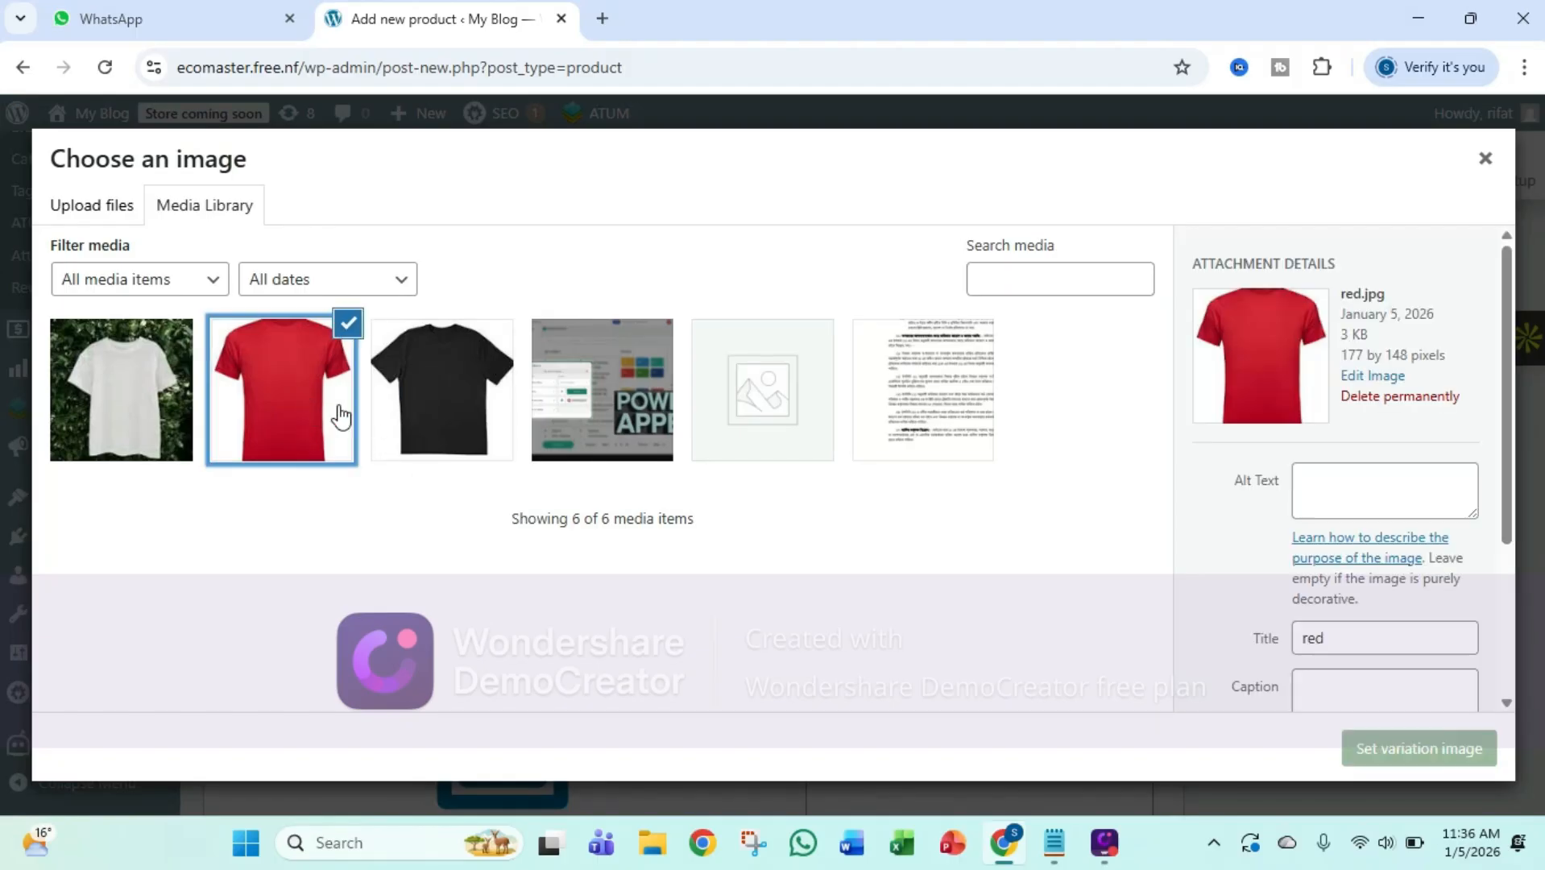
left_click(1402, 749)
Expand the Red, Medium variation and assign red.jpg from the media library as its image
scroll(904, 562, "down", 5)
scroll(901, 562, "down", 8)
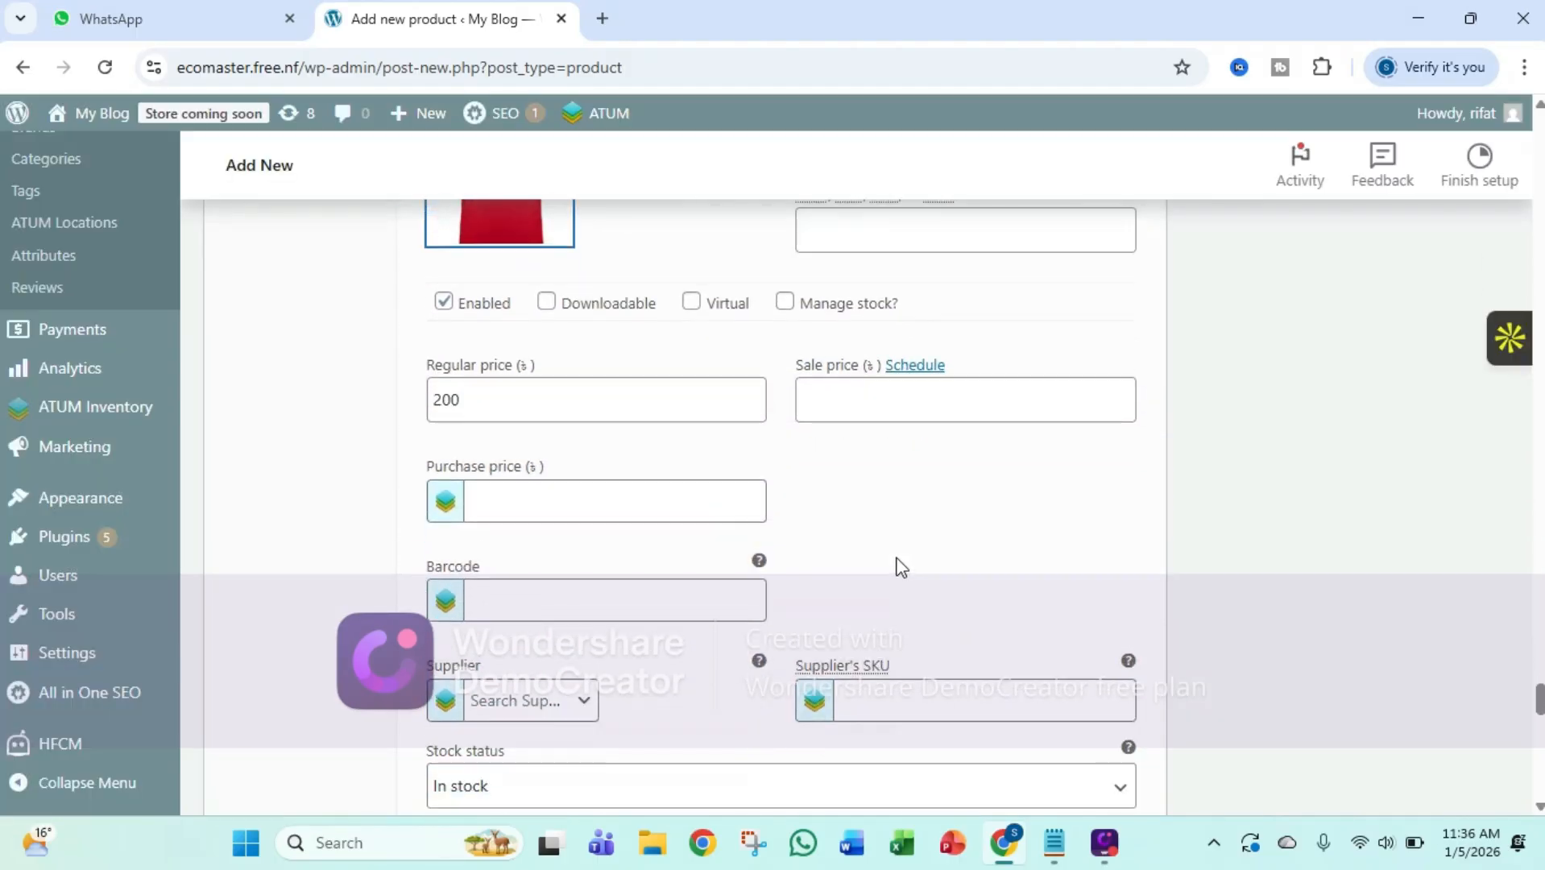
scroll(679, 613, "down", 3)
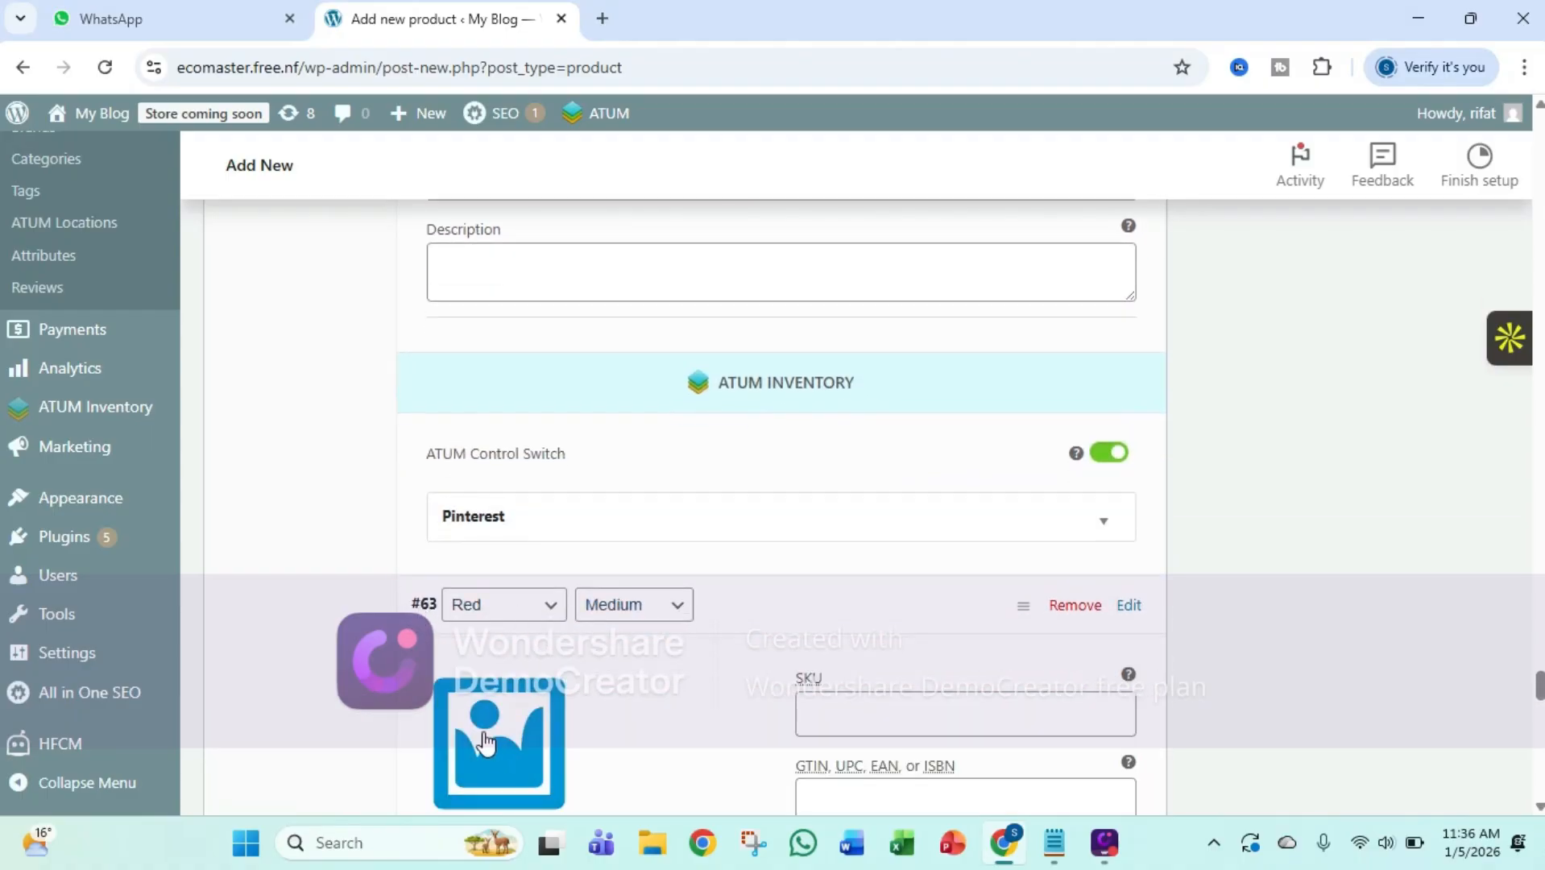
left_click(493, 730)
left_click(300, 435)
left_click(1456, 740)
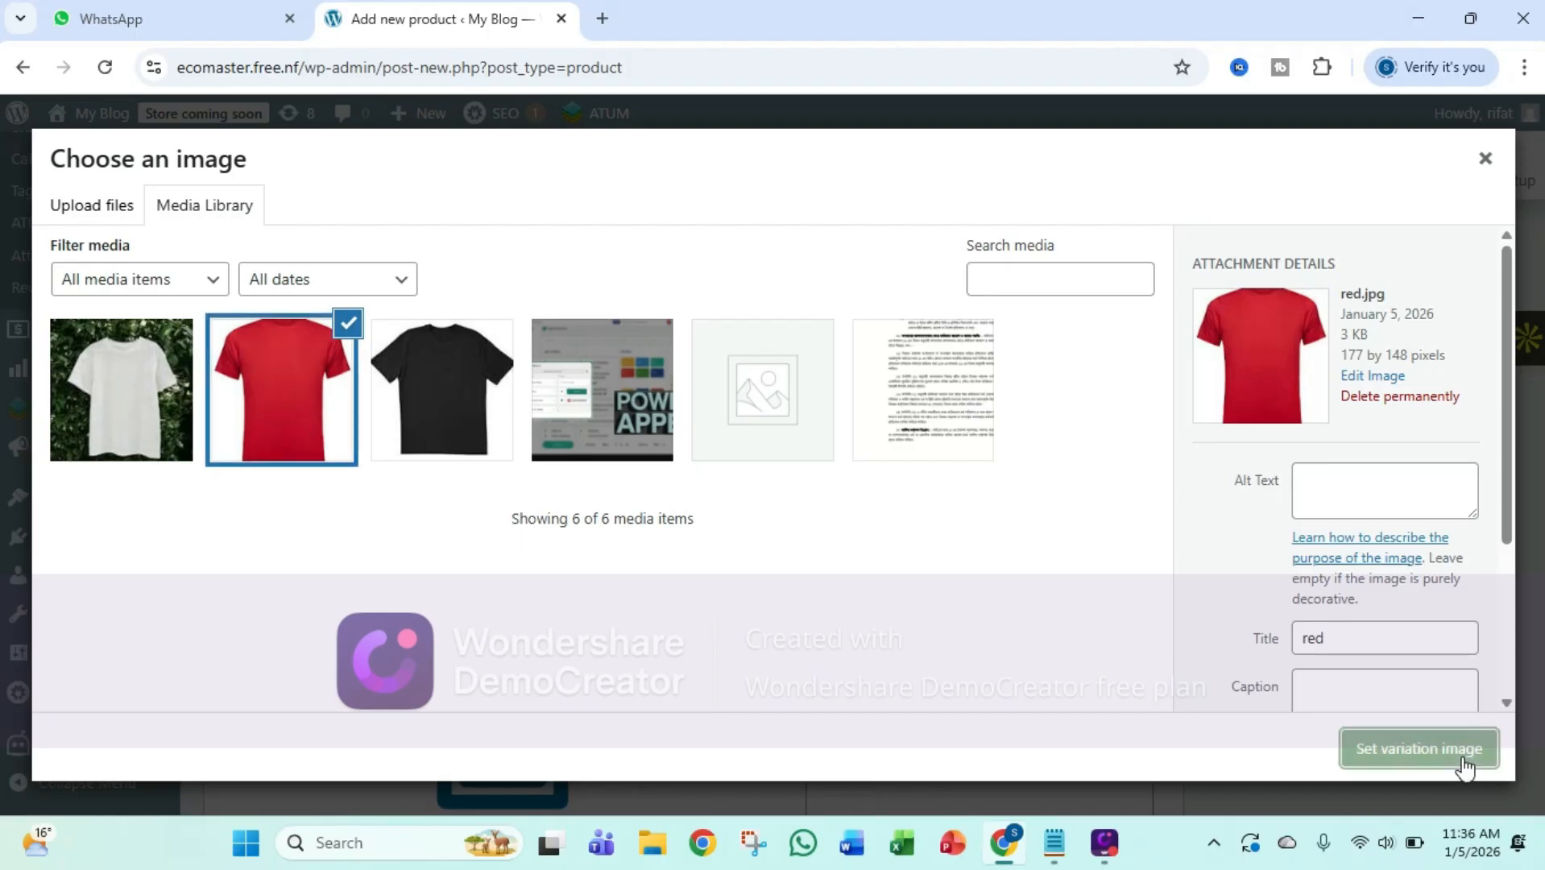
Review the expanded variations to check each one's image and regular price
scroll(1162, 686, "down", 6)
scroll(1164, 683, "down", 2)
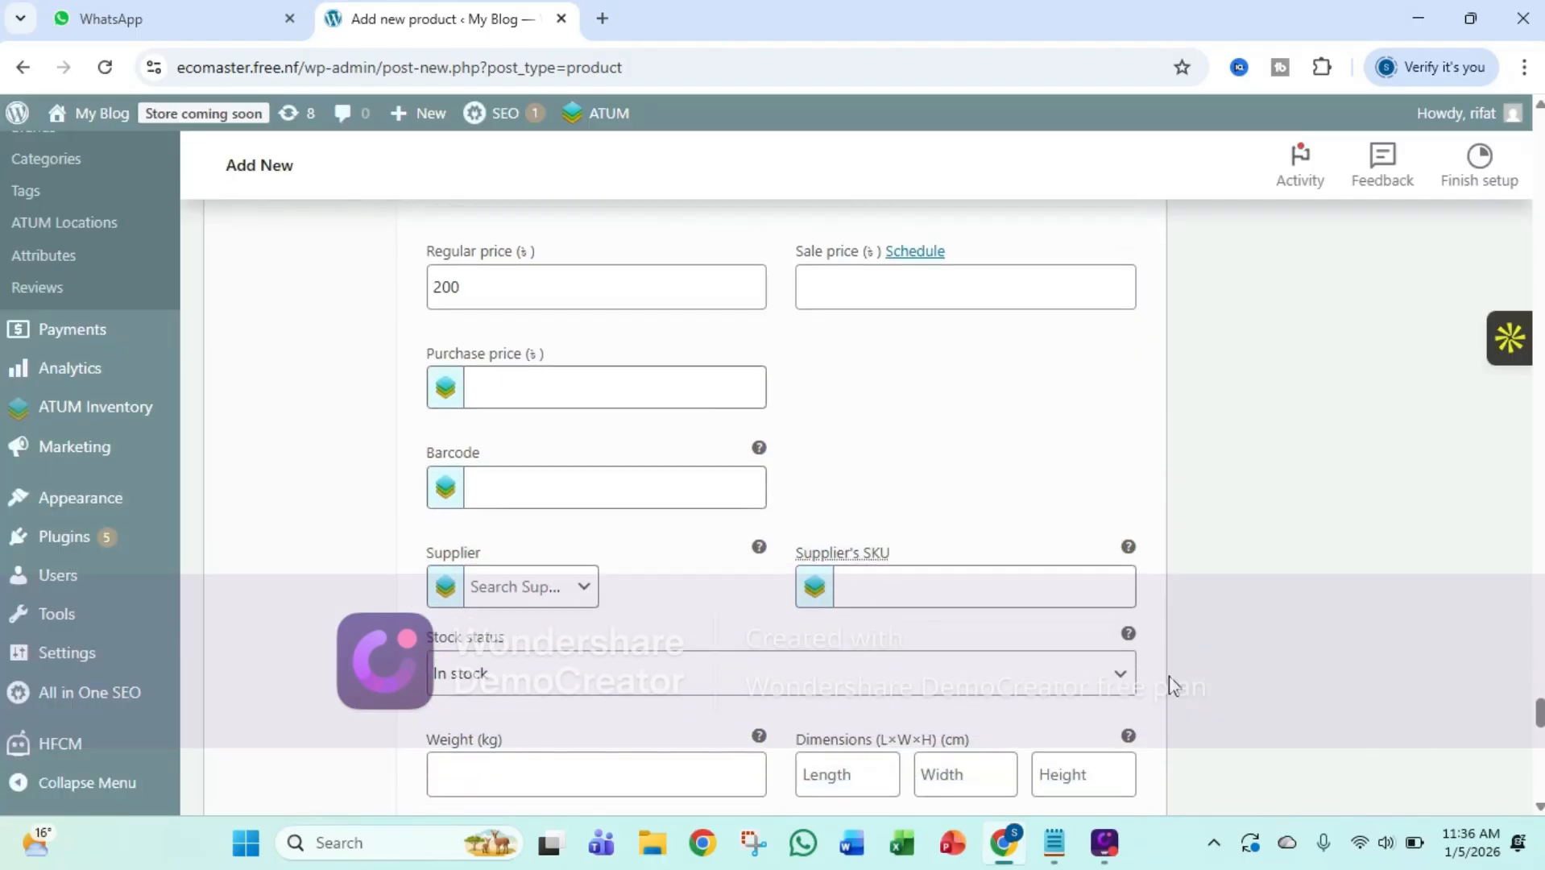
scroll(1166, 679, "up", 6)
scroll(787, 531, "down", 6)
mouse_move(768, 547)
scroll(770, 548, "down", 8)
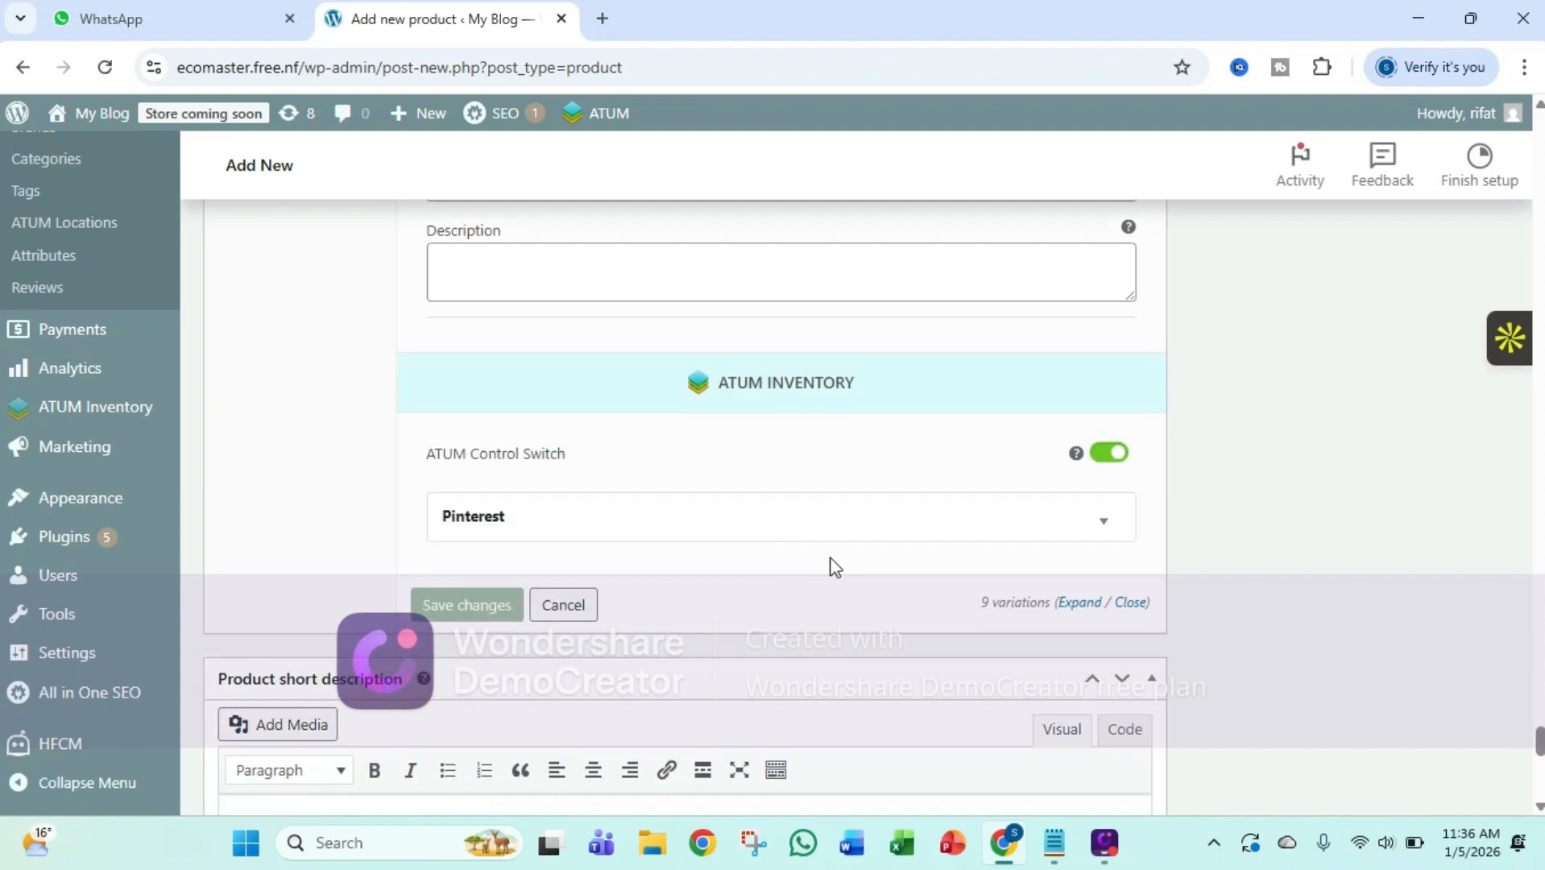
scroll(834, 564, "up", 10)
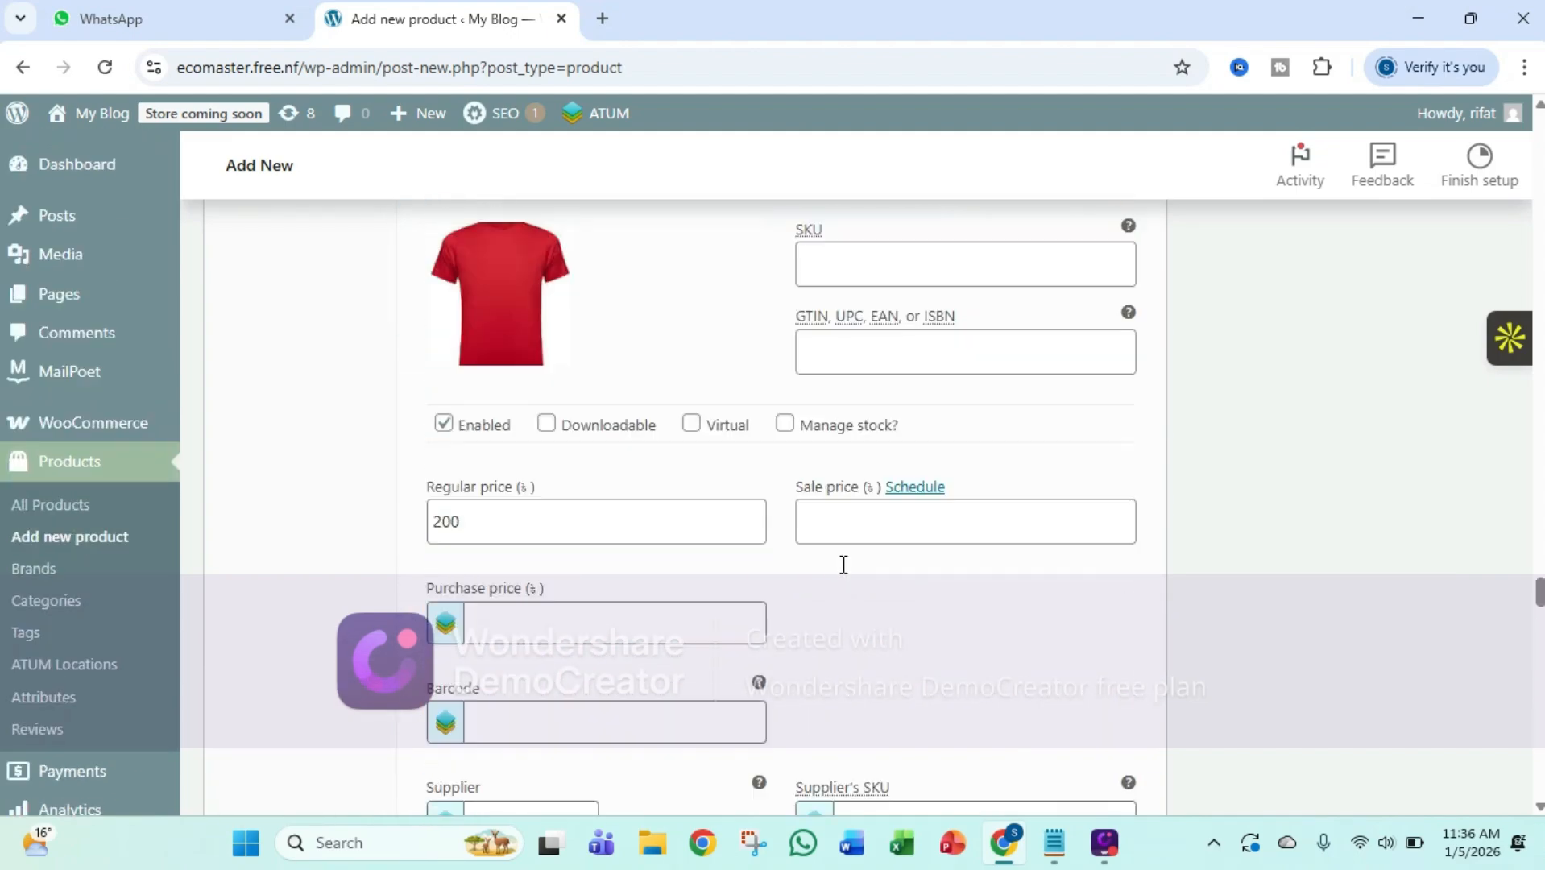
scroll(843, 564, "down", 15)
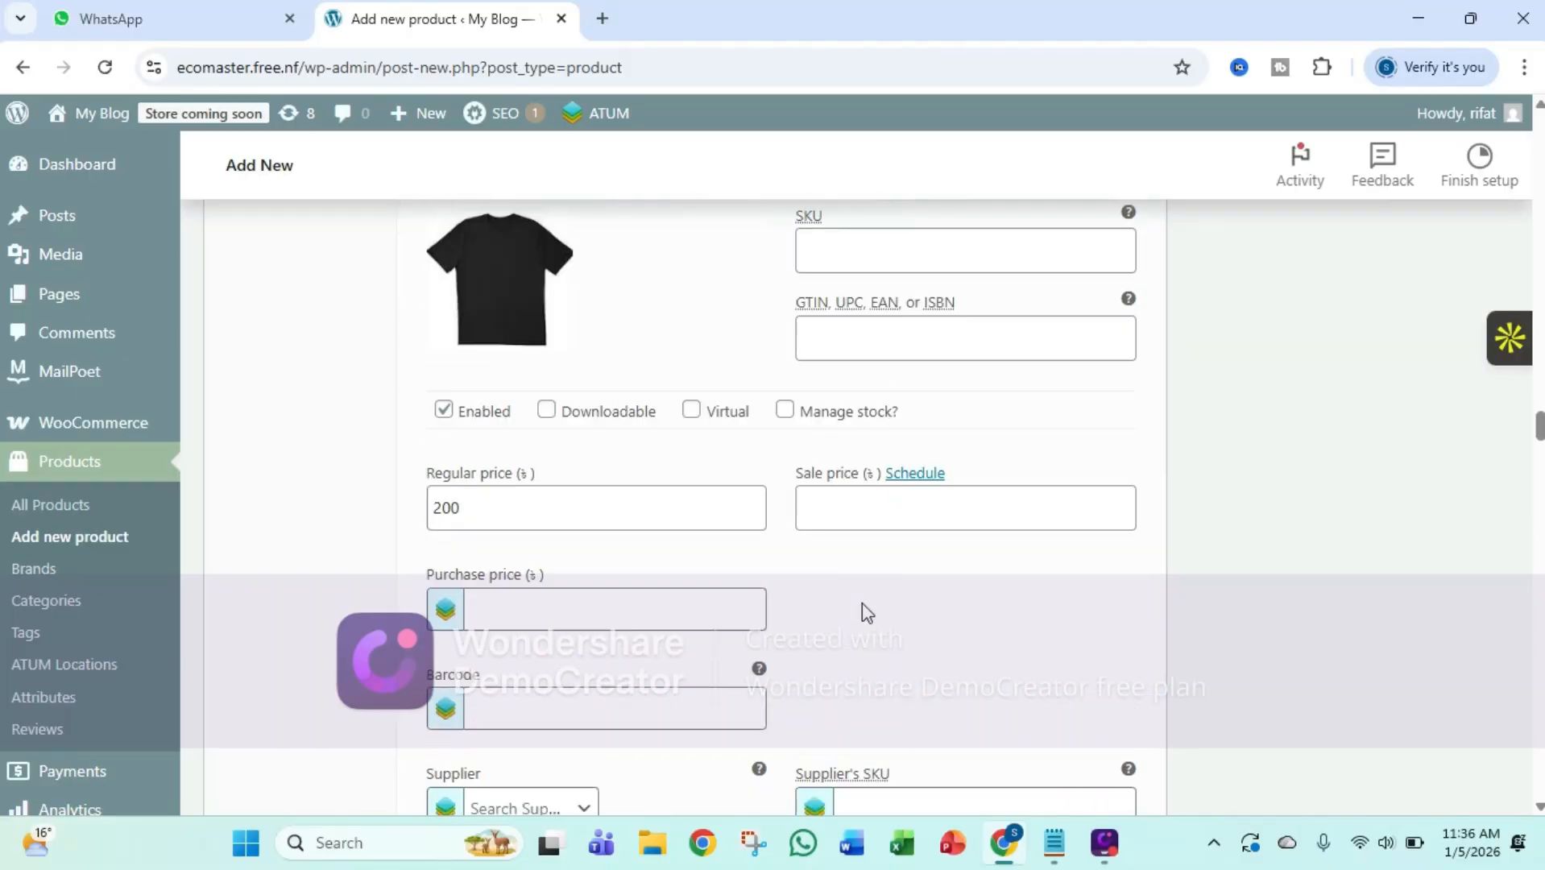
scroll(867, 614, "down", 15)
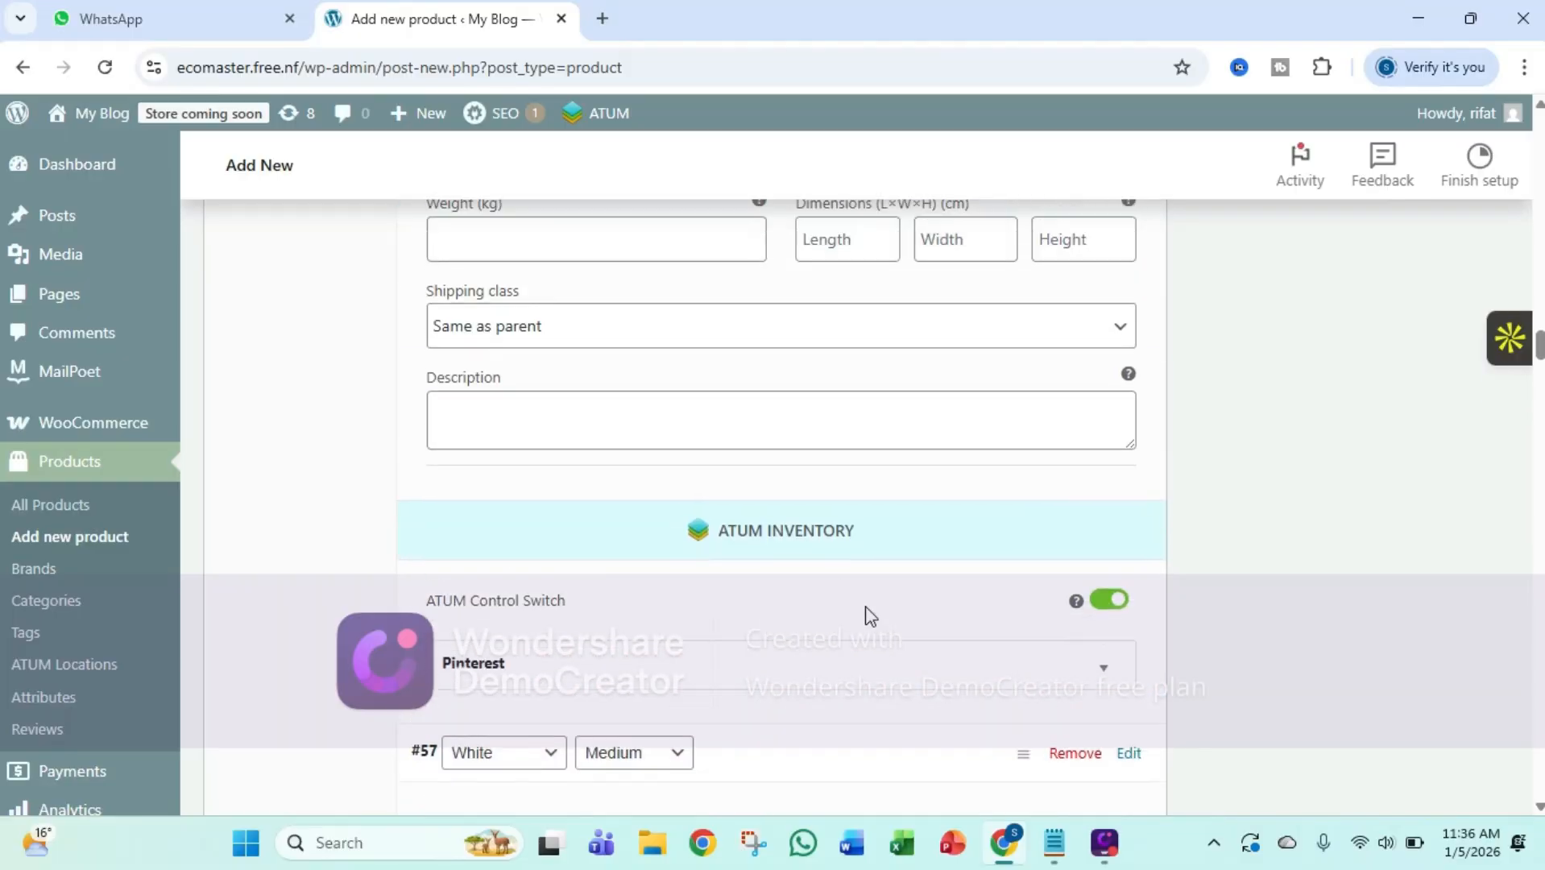
scroll(870, 616, "down", 6)
Examine the SKU, sale price, purchase price and stock status options of the White, Medium variation
left_click(894, 376)
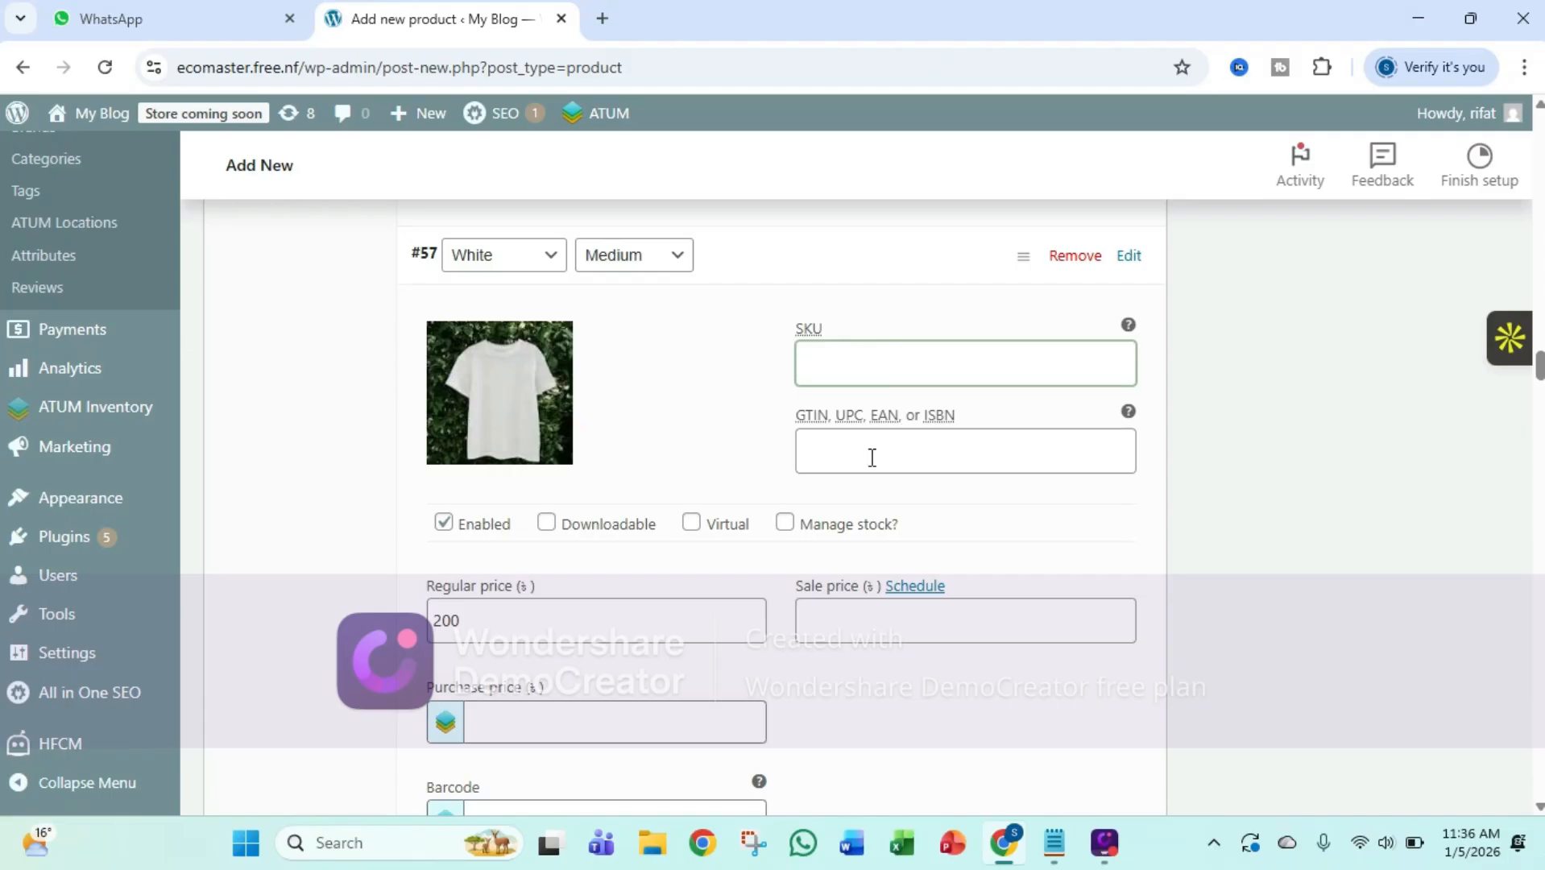
scroll(870, 456, "down", 4)
scroll(689, 419, "up", 3)
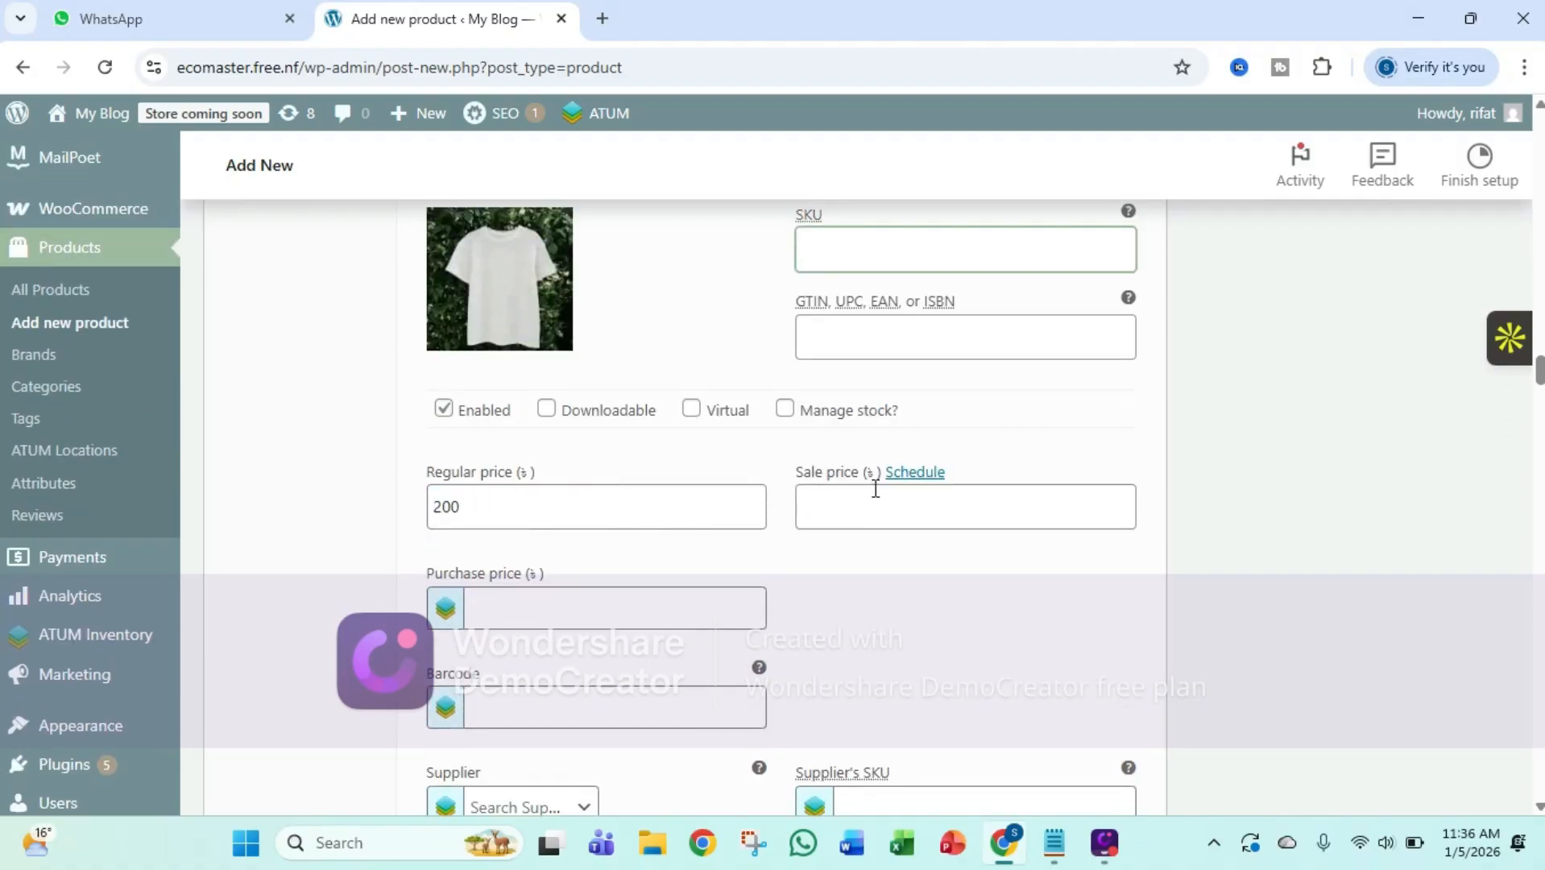
left_click(849, 502)
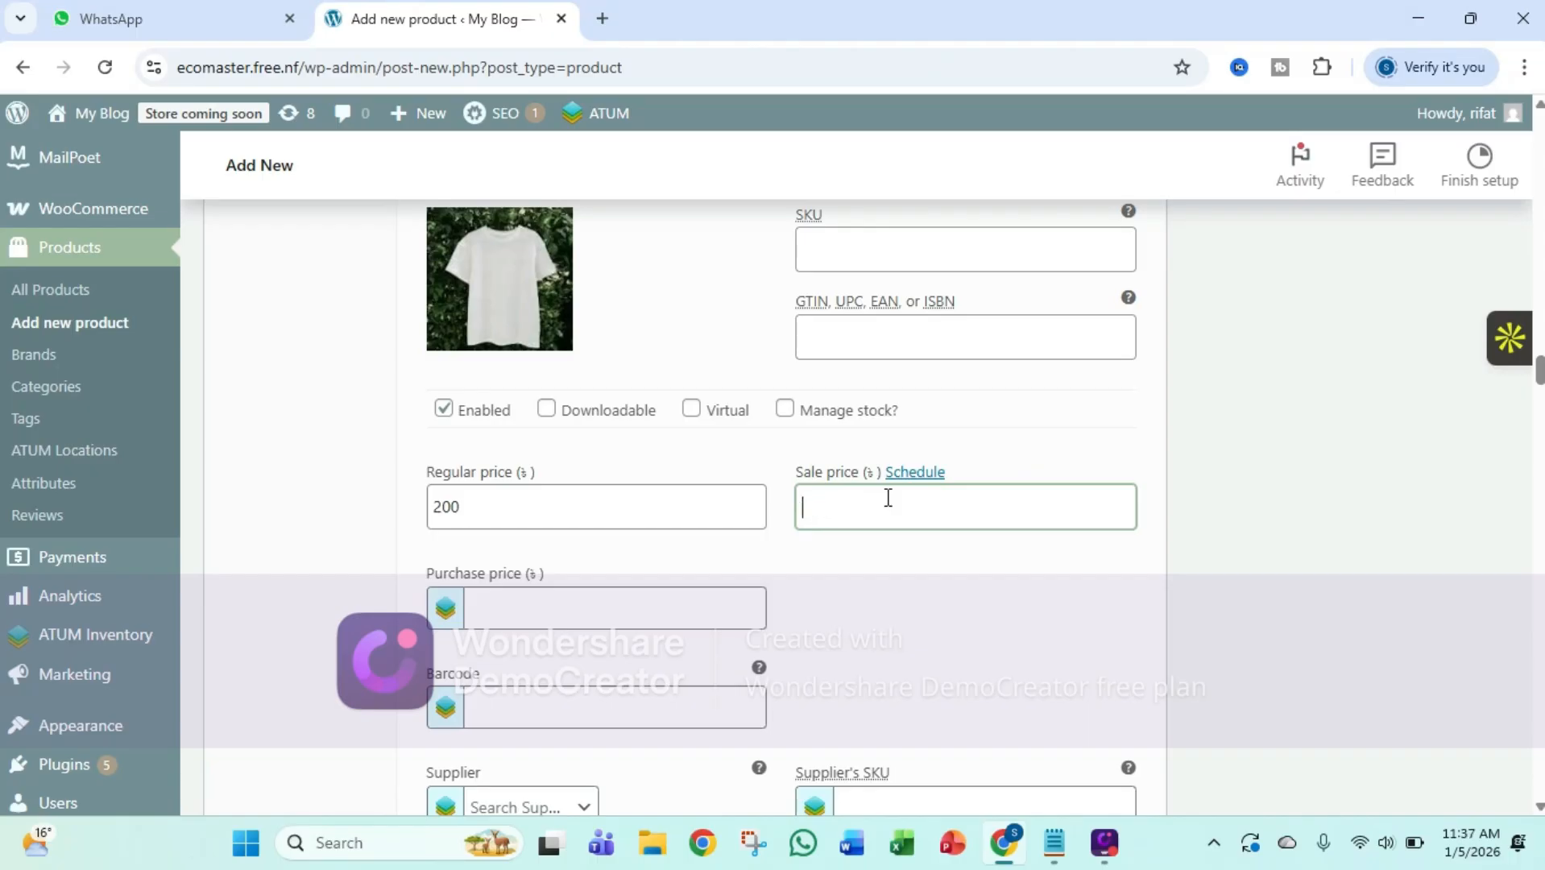
scroll(675, 477, "down", 1)
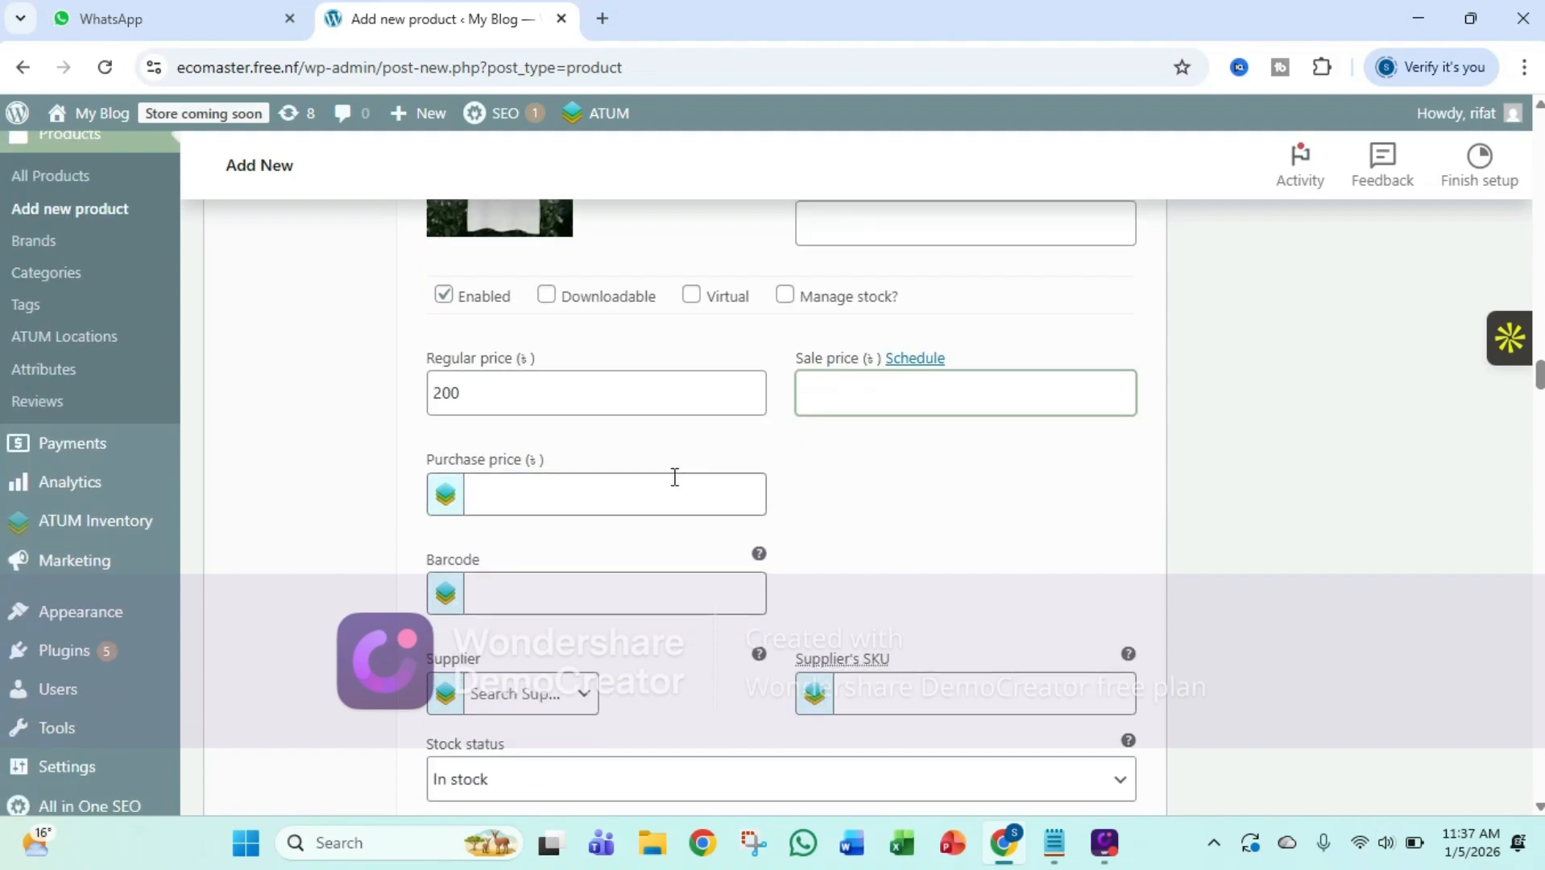
left_click(624, 501)
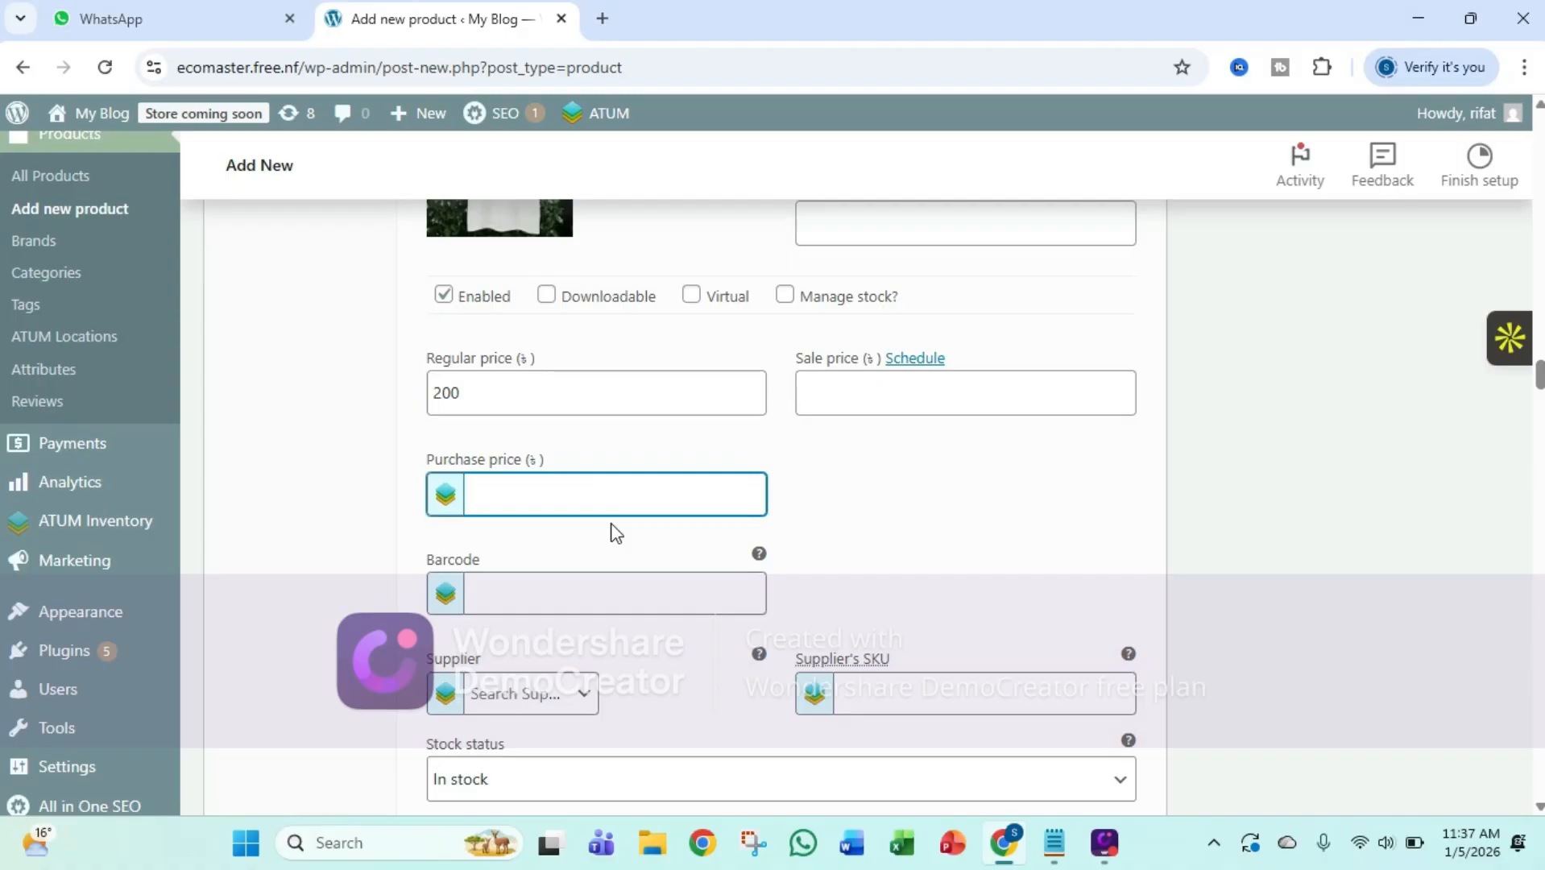
scroll(616, 533, "down", 1)
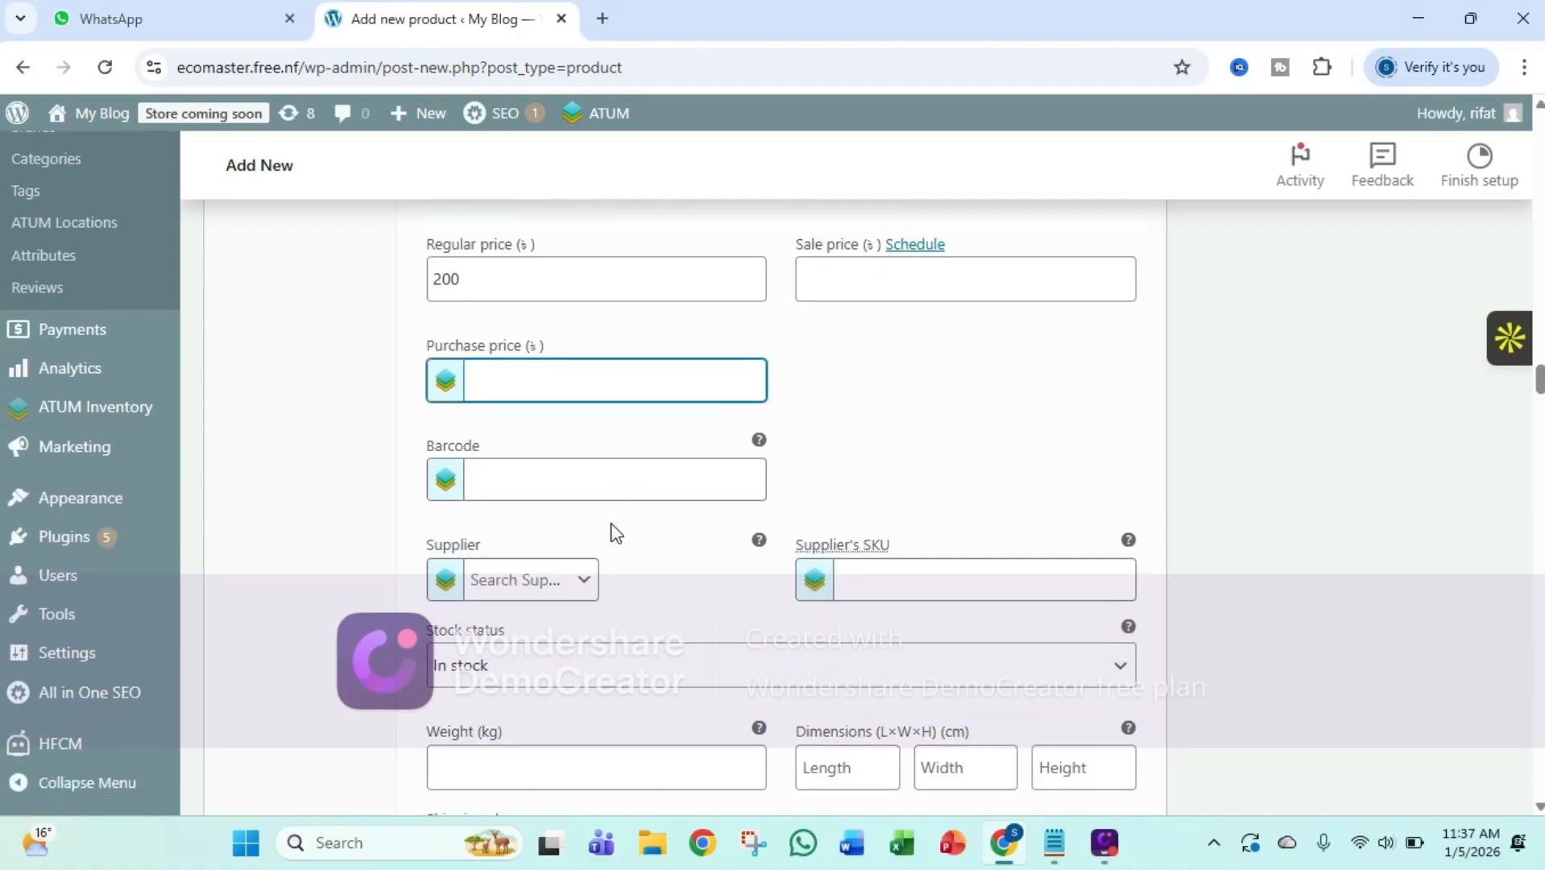
scroll(619, 542, "up", 4)
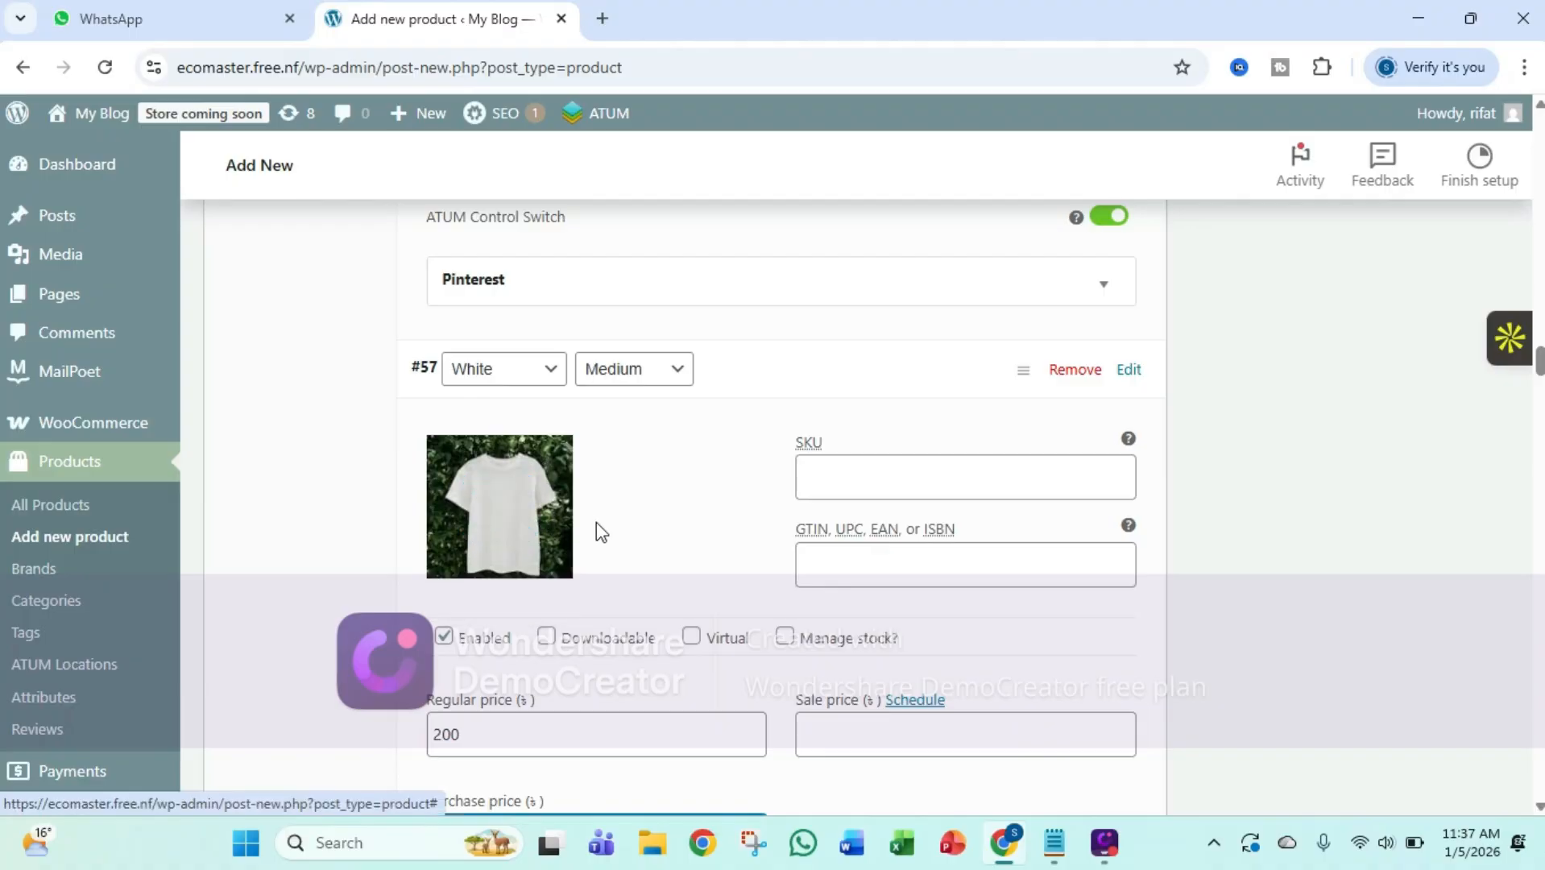
scroll(596, 524, "down", 3)
scroll(608, 526, "down", 3)
left_click(546, 451)
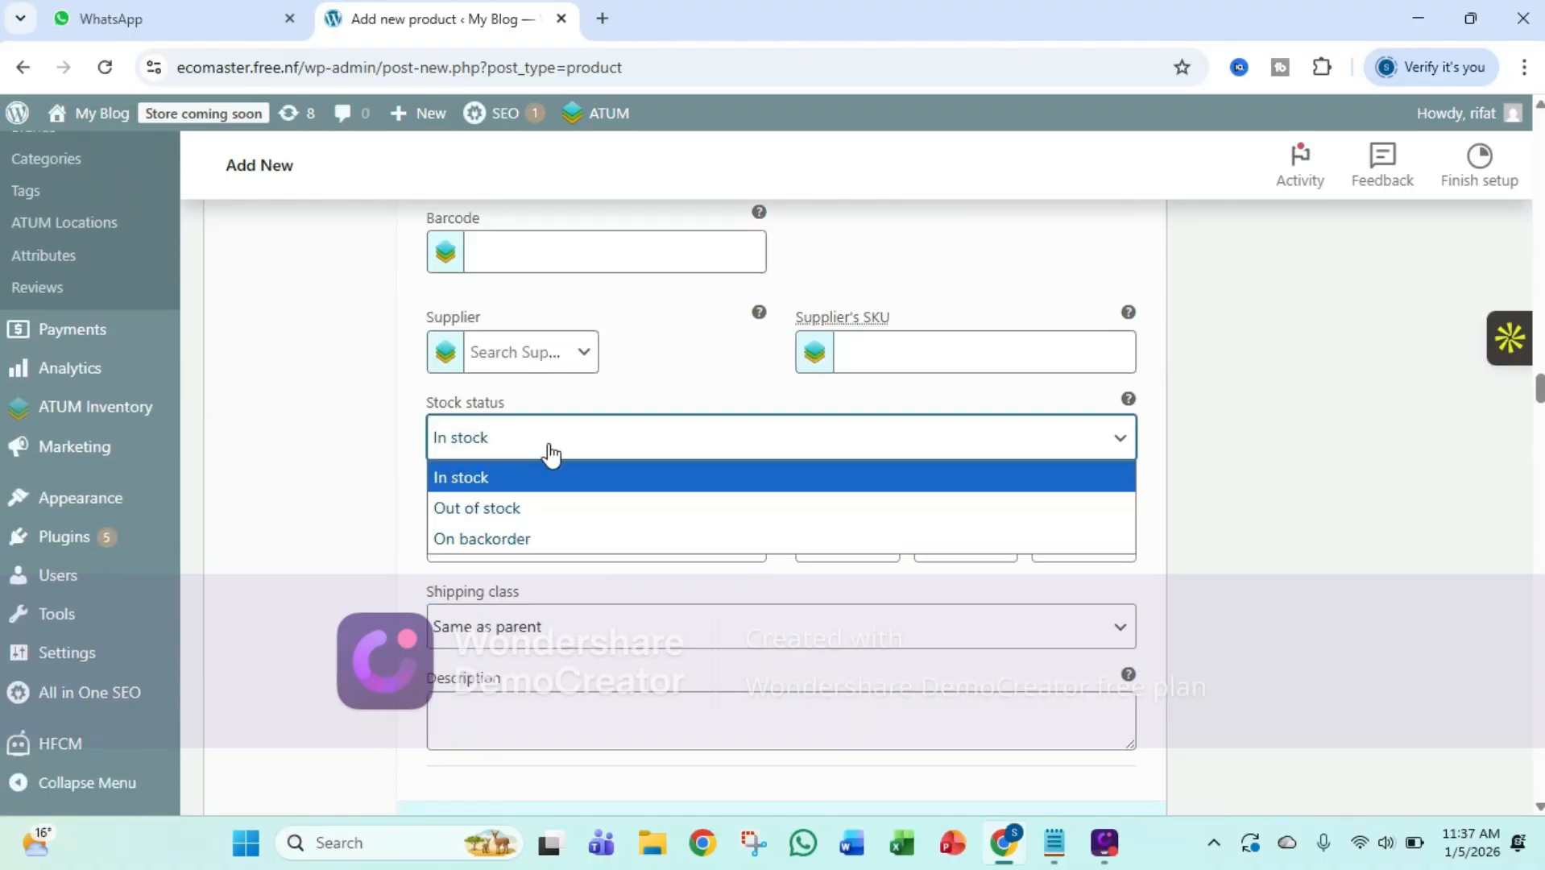
left_click(550, 453)
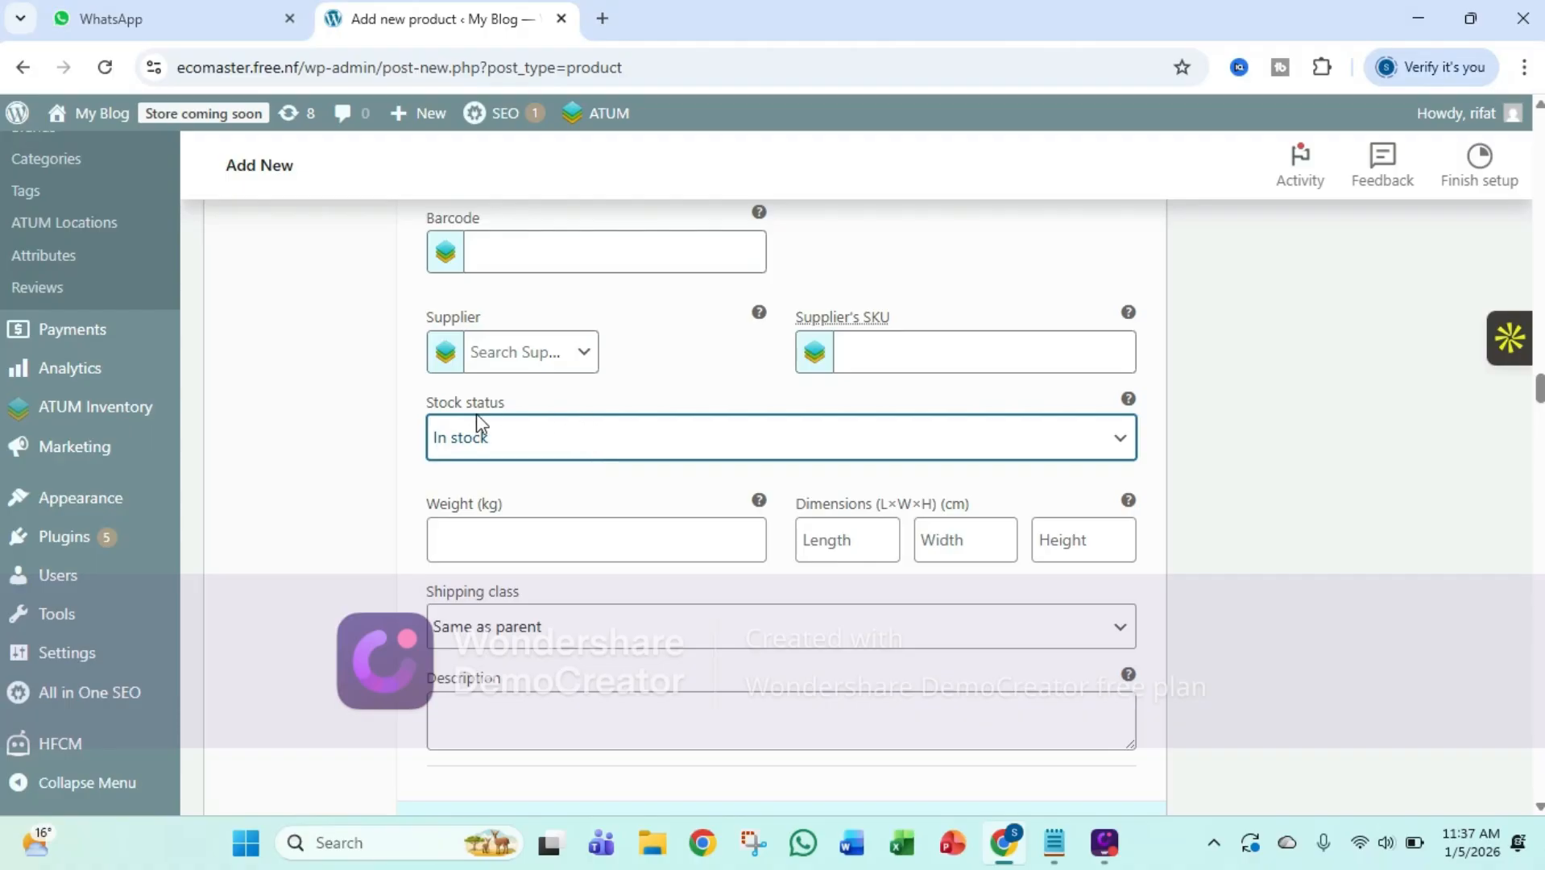
Enter a weight for the White, Medium variation and place the cursor in its description
scroll(483, 435, "down", 1)
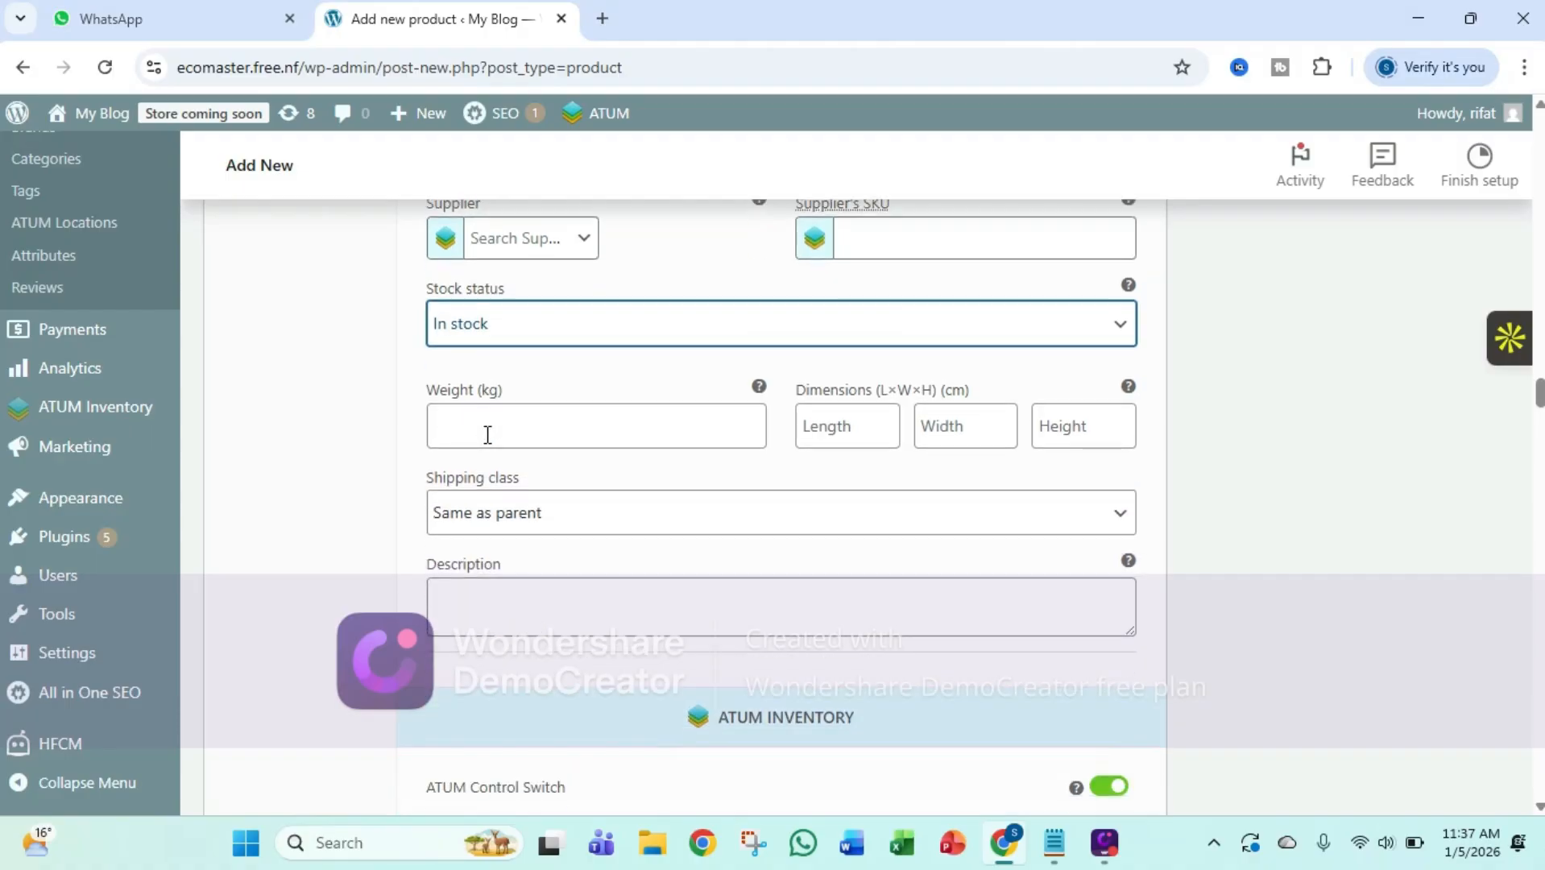
left_click(487, 436)
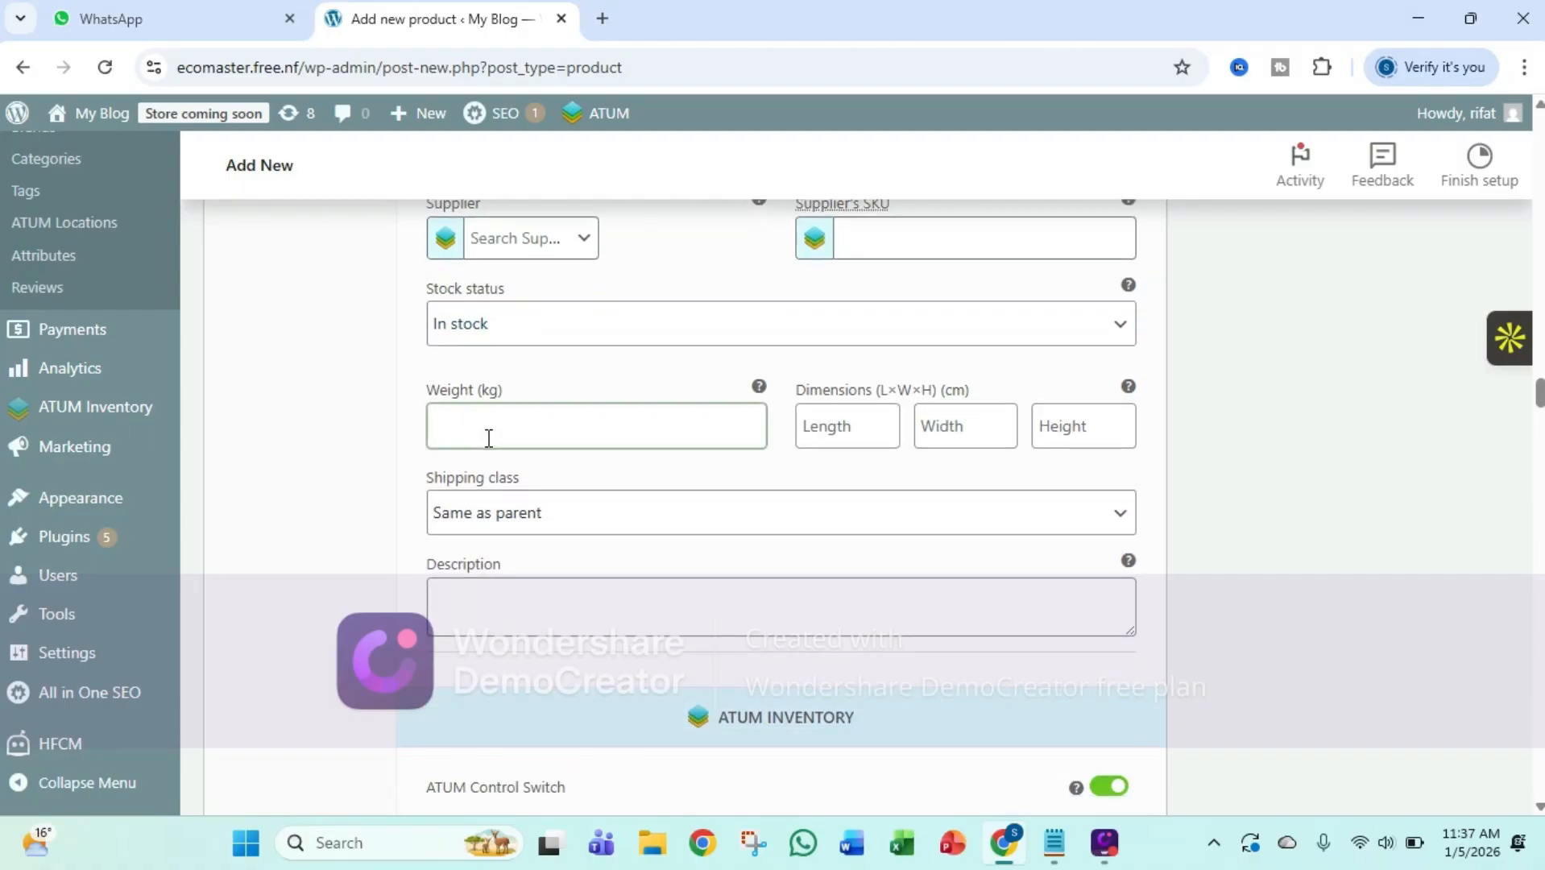
scroll(730, 522, "down", 2)
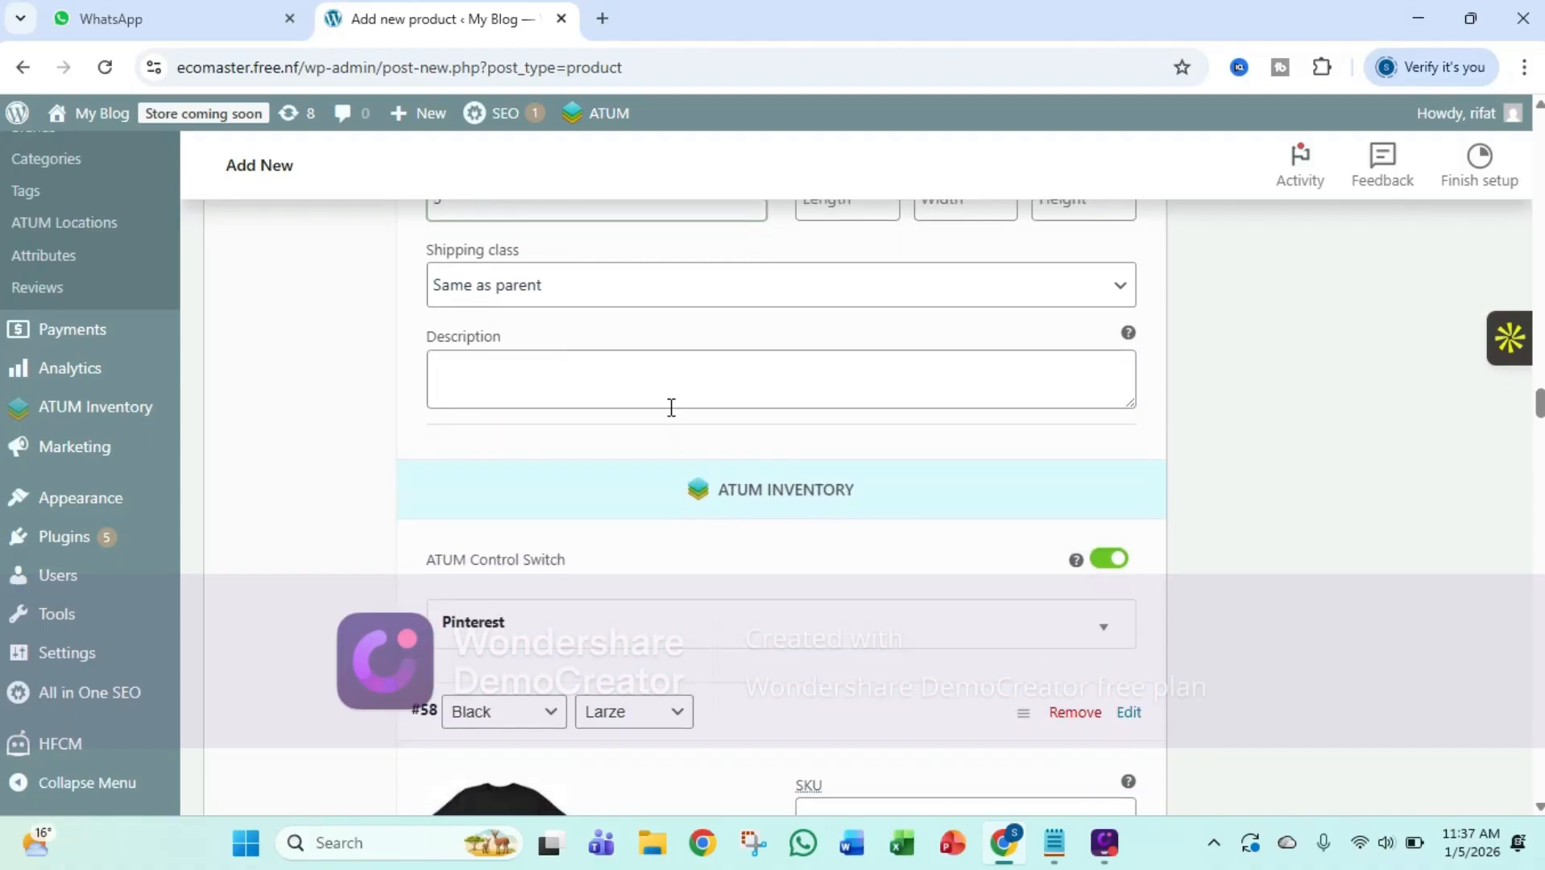
left_click(655, 377)
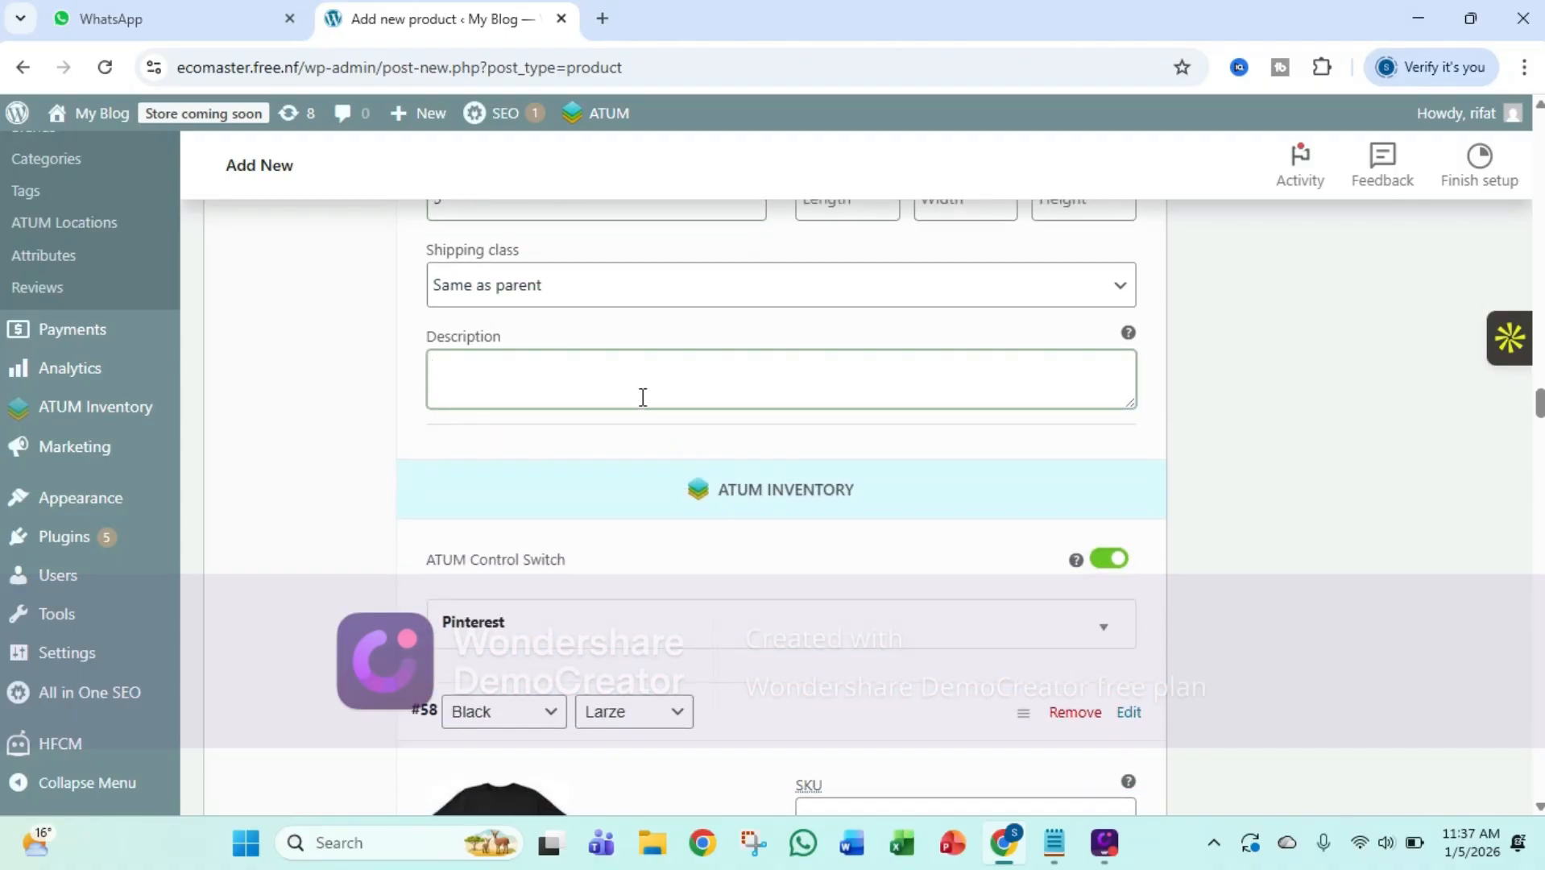
right_click(643, 397)
left_click(624, 407)
Save the changes made to the product variations
scroll(666, 446, "down", 4)
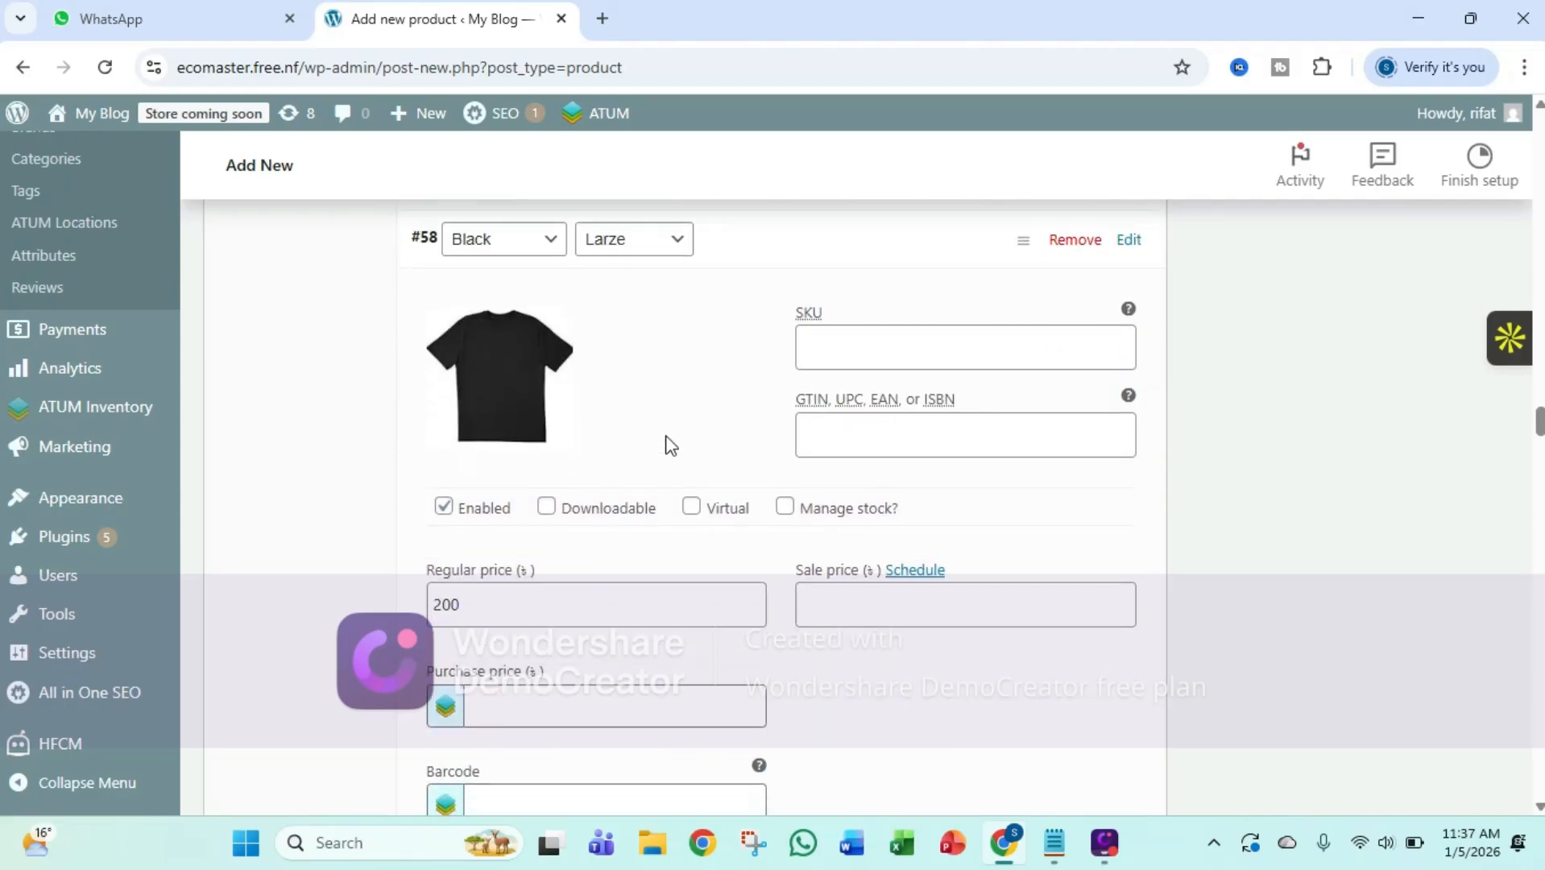
scroll(671, 445, "down", 4)
scroll(669, 432, "down", 8)
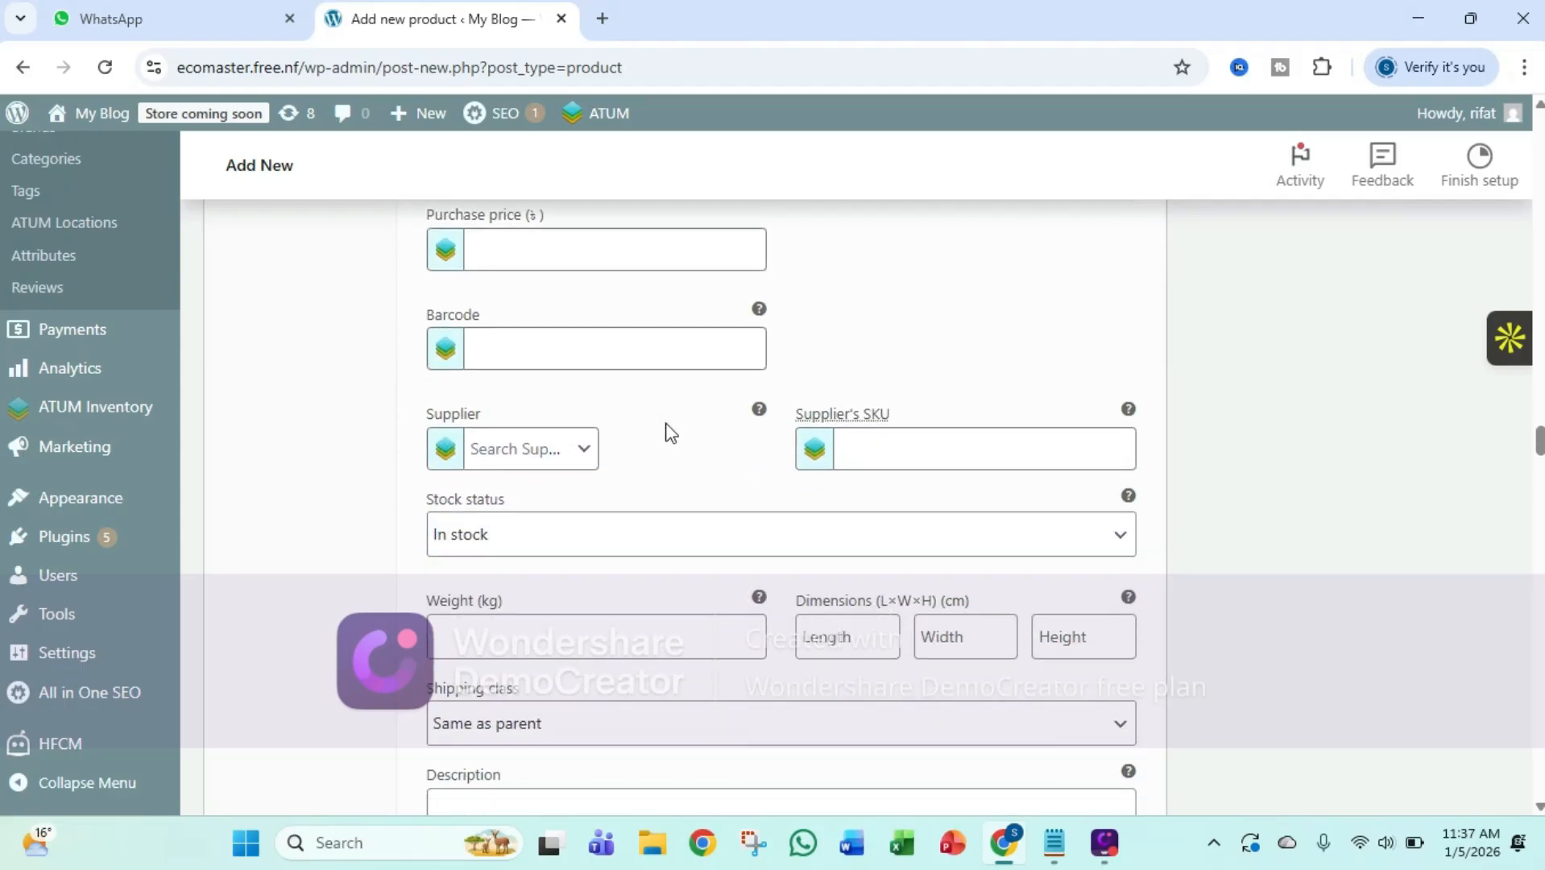
scroll(666, 431, "down", 10)
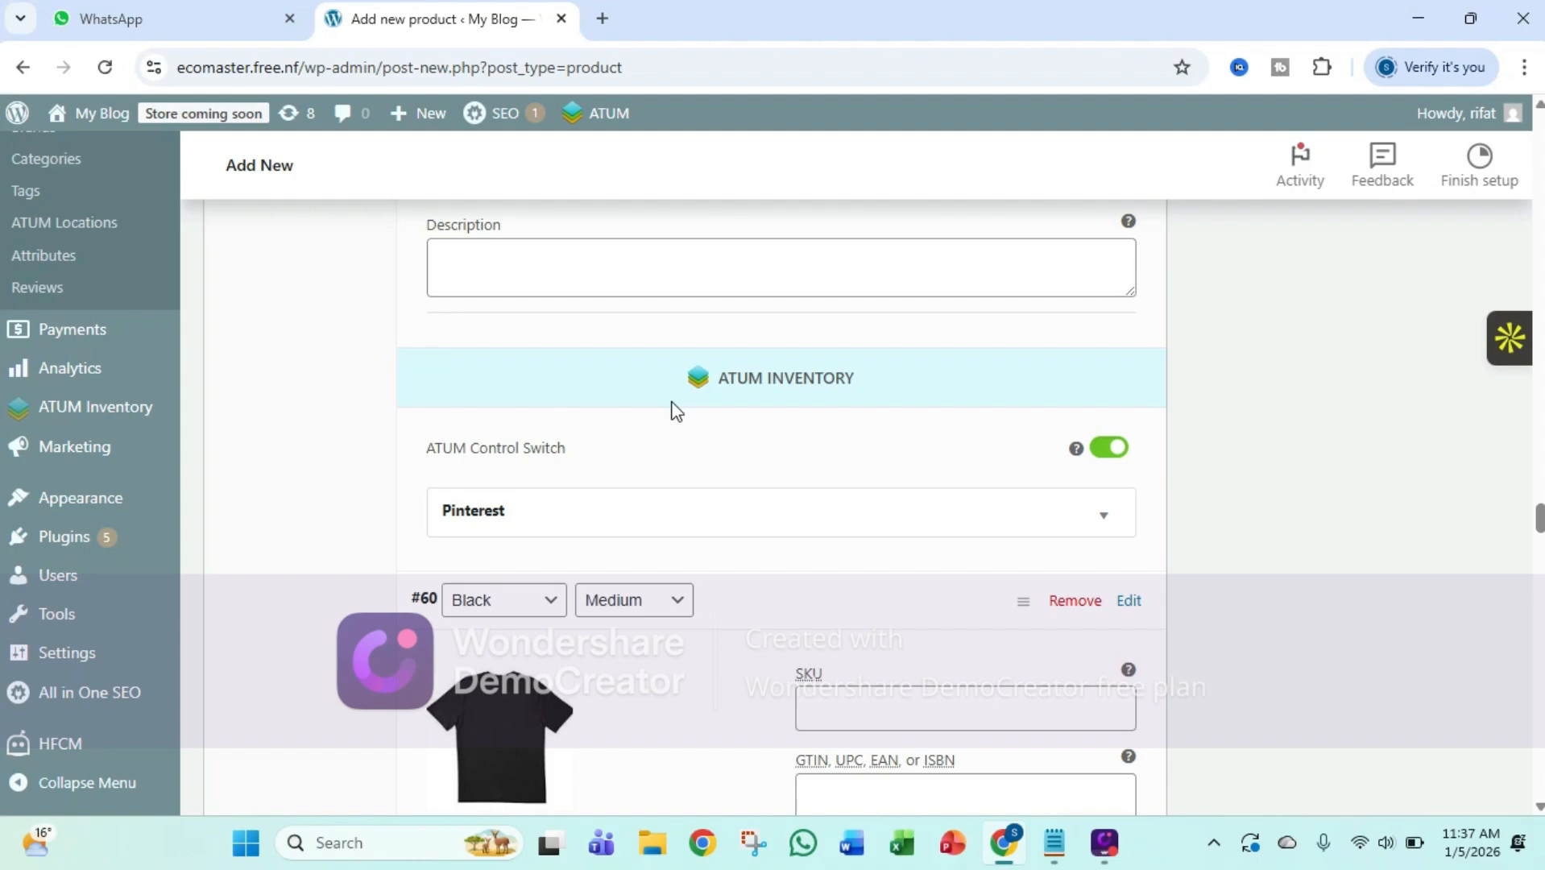
scroll(677, 411, "down", 9)
scroll(687, 419, "down", 5)
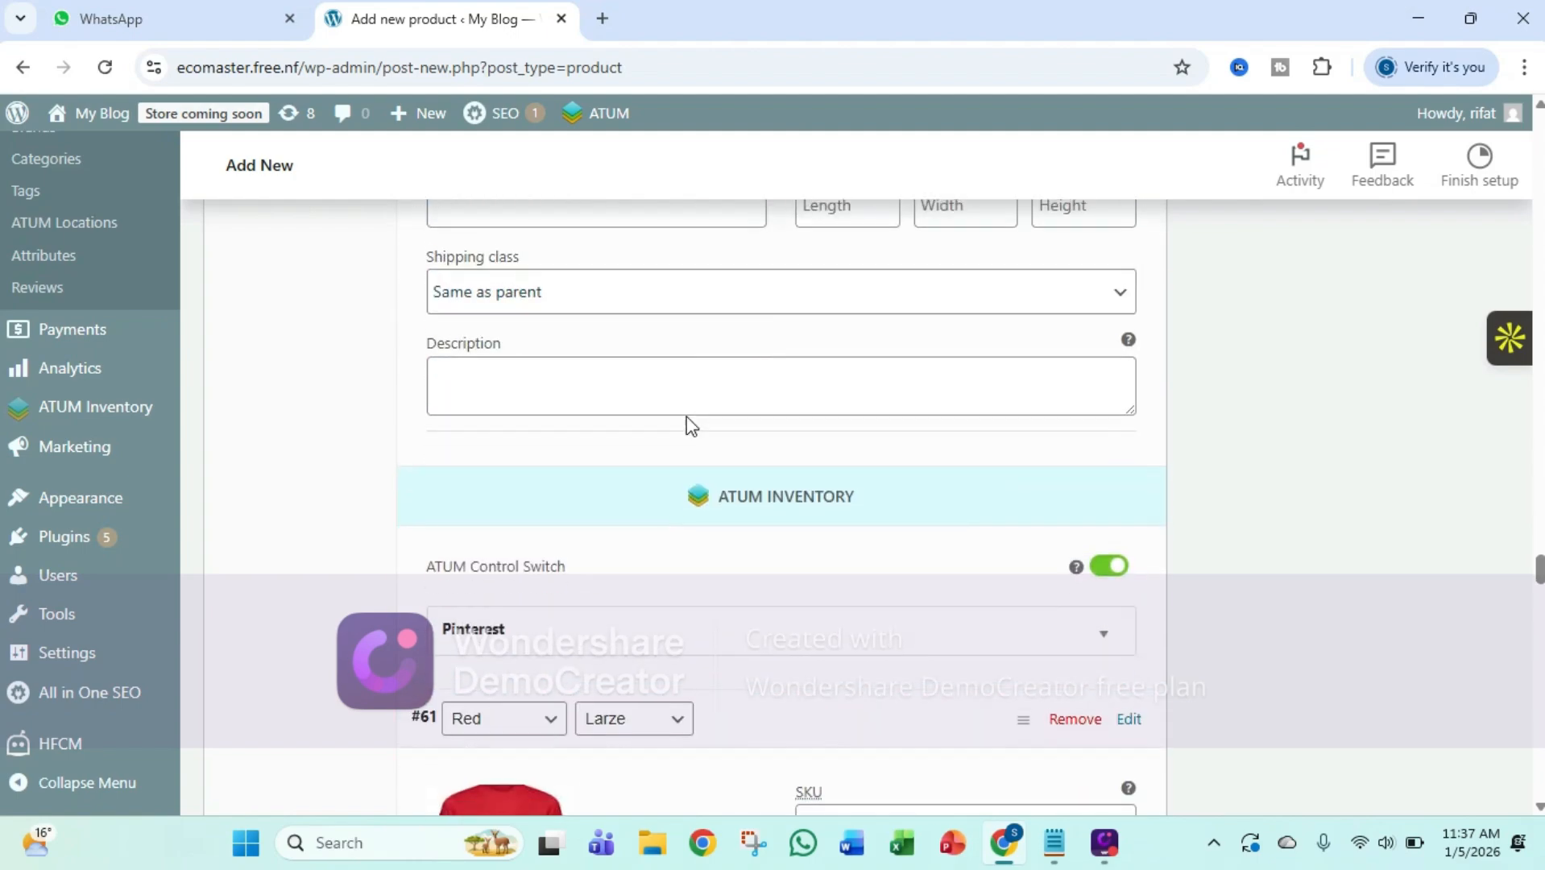
scroll(712, 481, "down", 3)
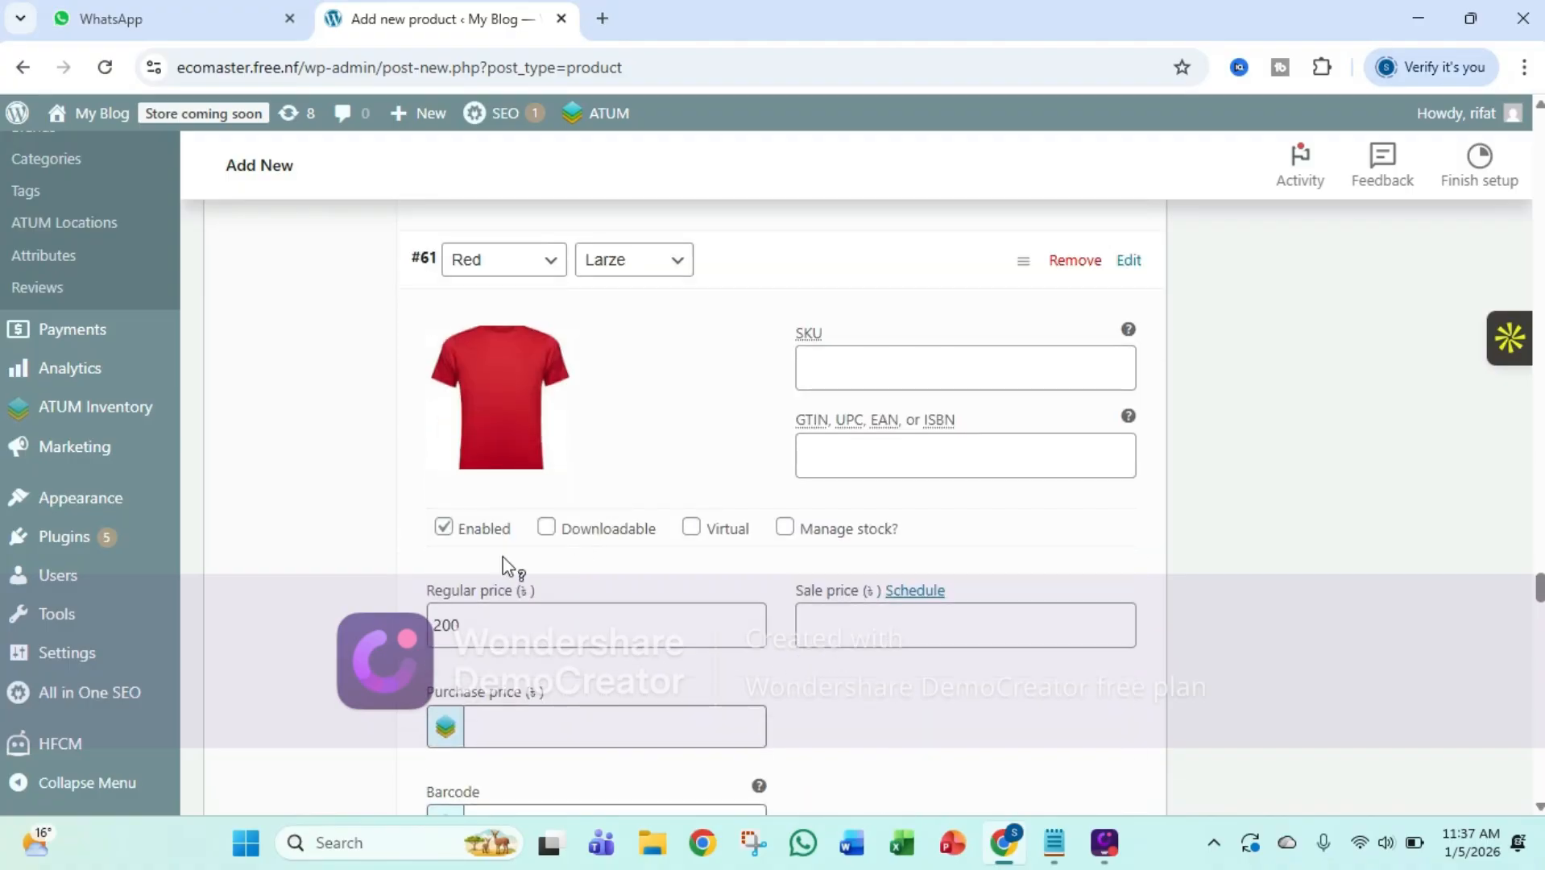
scroll(803, 616, "down", 20)
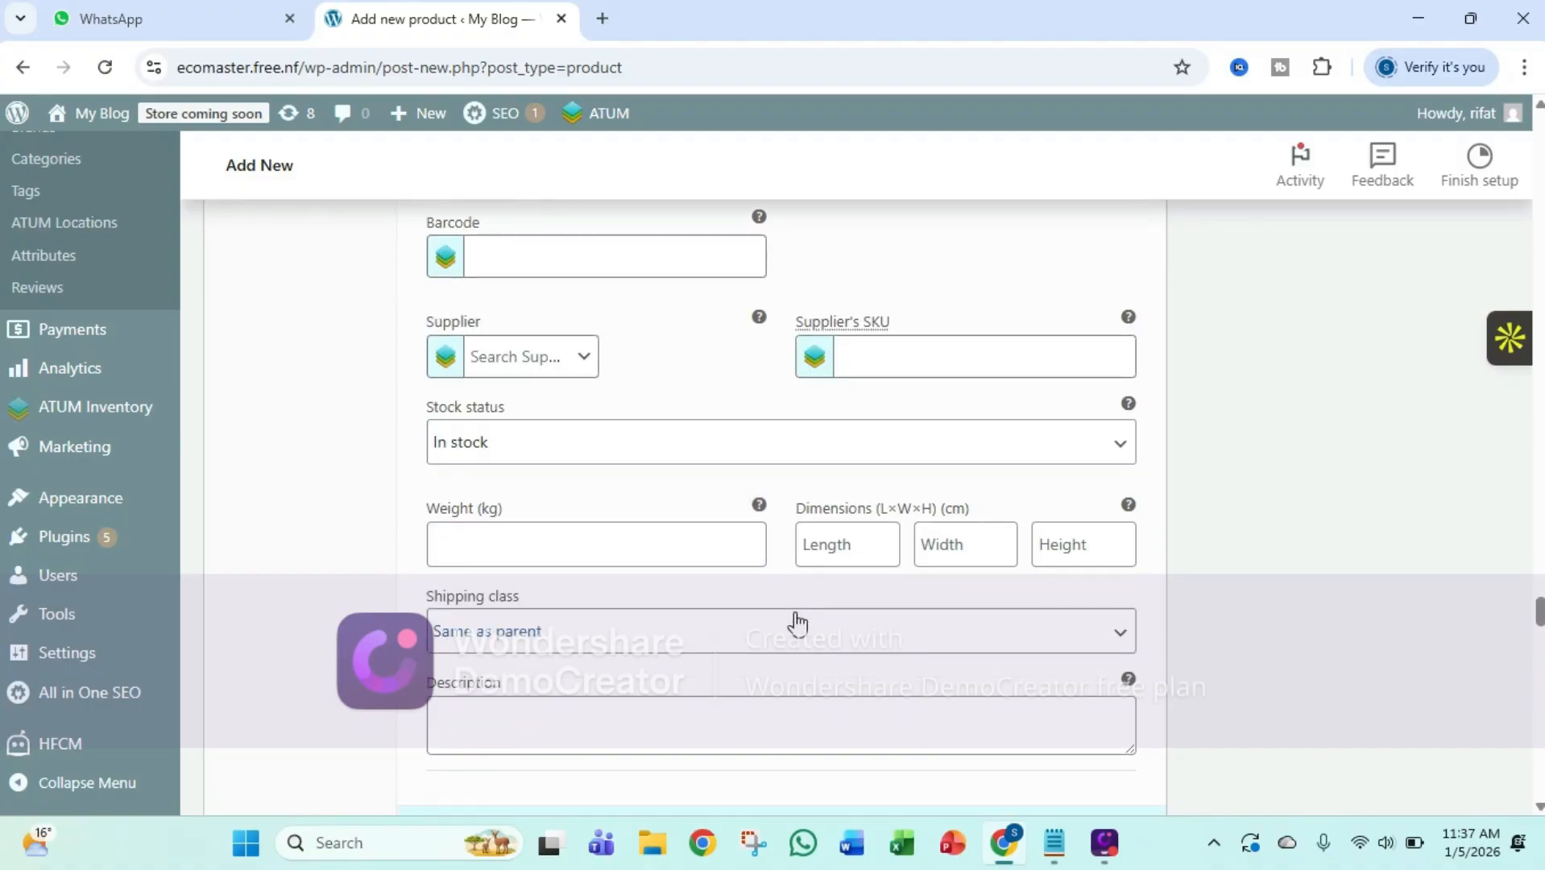
scroll(779, 624, "down", 20)
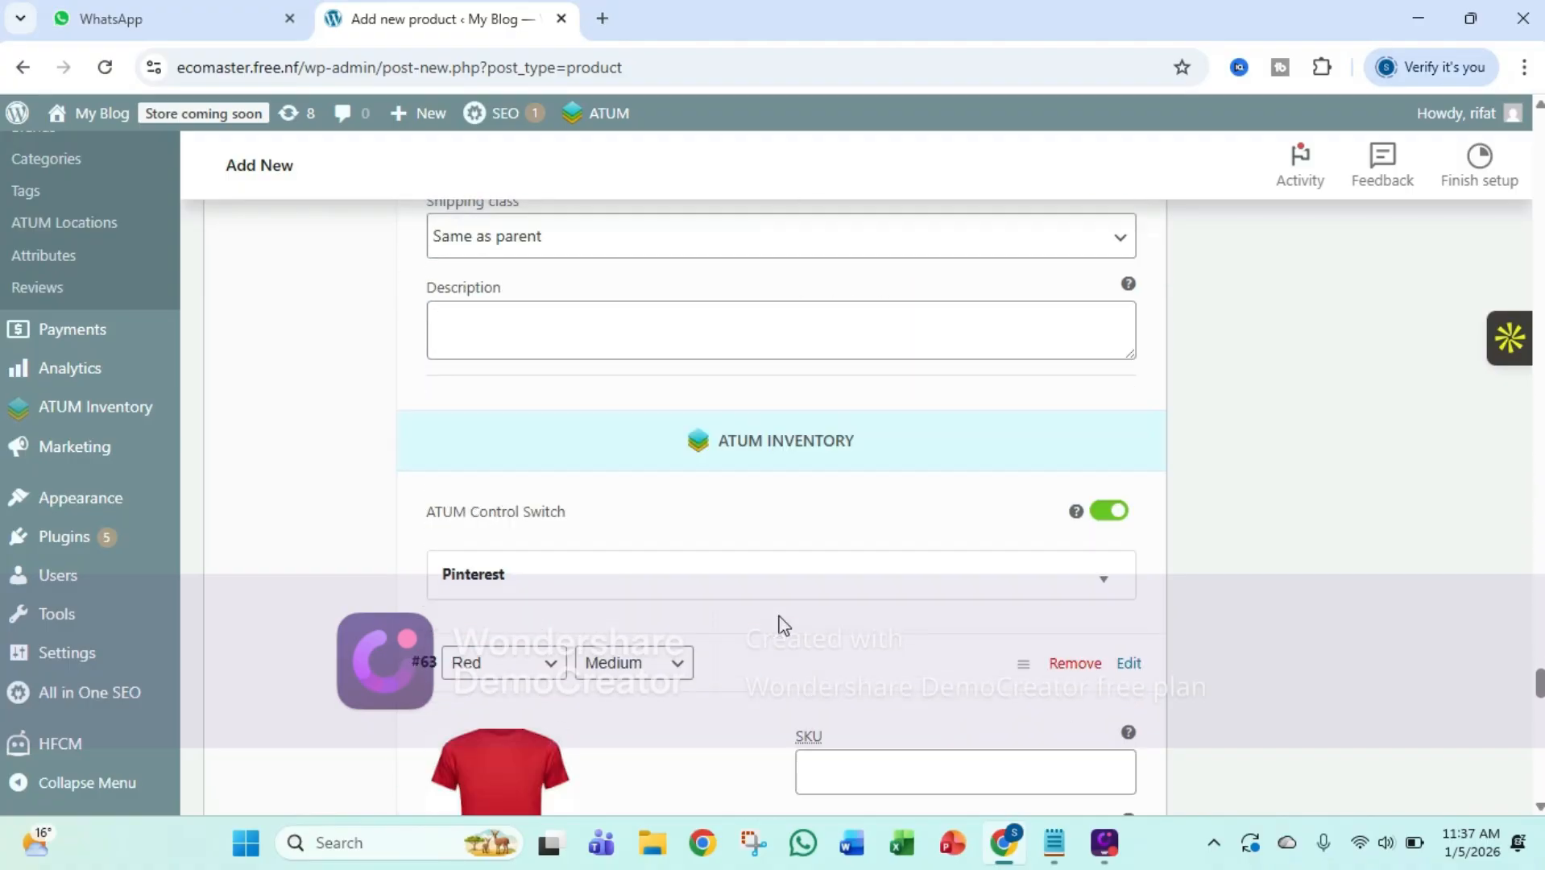
scroll(781, 619, "down", 2)
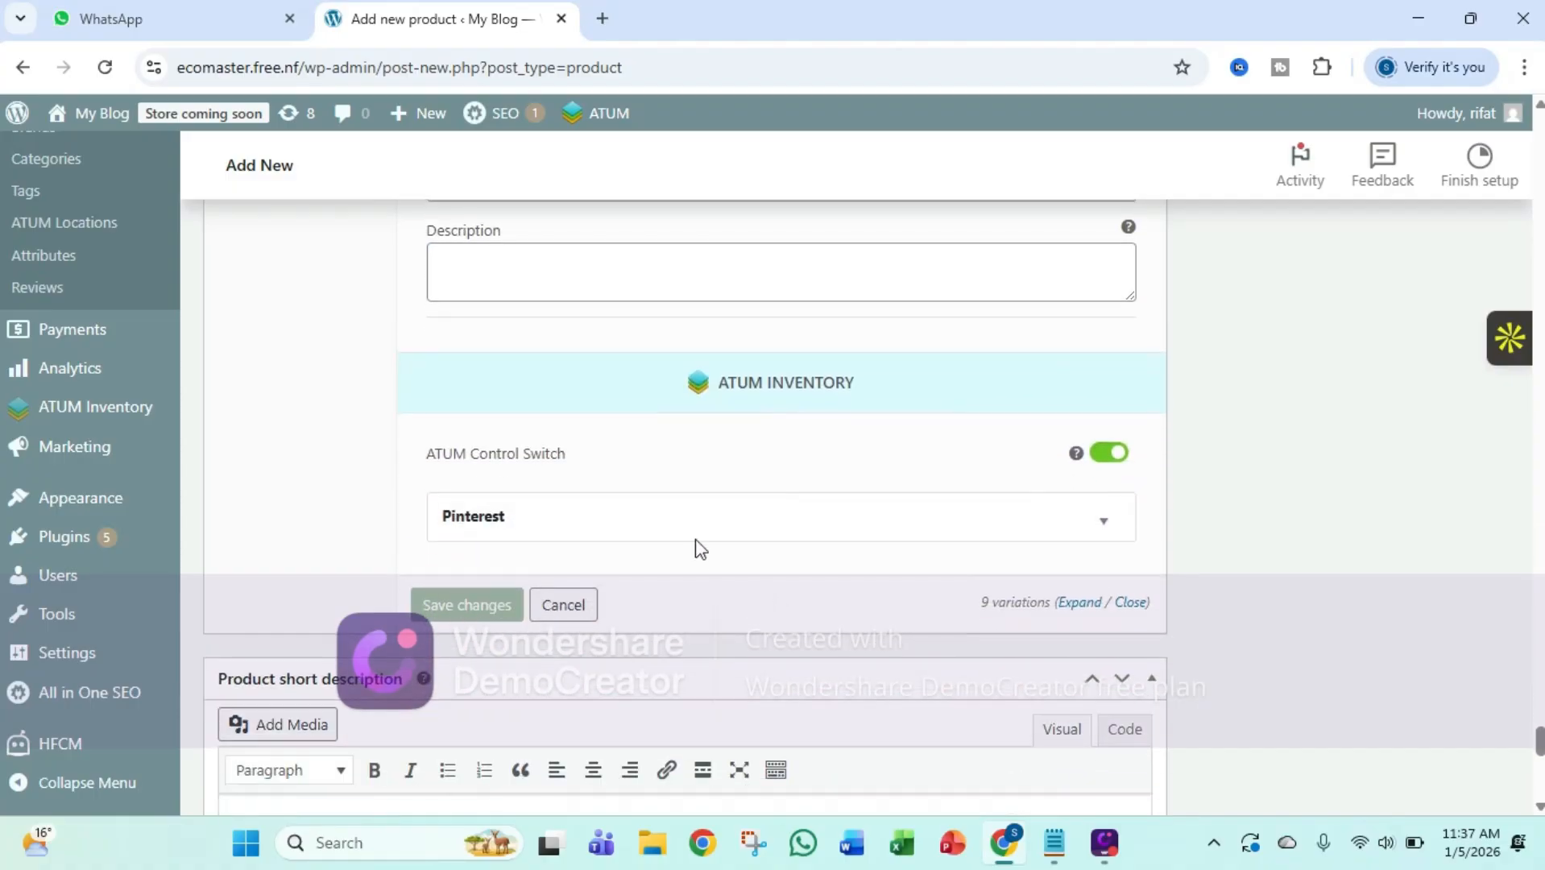
left_click(481, 617)
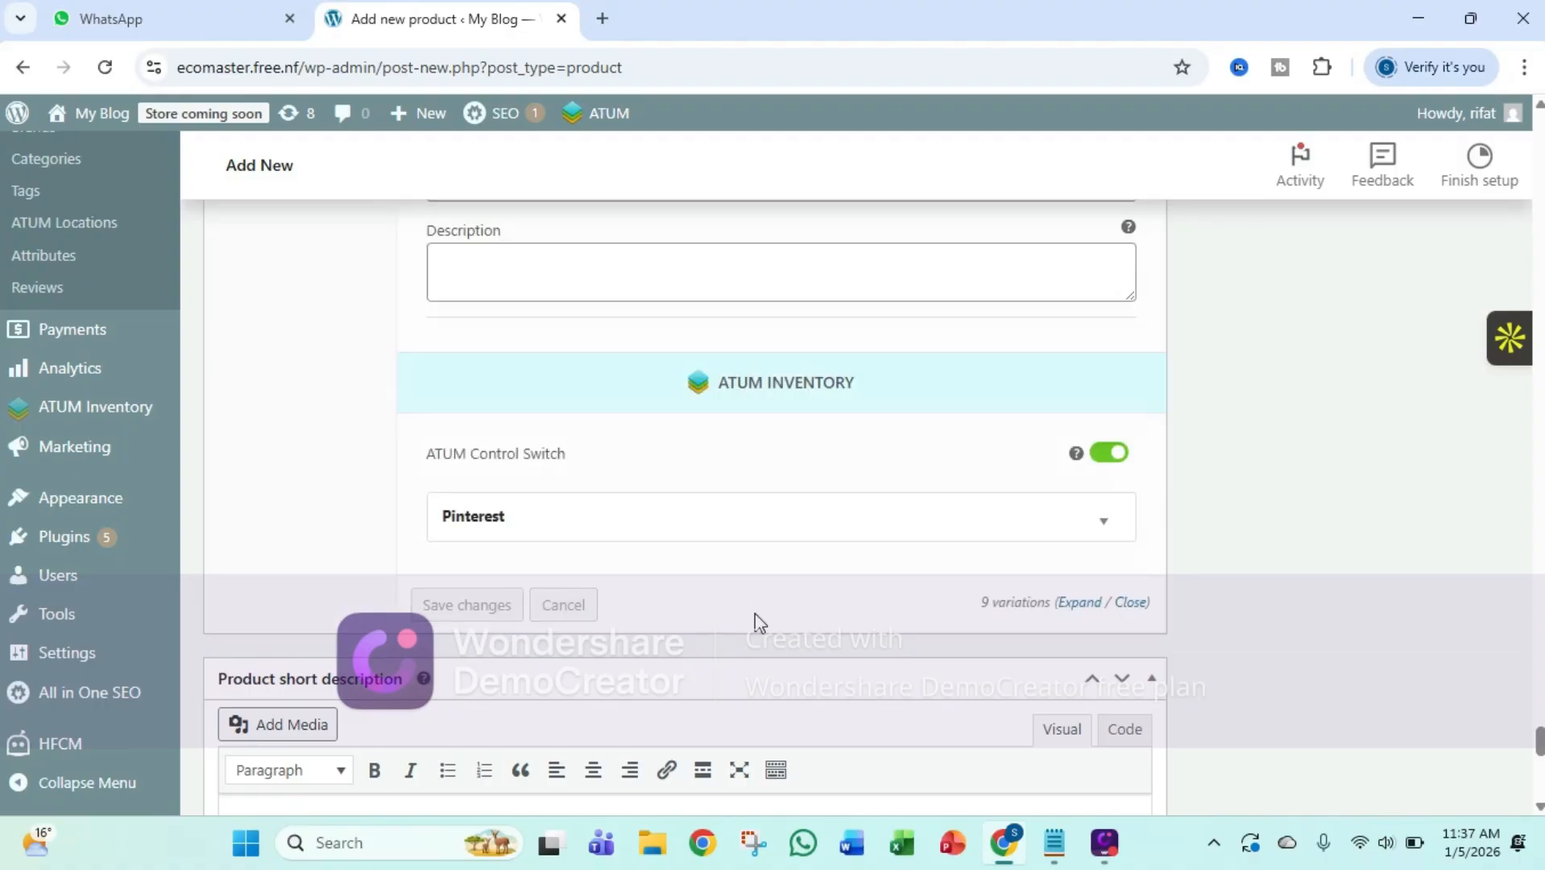
Publish the T-Shirt product
scroll(757, 623, "up", 20)
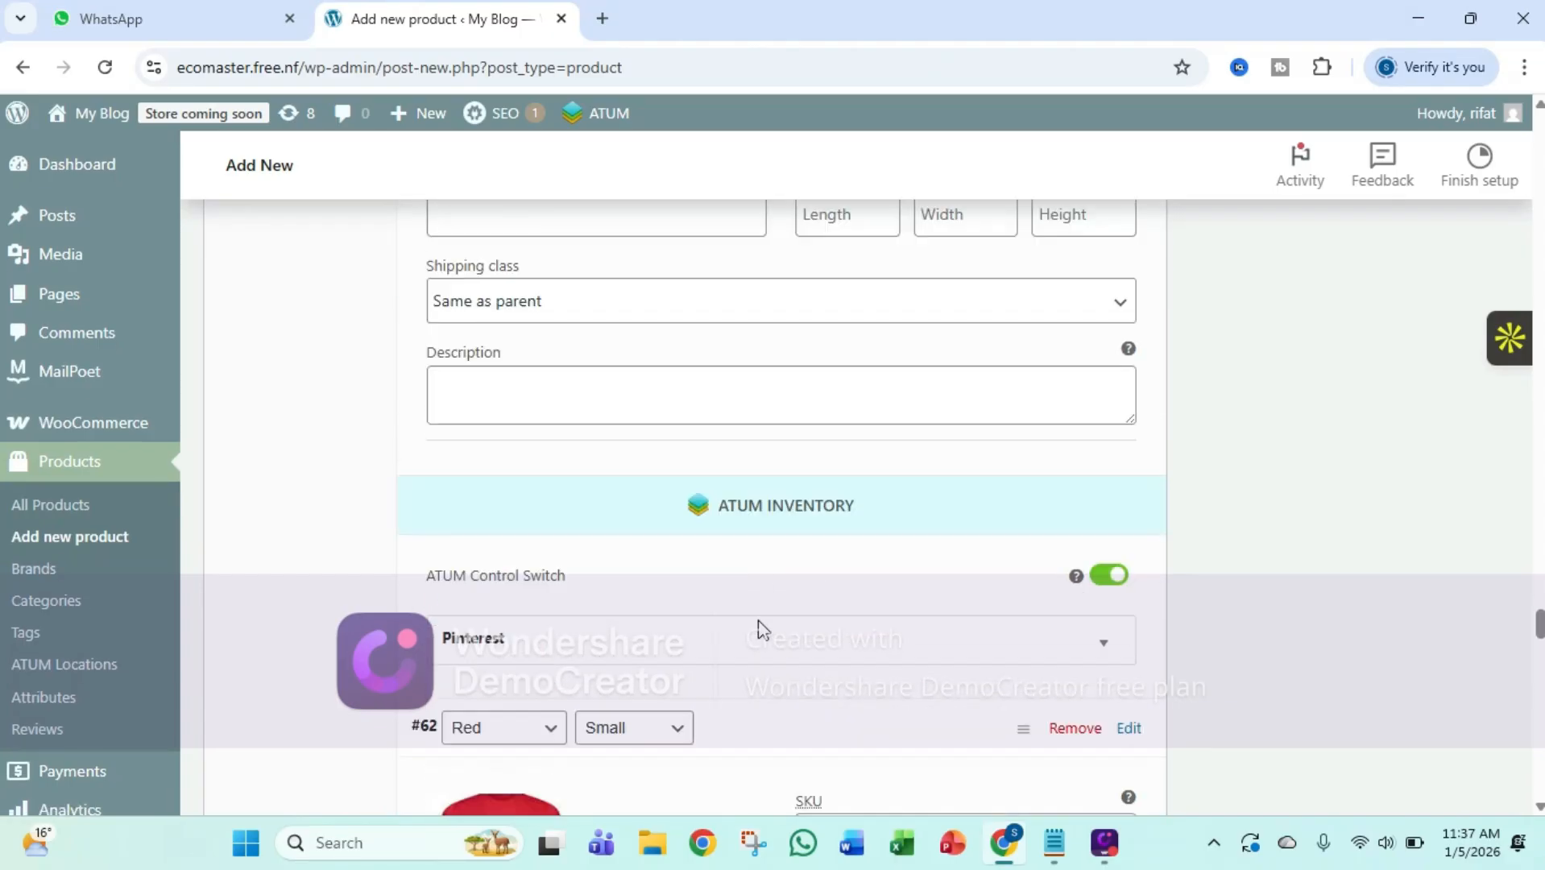
scroll(757, 629, "down", 2)
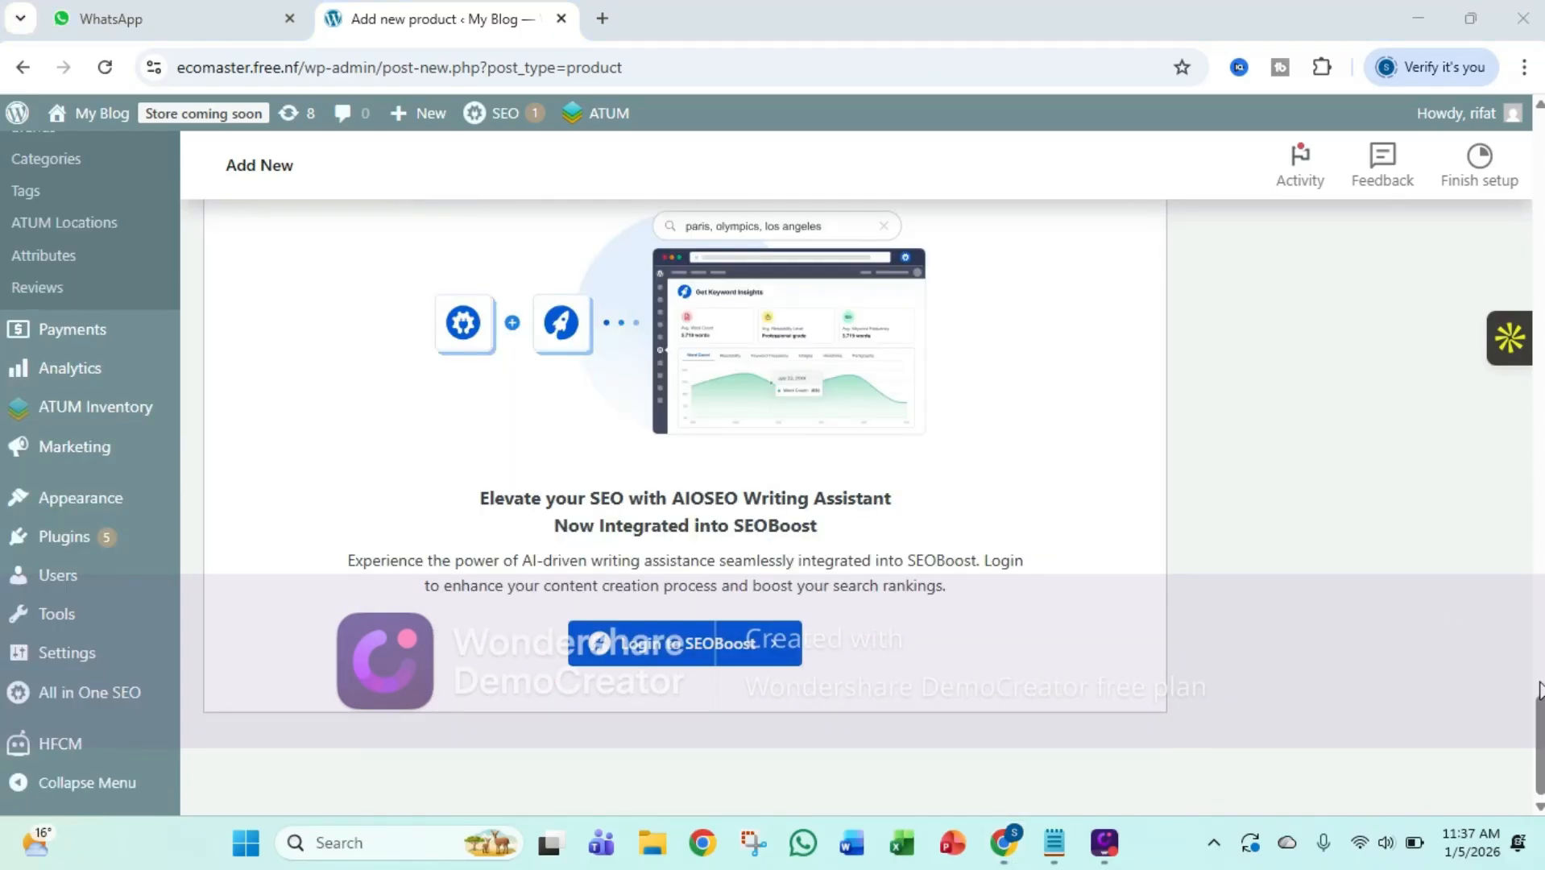
left_click_drag(1539, 689, 1540, 207)
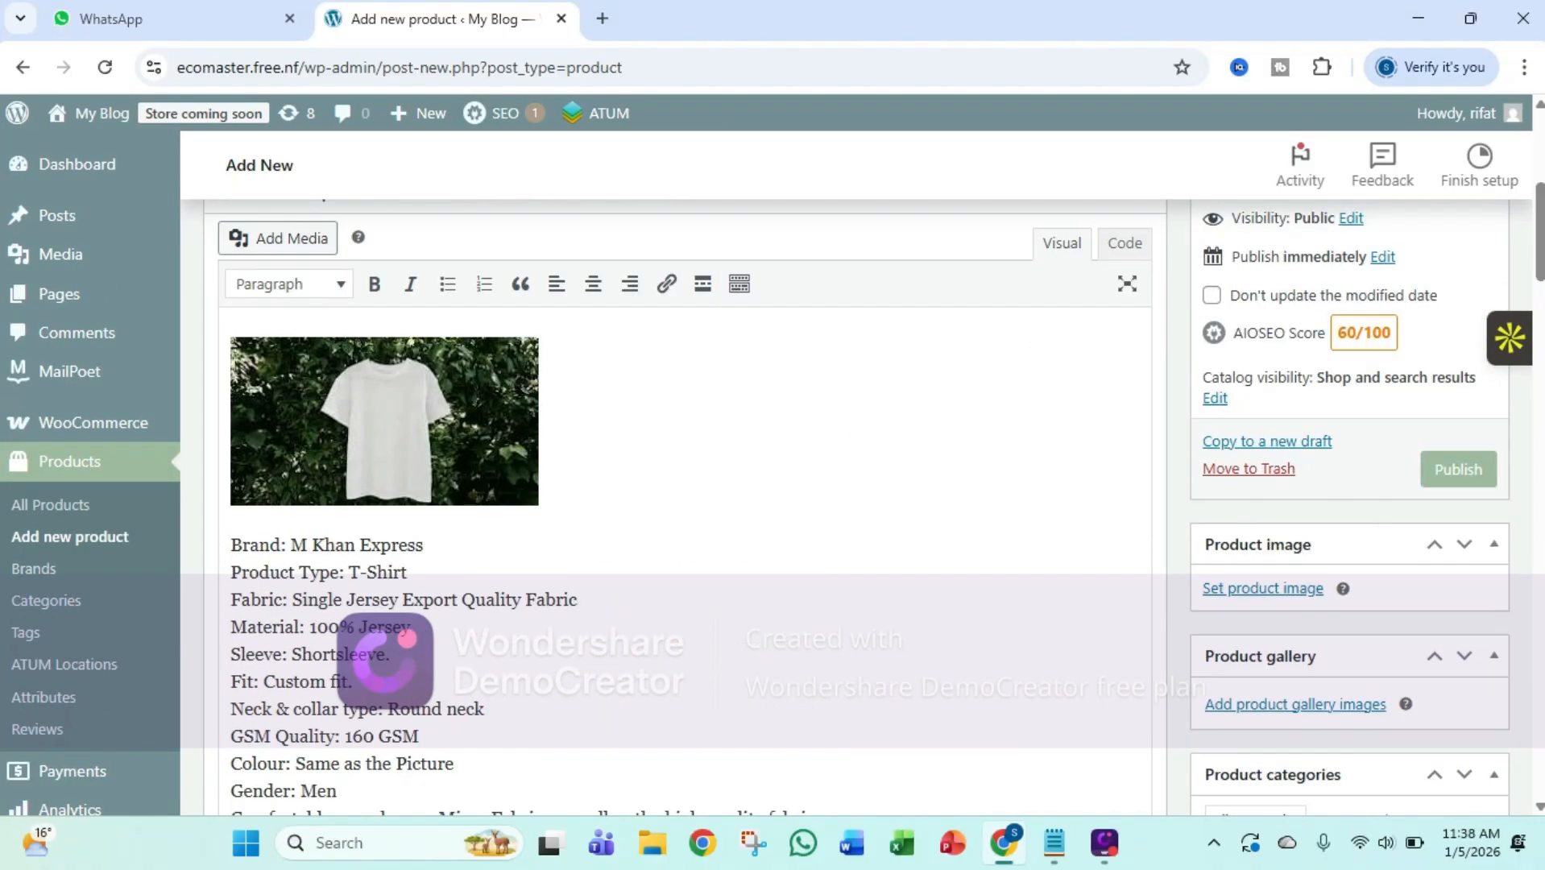
left_click(1458, 468)
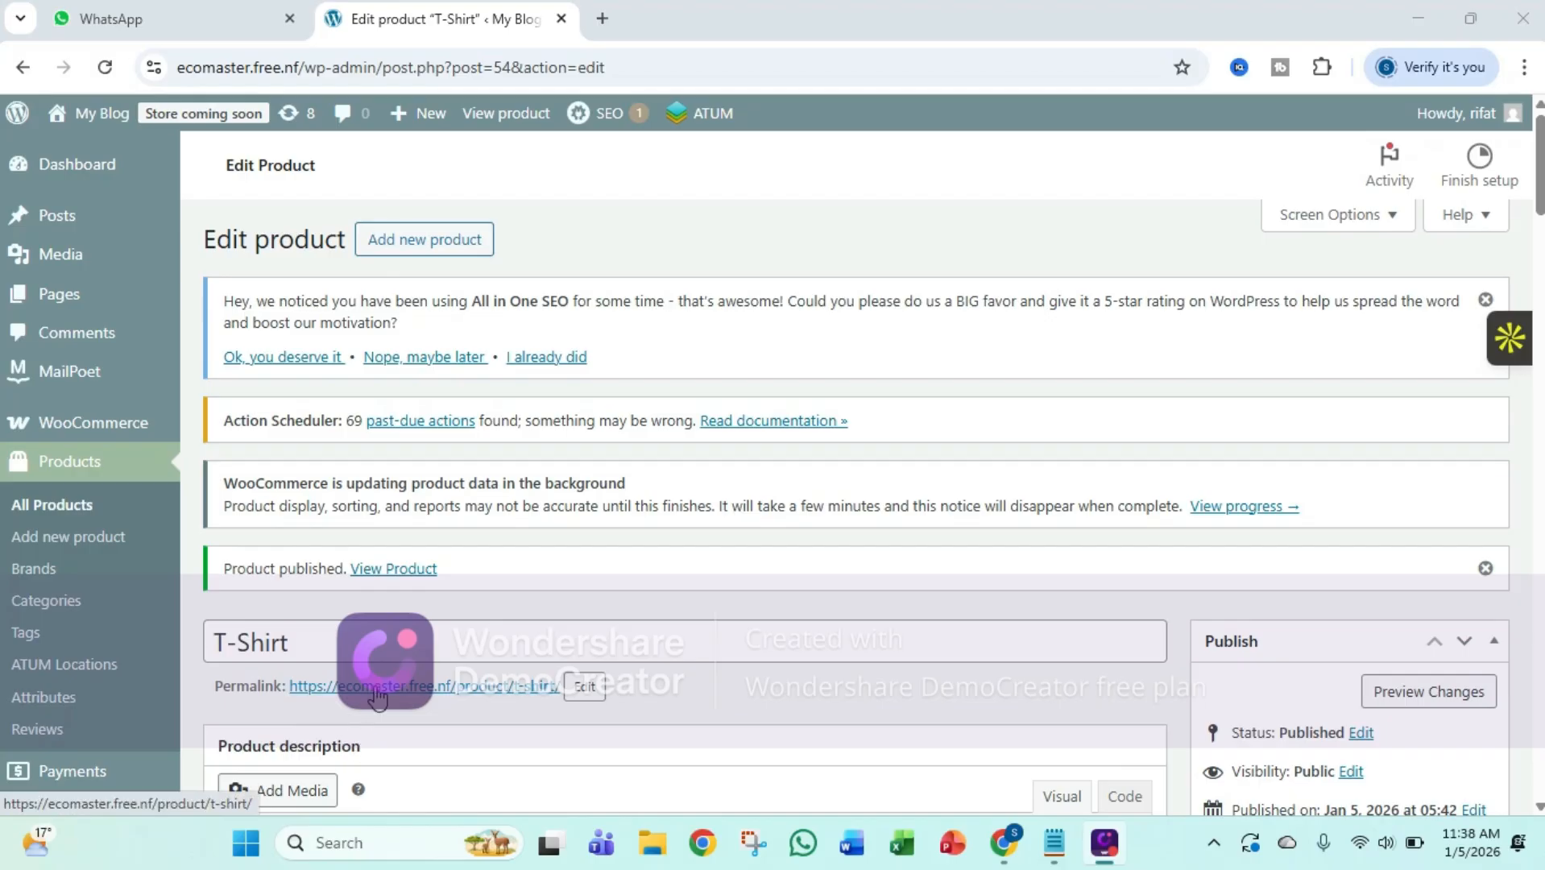
Open the published T-Shirt's store page and review its price, description and Color and Size options
left_click(378, 698)
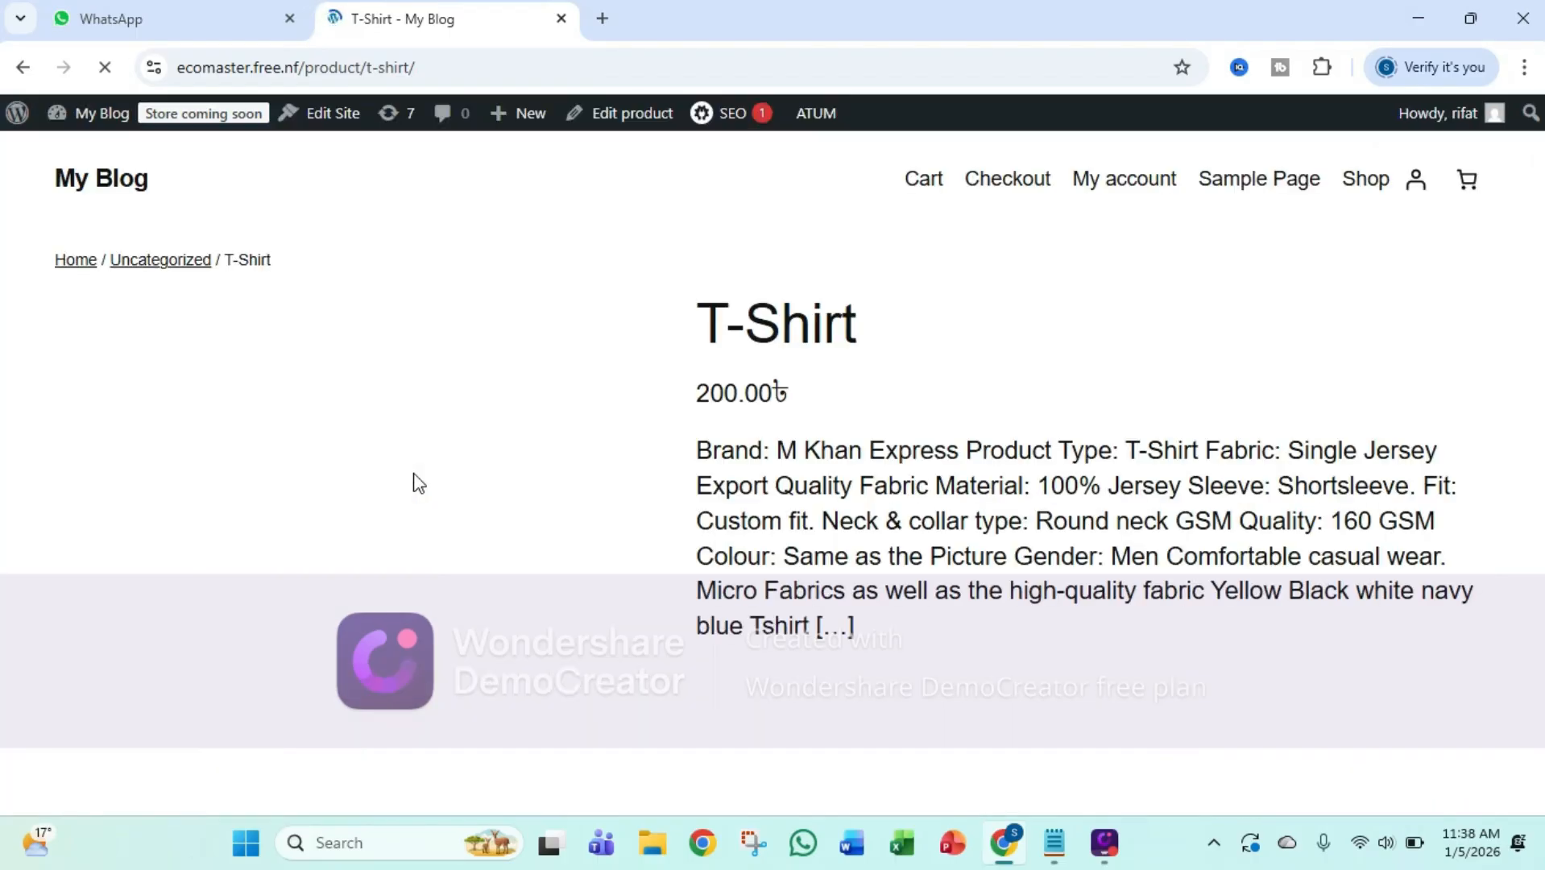
scroll(741, 498, "down", 10)
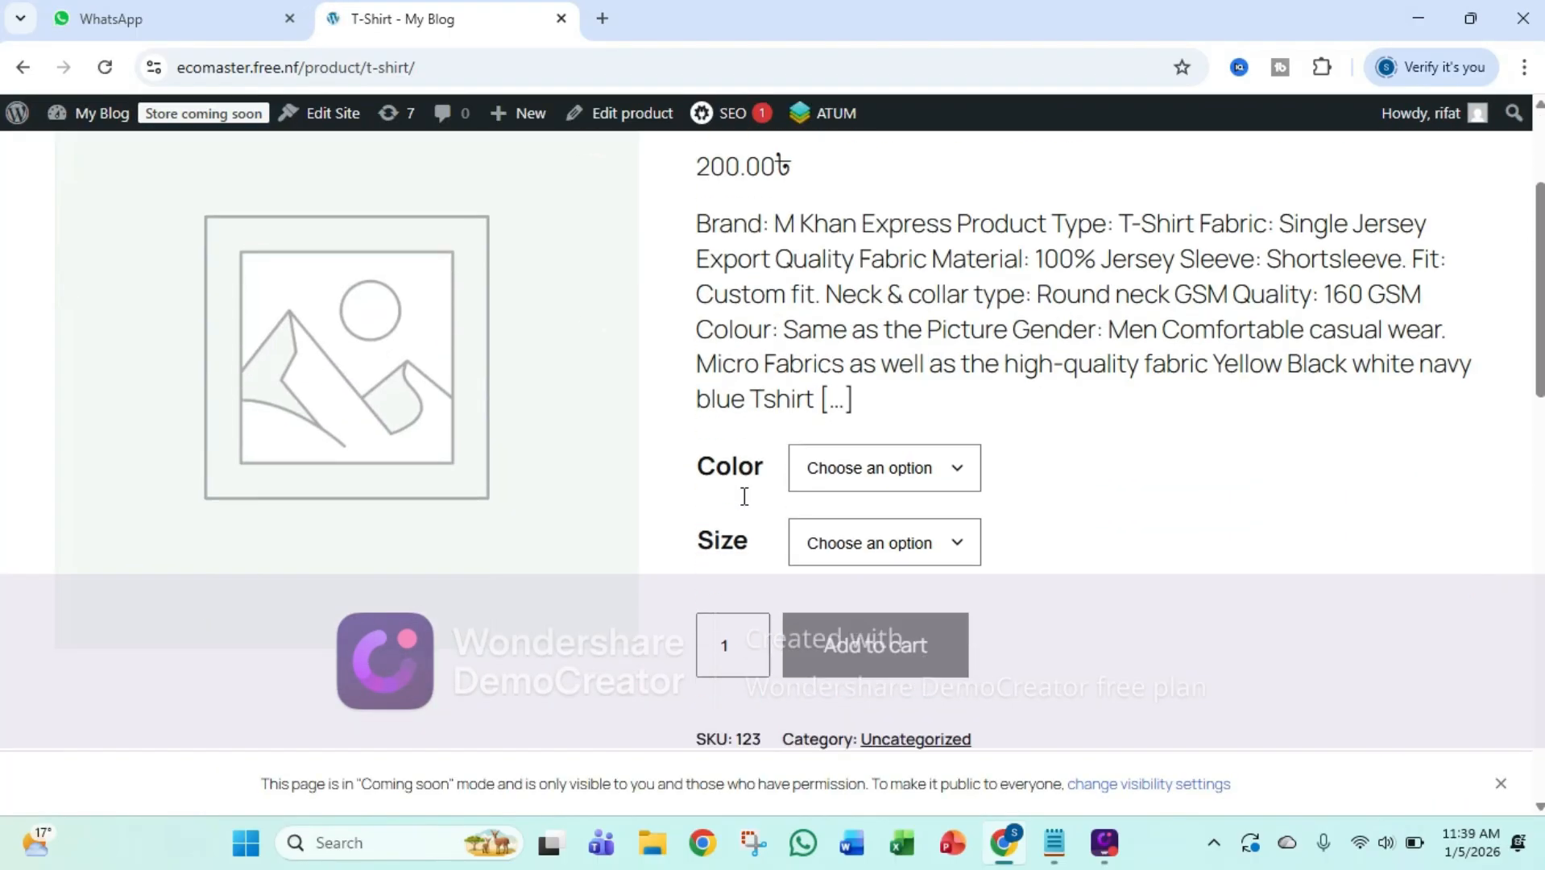
scroll(741, 498, "up", 5)
scroll(731, 499, "up", 7)
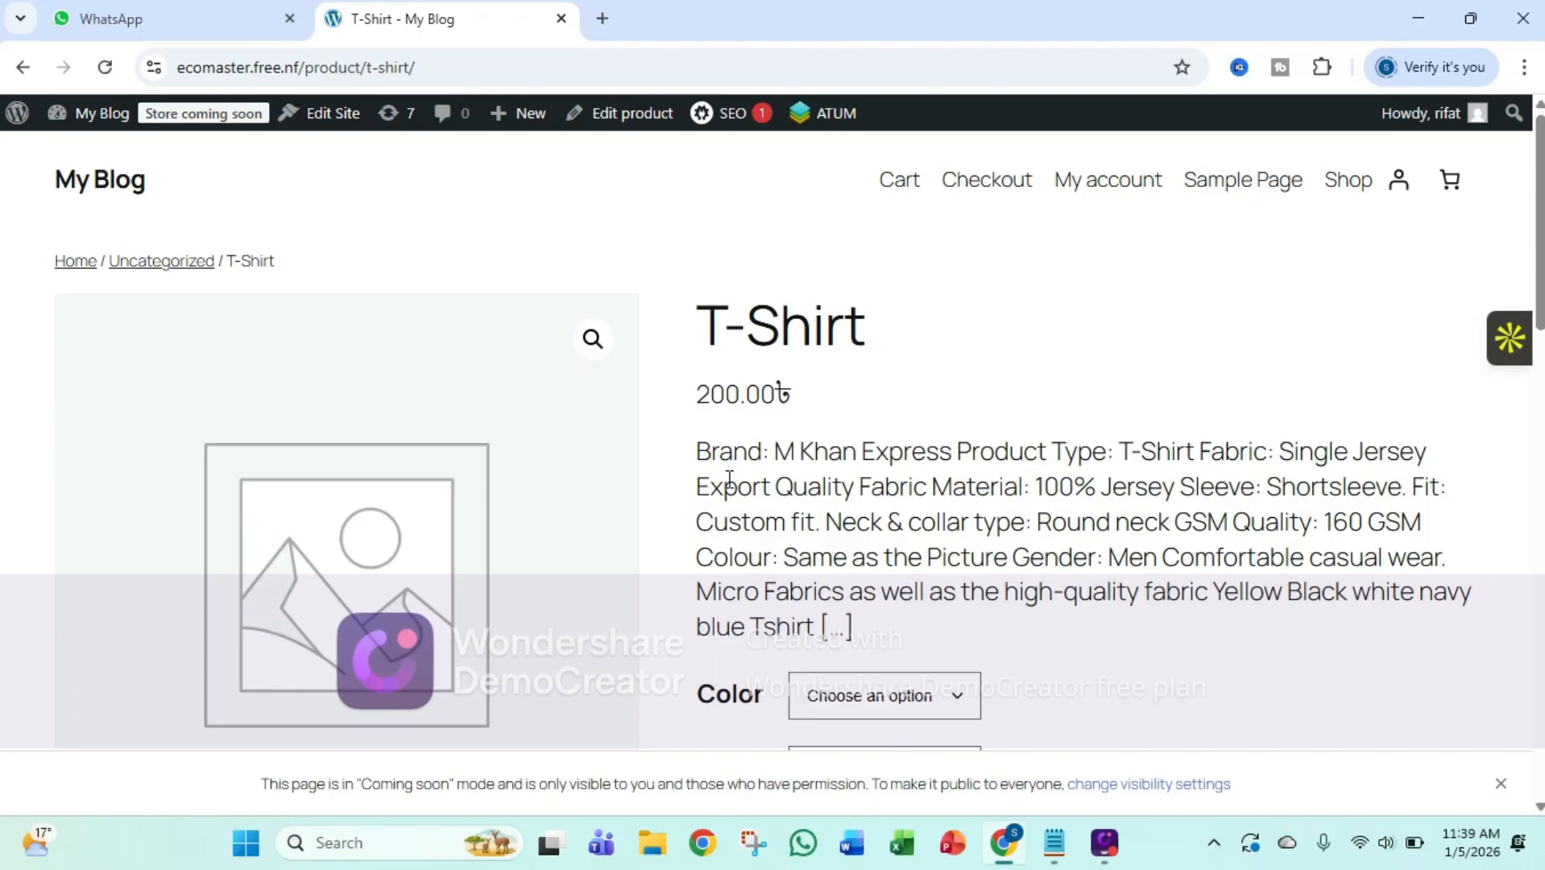
scroll(729, 482, "down", 1)
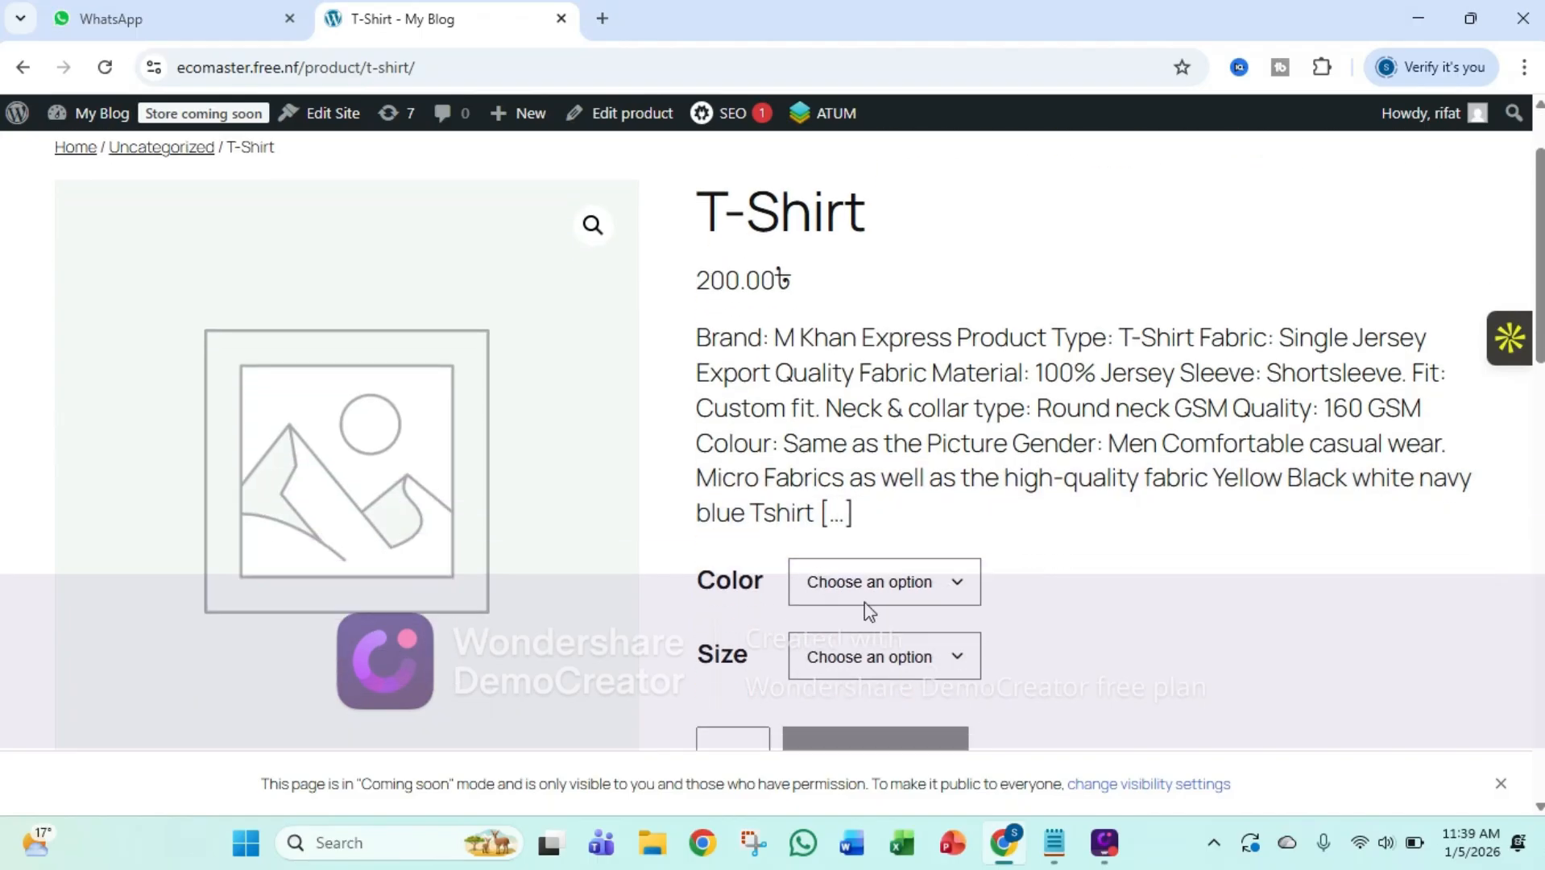
scroll(874, 586, "up", 1)
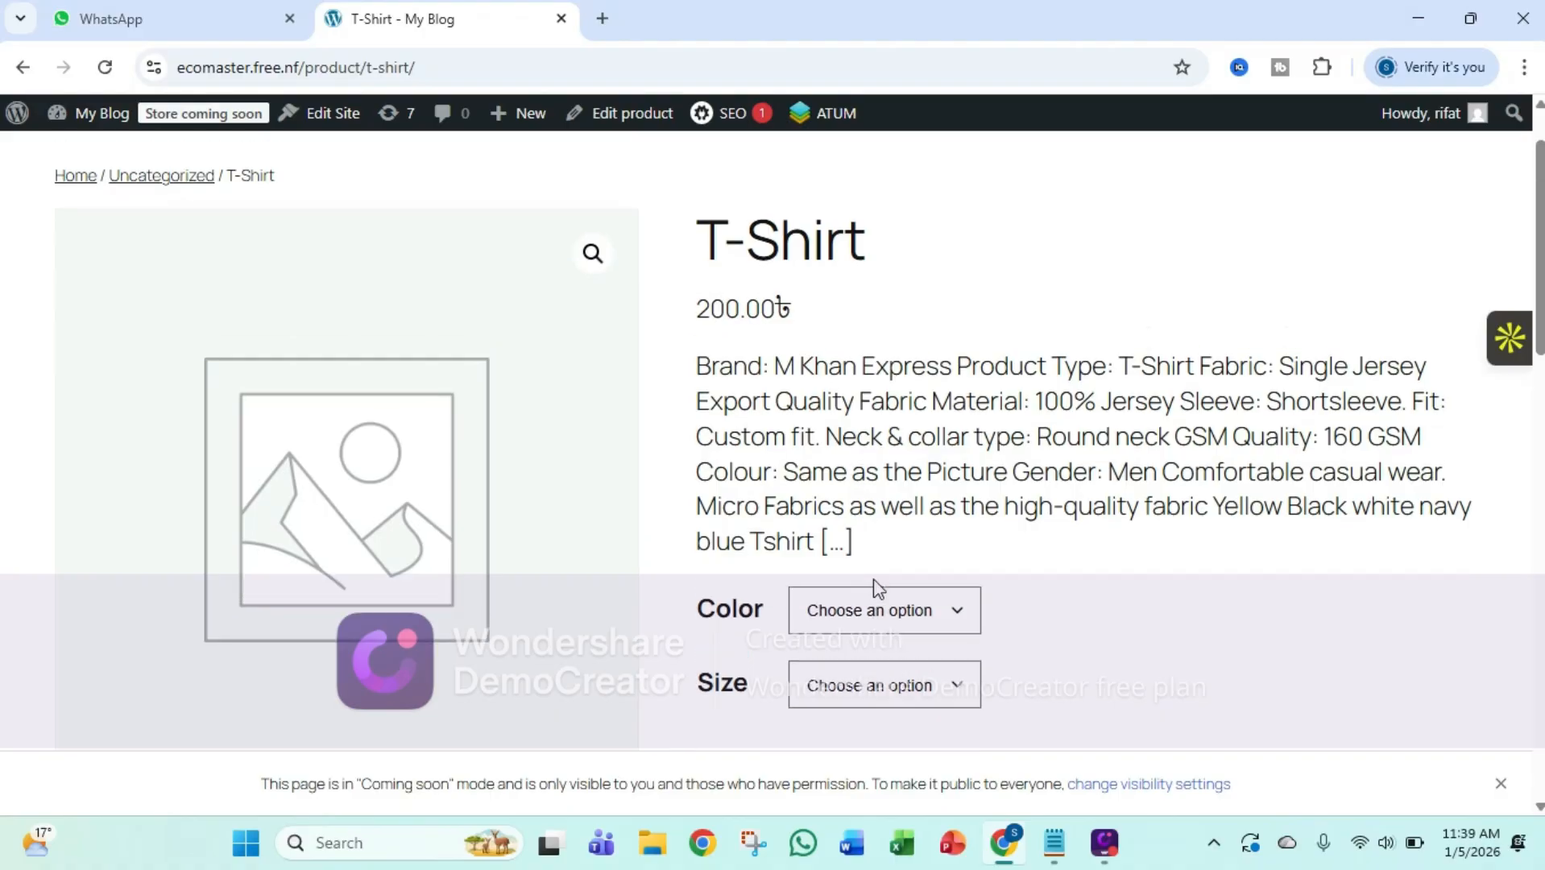
scroll(881, 587, "down", 1)
Choose the White color and Larze size on the T-Shirt page and check the variation's image
left_click(881, 584)
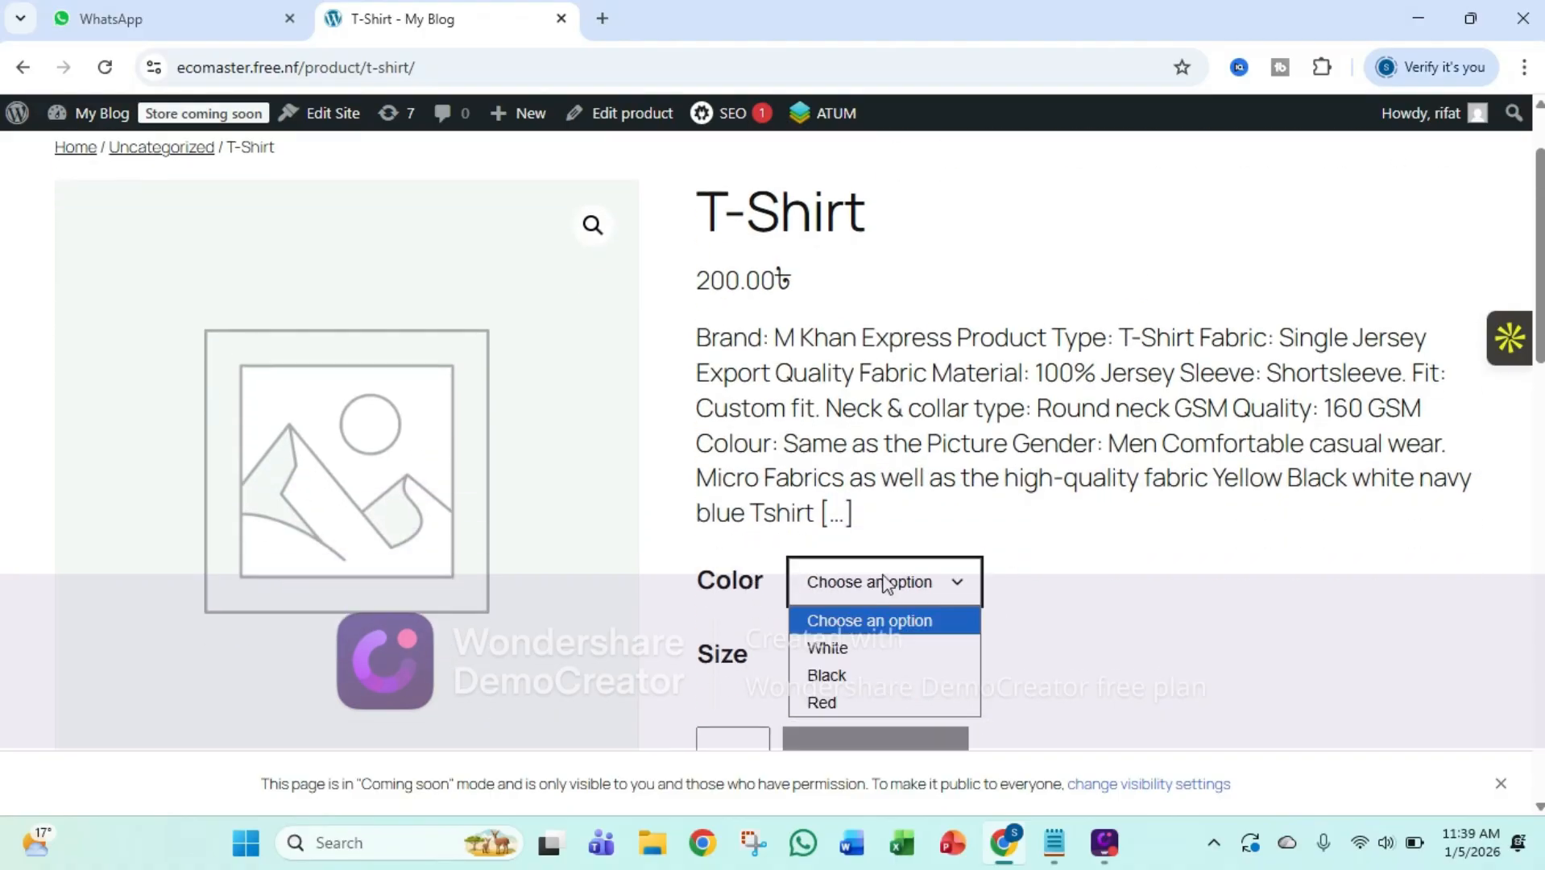
left_click(864, 647)
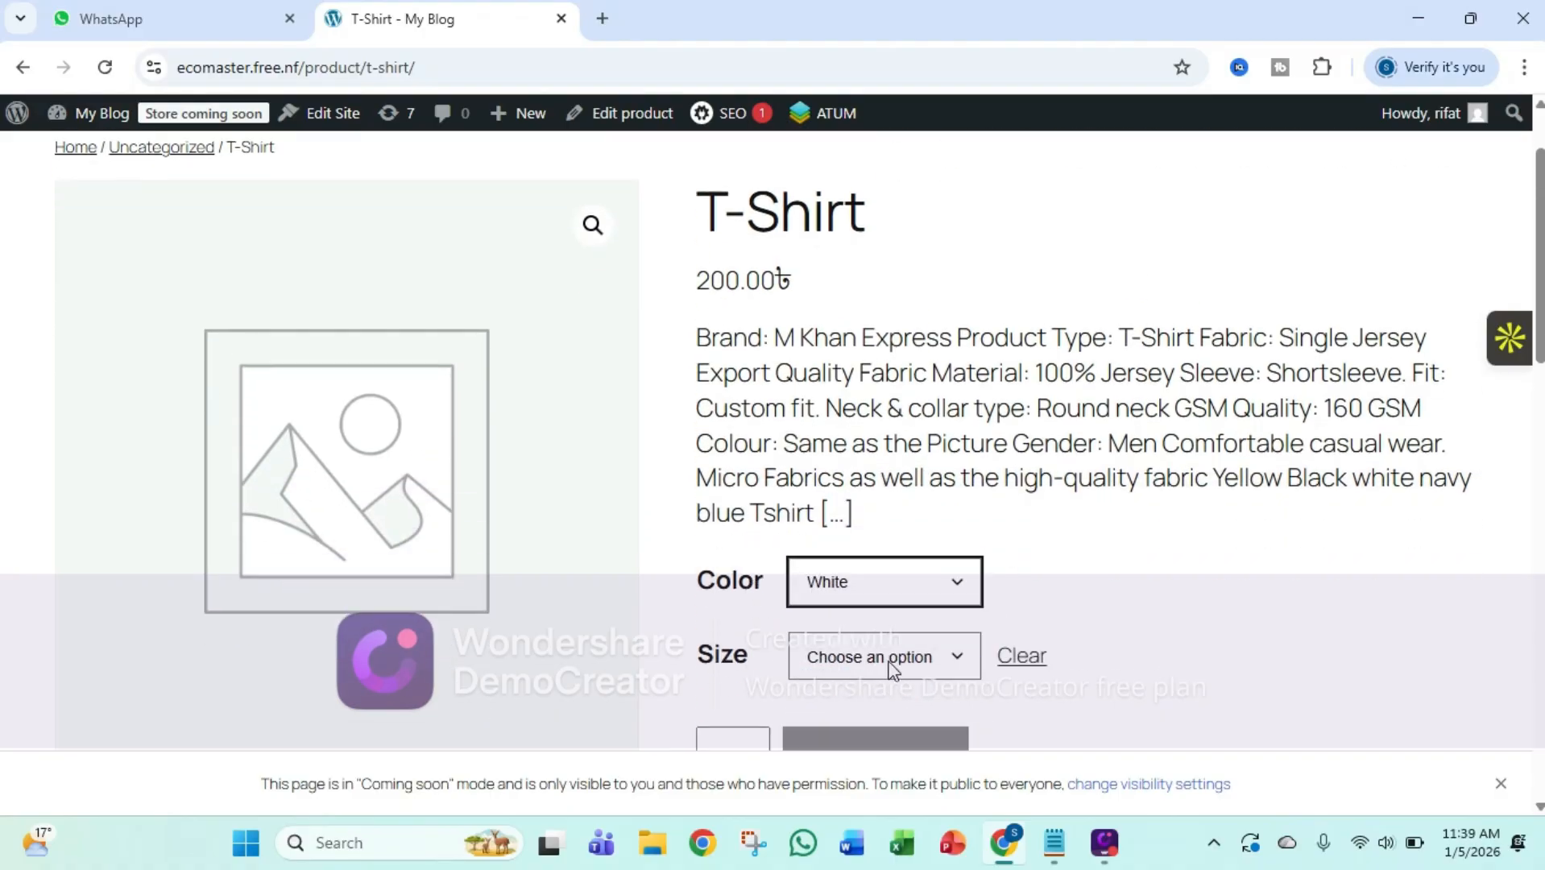
left_click(835, 654)
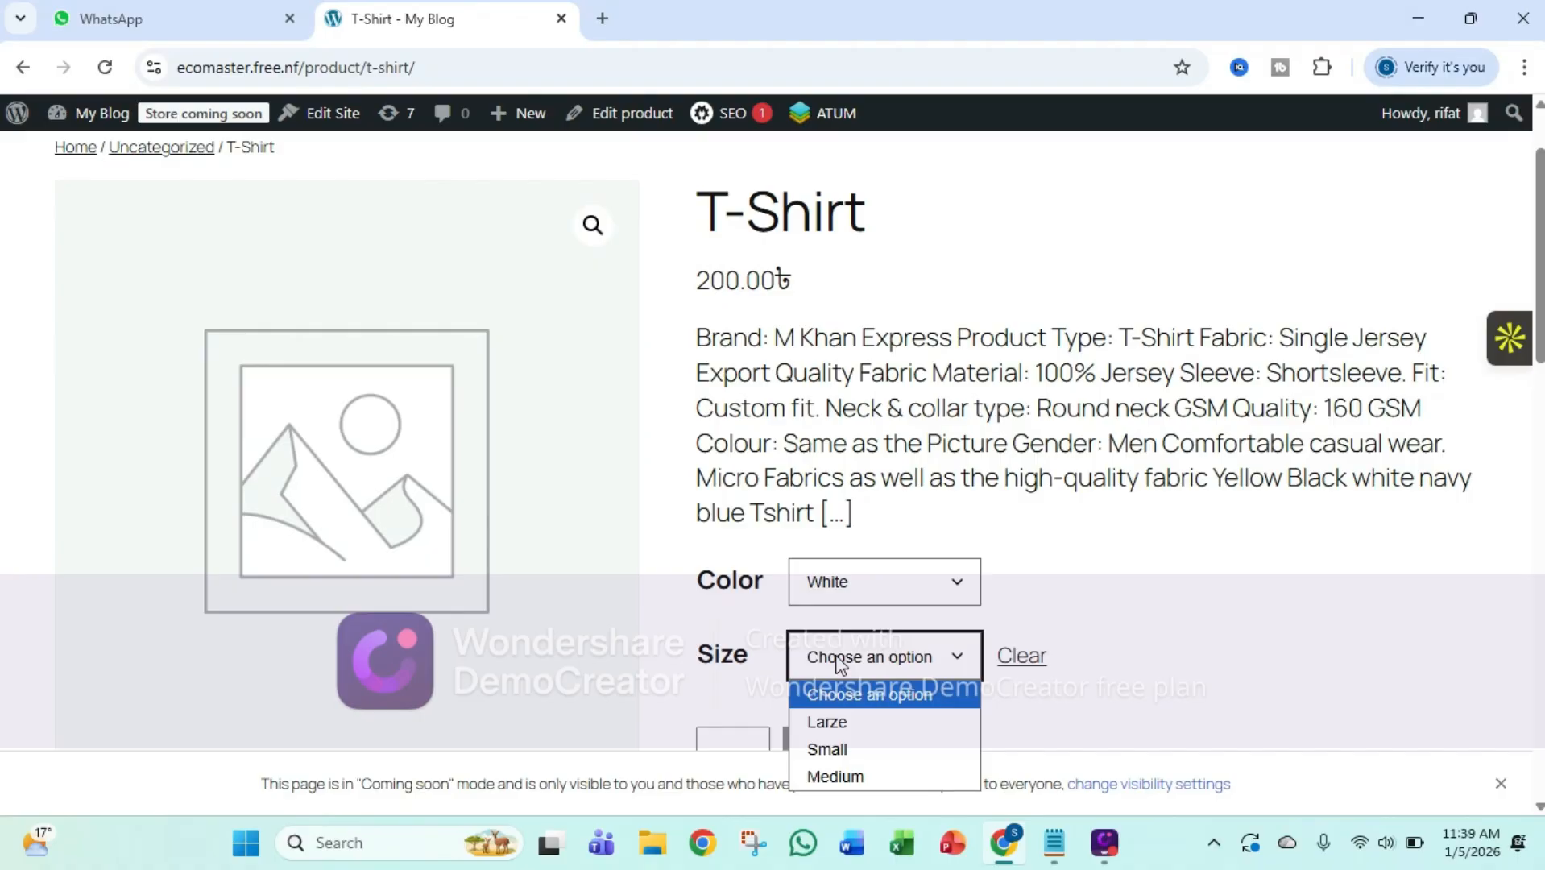
left_click(835, 721)
scroll(1007, 653, "down", 3)
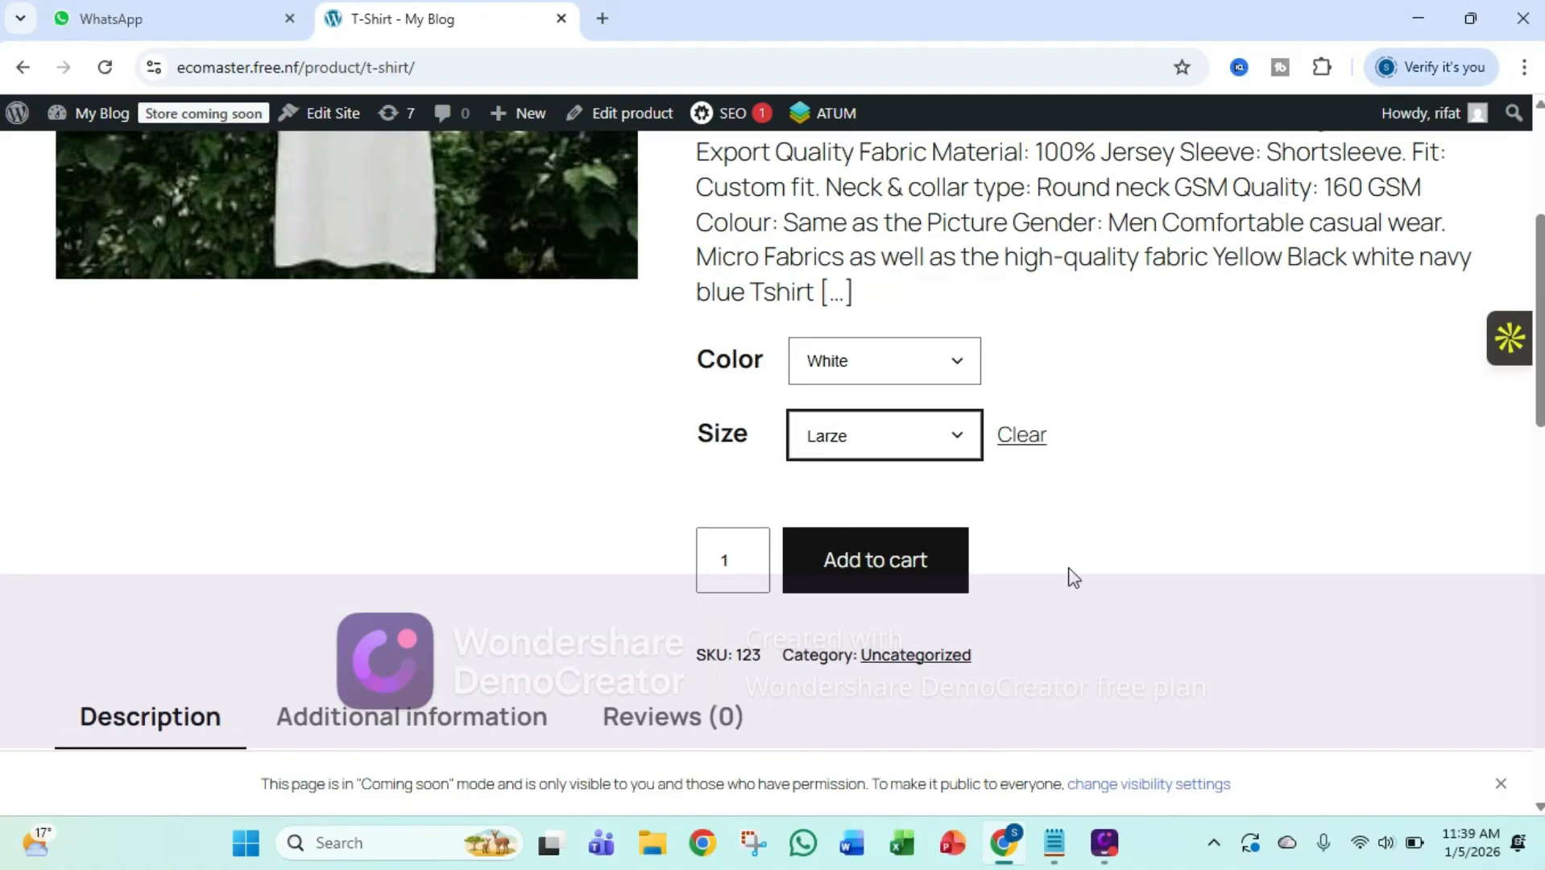
scroll(1071, 576, "up", 4)
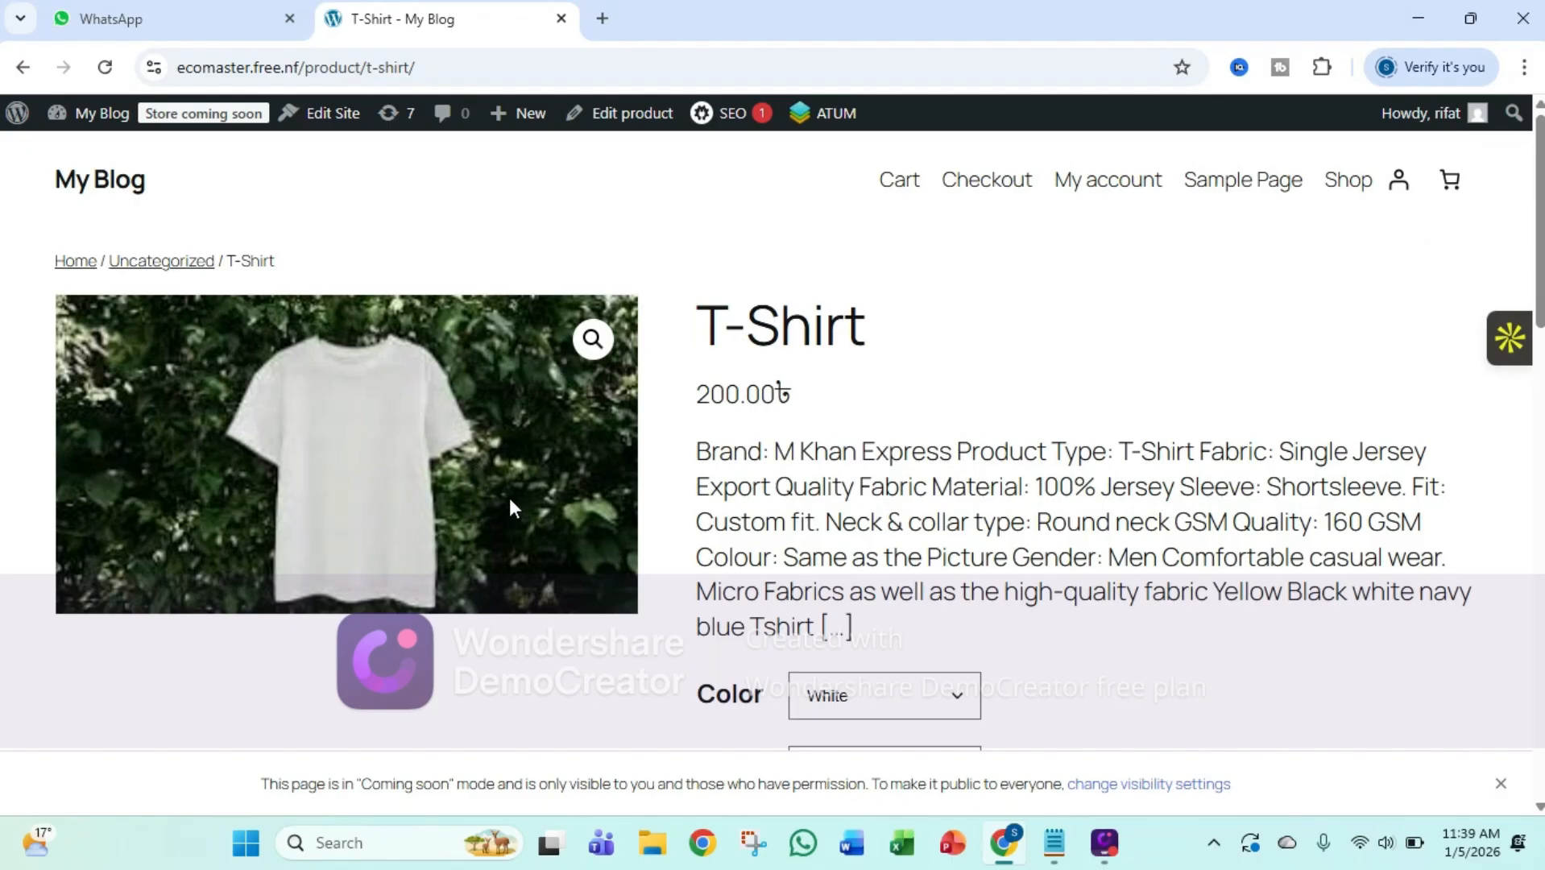
Review the T-Shirt page's full description, product image and purchase options
scroll(545, 525, "down", 5)
scroll(547, 529, "down", 5)
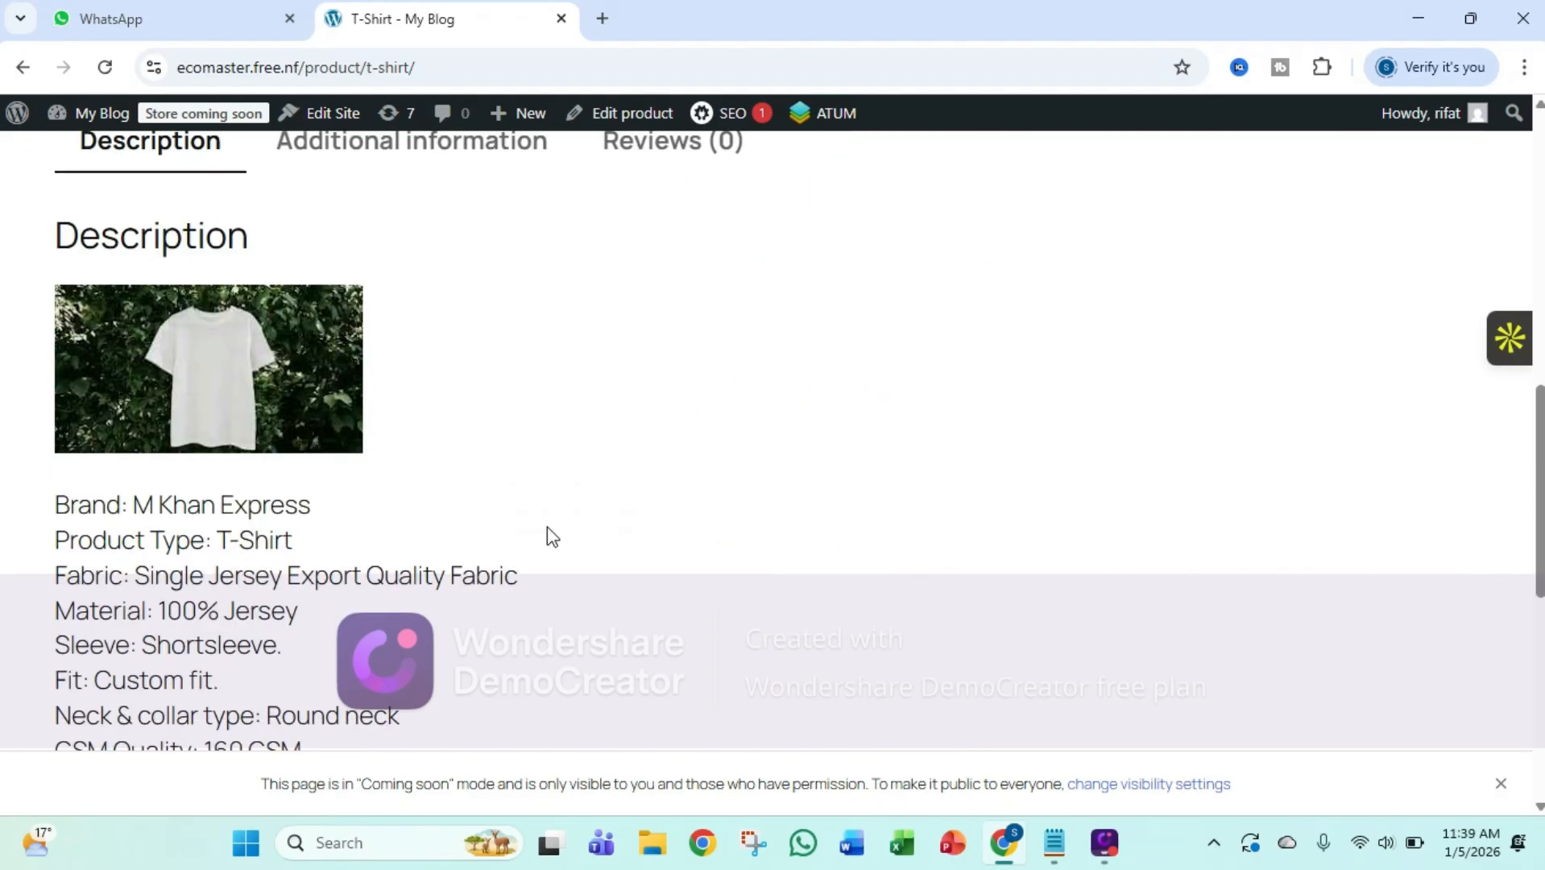
scroll(547, 530, "up", 10)
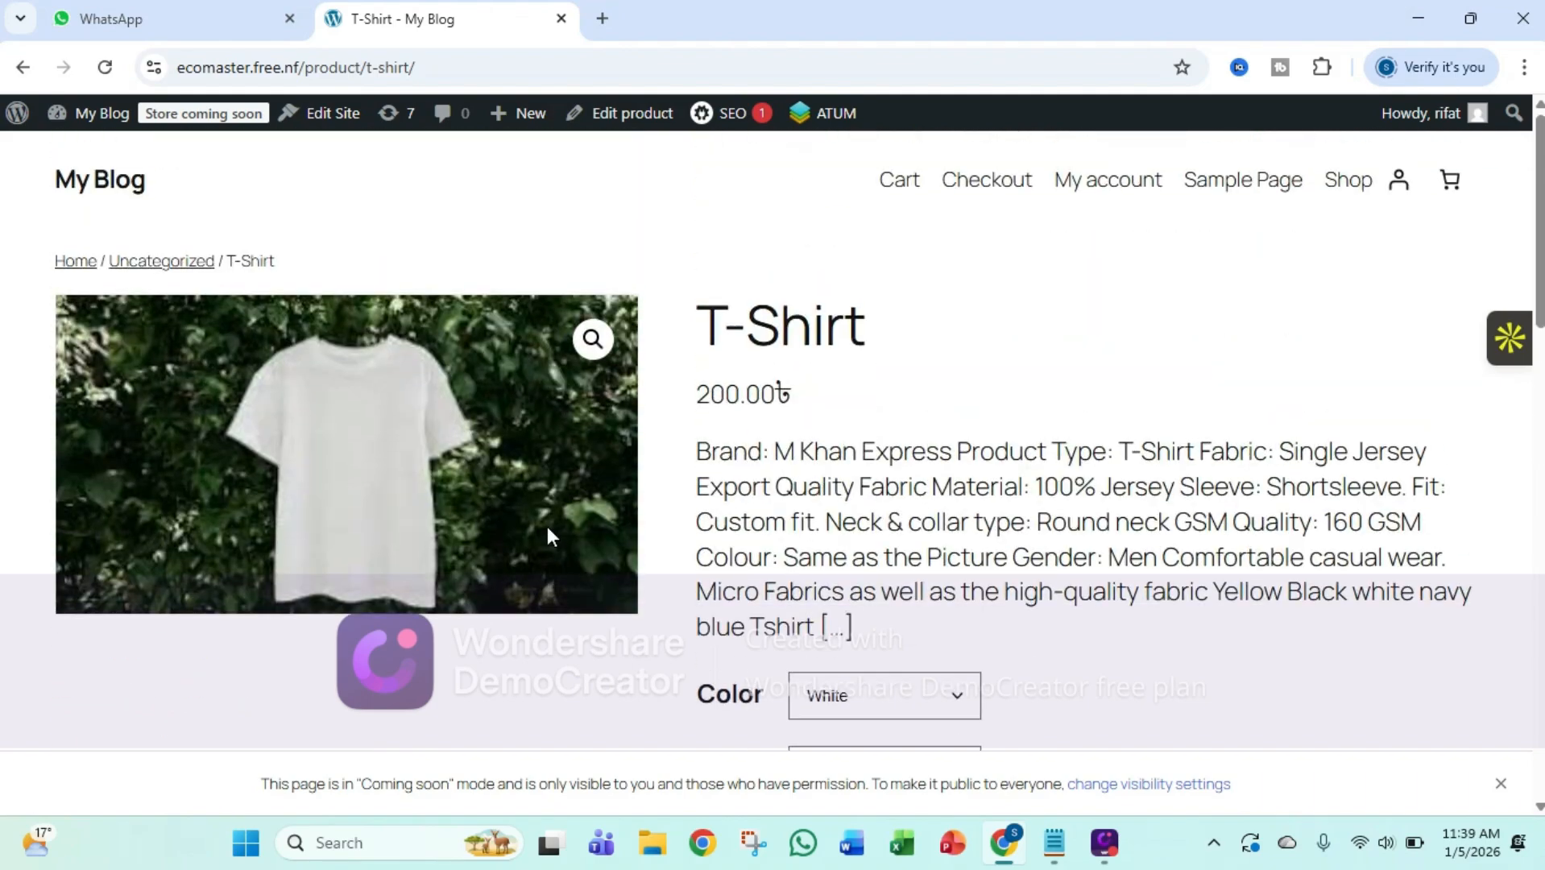
scroll(549, 526, "down", 8)
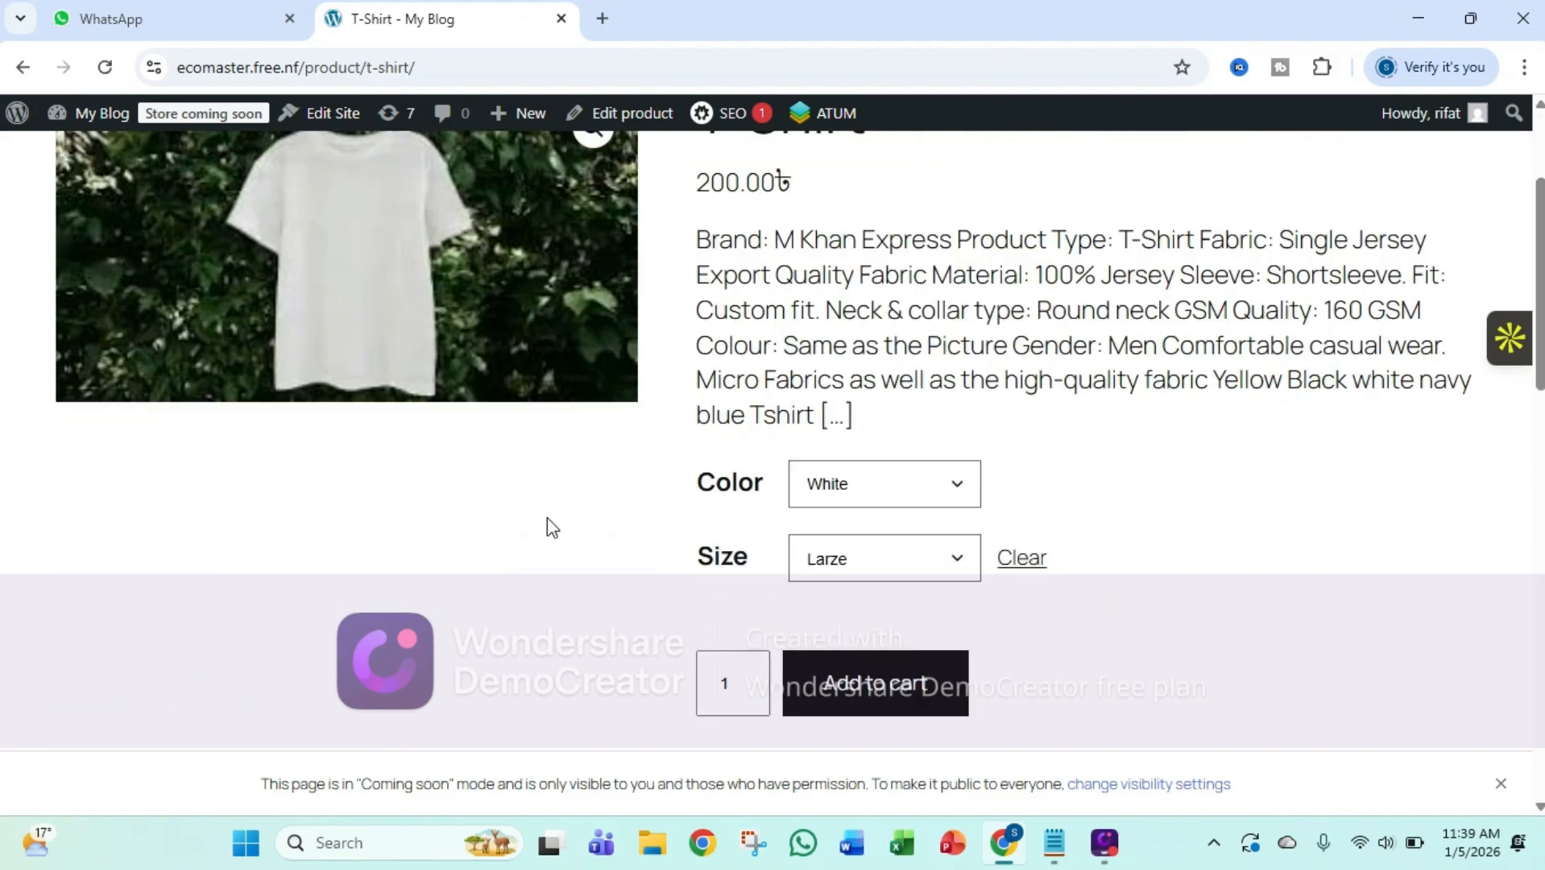
scroll(548, 526, "up", 6)
scroll(547, 518, "up", 3)
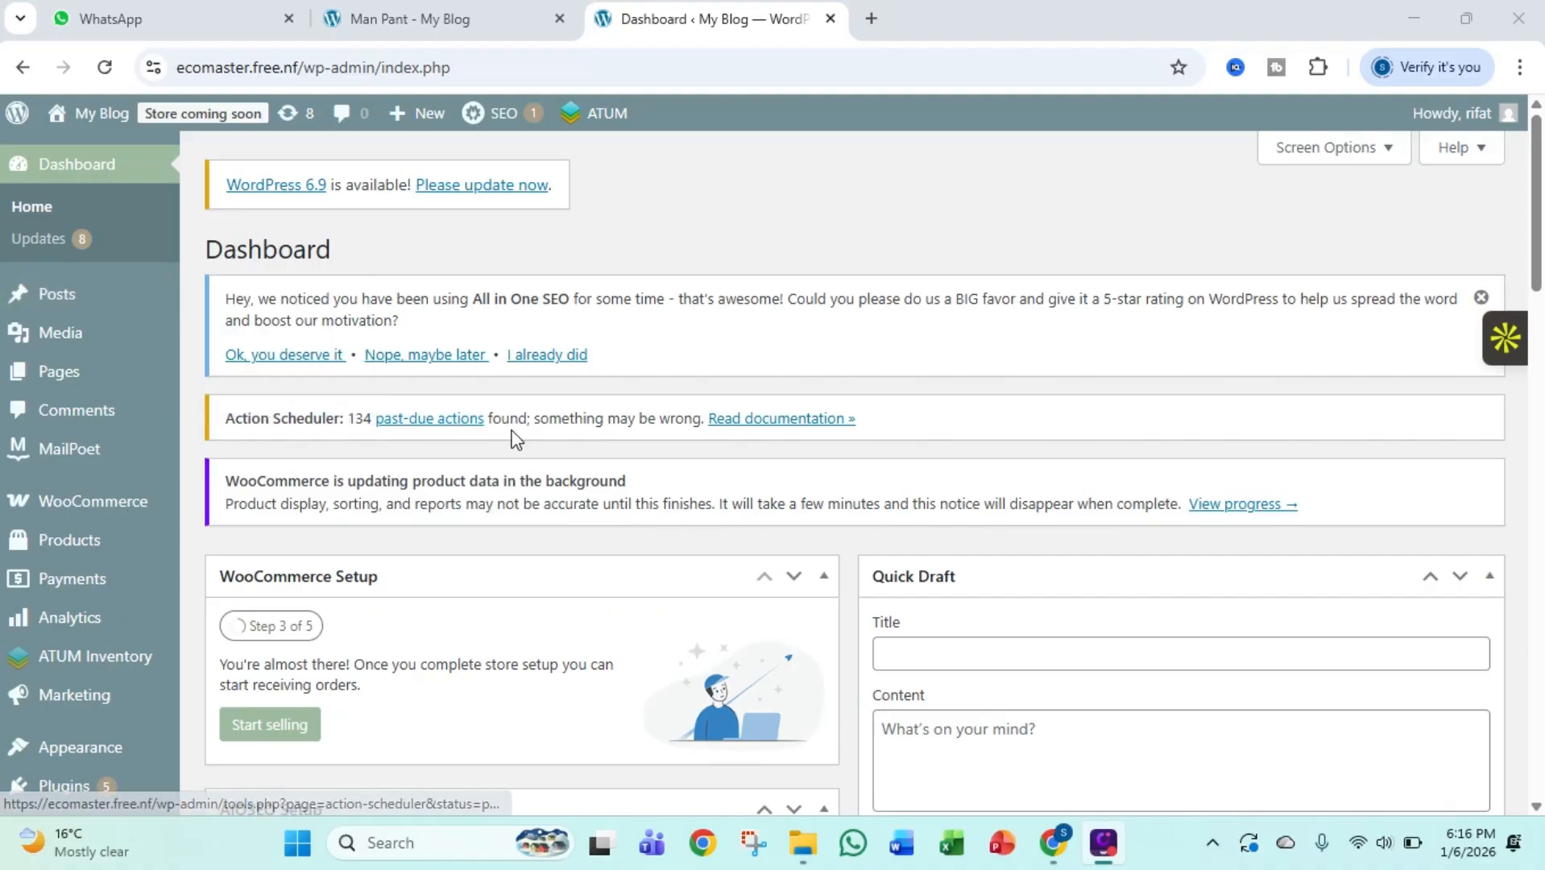
Open the page for adding plugins in the WordPress admin and search for ATUM
scroll(137, 508, "down", 1)
scroll(137, 508, "down", 1)
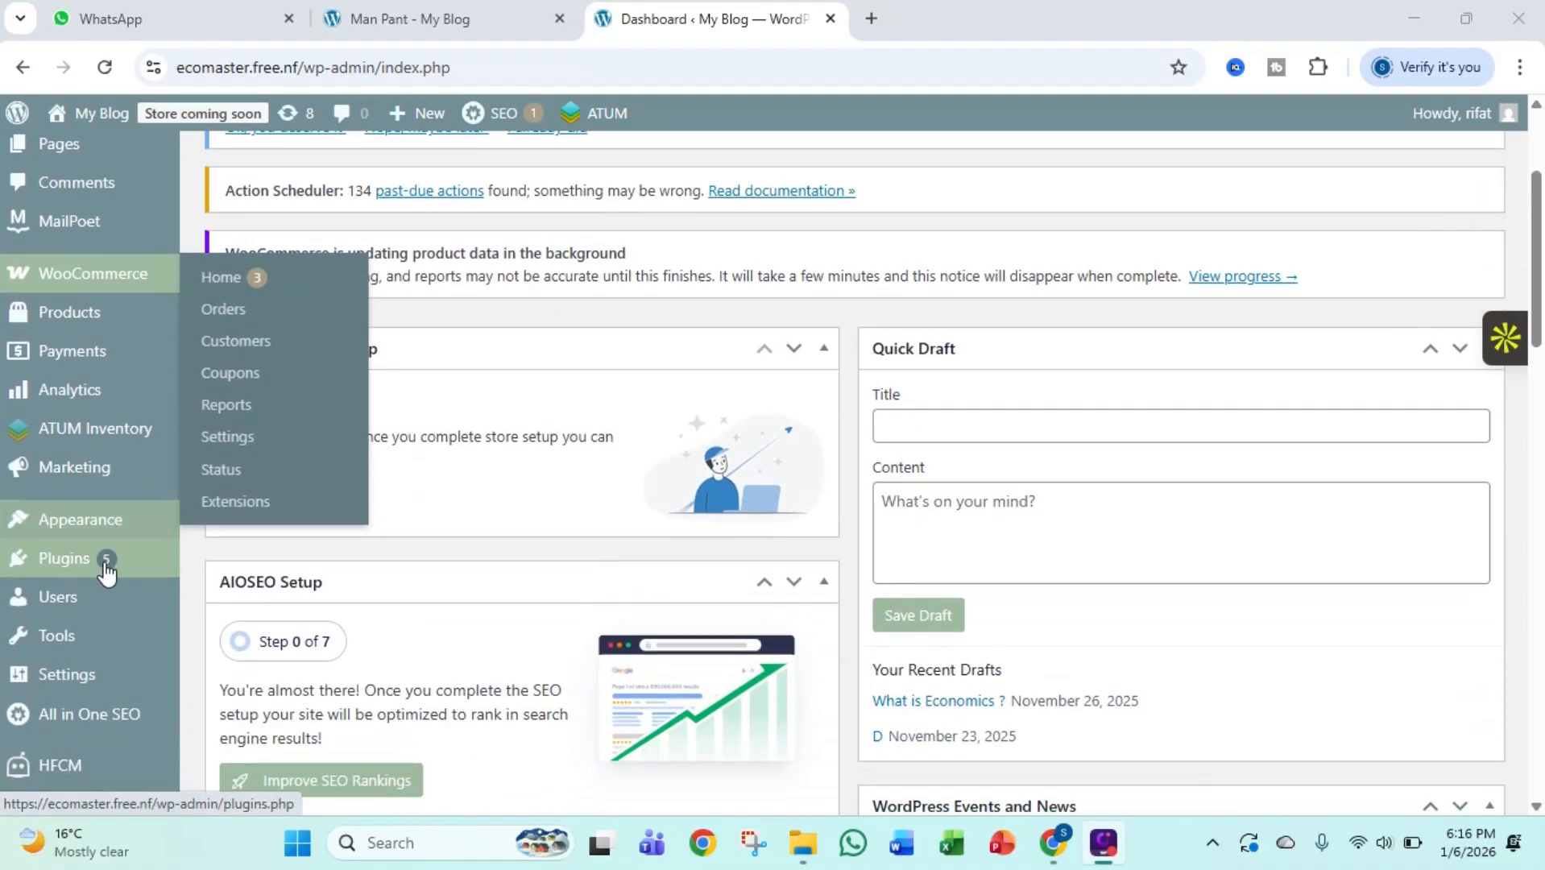
mouse_move(103, 558)
left_click(202, 594)
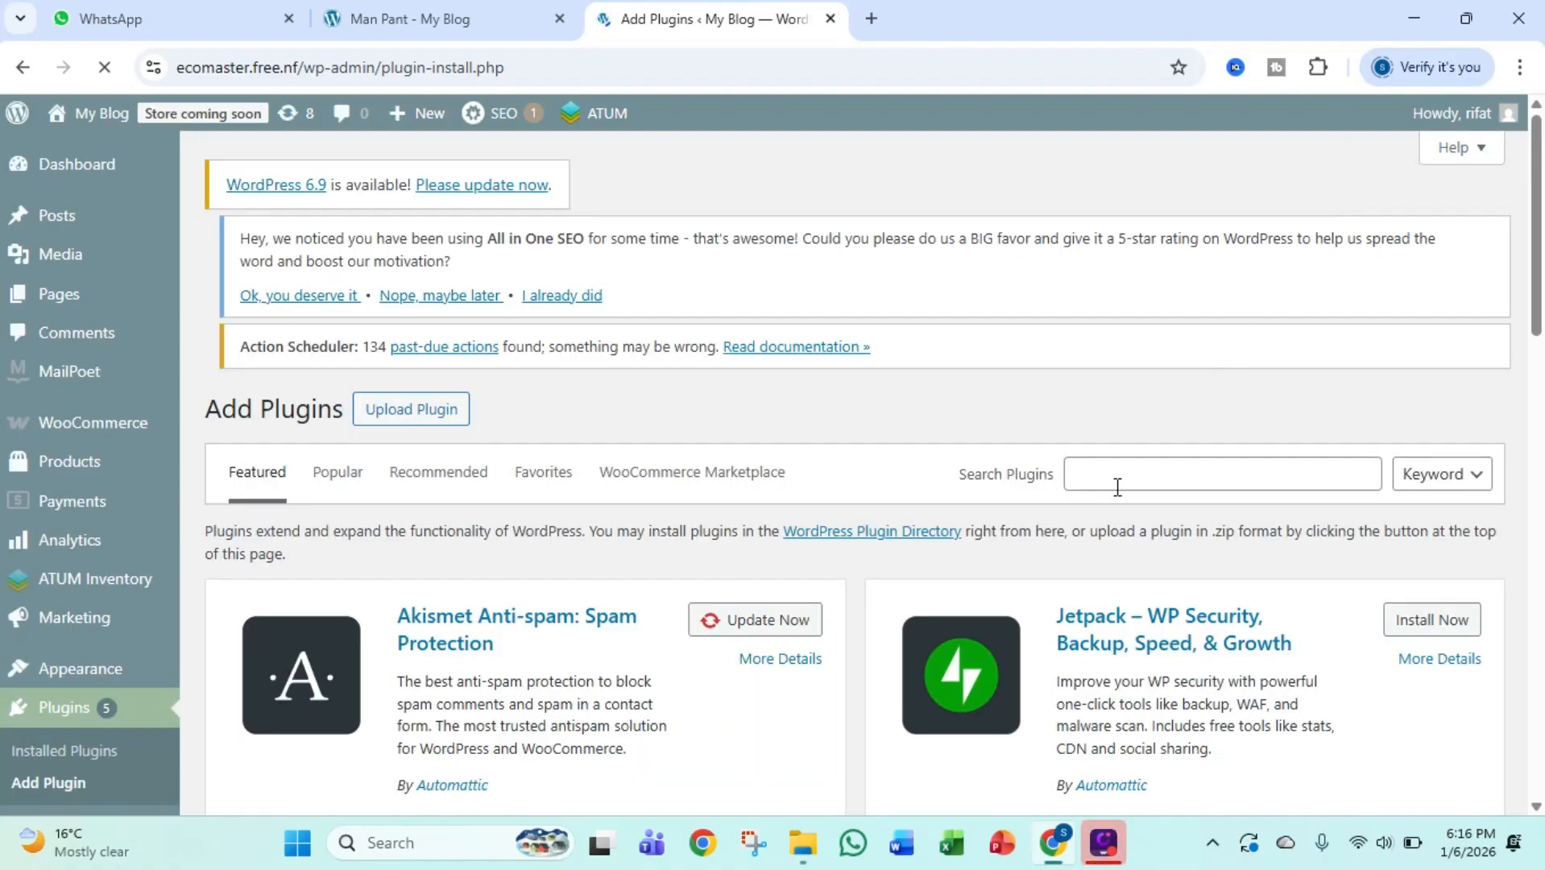
left_click(1118, 486)
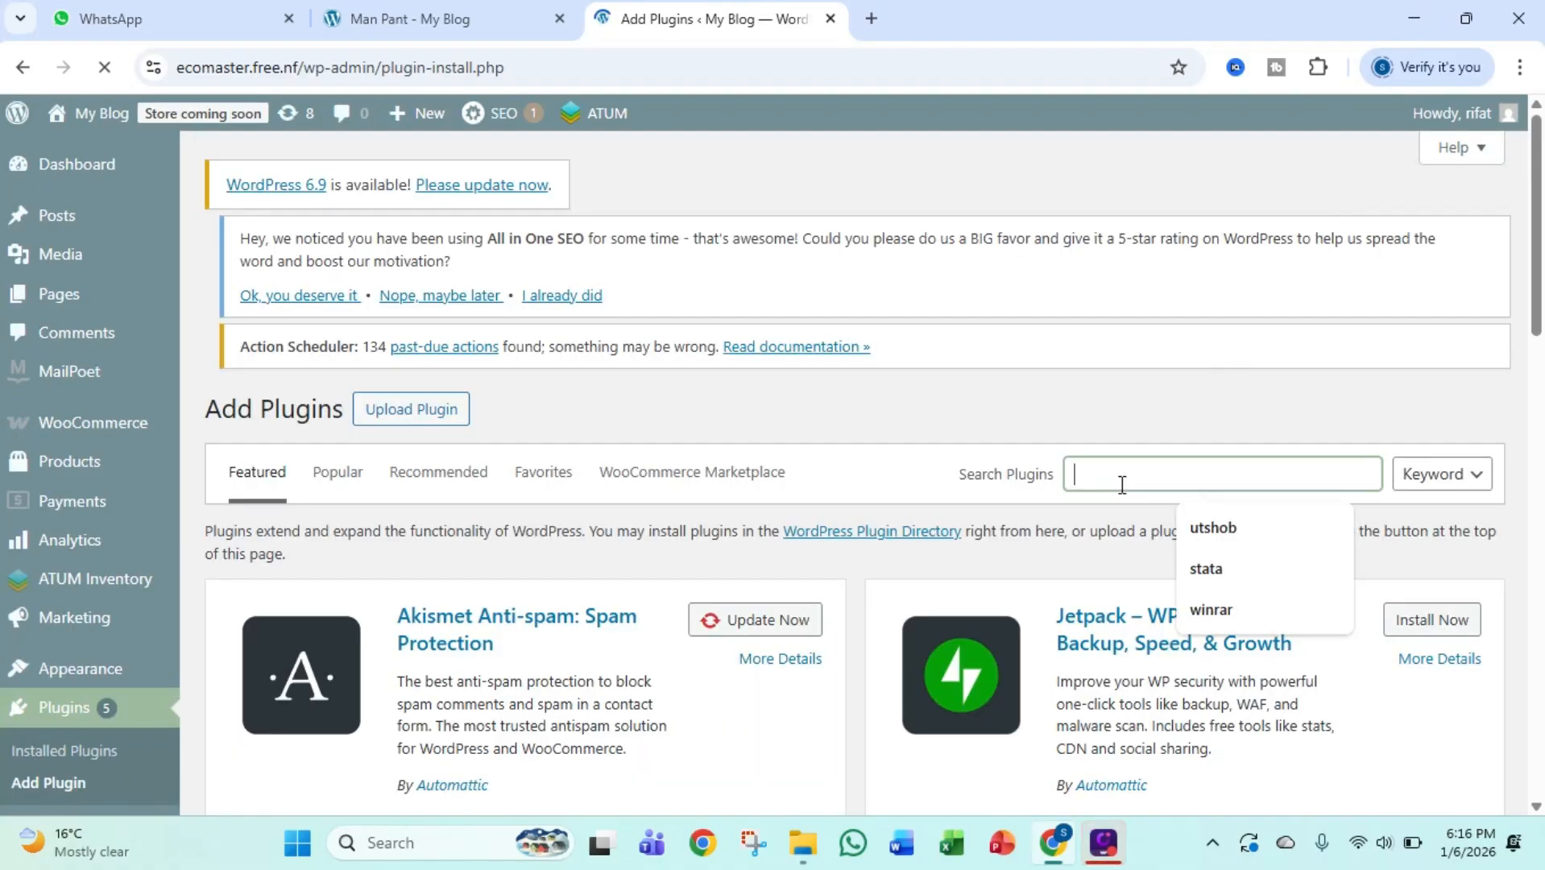
type("AT")
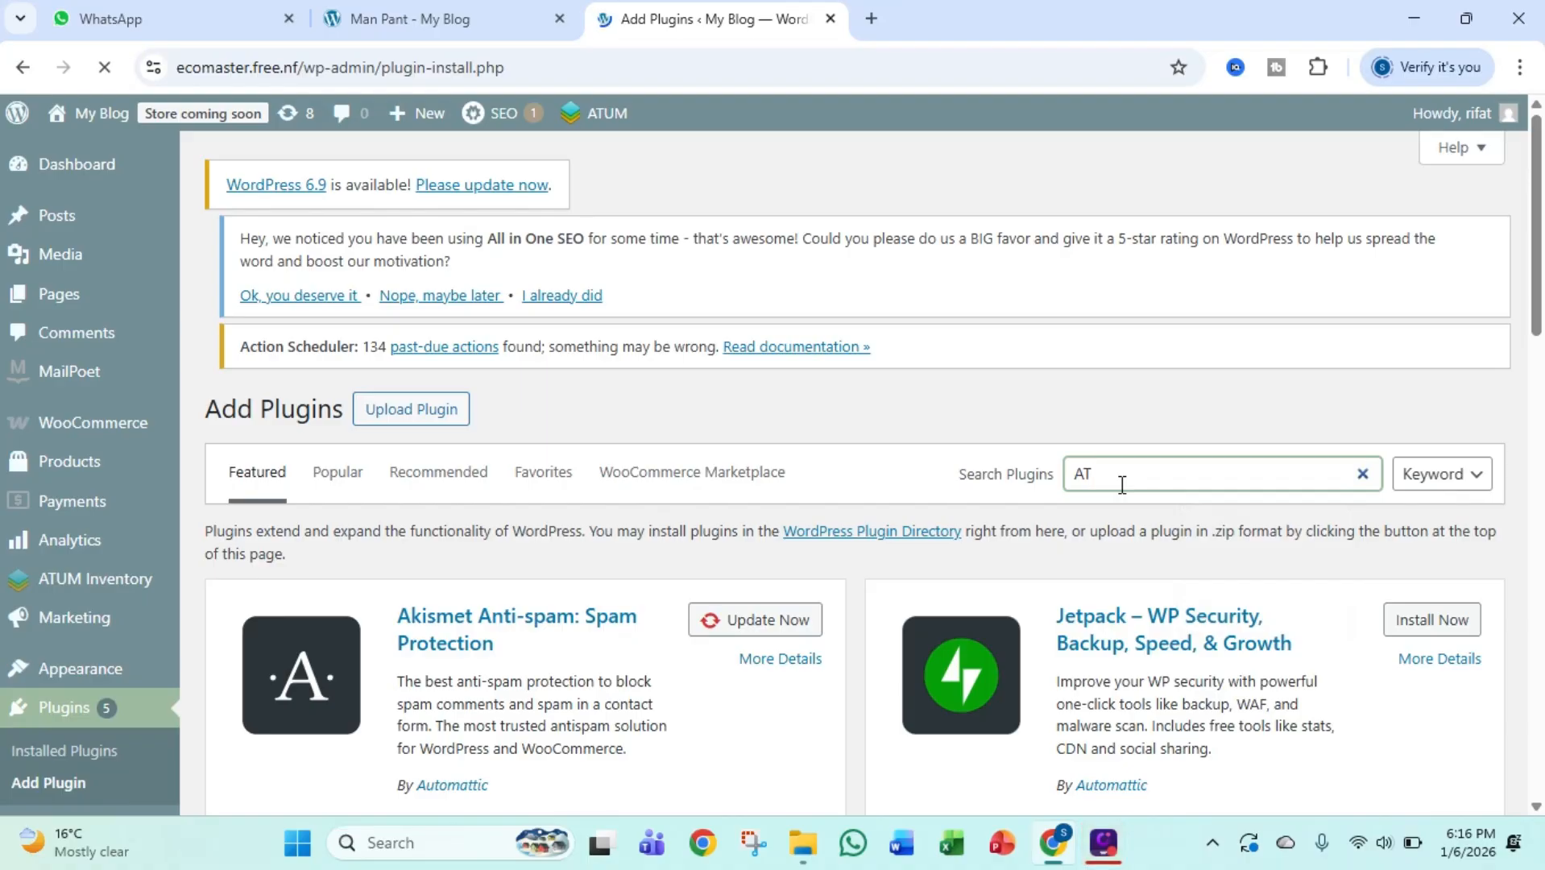
type("UM")
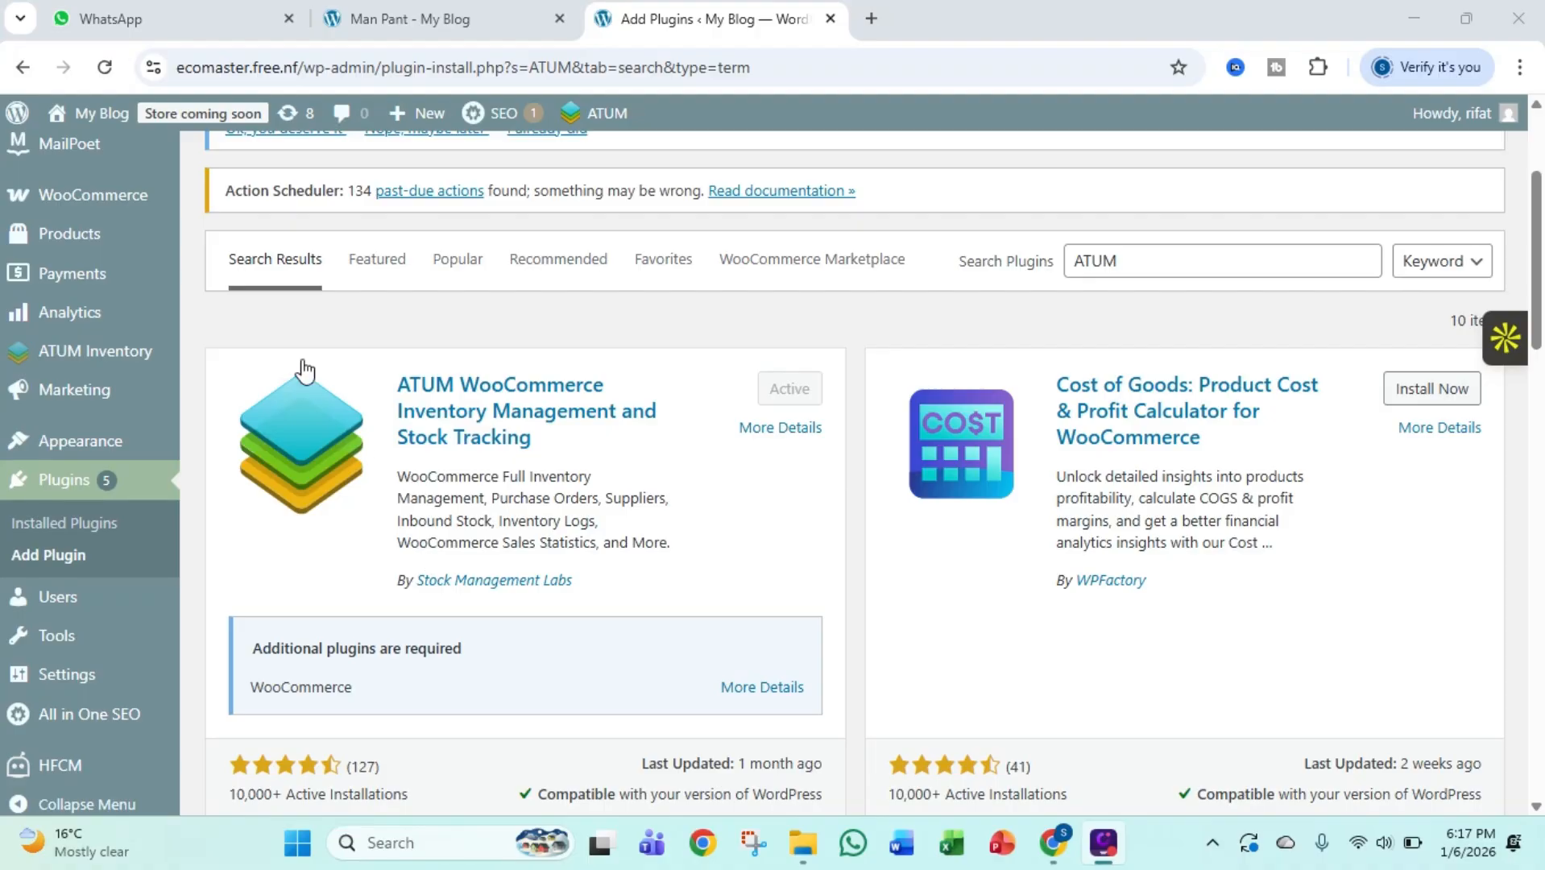
Open ATUM Inventory's Stock Central and bring its product list into view
mouse_move(72, 362)
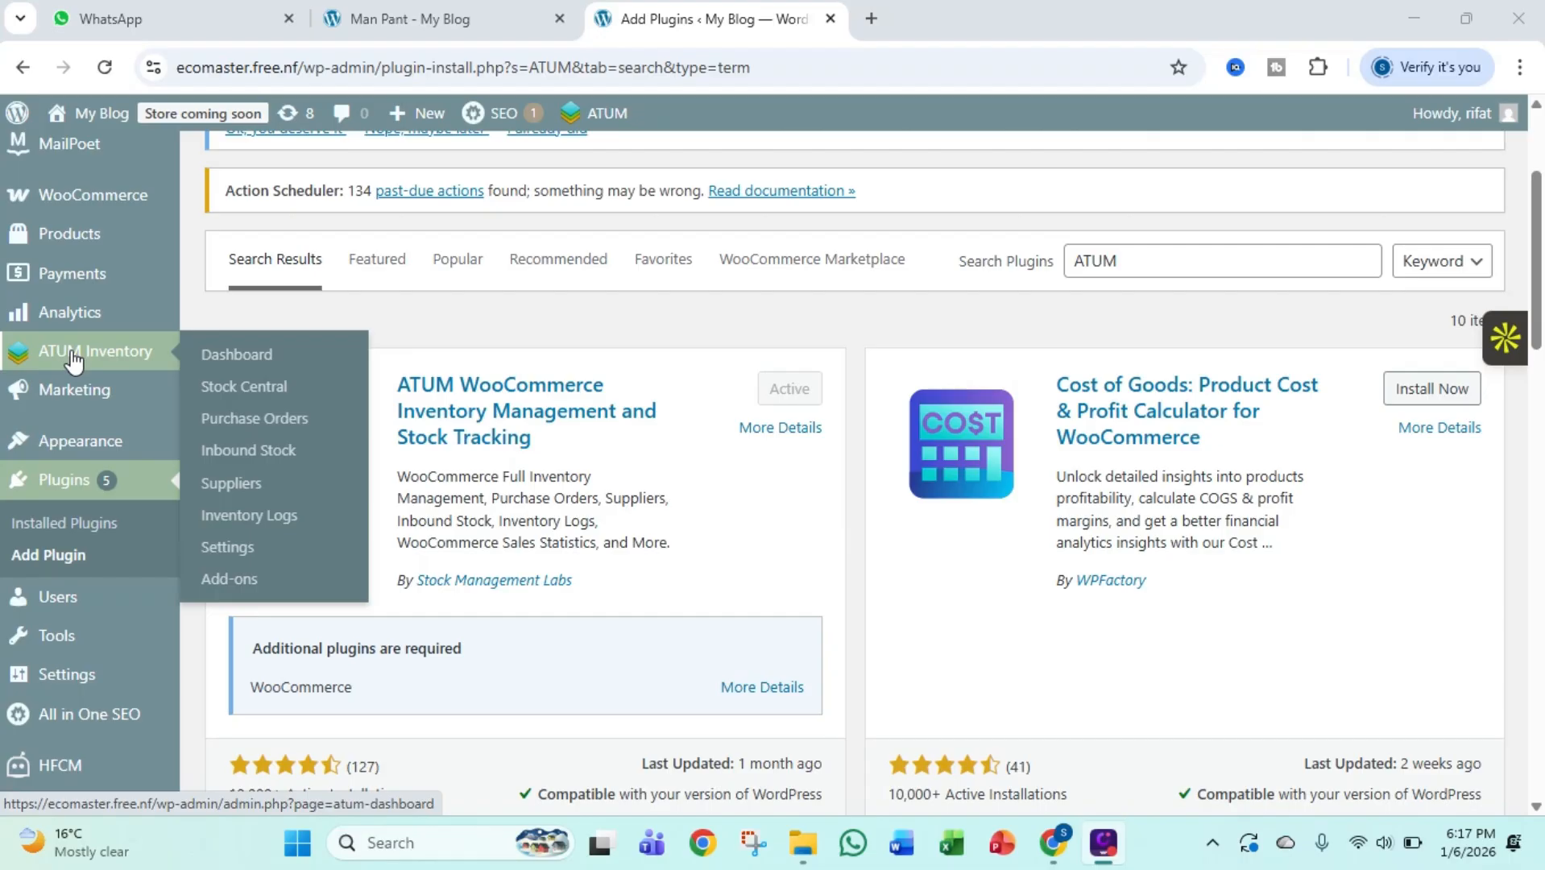
left_click(211, 394)
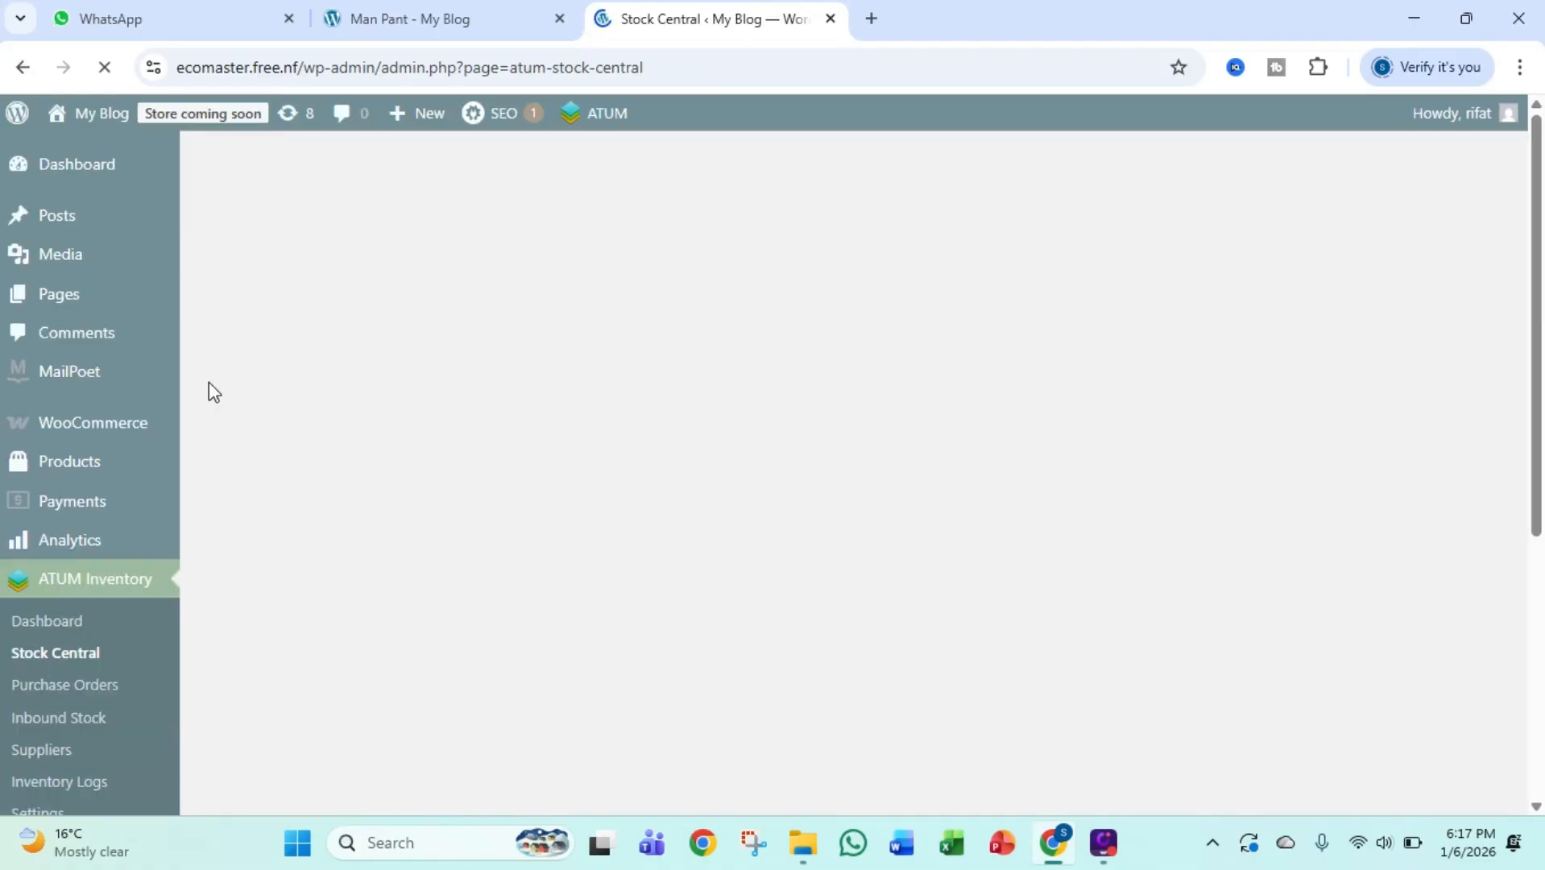
scroll(673, 435, "down", 3)
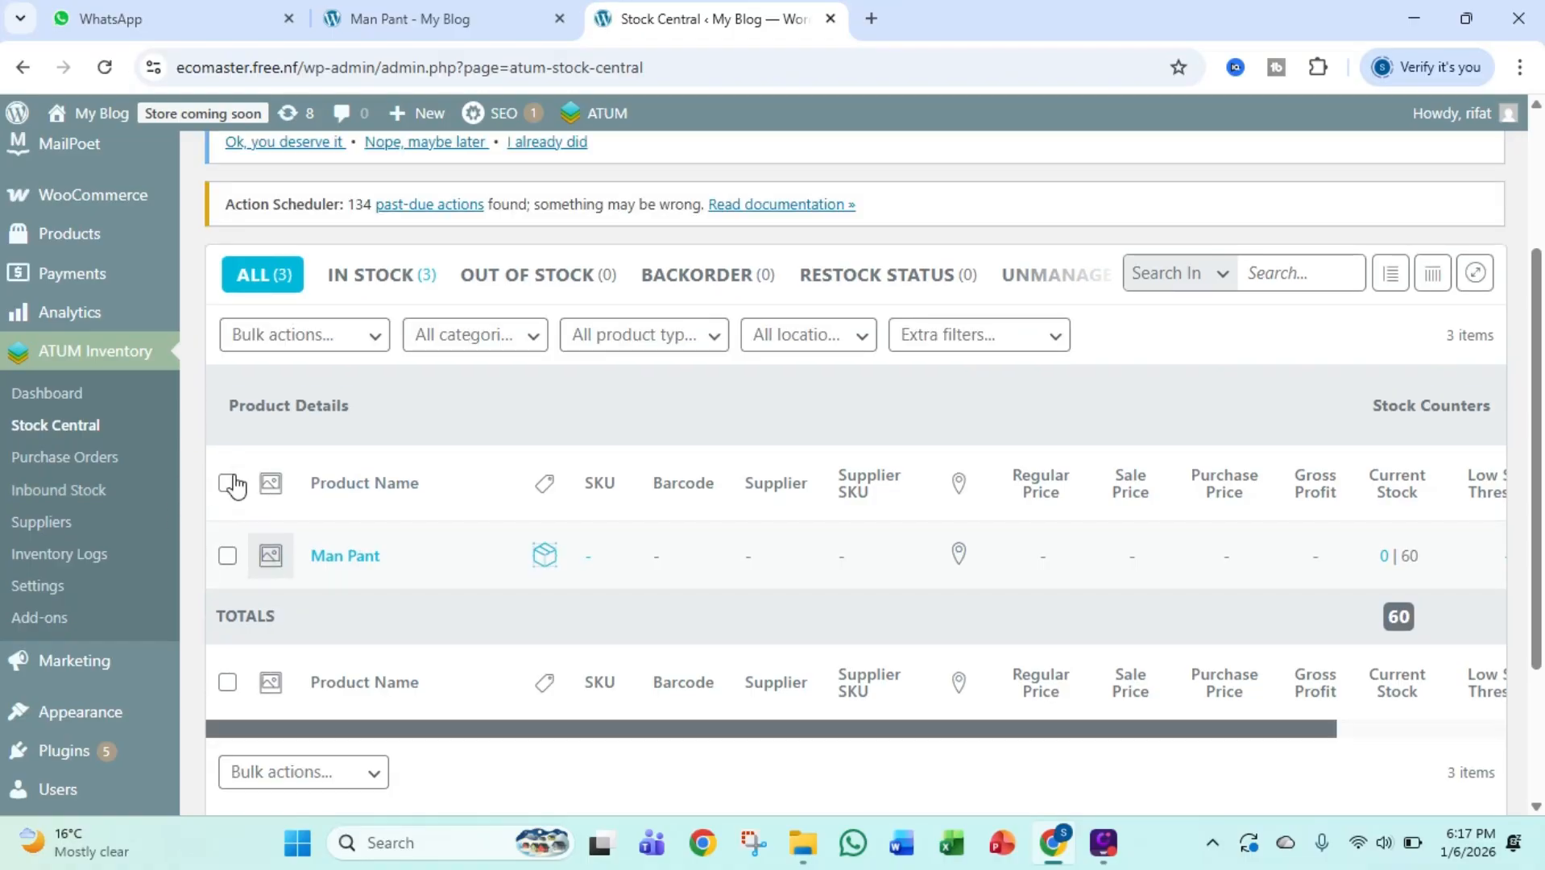
Select all listed products and apply the bulk action that enables WC's Manage Stock
left_click(228, 482)
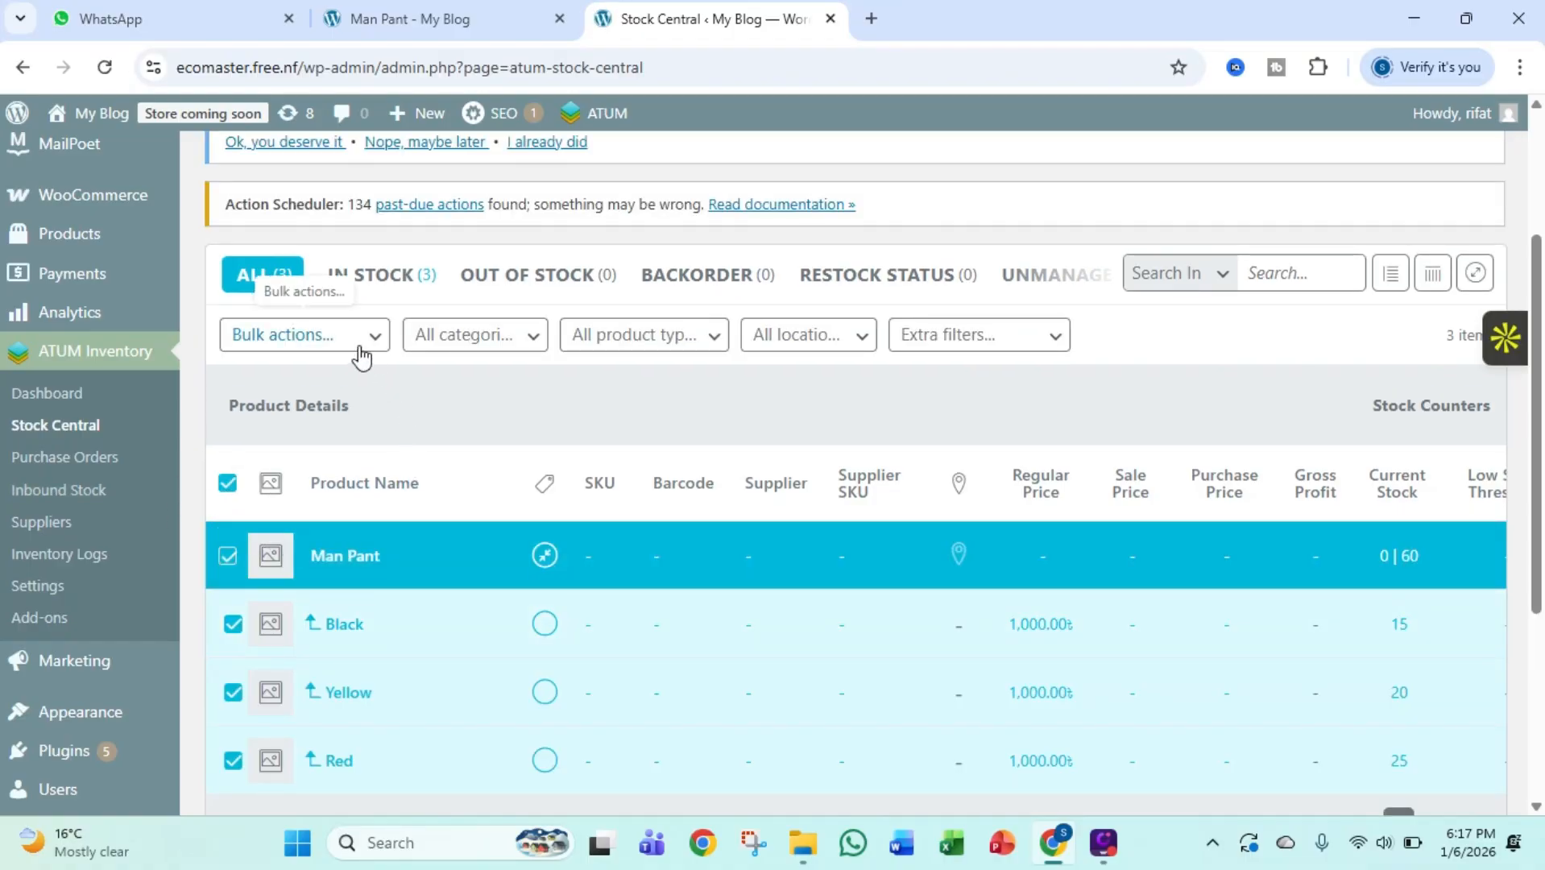
left_click(352, 357)
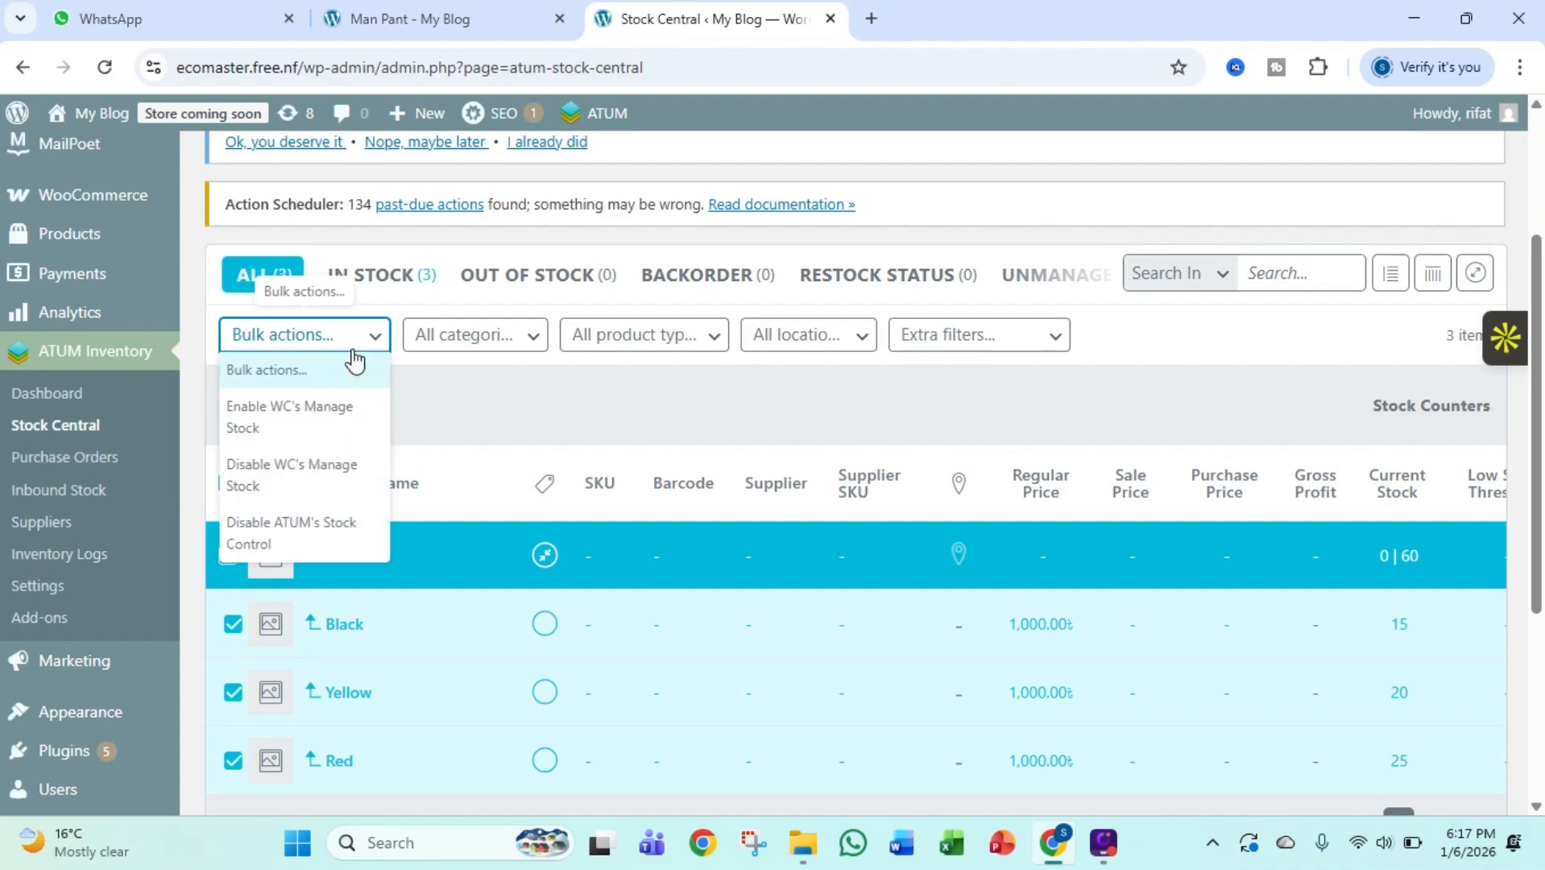
left_click(335, 439)
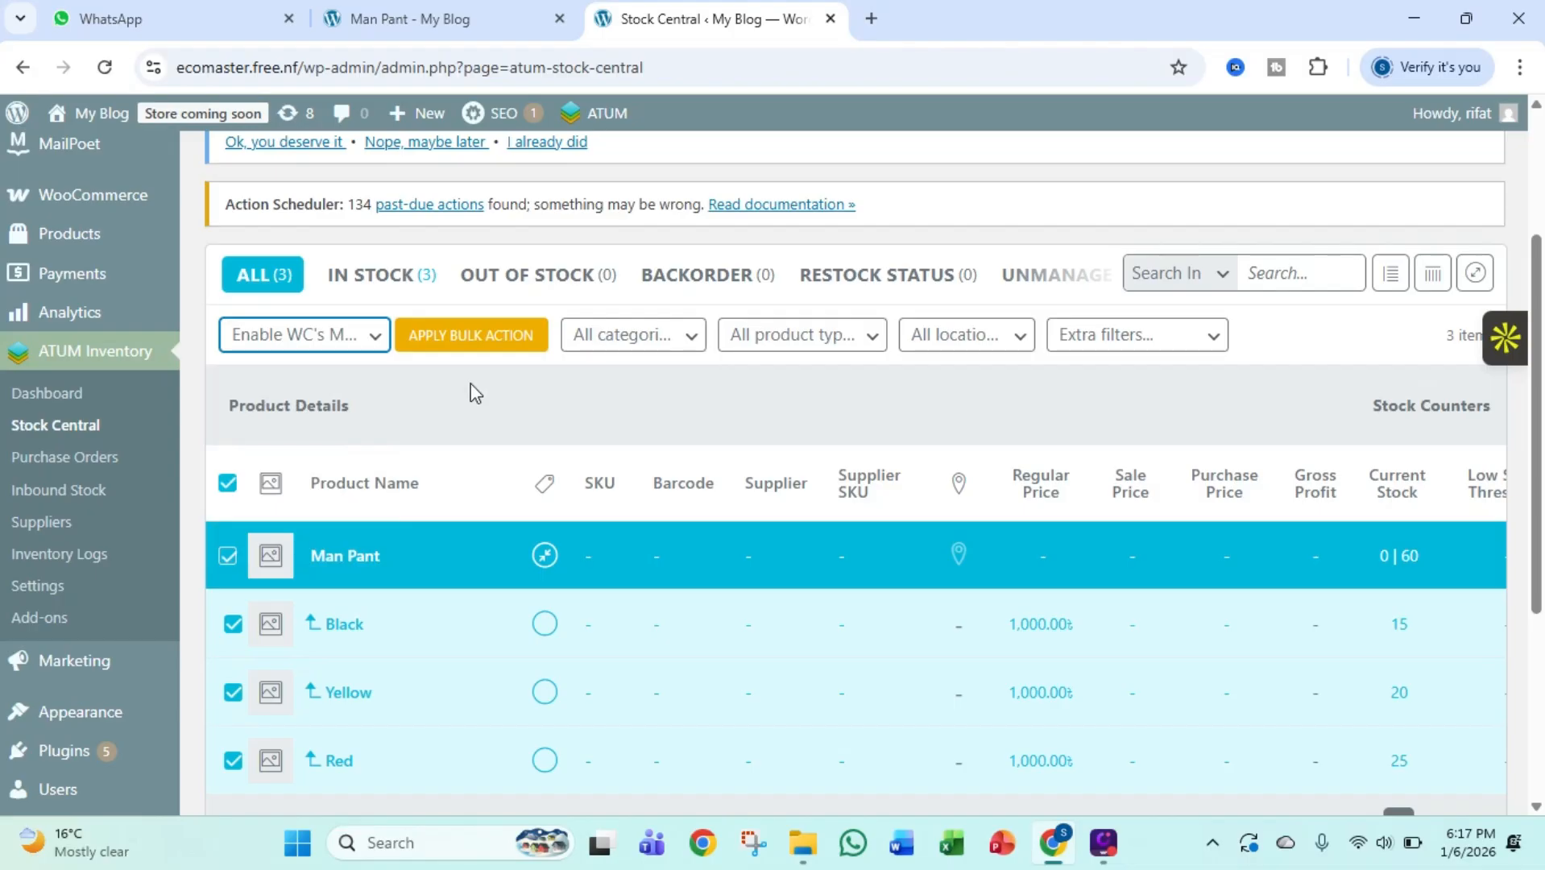
left_click(482, 344)
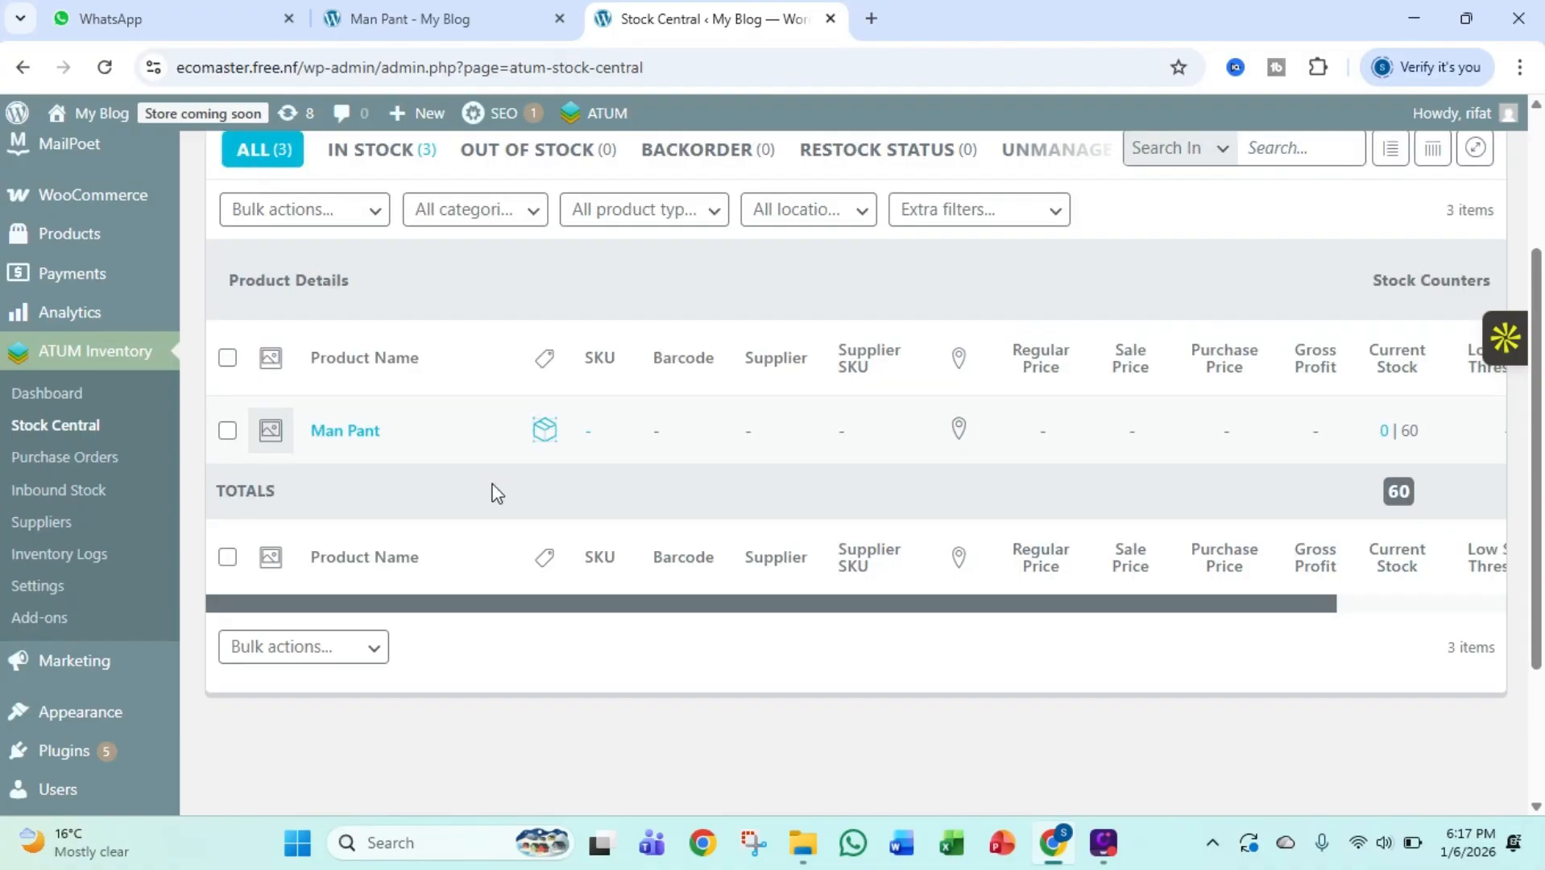
Reselect all listed products and set the stock quantity of Man Pant's Black variation to 25
left_click(227, 358)
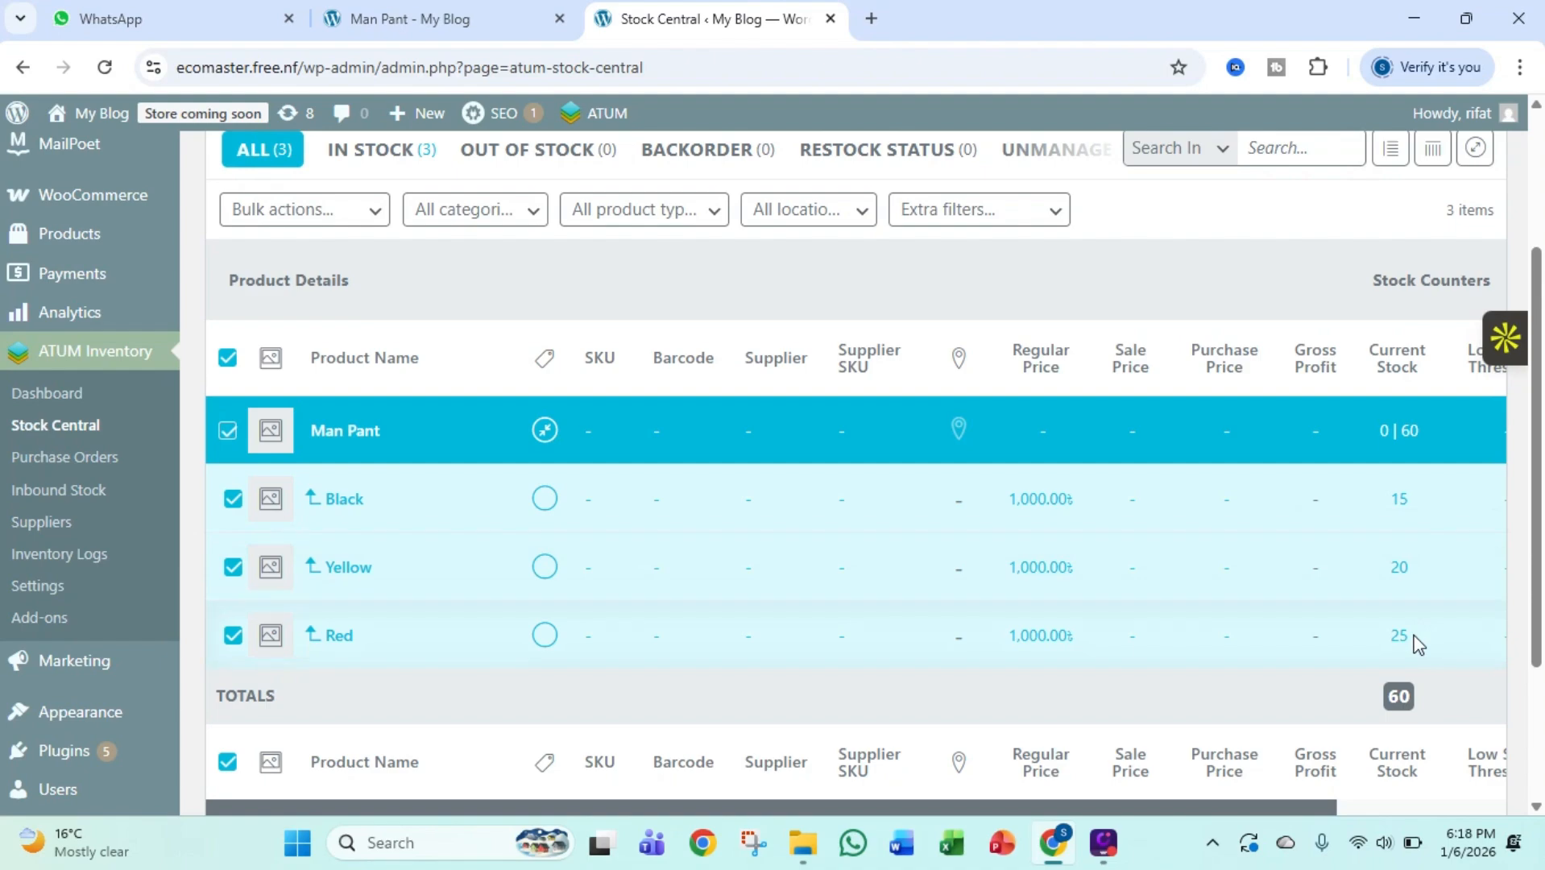
left_click(1398, 516)
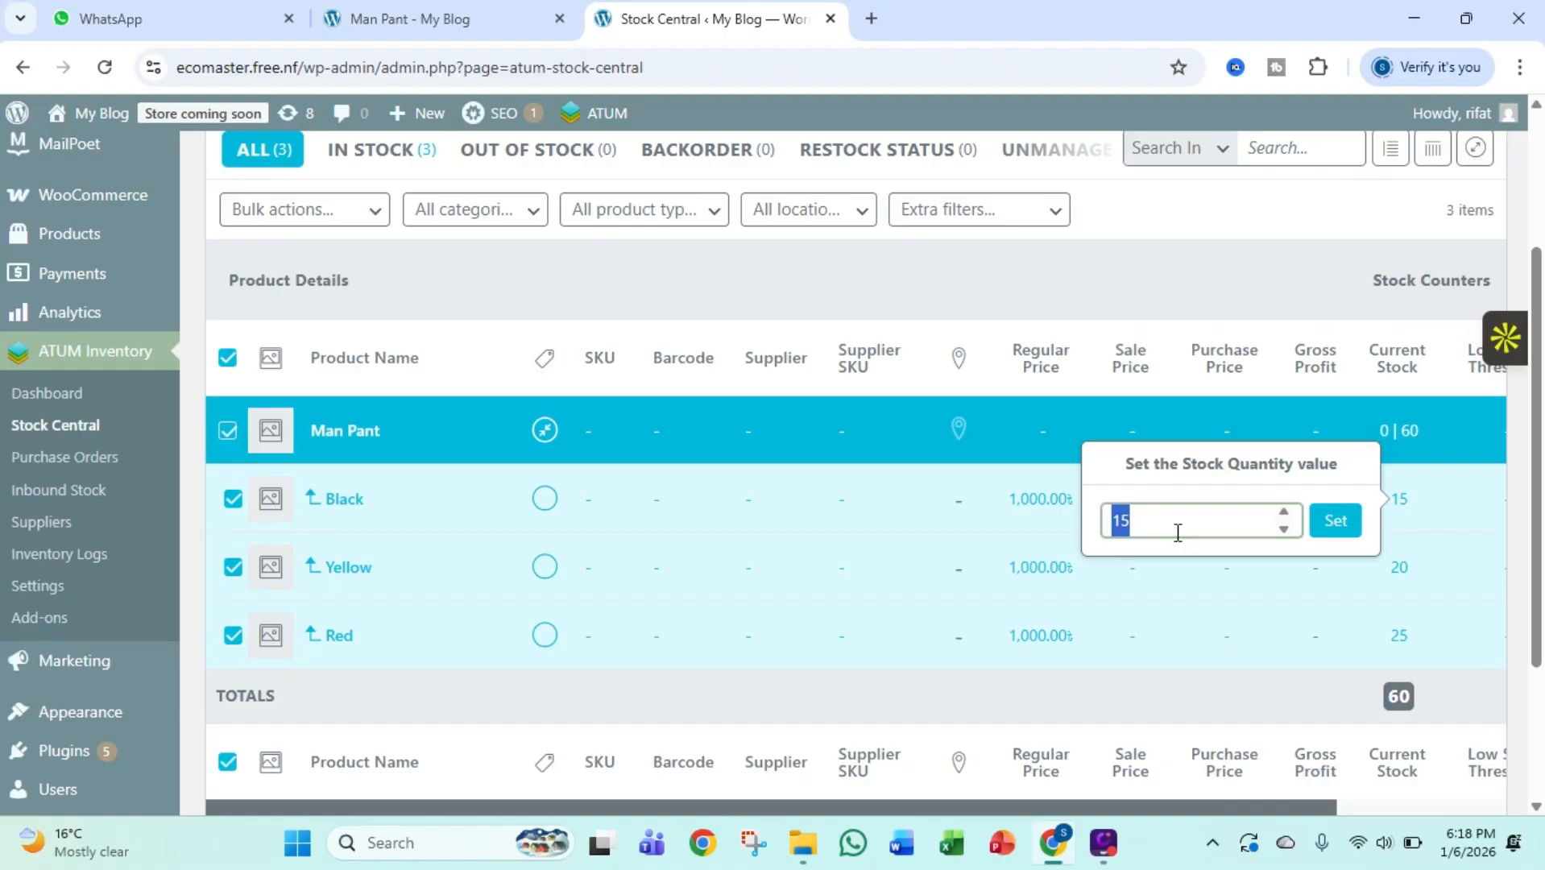
type("25")
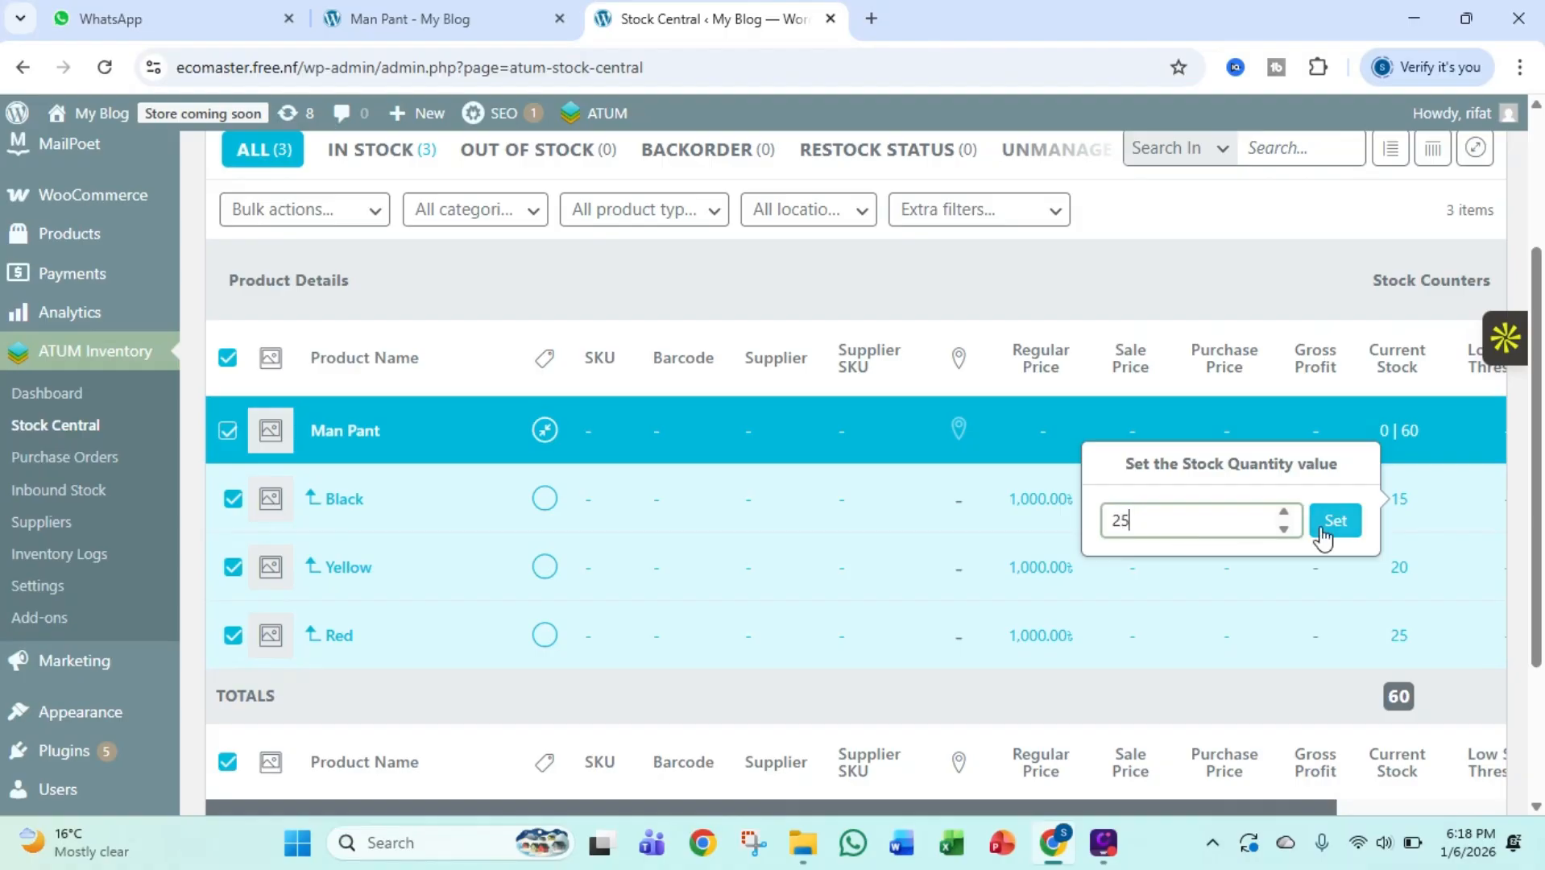
left_click(1324, 533)
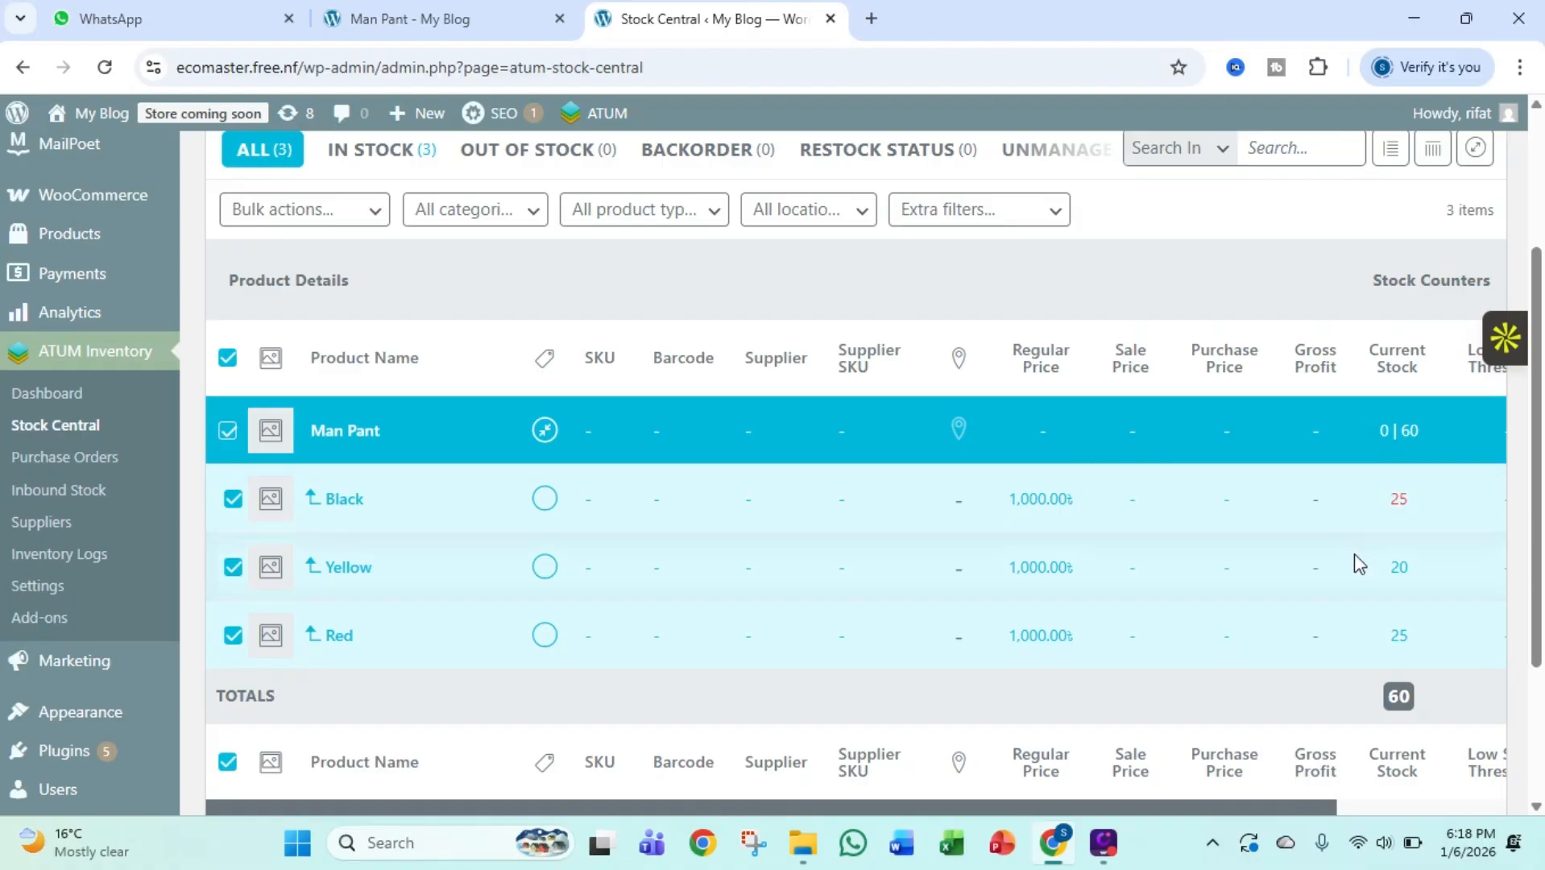
Set the stock quantity of Man Pant's Yellow variation to 30 and its Red variation to 35
left_click(1398, 572)
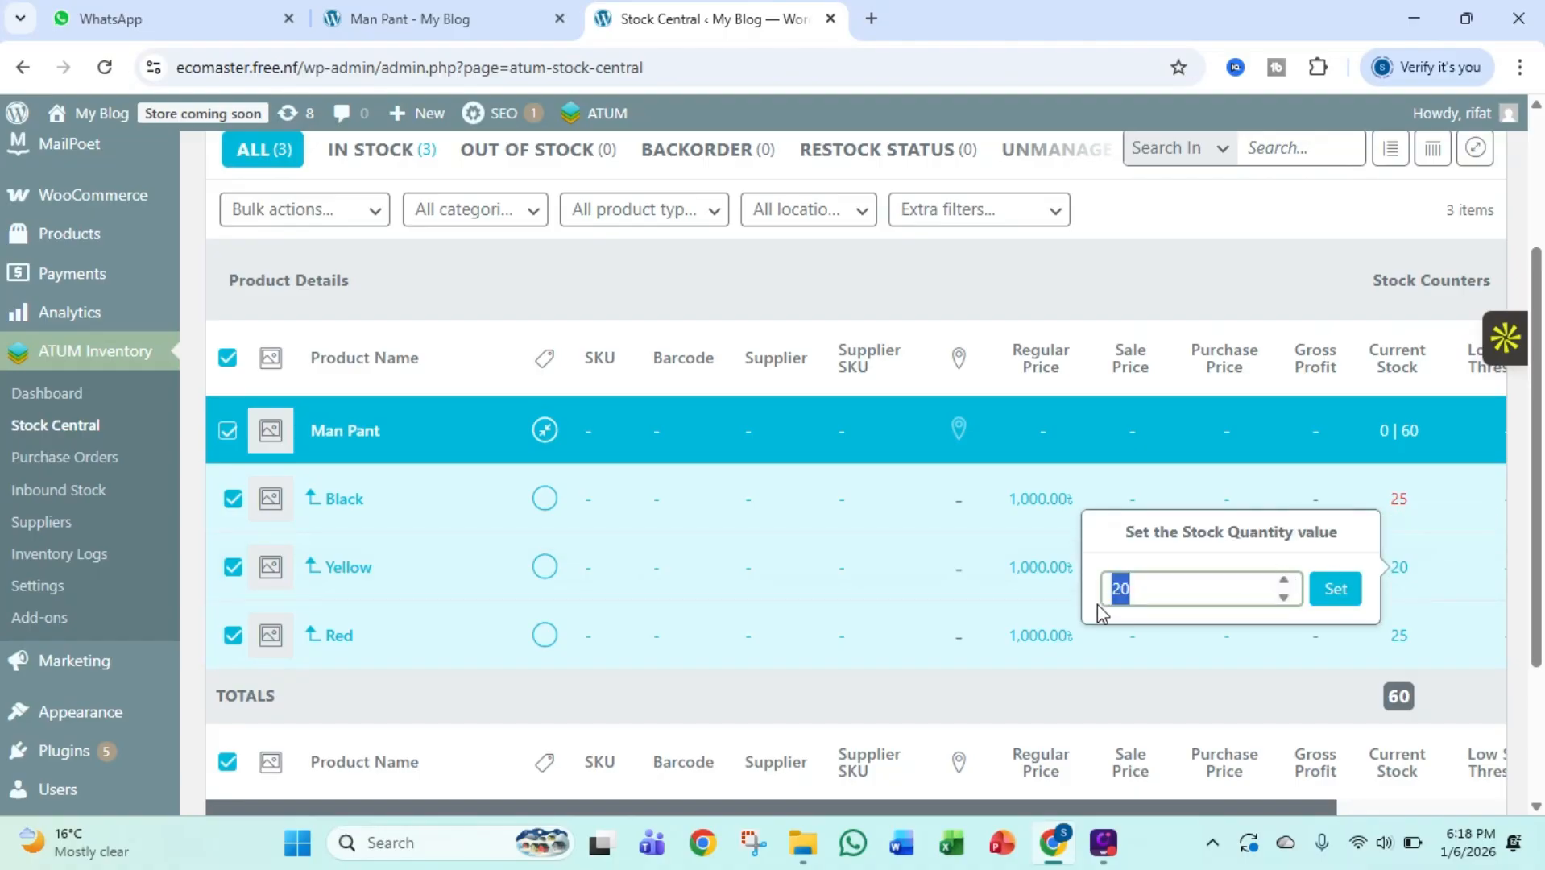
left_click(1335, 594)
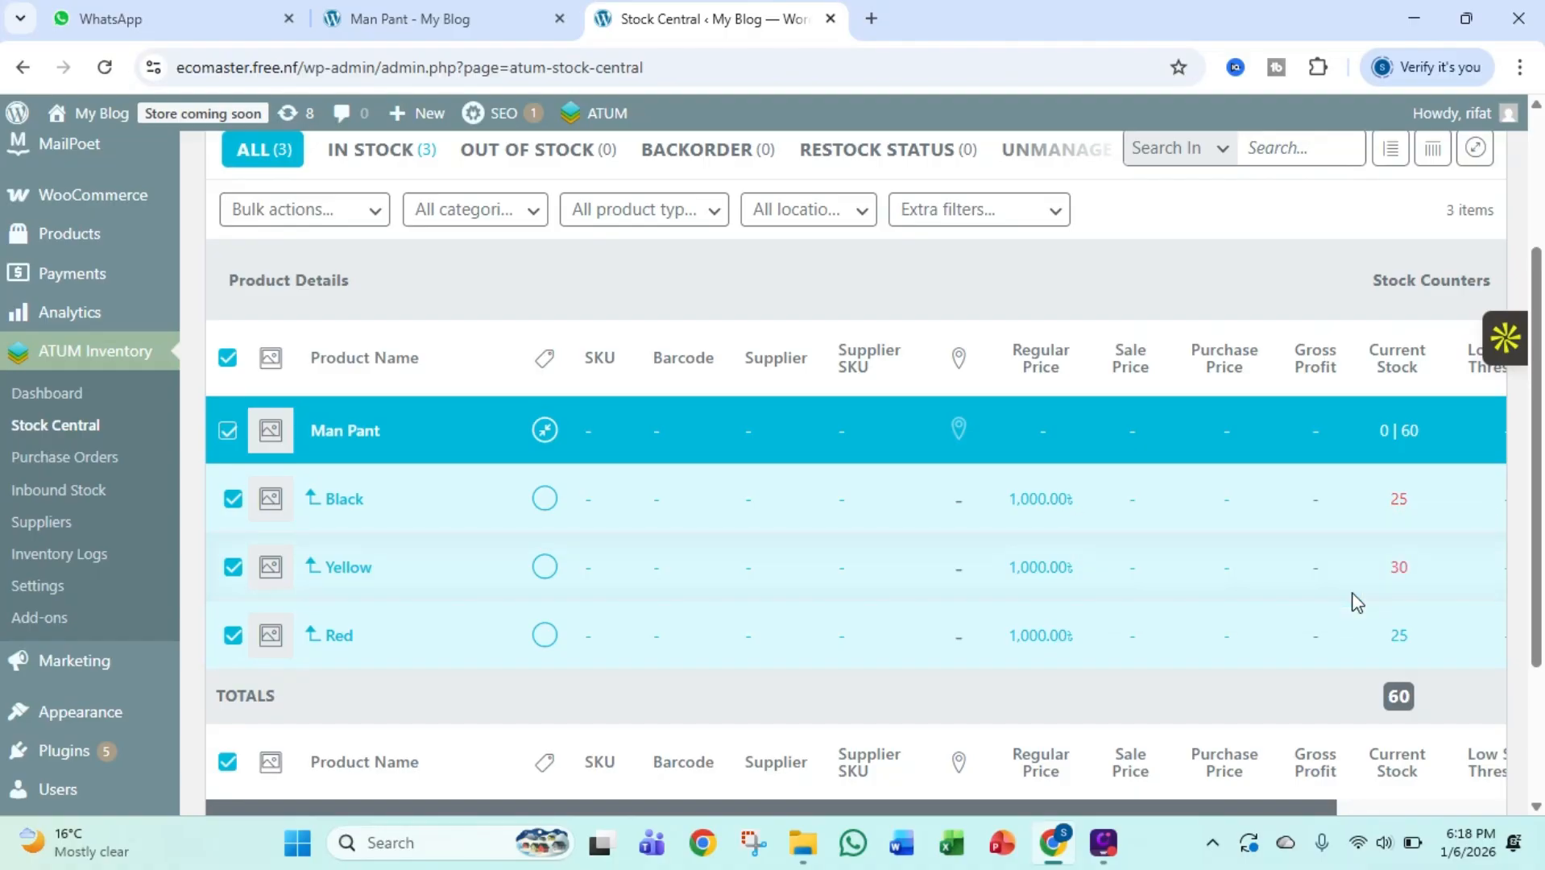
left_click(1398, 638)
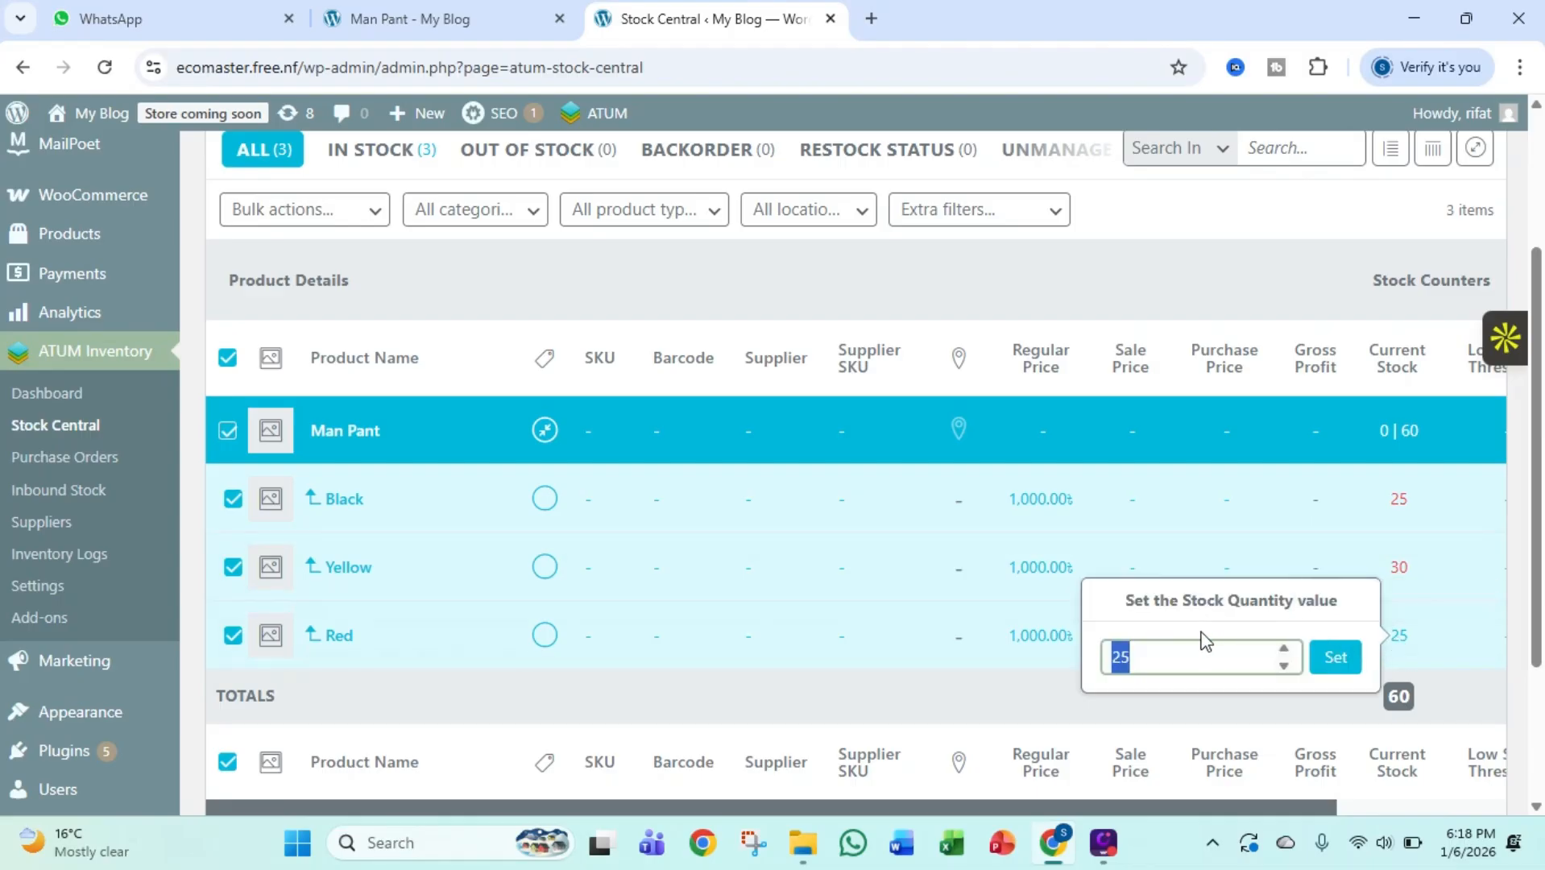
type("35")
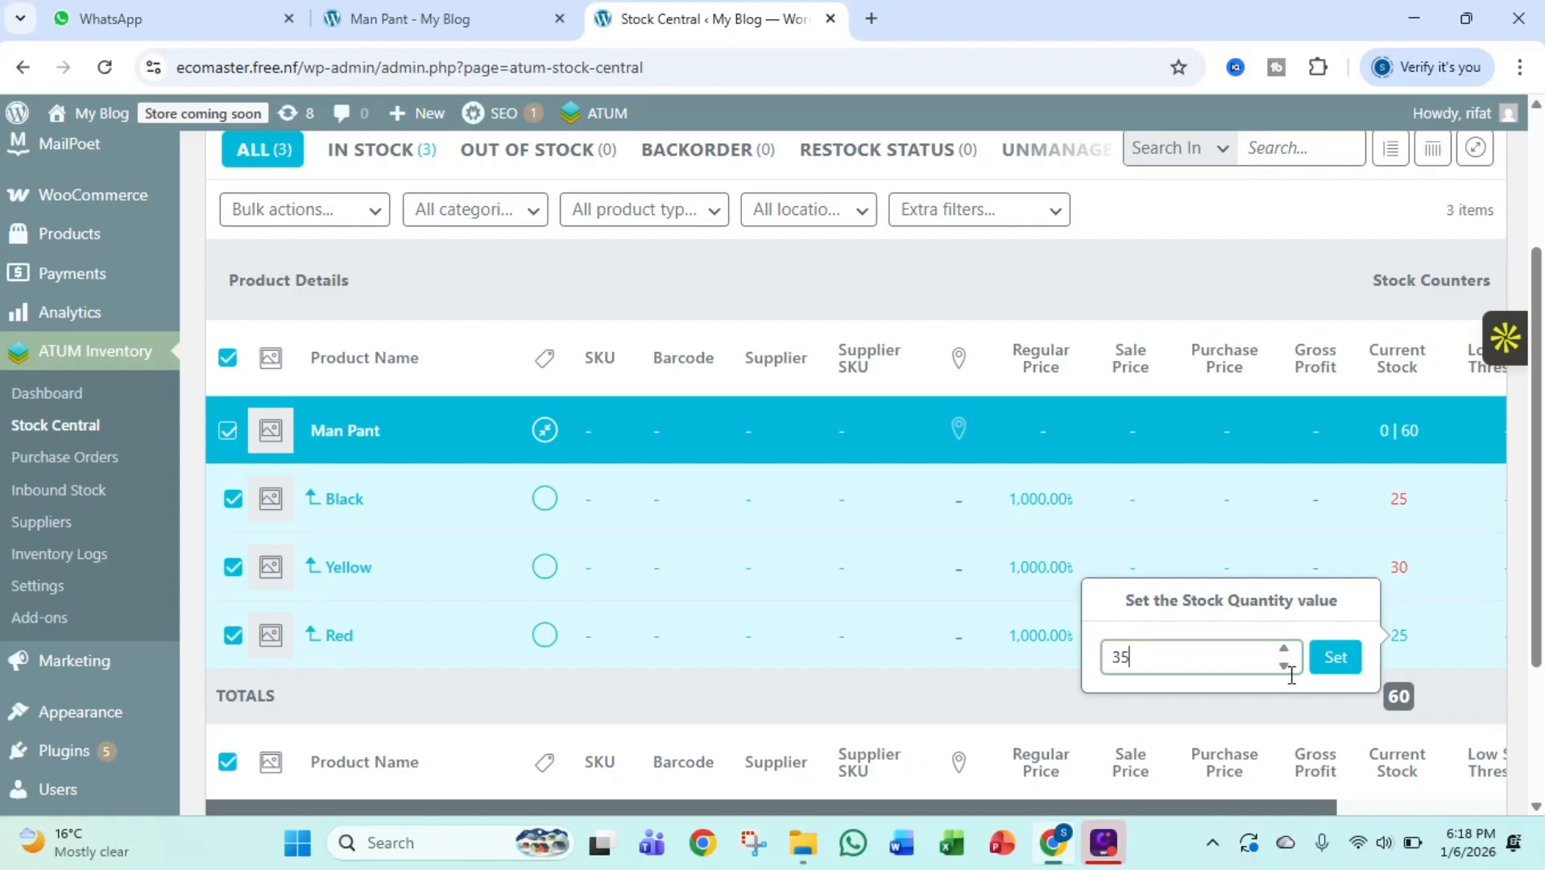
left_click(1334, 663)
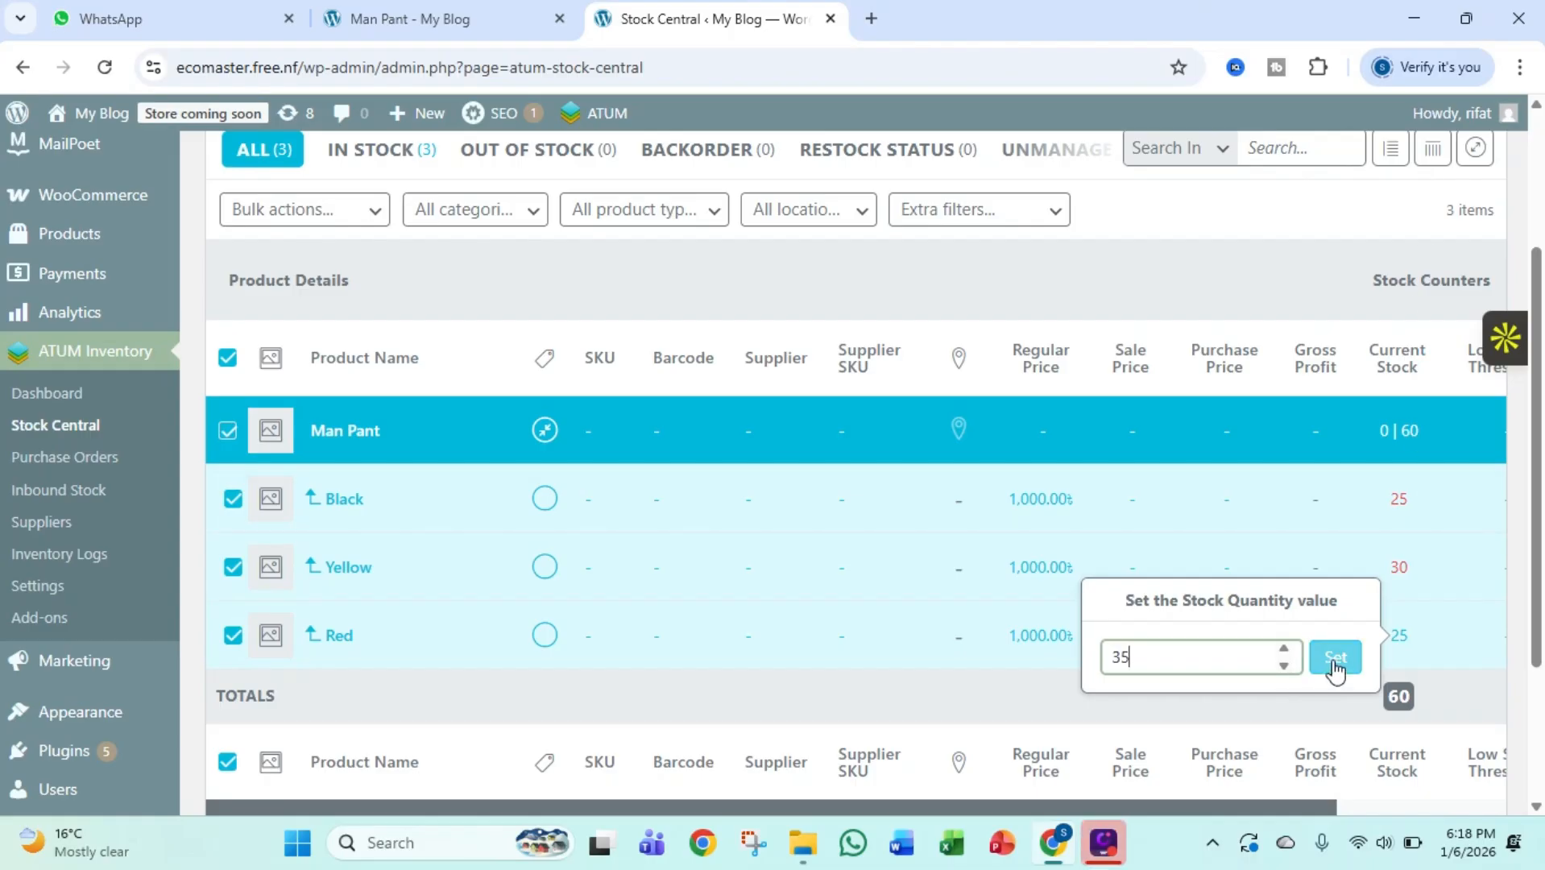
left_click(1335, 659)
Save the edited stock quantities in Stock Central and reload the page
scroll(1368, 580, "down", 3)
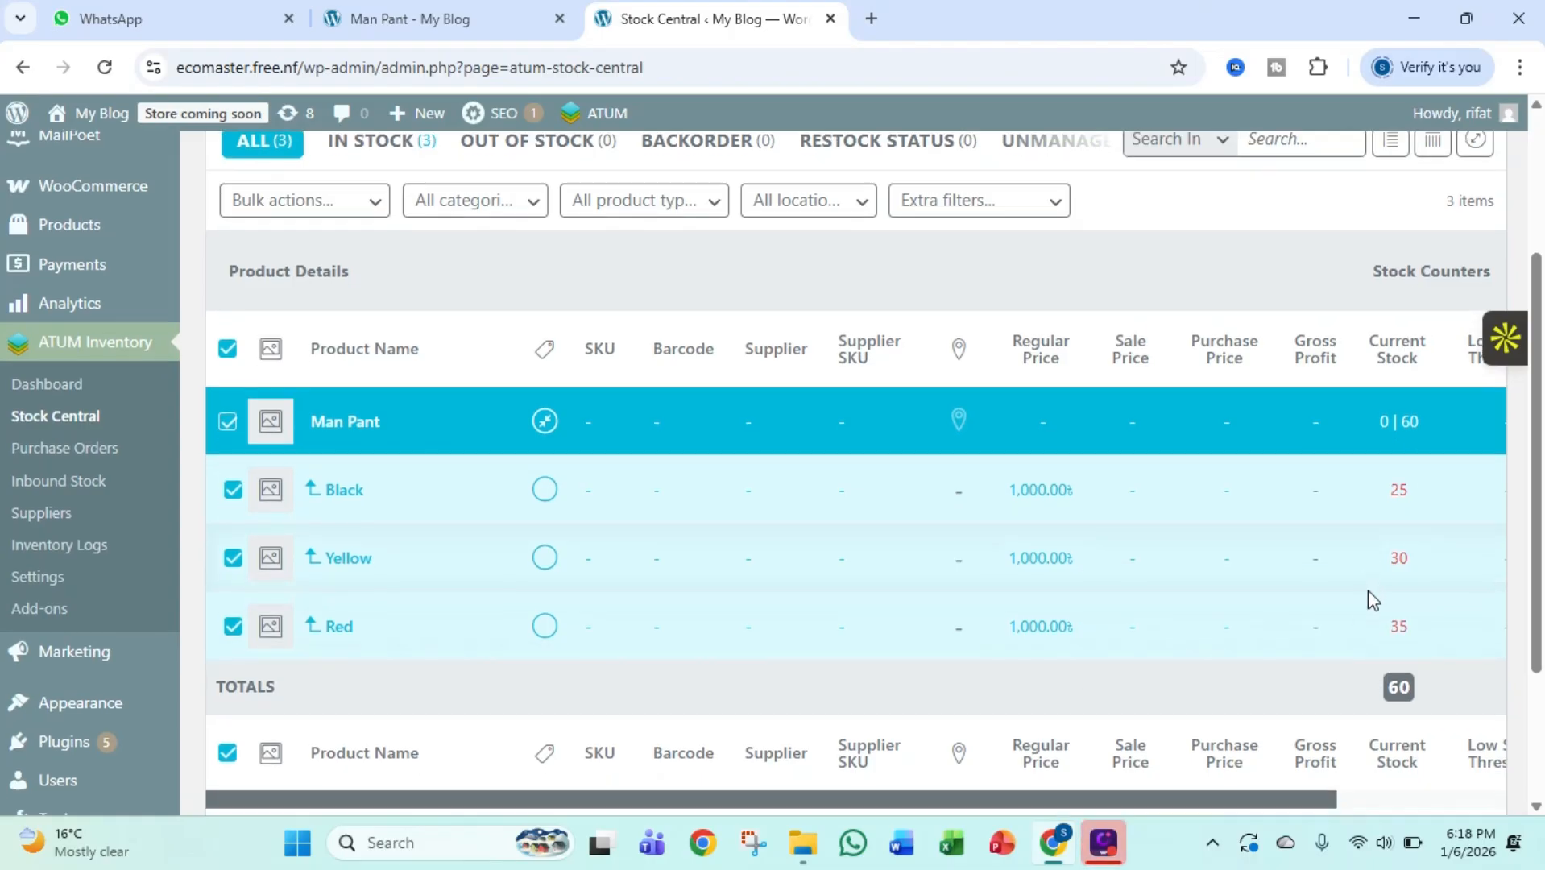
scroll(1370, 596, "up", 3)
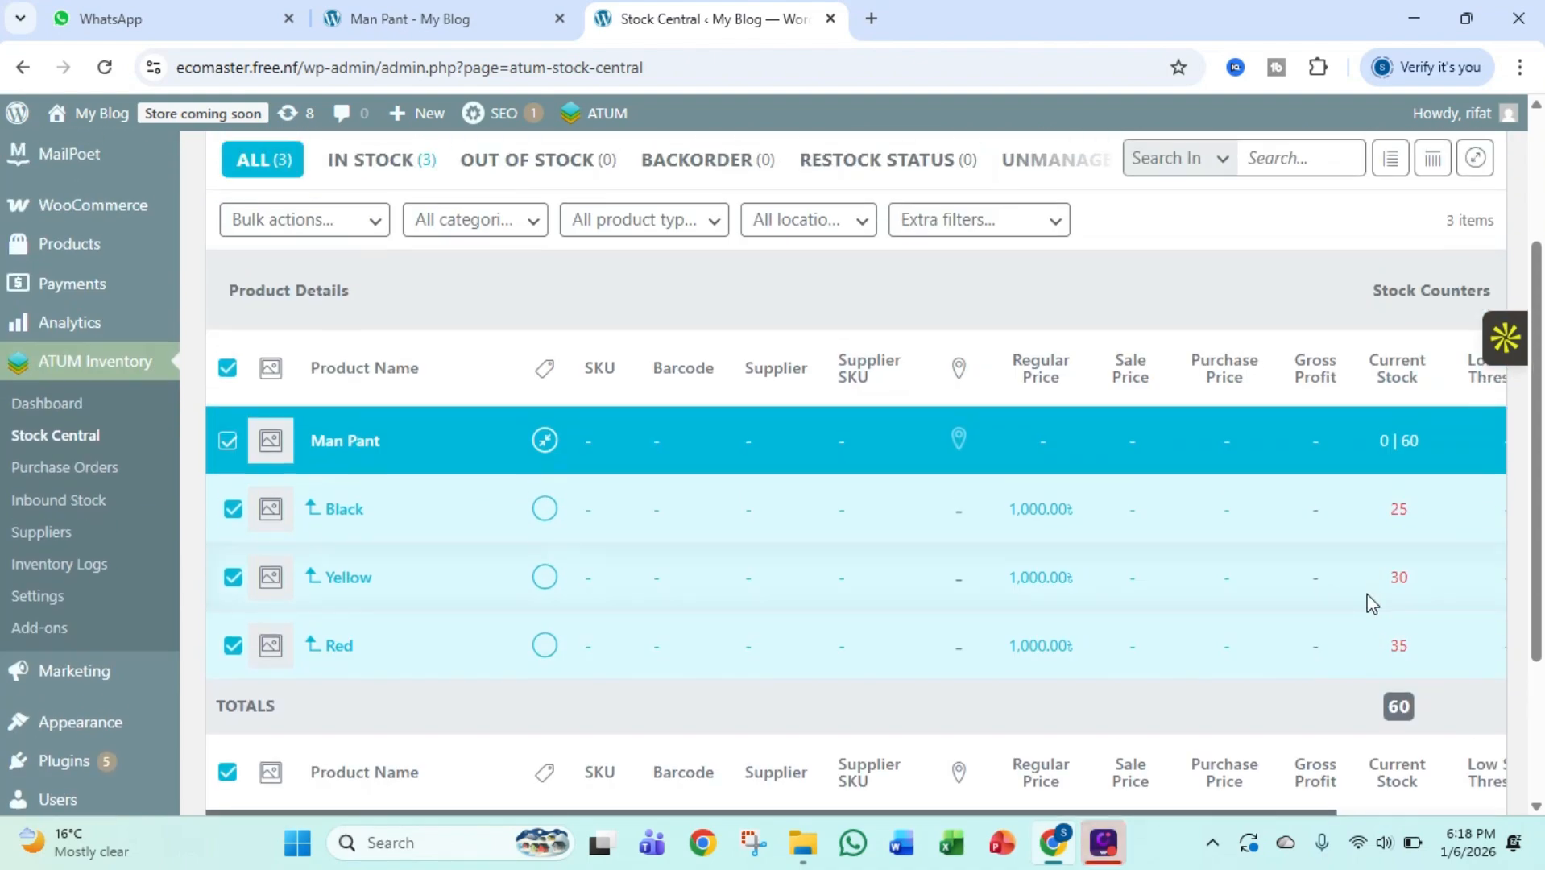
scroll(1368, 593, "down", 2)
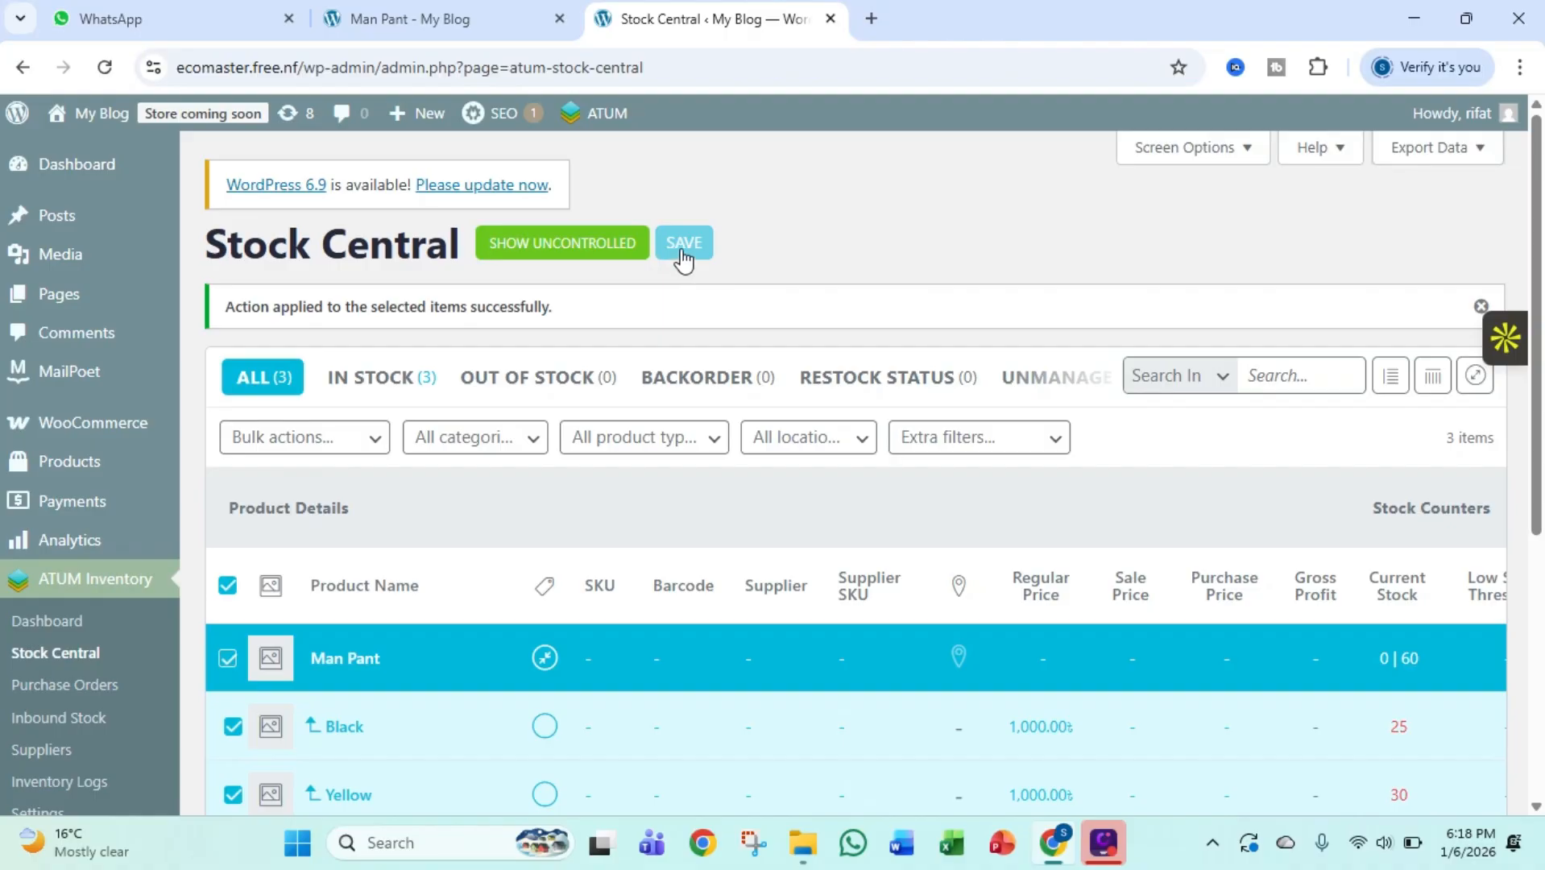
left_click(683, 245)
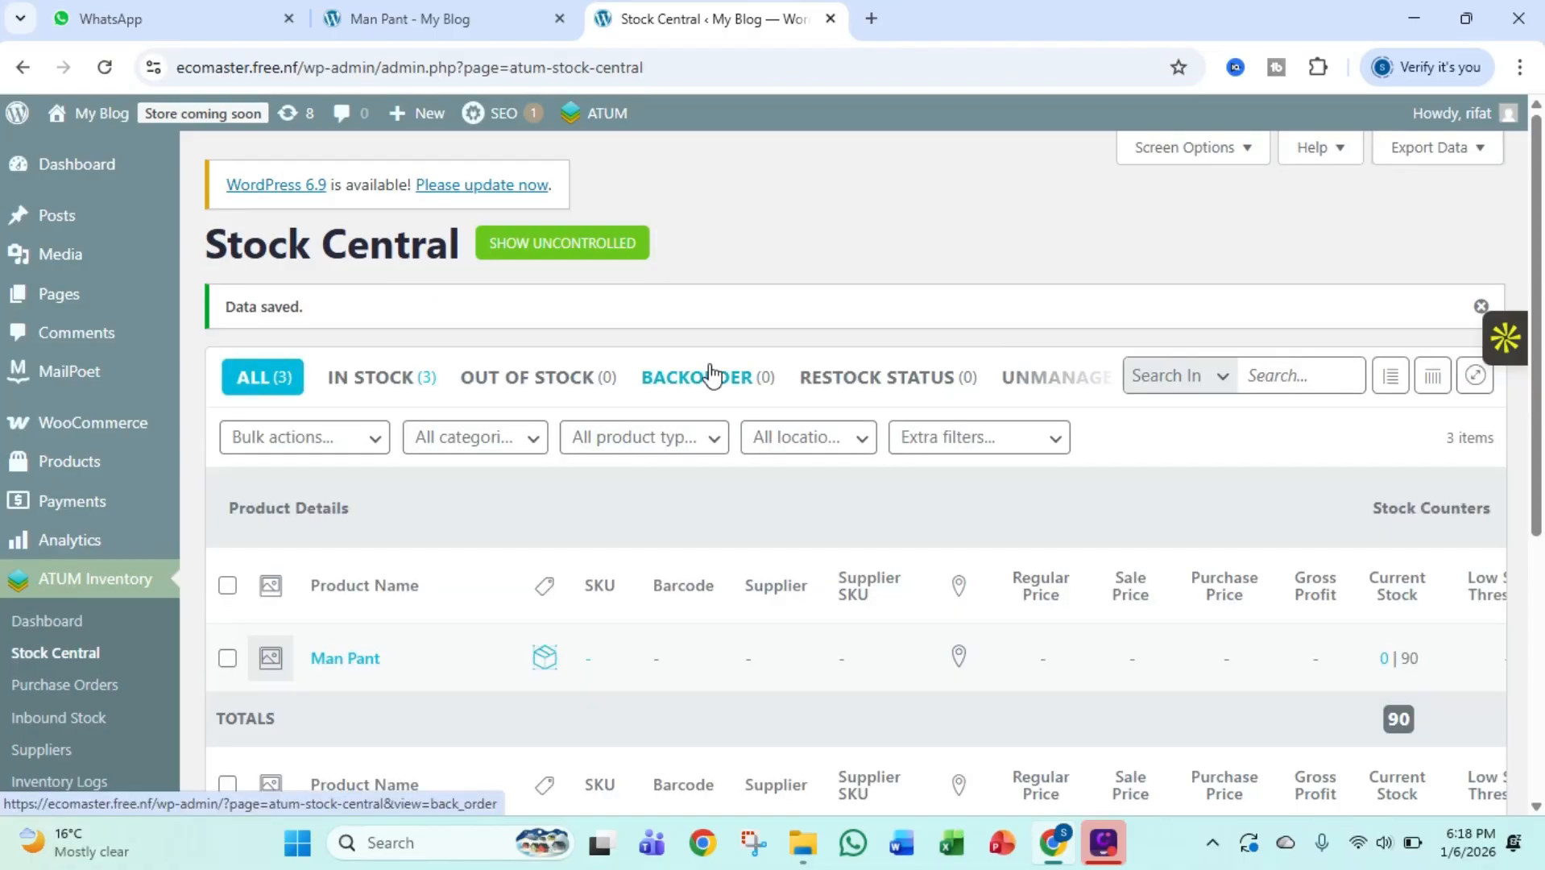
scroll(886, 451, "down", 5)
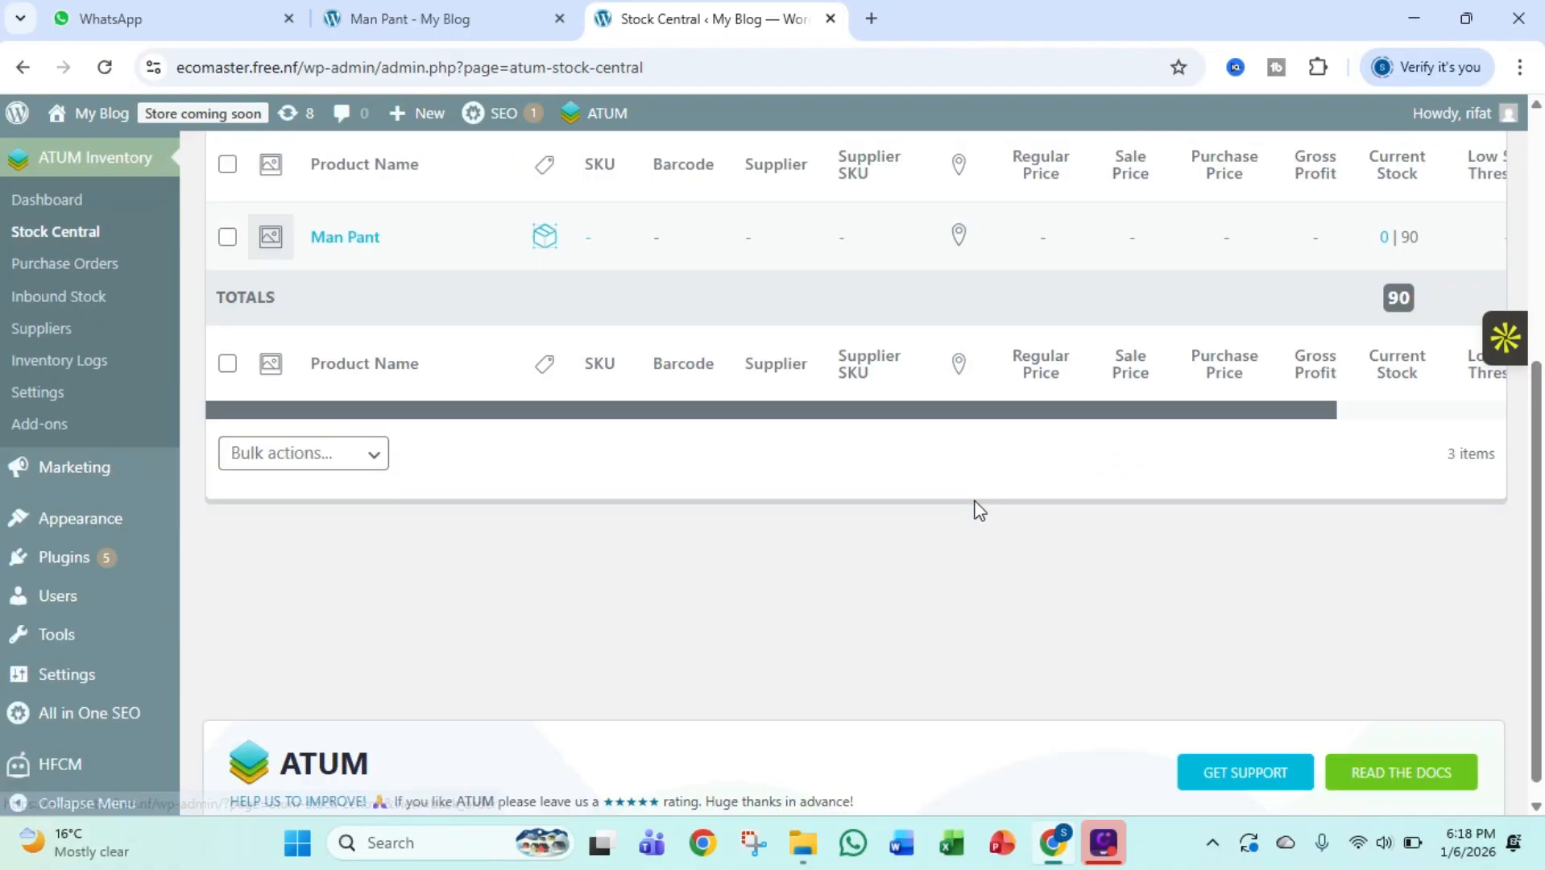
scroll(1035, 617, "up", 2)
scroll(1044, 620, "up", 4)
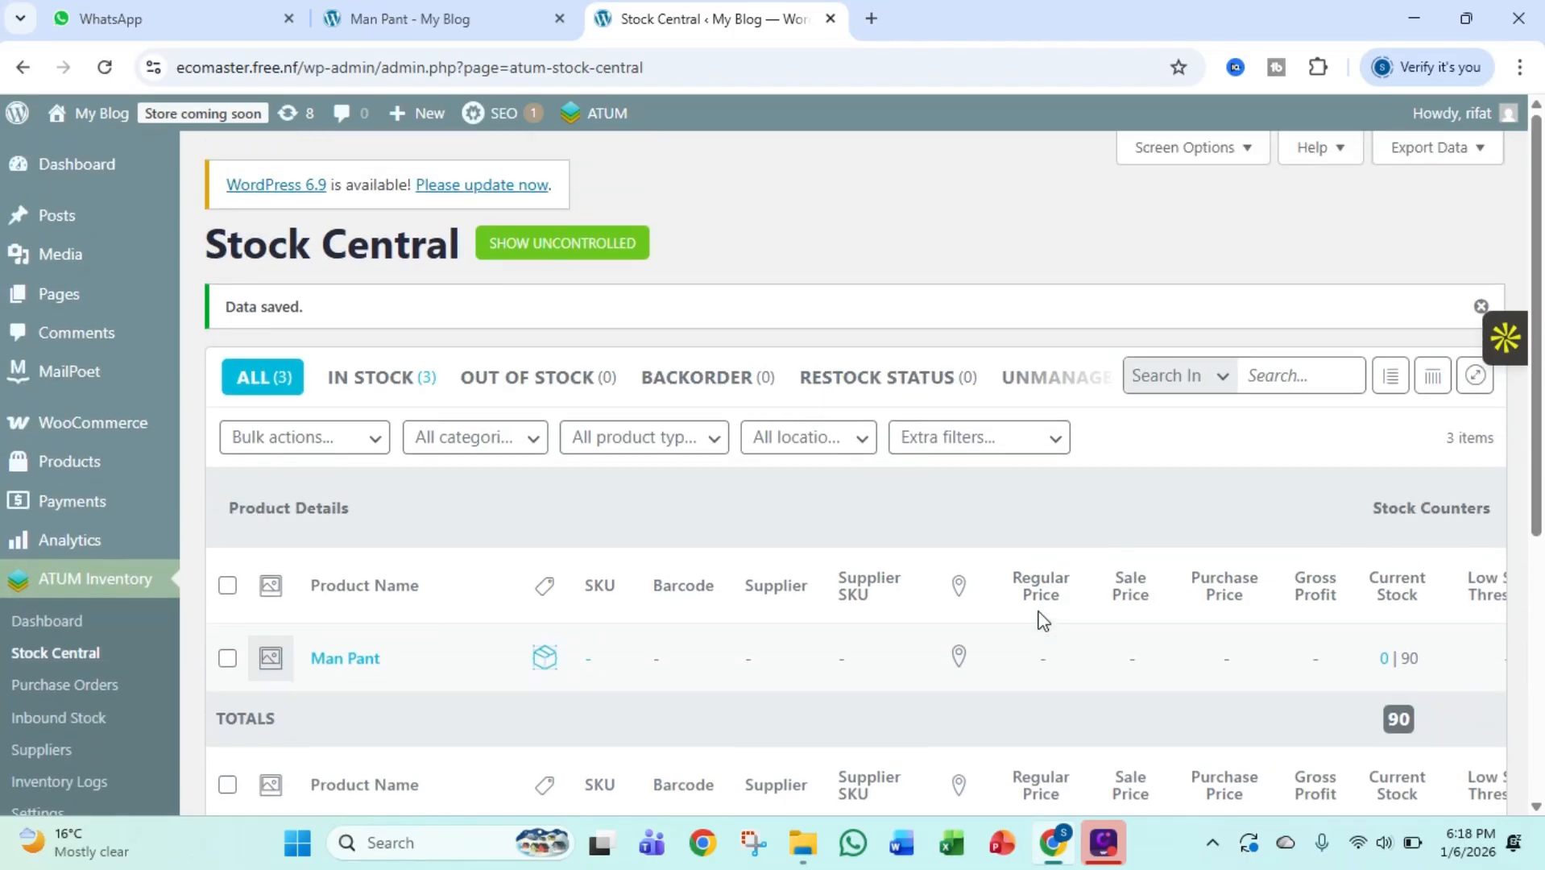
left_click(104, 71)
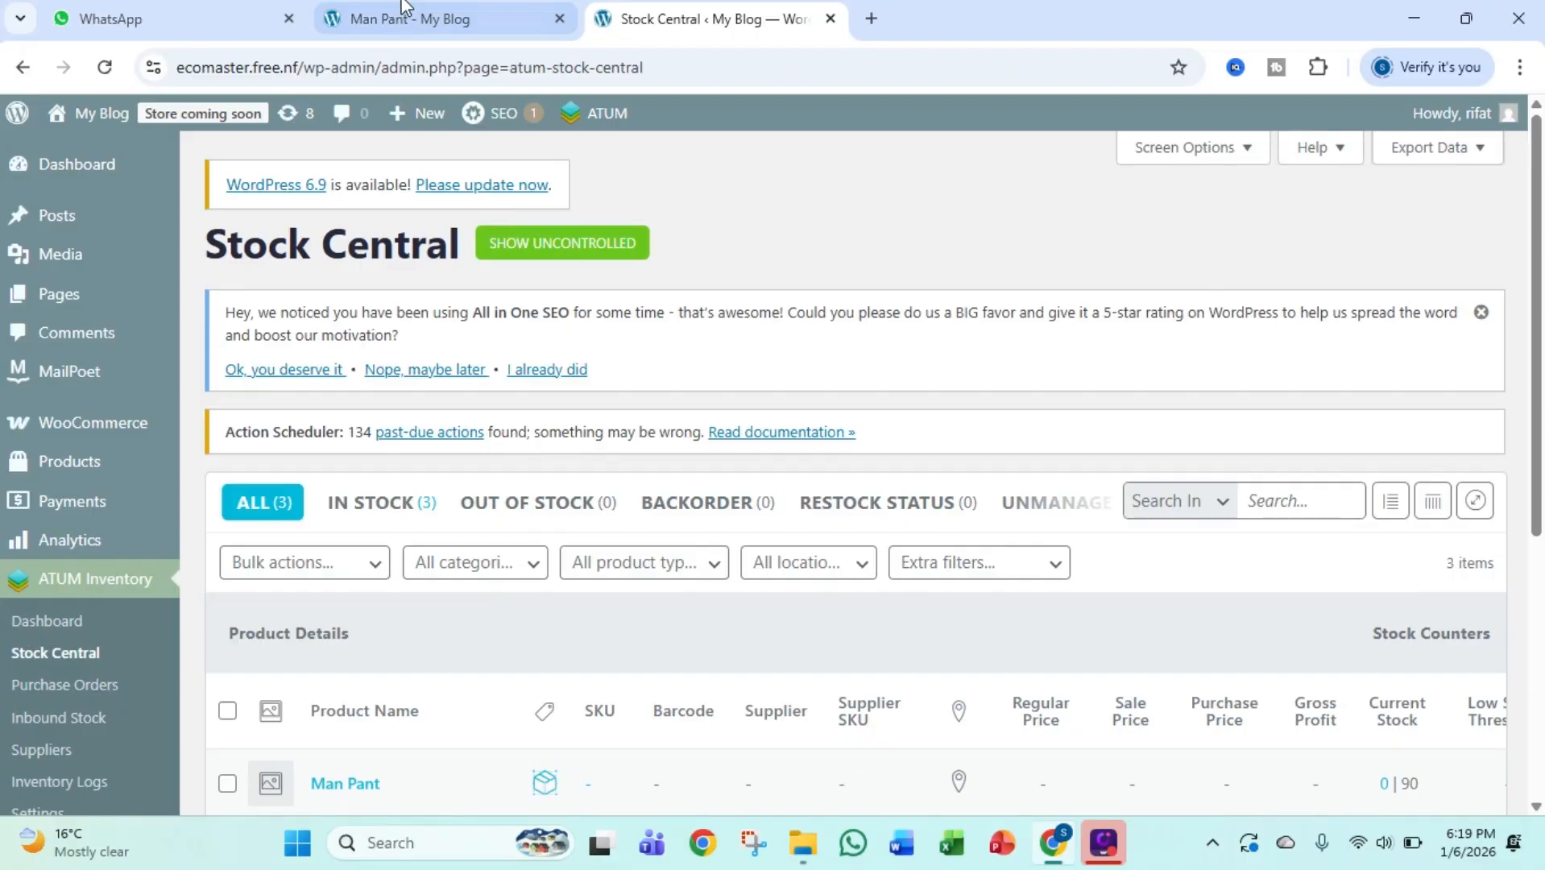
Switch to the storefront, go to the Shop page and open Man Pant's option selection
left_click(375, 17)
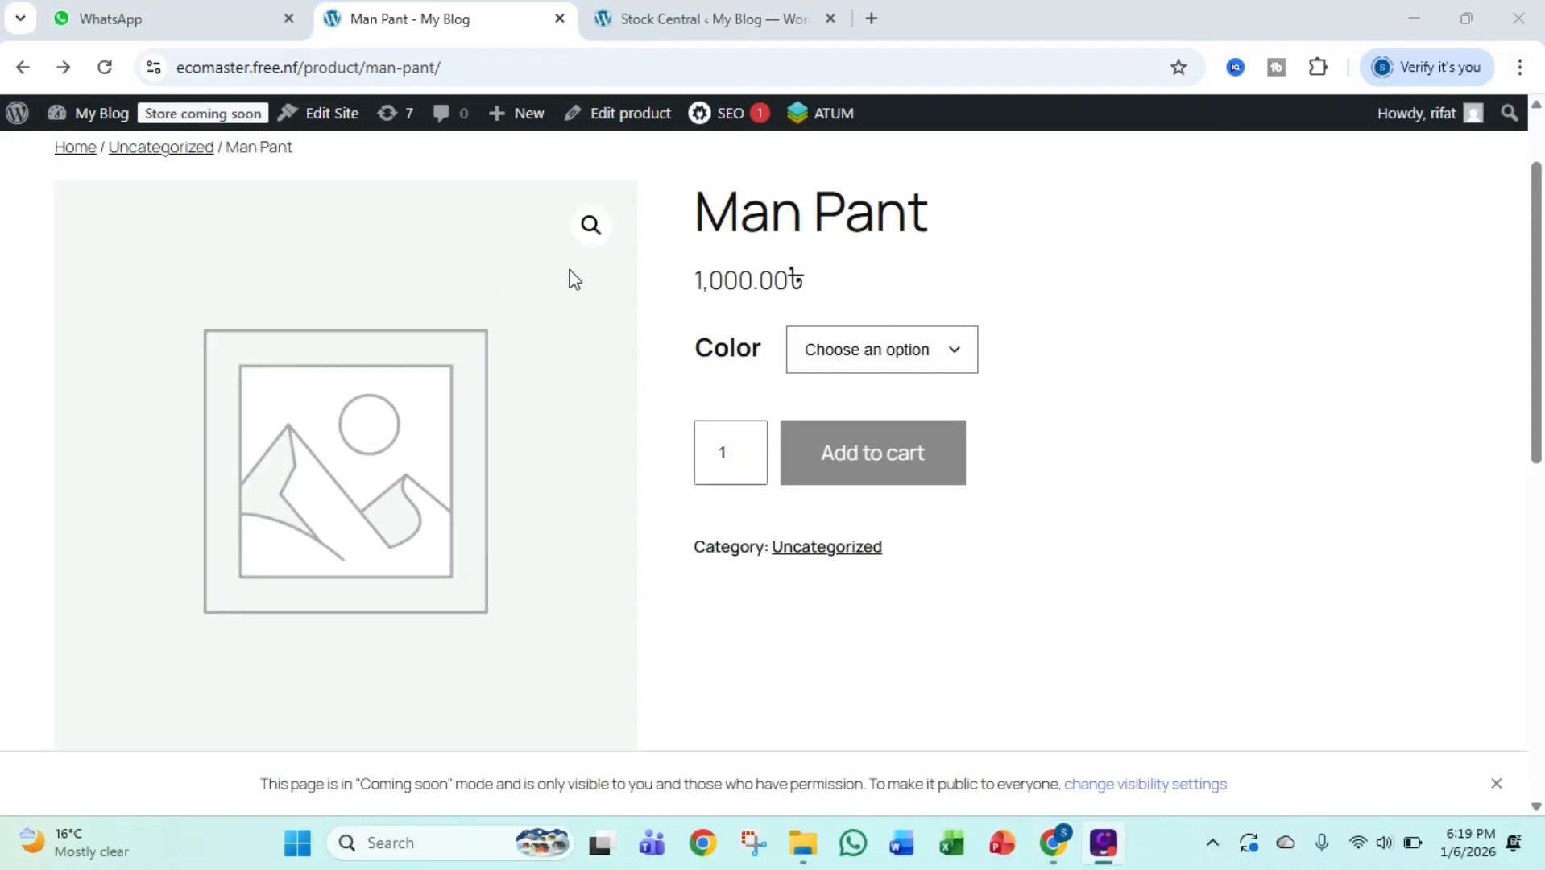
scroll(873, 318, "up", 2)
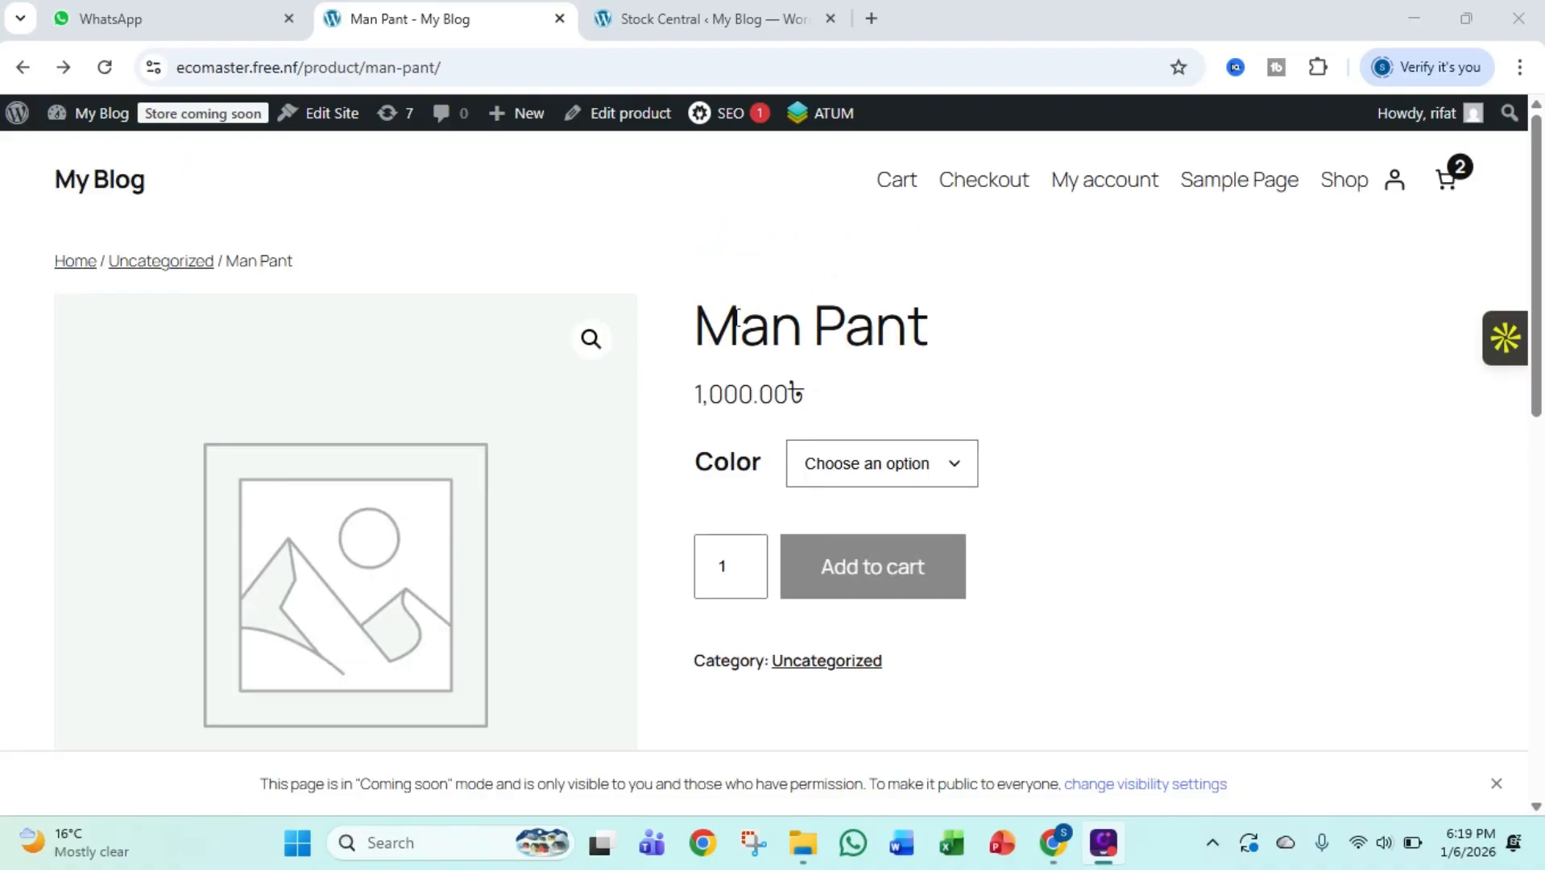
left_click(1343, 180)
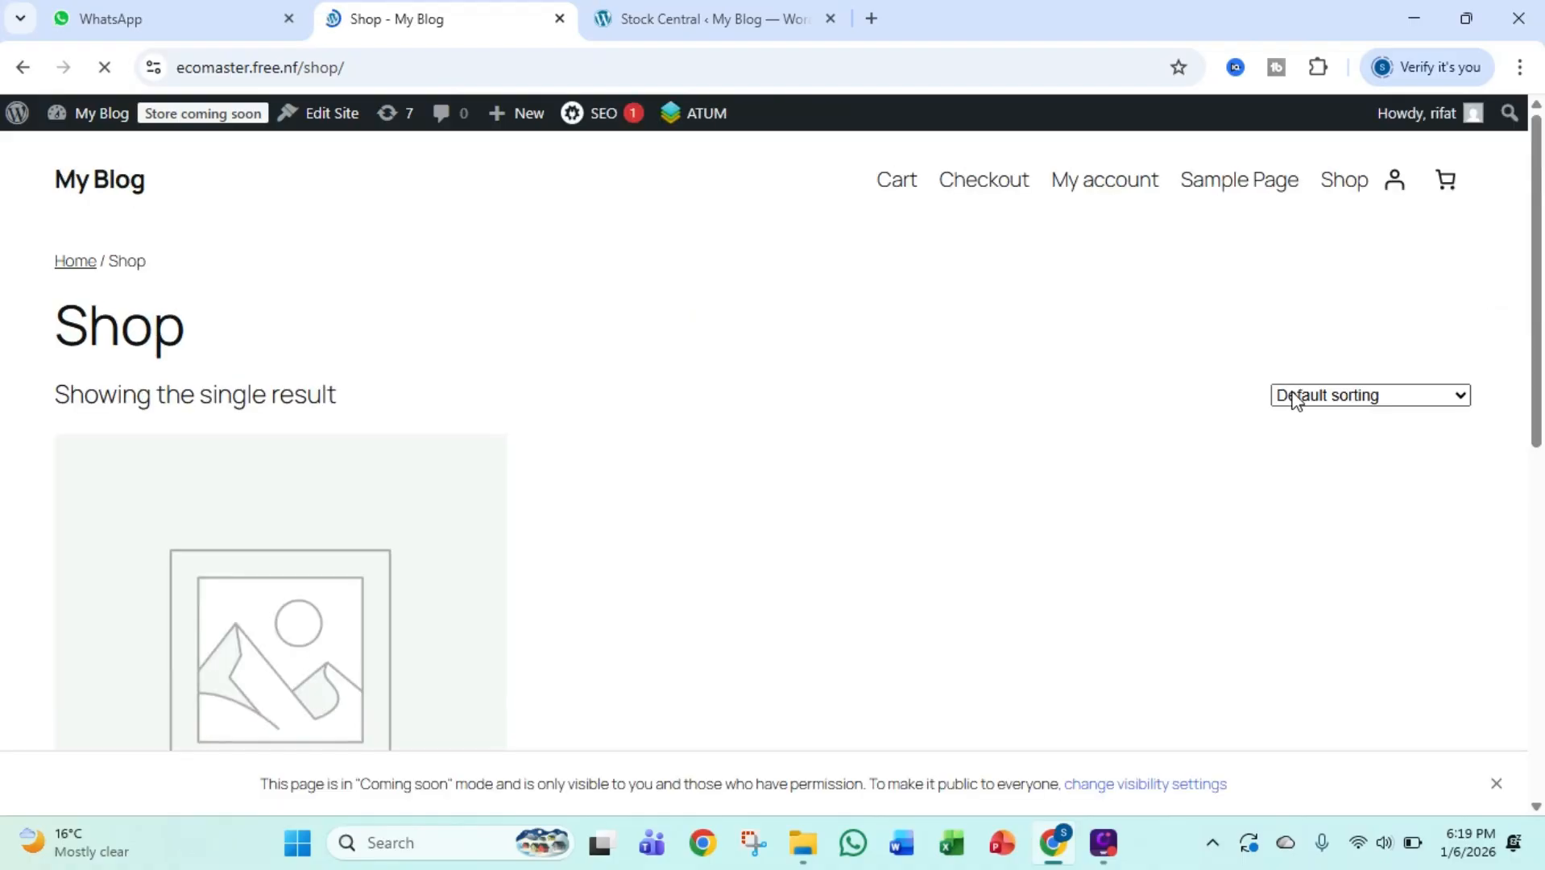
scroll(735, 420, "down", 3)
scroll(524, 476, "down", 1)
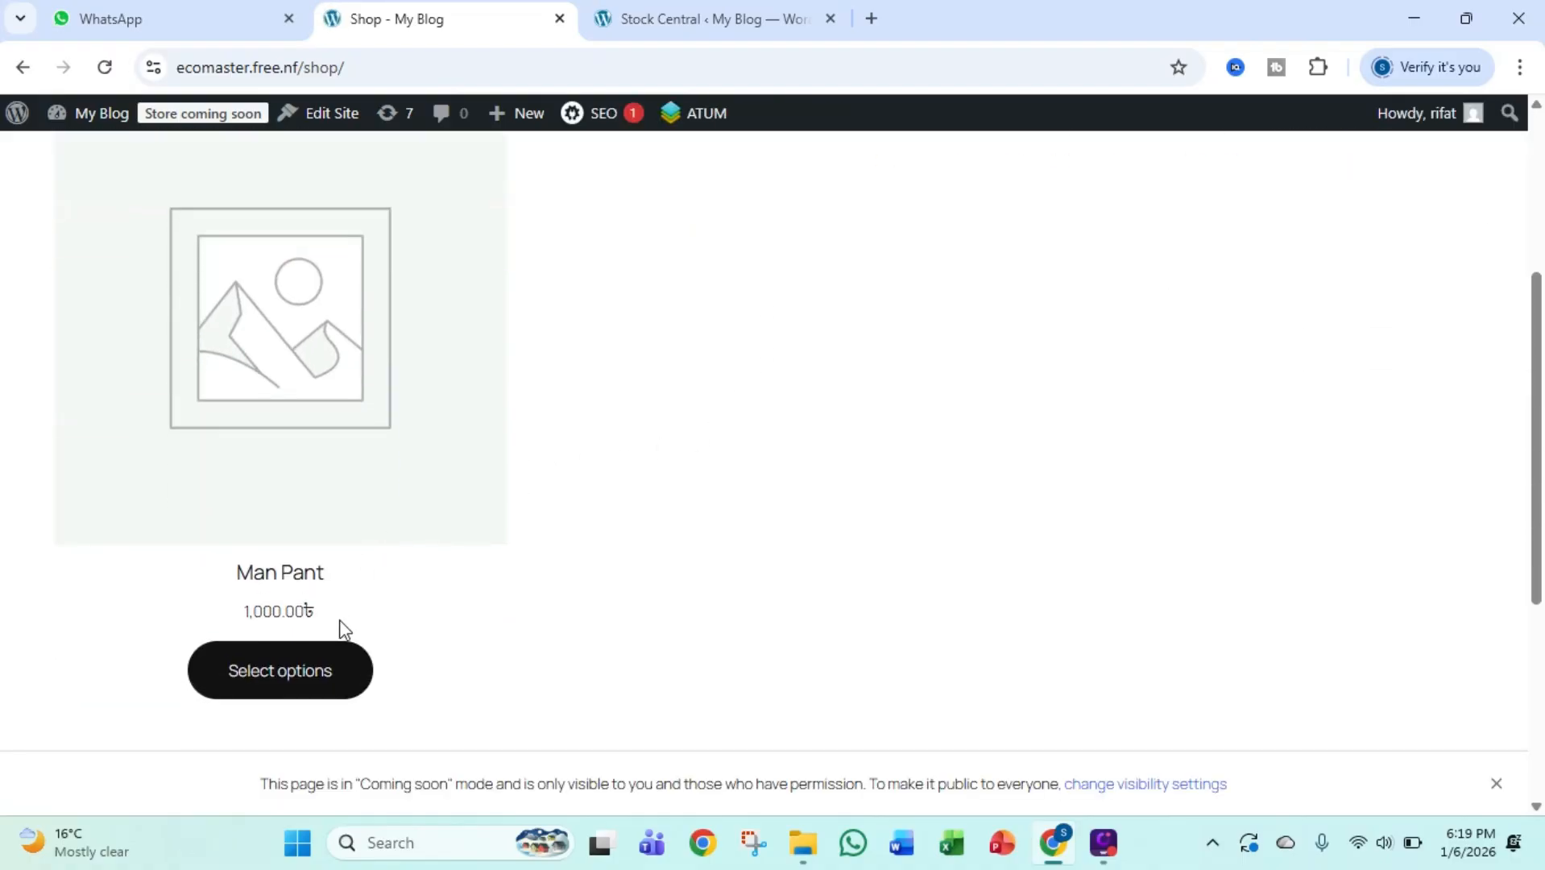
left_click(307, 699)
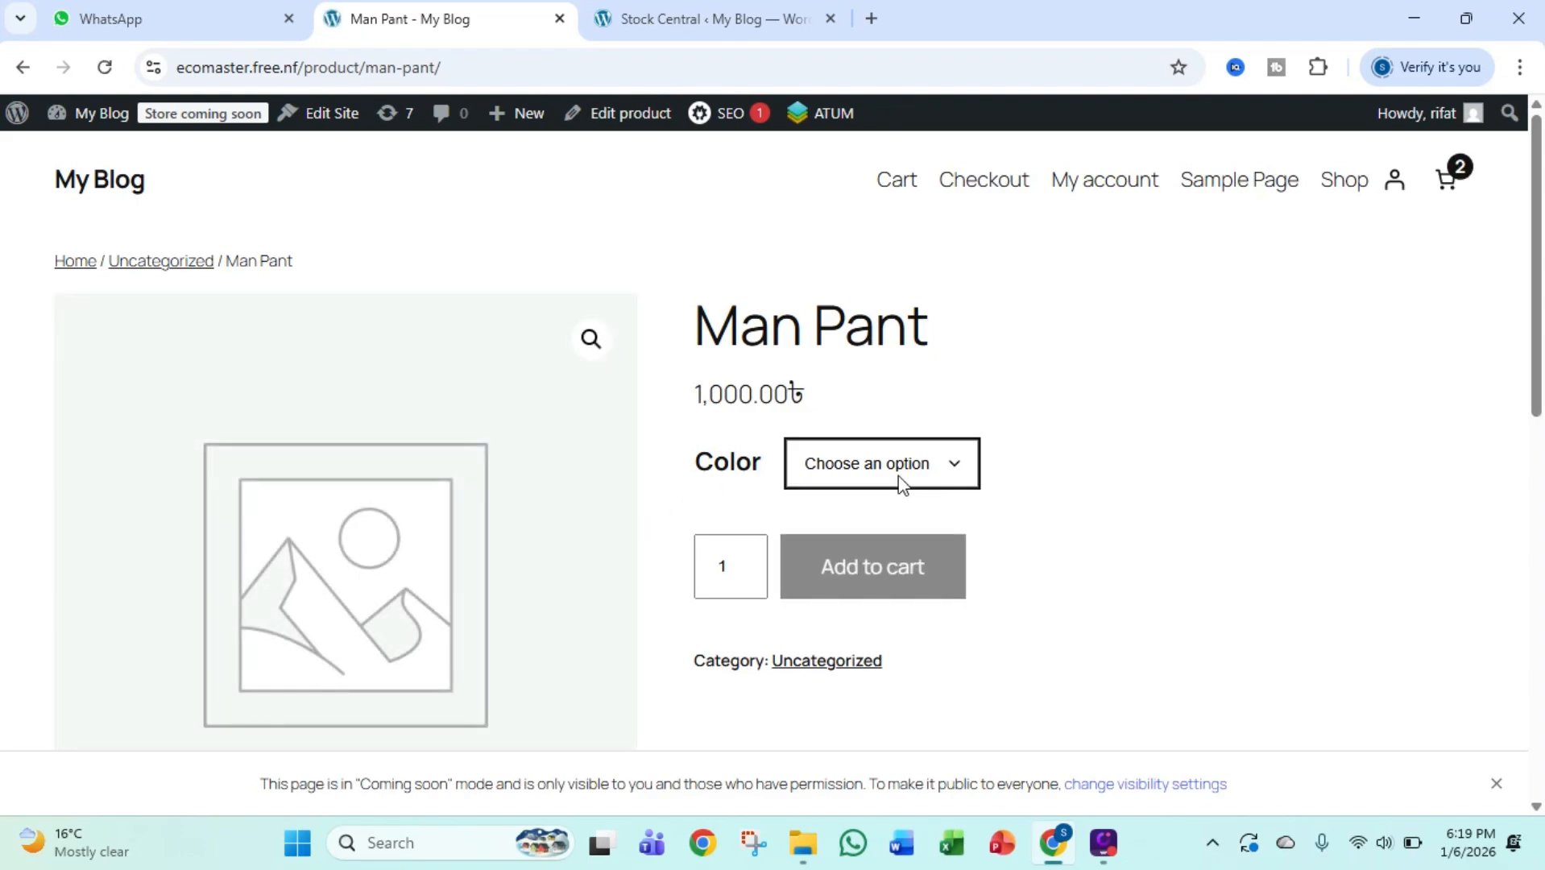
Choose the colors Black, Yellow and Red in turn on the Man Pant page to check each variation's stock
left_click(899, 479)
left_click(876, 532)
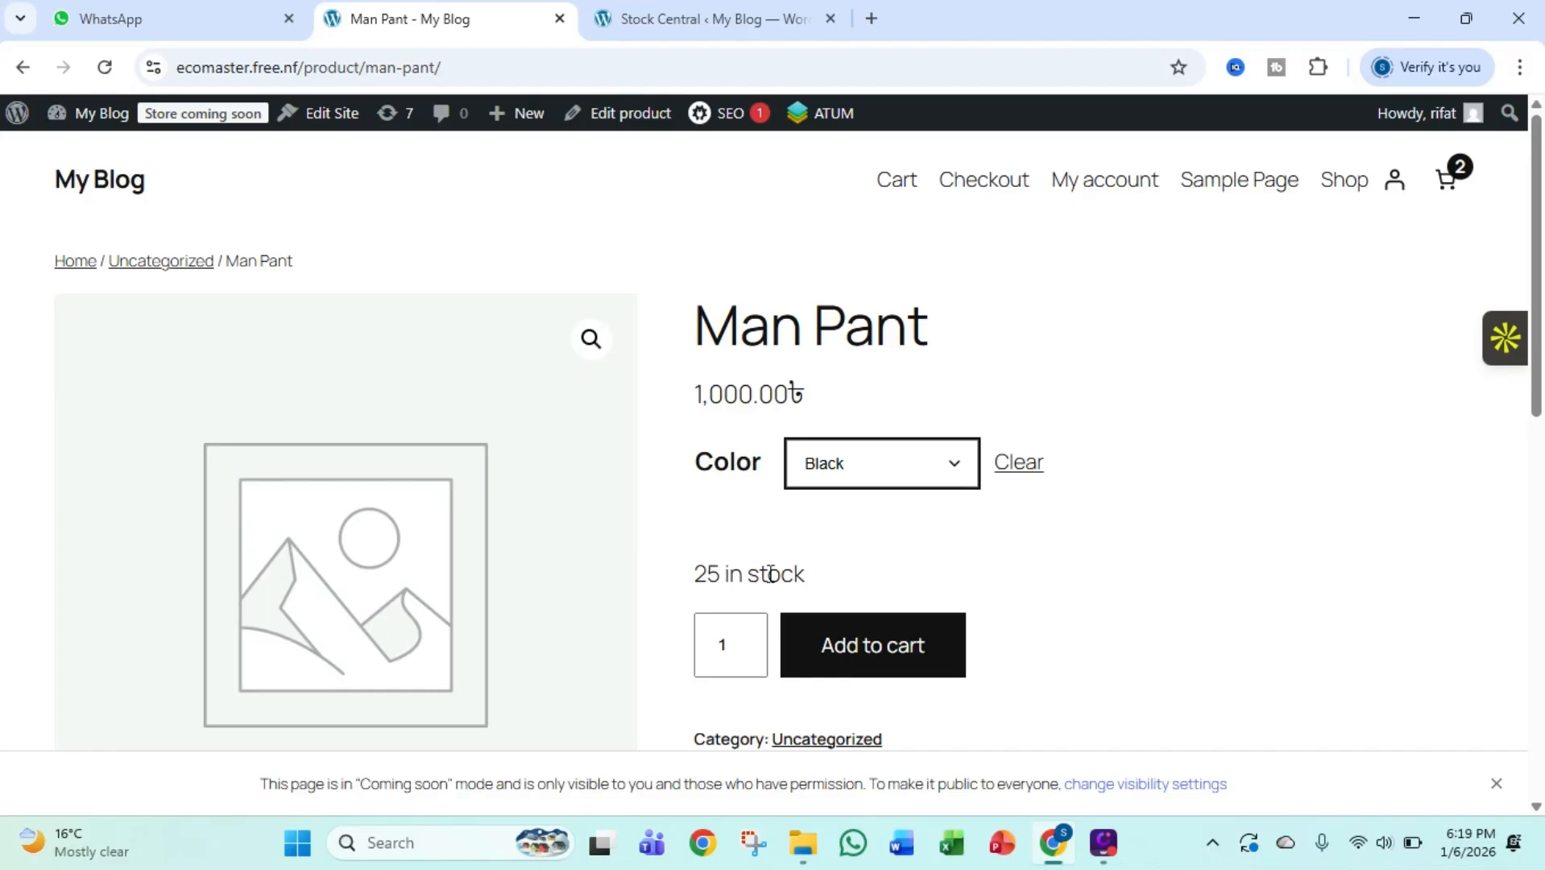
left_click(886, 475)
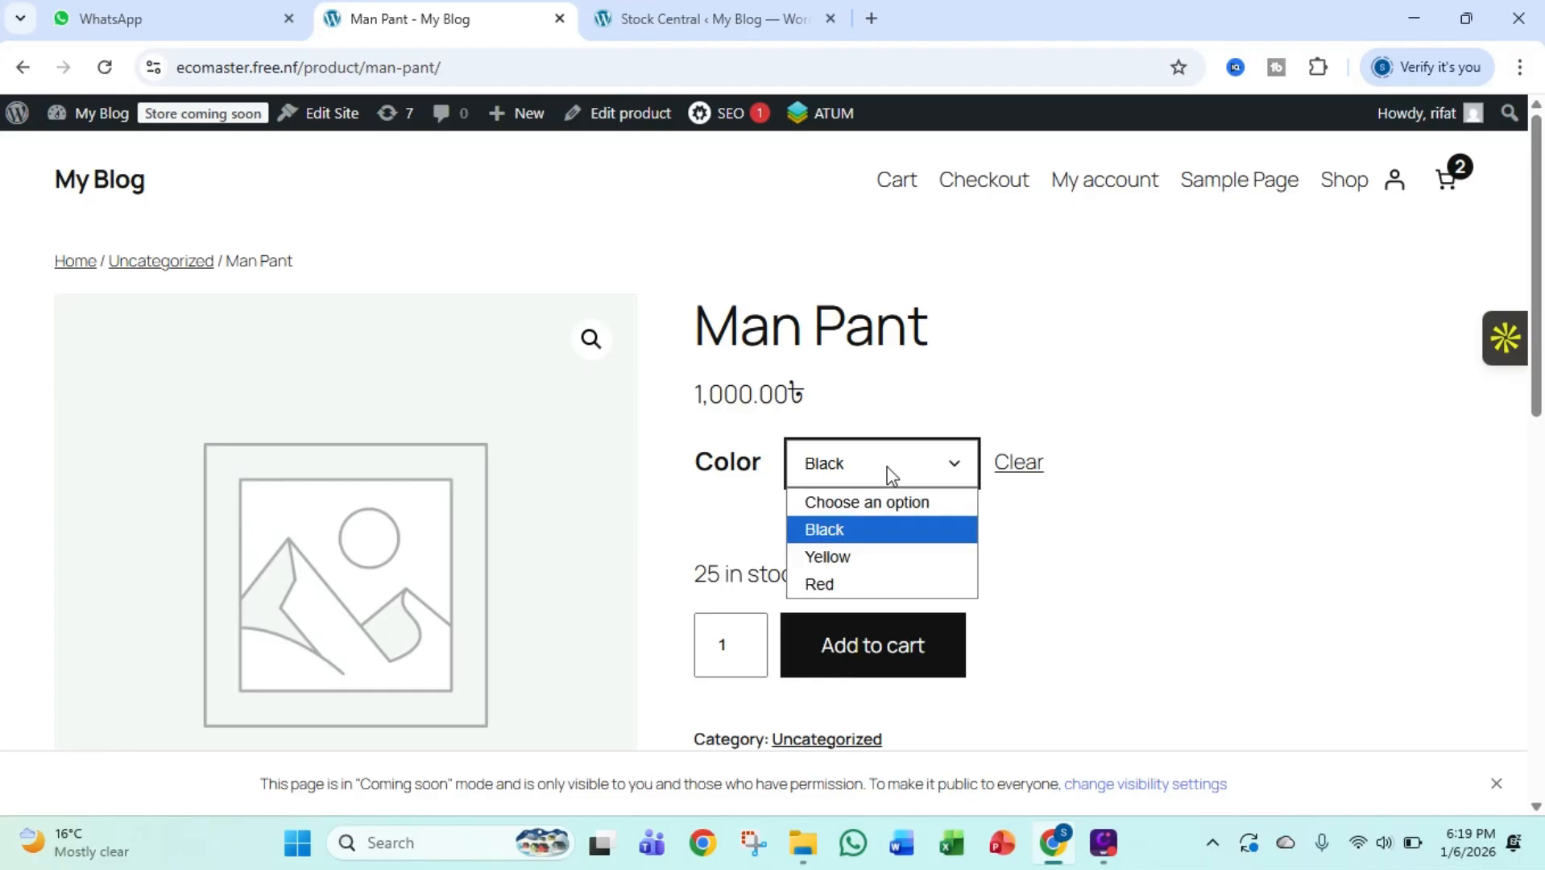
left_click(862, 553)
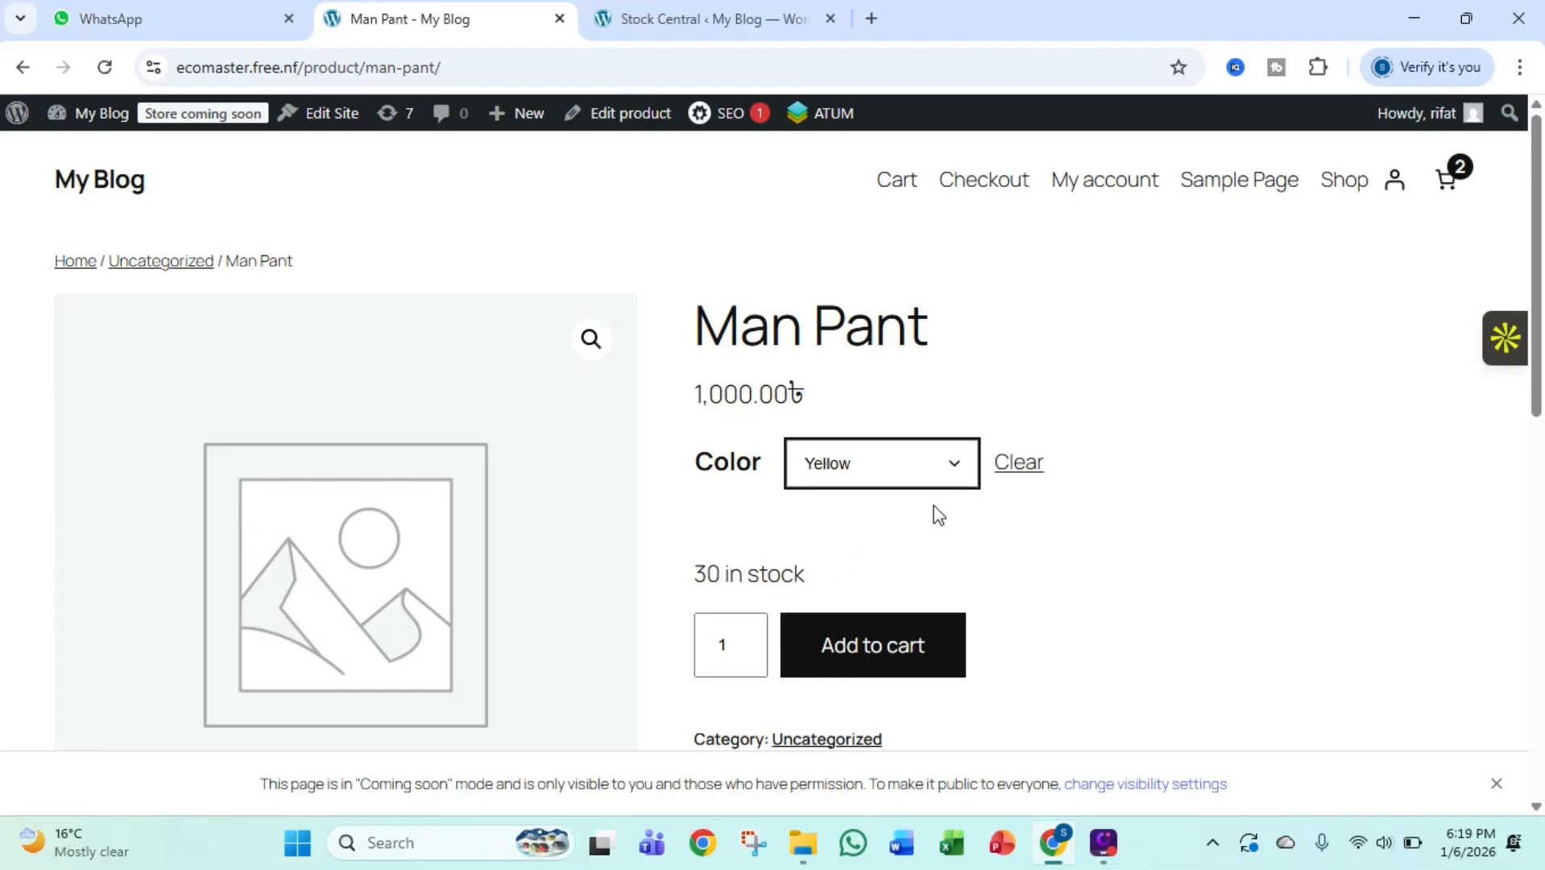
left_click(939, 472)
left_click(875, 585)
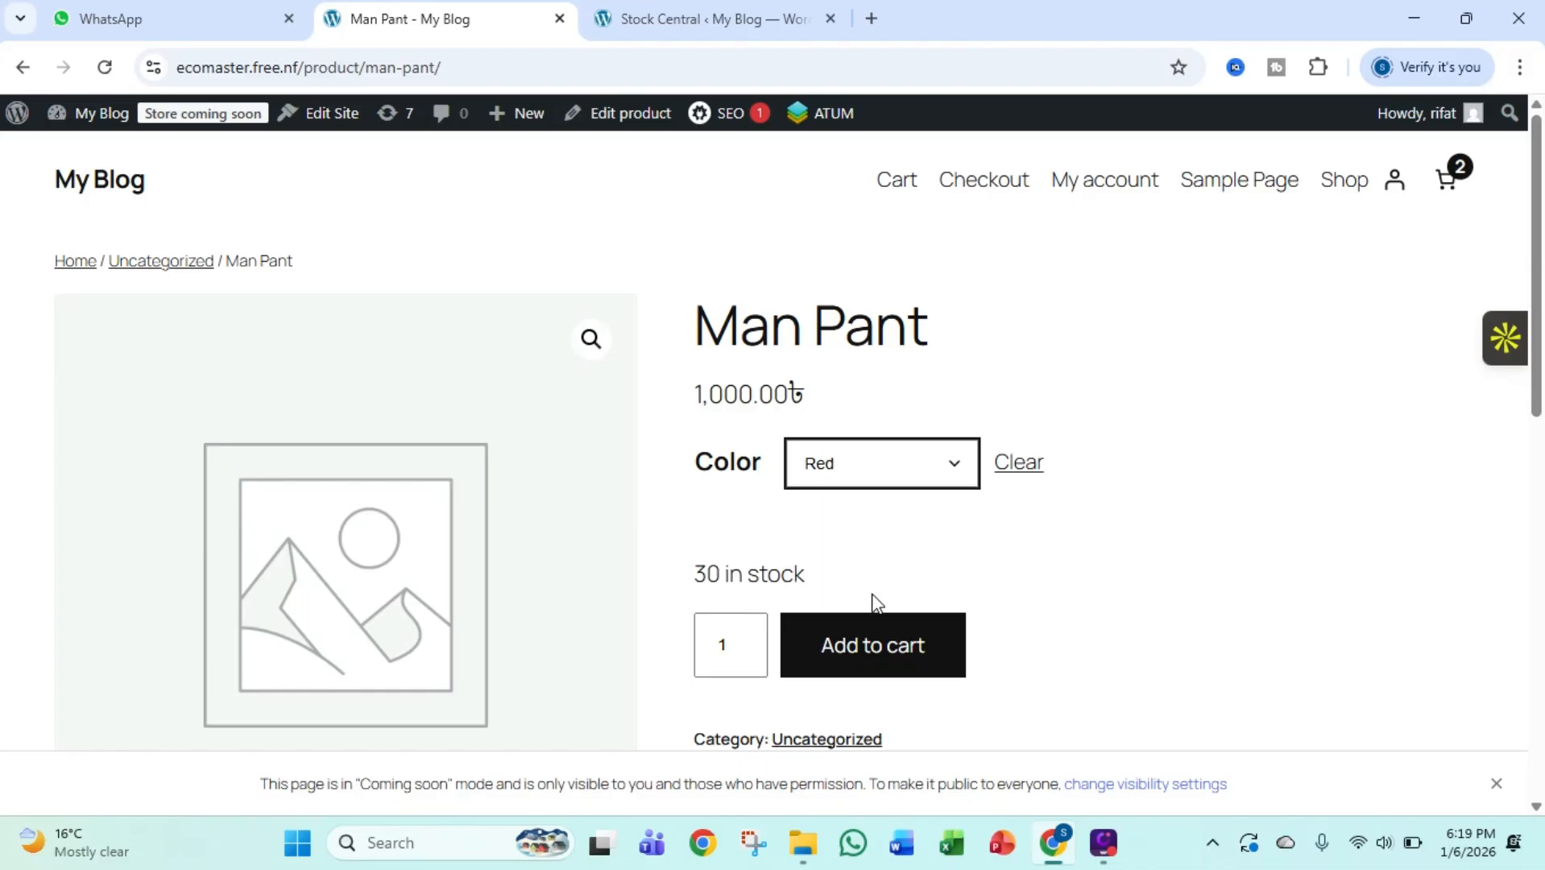